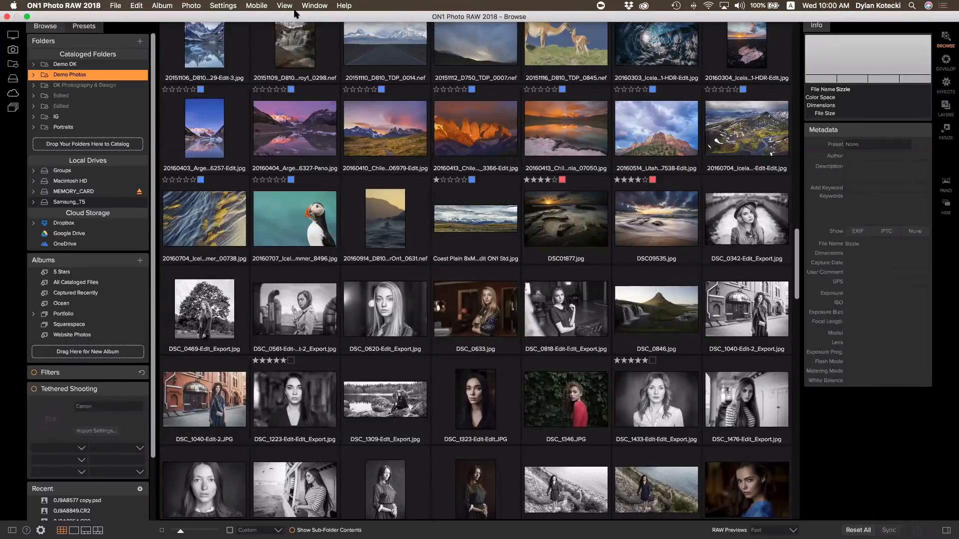
# Scroll the thumbnail grid and select the DSC_0620-Edit_Export.jpg portrait
pyautogui.moveTo(320, 36)
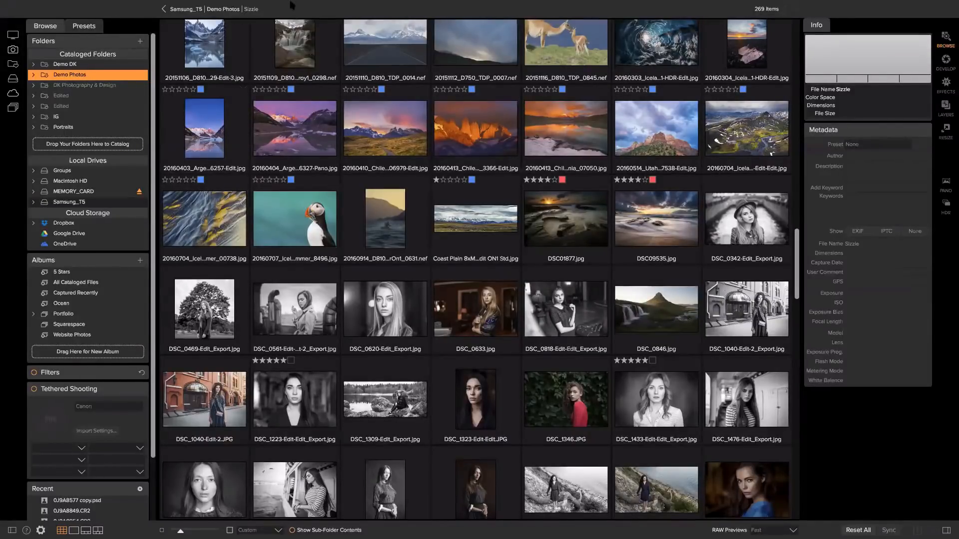
pyautogui.moveTo(292, 4)
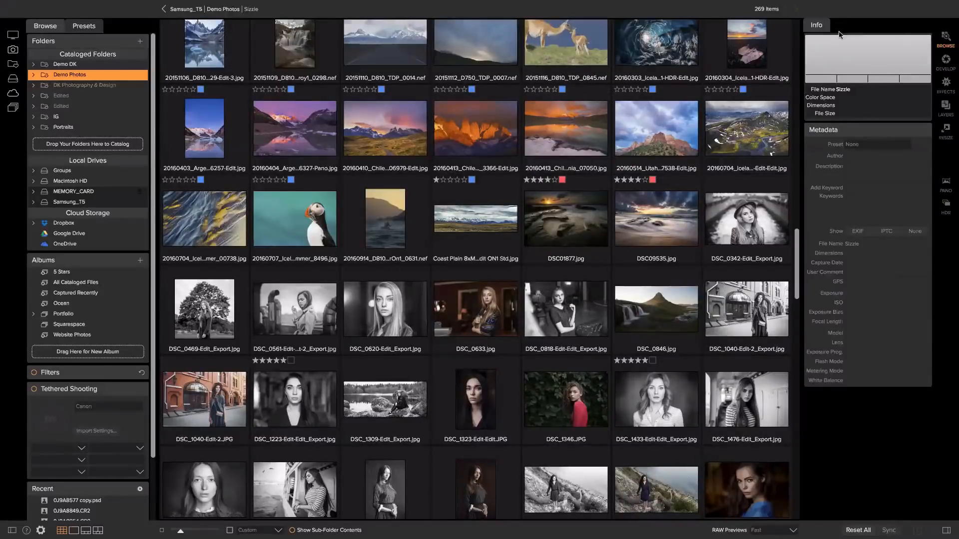
pyautogui.scroll(10, 644, 232)
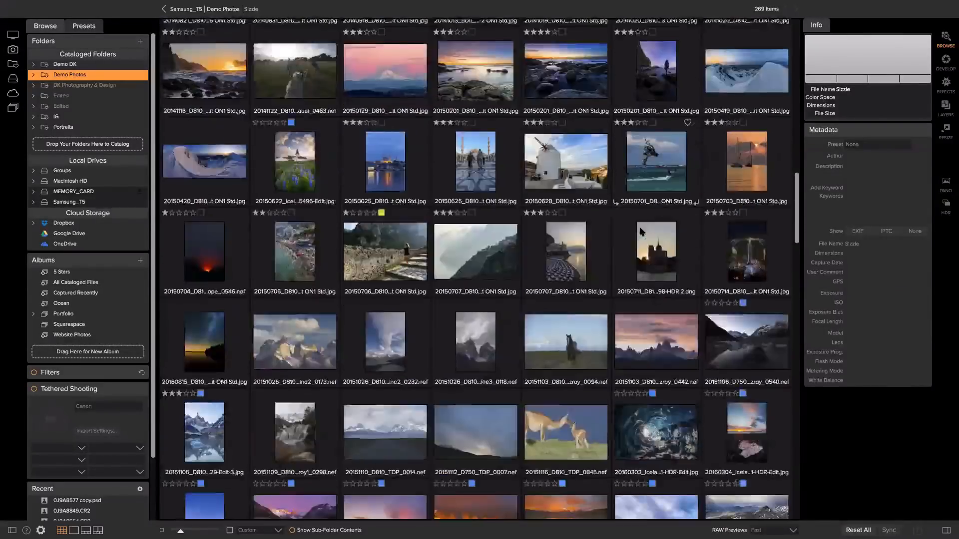
pyautogui.scroll(10, 641, 231)
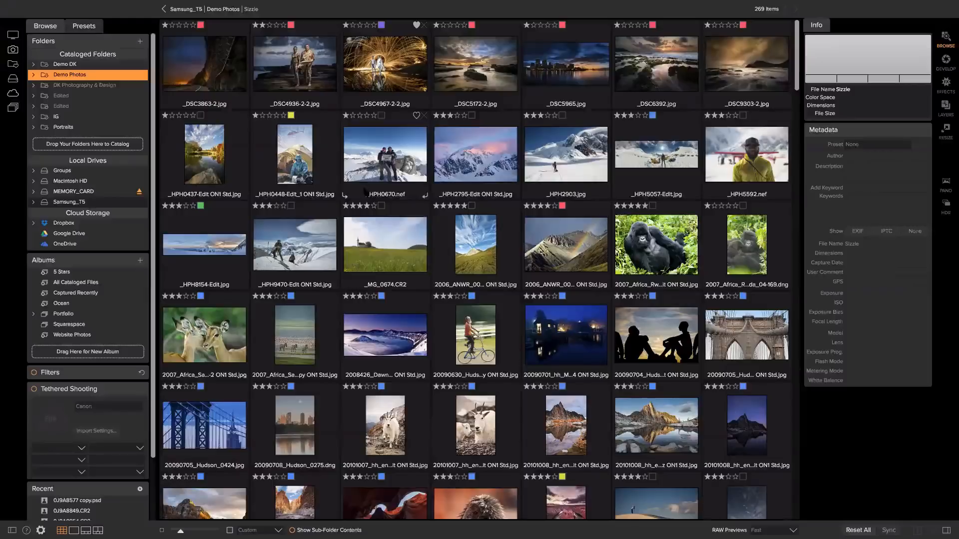
pyautogui.scroll(-10, 371, 195)
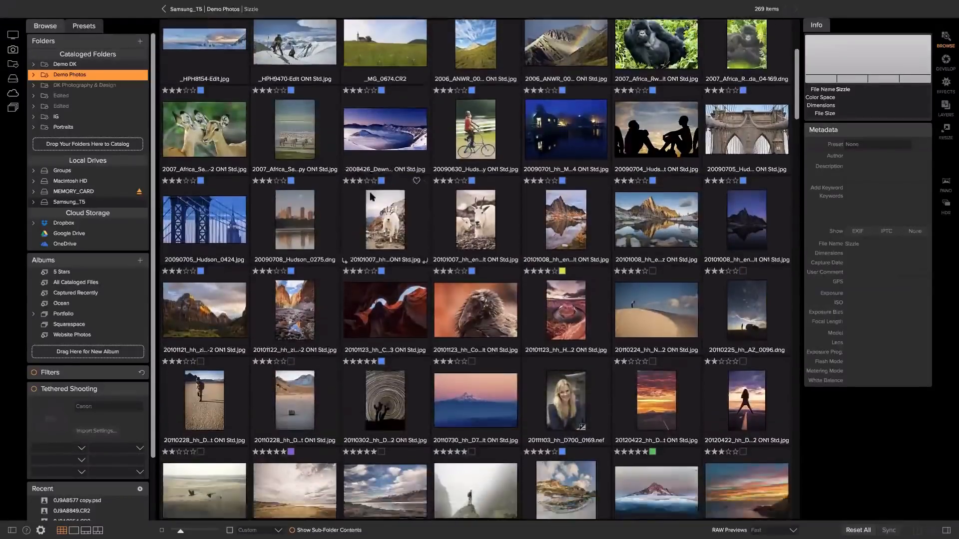
pyautogui.scroll(-6, 372, 197)
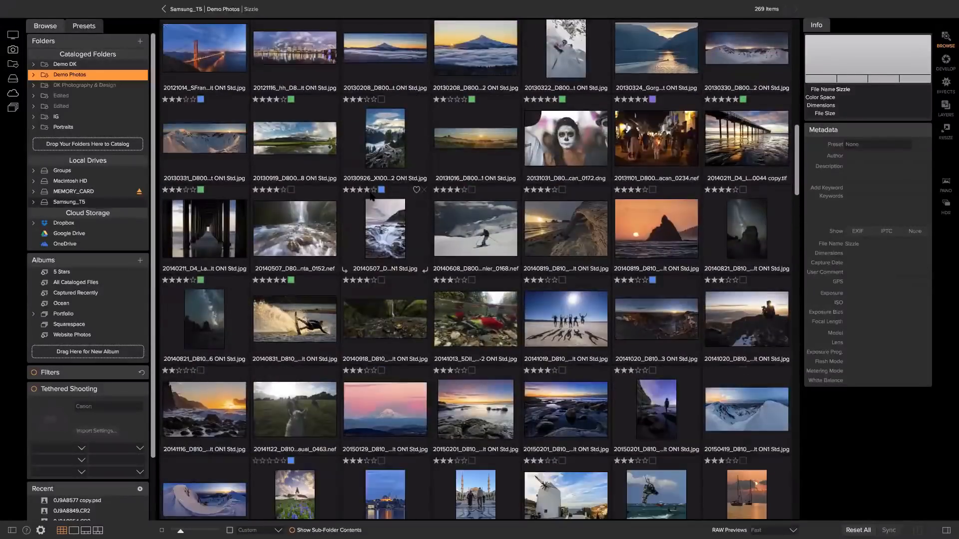
pyautogui.scroll(-8, 371, 196)
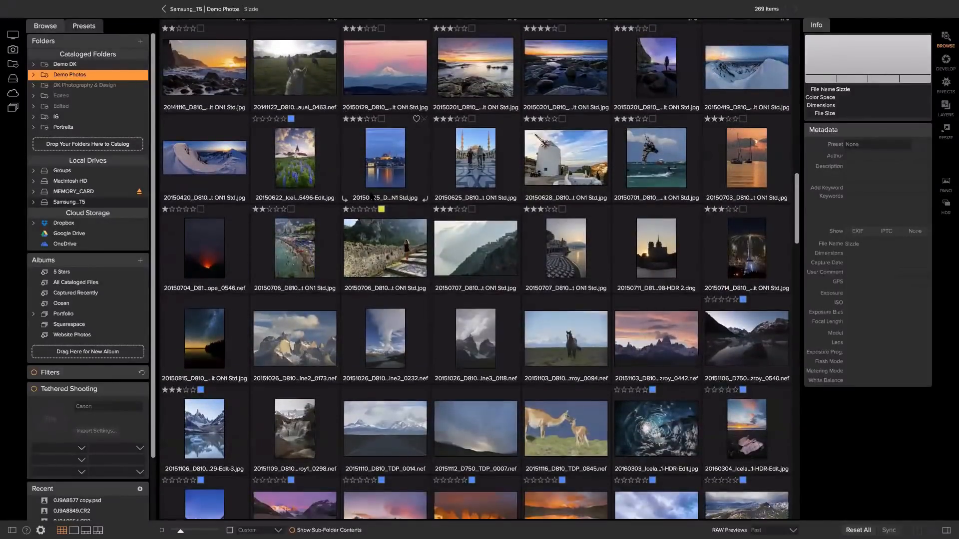
pyautogui.scroll(-6, 371, 197)
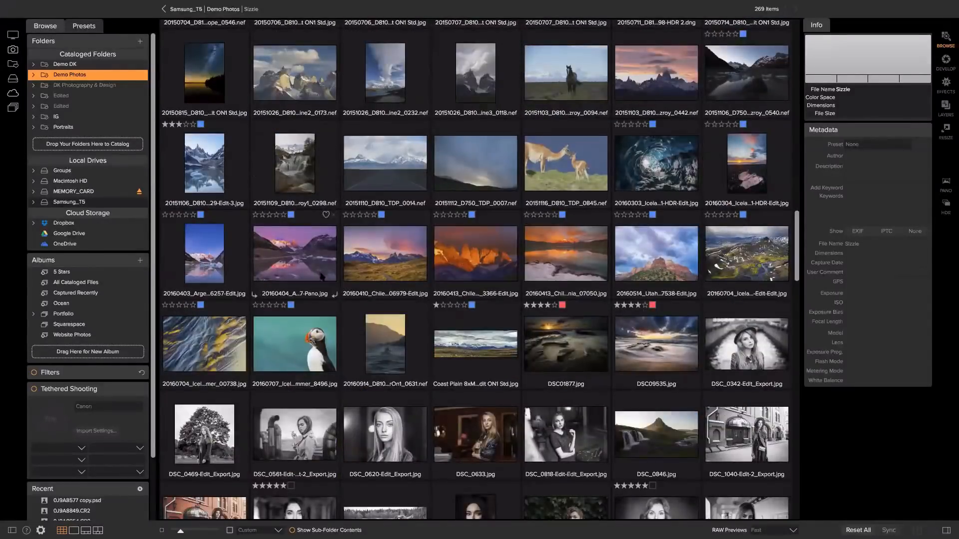
pyautogui.scroll(-4, 323, 331)
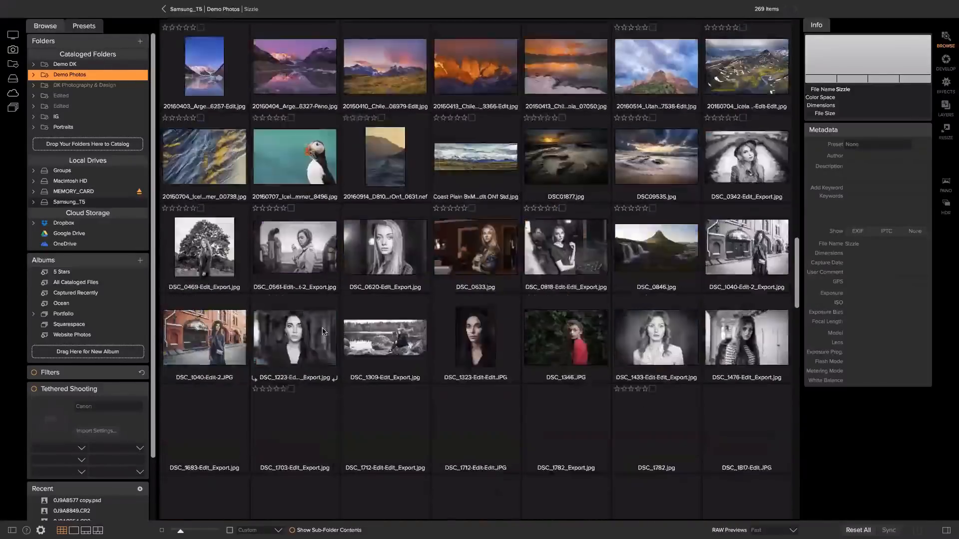
pyautogui.scroll(-3, 323, 332)
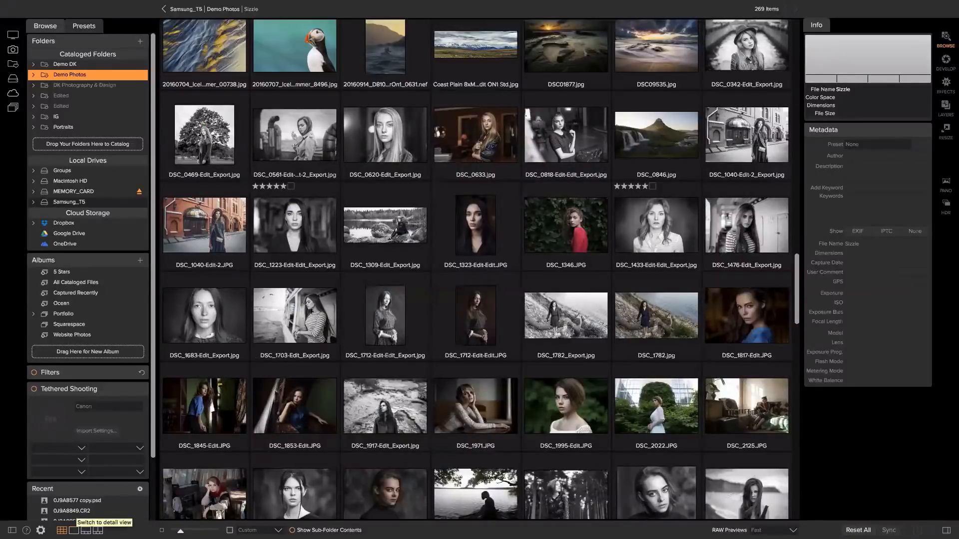
pyautogui.click(385, 133)
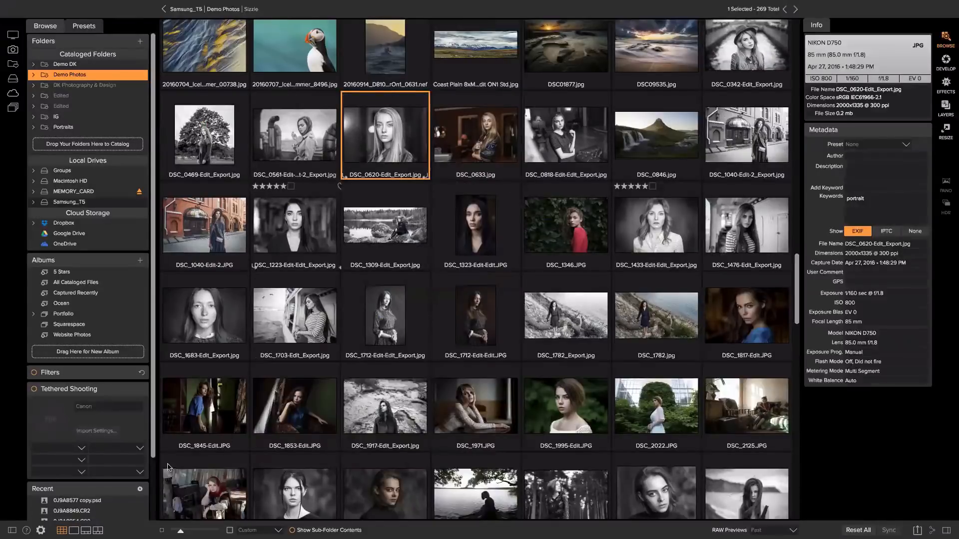
# Show the portrait large in Detail view with a filmstrip, toggling to Grid and back
pyautogui.click(74, 531)
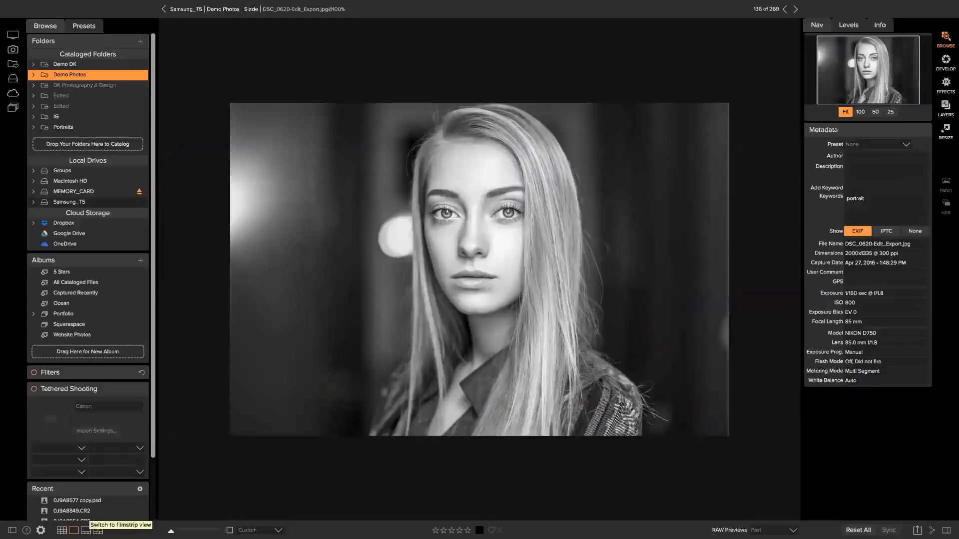
pyautogui.click(86, 531)
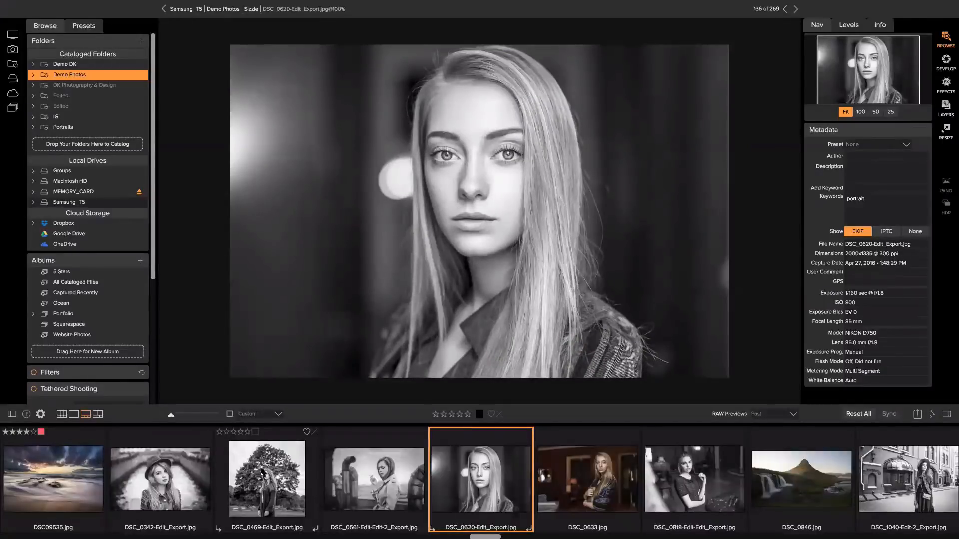
pyautogui.hscroll(5, 250, 464)
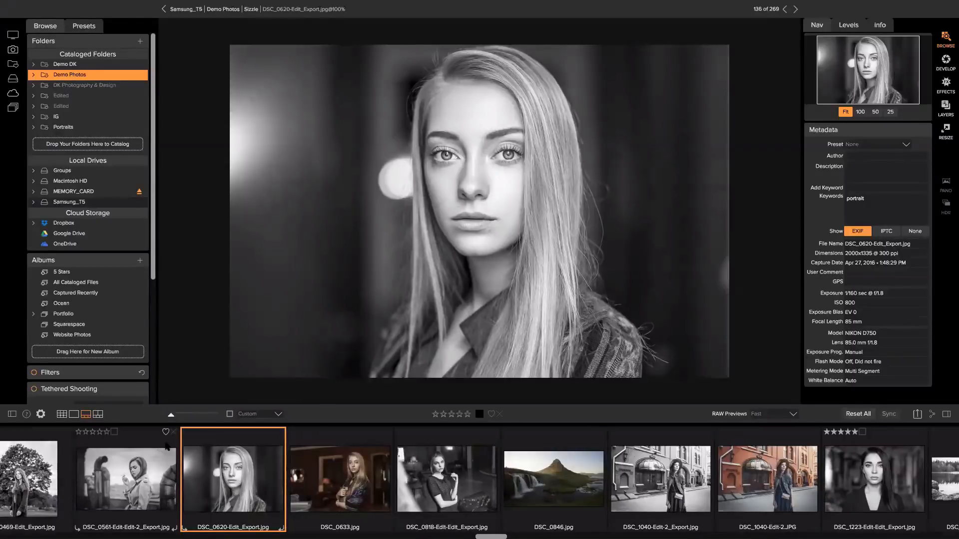
pyautogui.press('g')
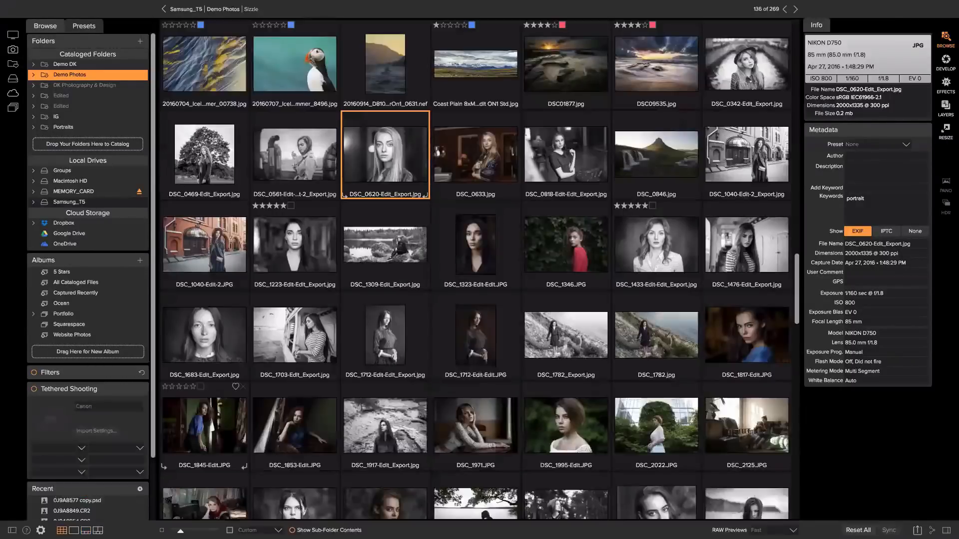
pyautogui.press('e')
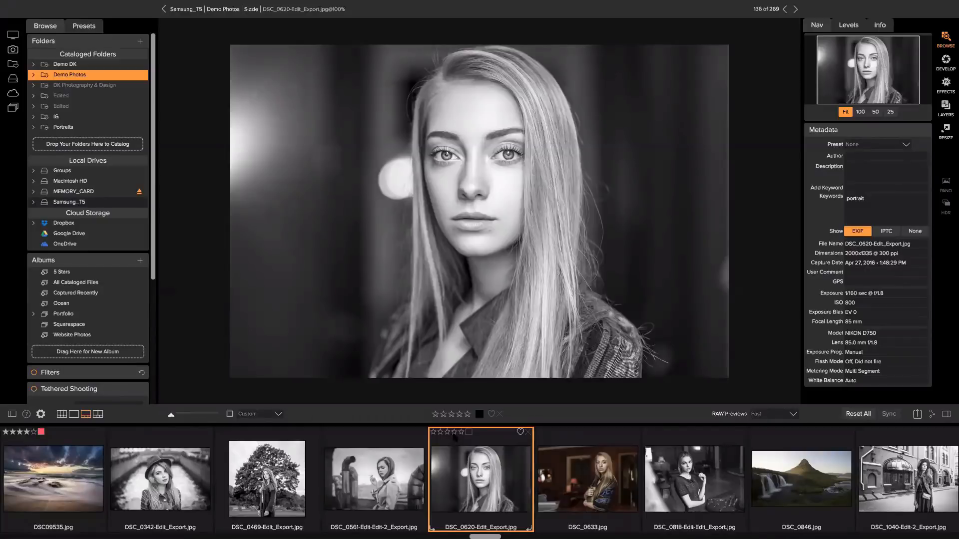
# Rate DSC_0620 three stars on its thumbnail, after trying four and two
pyautogui.click(455, 434)
pyautogui.click(440, 434)
pyautogui.click(448, 434)
# Open the colour-label choices for DSC_0620 and close them without applying a label
pyautogui.click(469, 434)
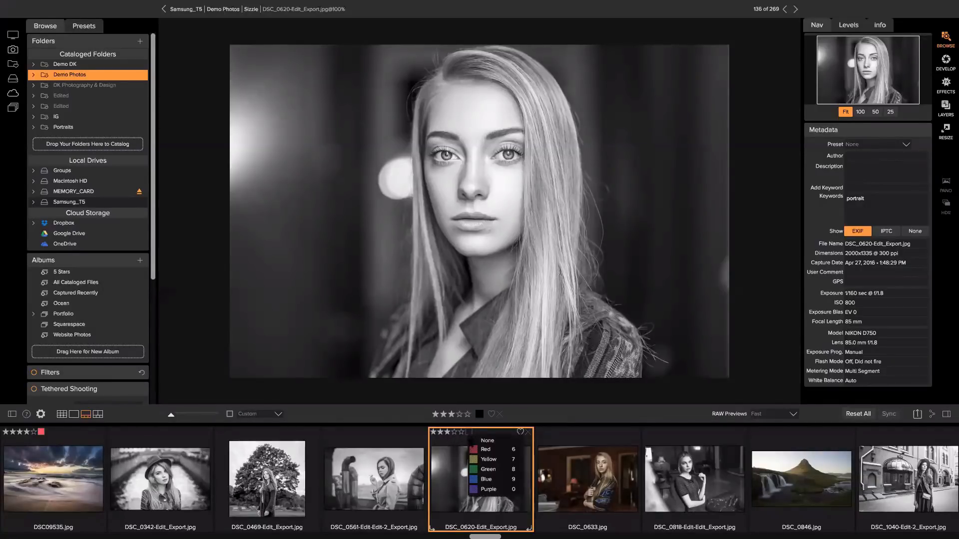
pyautogui.click(469, 434)
pyautogui.click(469, 433)
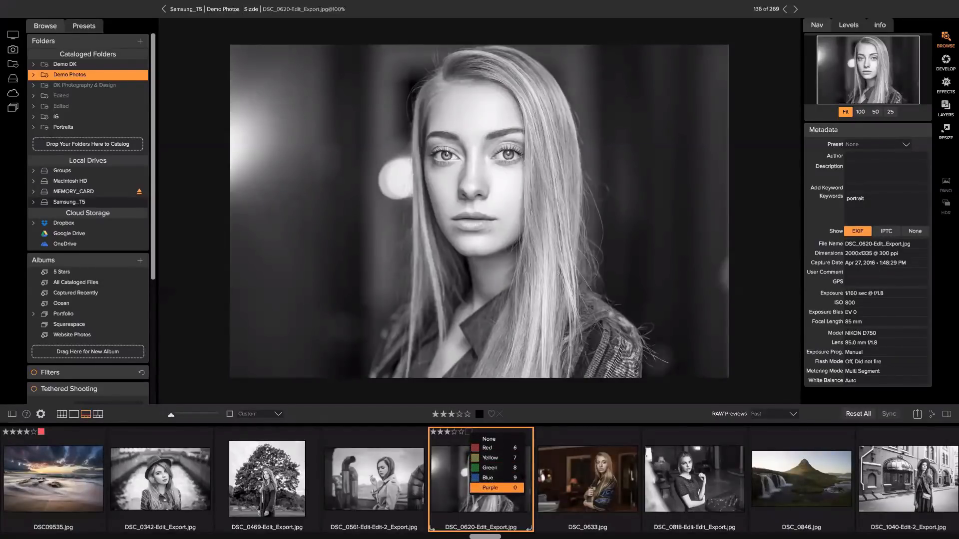
pyautogui.click(468, 434)
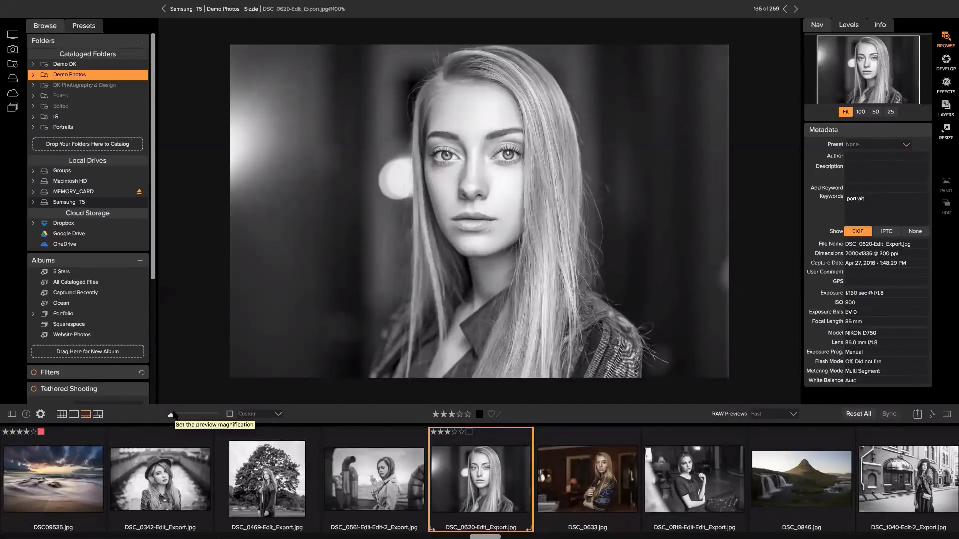
# Rate DSC_0620, DSC_0633, DSC_0818, DSC_0846 and DSC_1040-Edit-2_Export one to five stars
pyautogui.press('1')
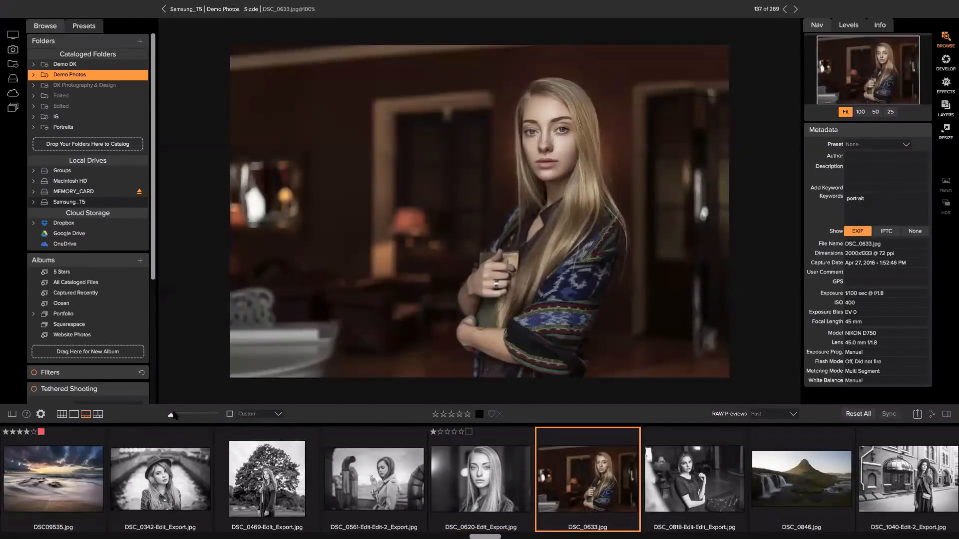
pyautogui.press('2')
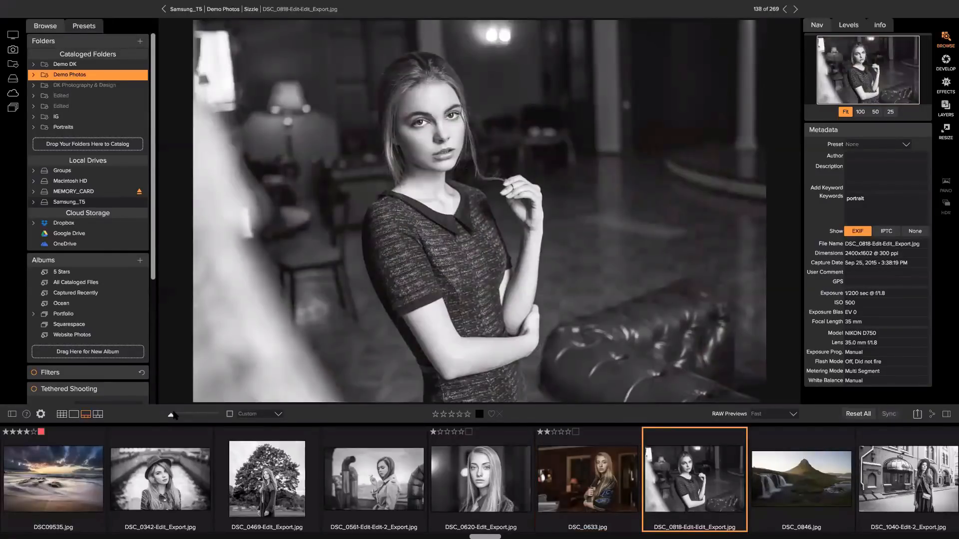
pyautogui.press('3')
pyautogui.press('4')
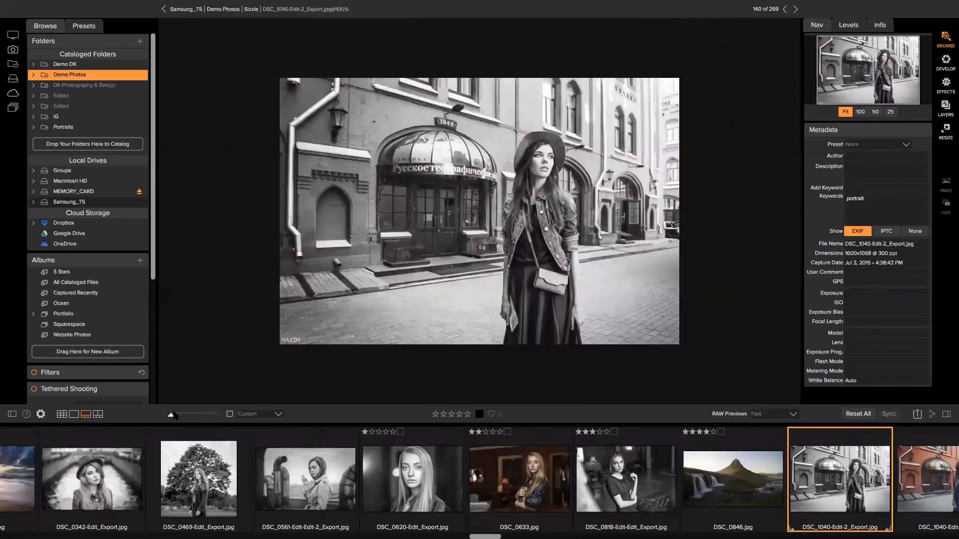
pyautogui.press('5')
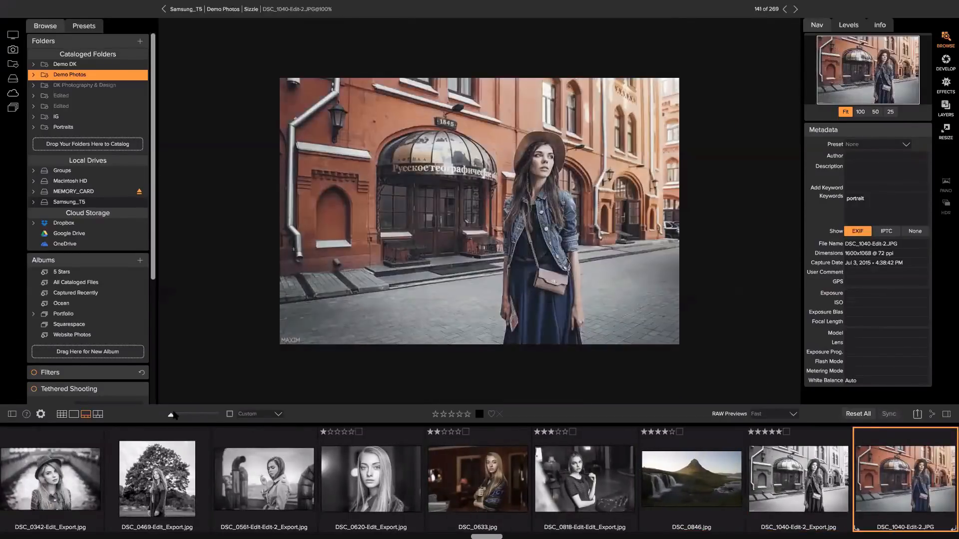
# Label the same five photos red, yellow, green, blue and purple in turn
pyautogui.press('Left')
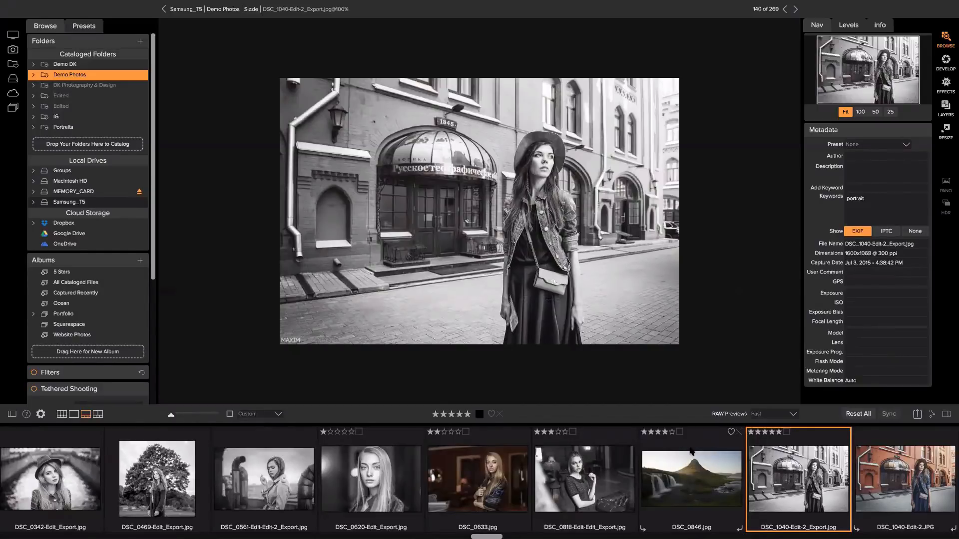
pyautogui.press('Left')
pyautogui.press('Left')
pyautogui.press('Left')
pyautogui.press('Left')
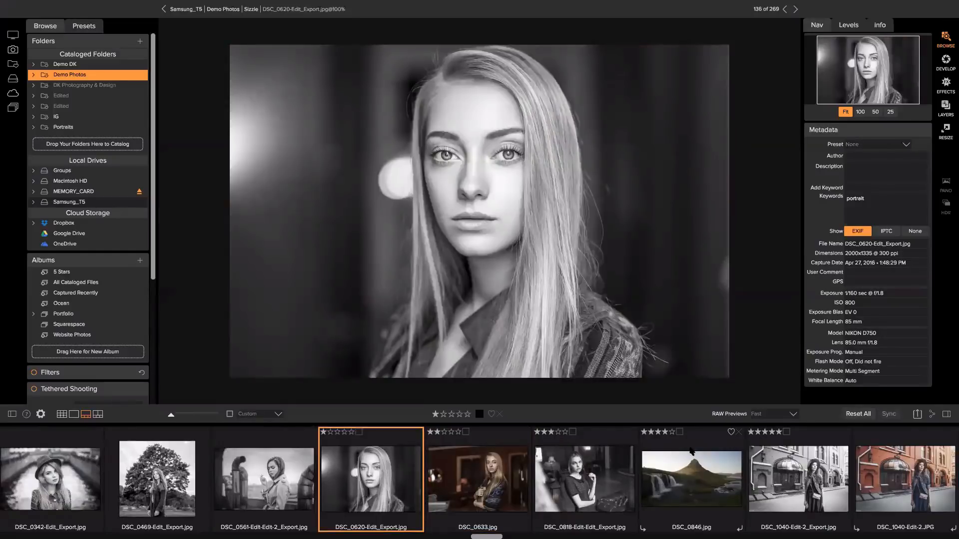
pyautogui.press('6')
pyautogui.press('Right')
pyautogui.press('7')
pyautogui.press('Right')
pyautogui.press('8')
pyautogui.press('Right')
pyautogui.press('9')
pyautogui.press('Right')
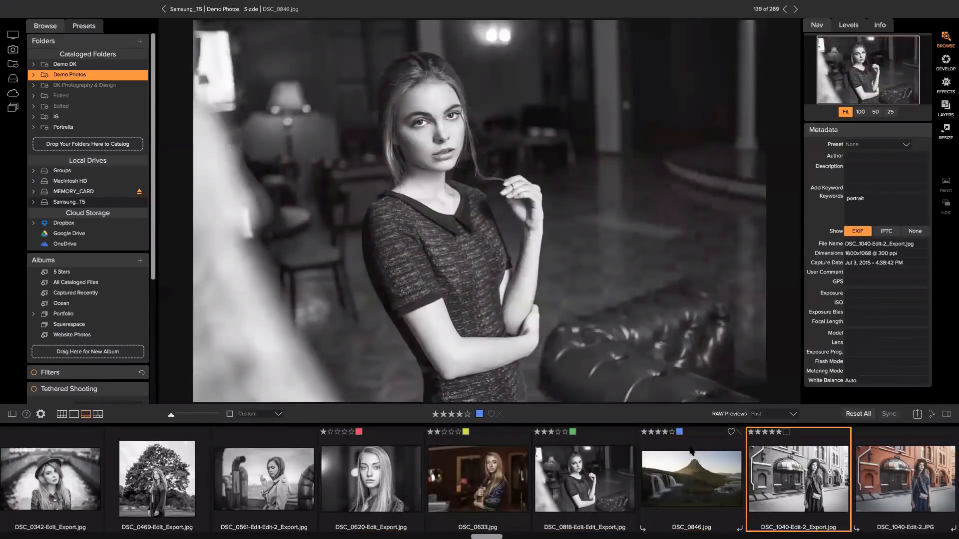
pyautogui.press('0')
pyautogui.press('Right')
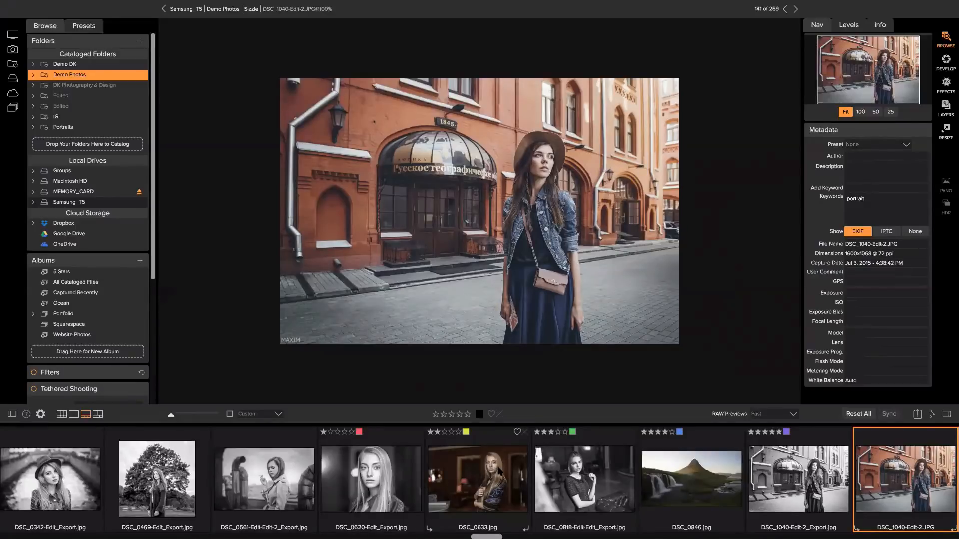
# Bring DSC_0620 back into view, move to DSC_0633, then return to Grid view
pyautogui.click(376, 449)
pyautogui.press('Right')
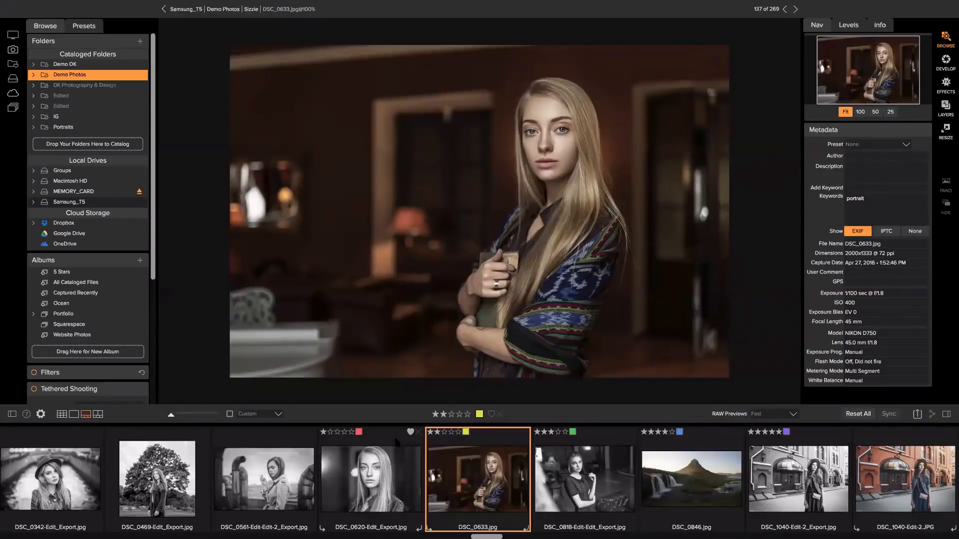
pyautogui.press('g')
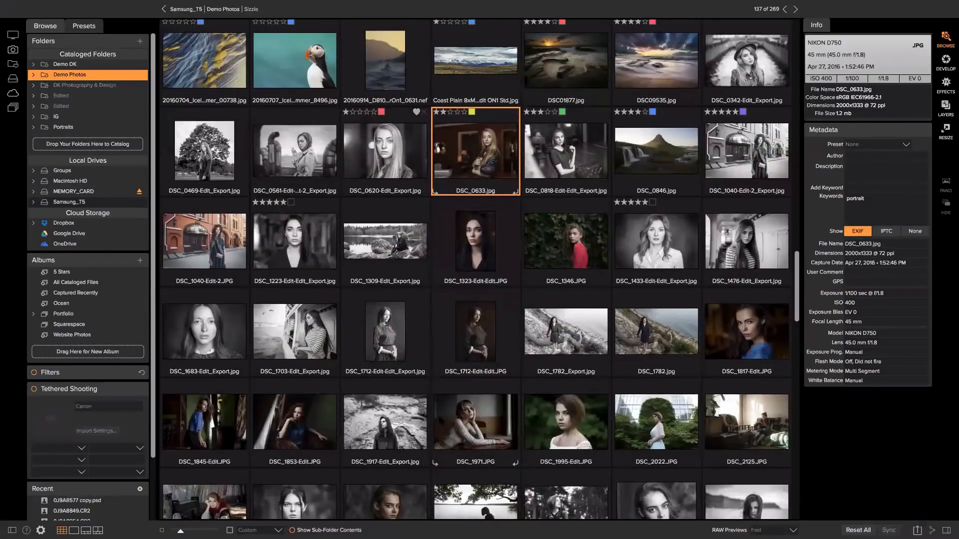
# Sort the Demo Photos grid by Rating and scroll through to check the five-star photos at the end
pyautogui.scroll(-1, 519, 115)
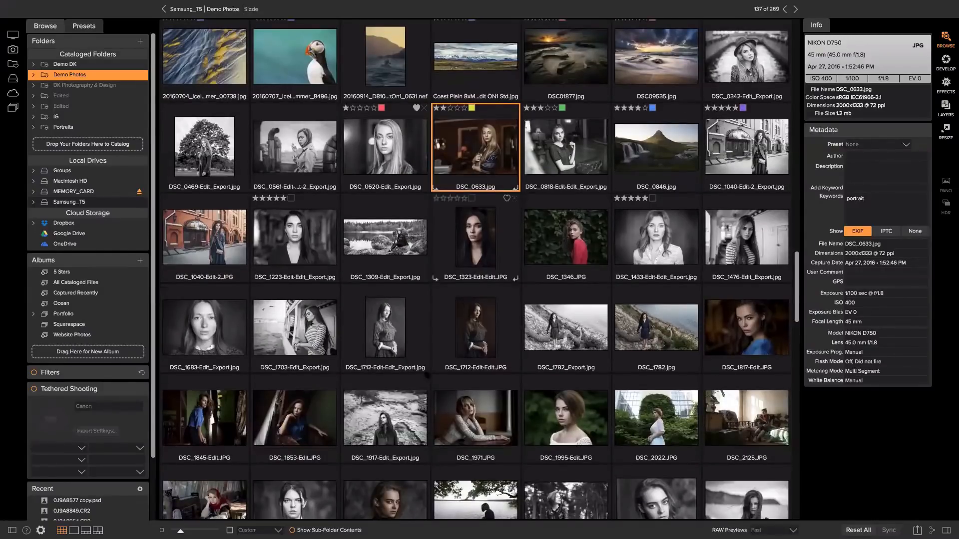
pyautogui.scroll(-1, 272, 503)
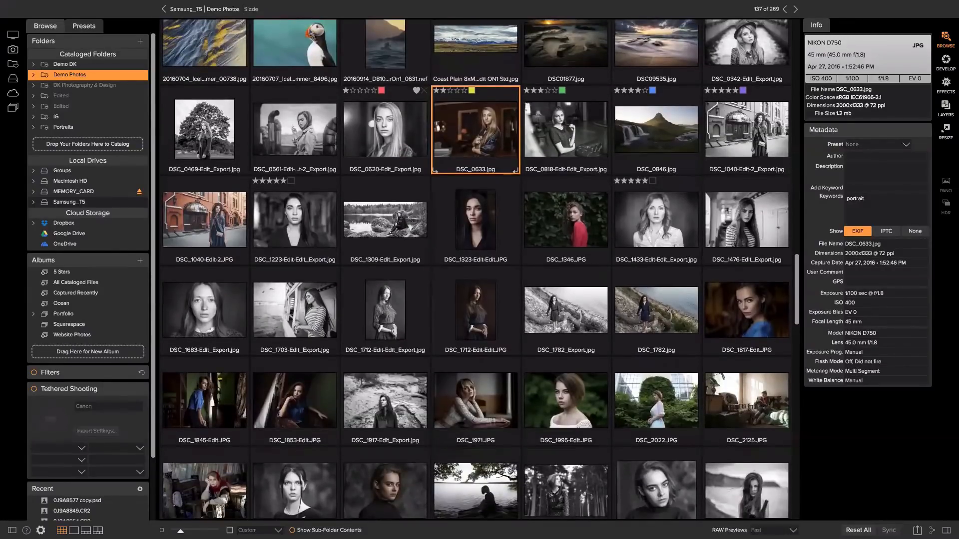
pyautogui.click(260, 530)
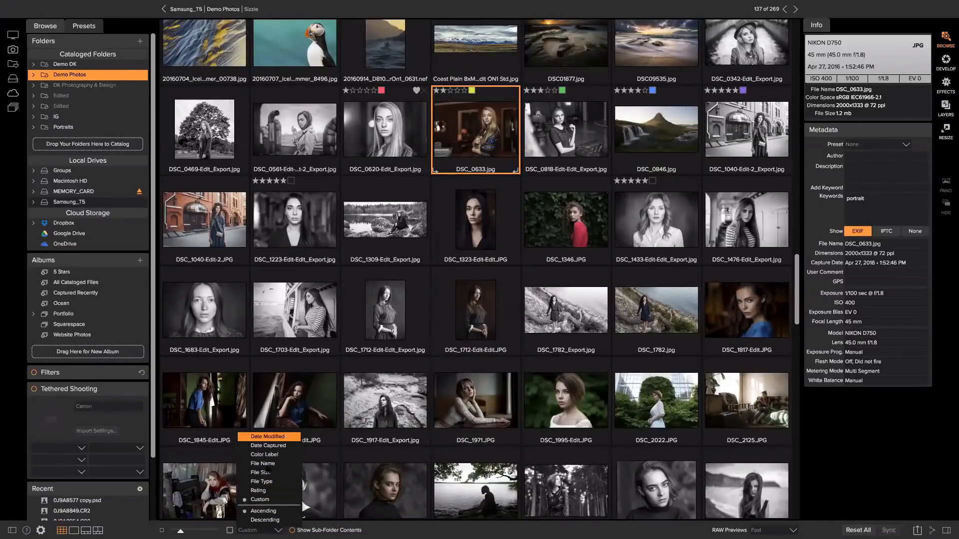
pyautogui.click(257, 490)
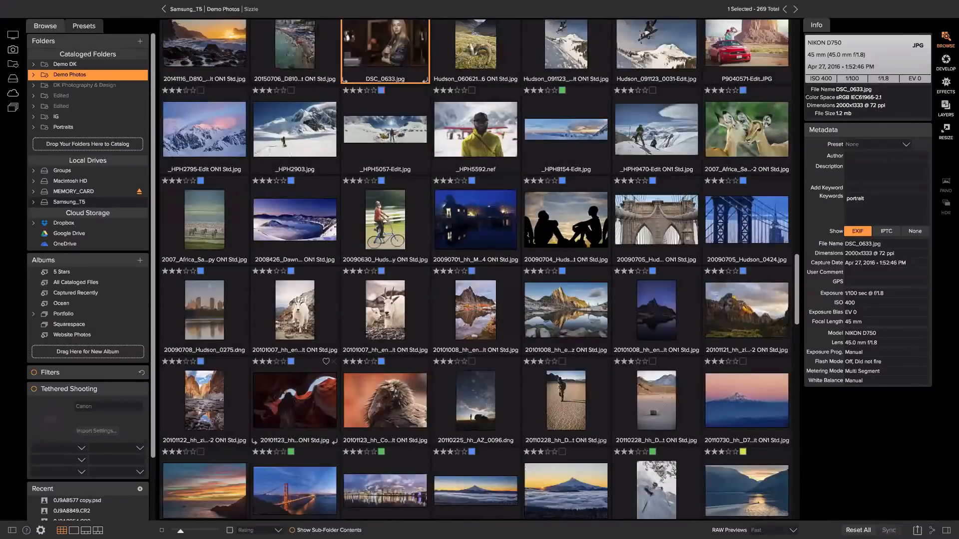
pyautogui.scroll(-20, 335, 362)
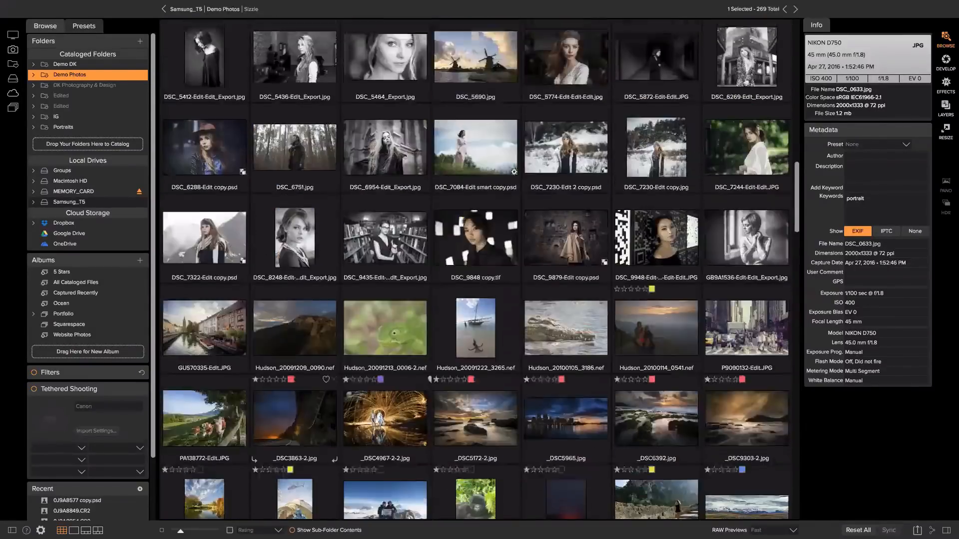
pyautogui.scroll(-10, 339, 421)
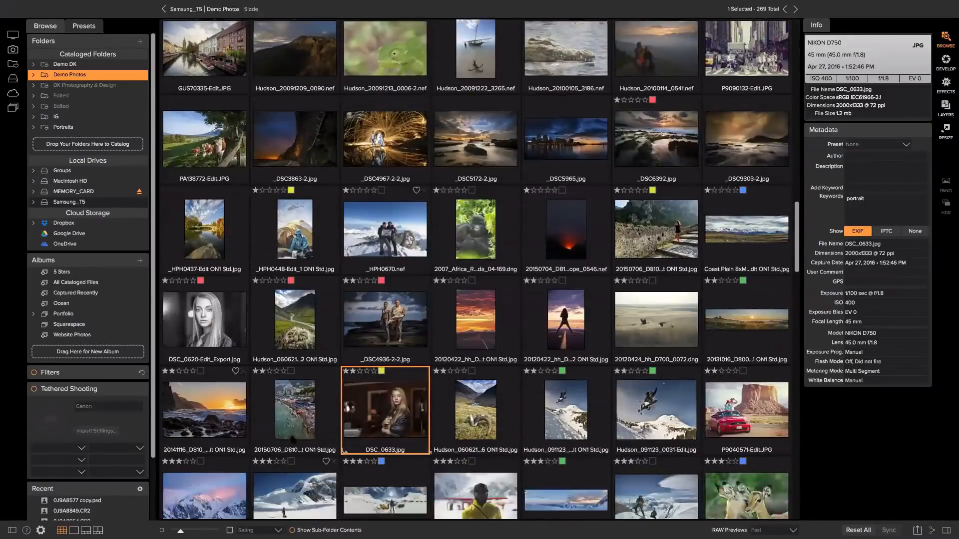
pyautogui.scroll(-10, 299, 442)
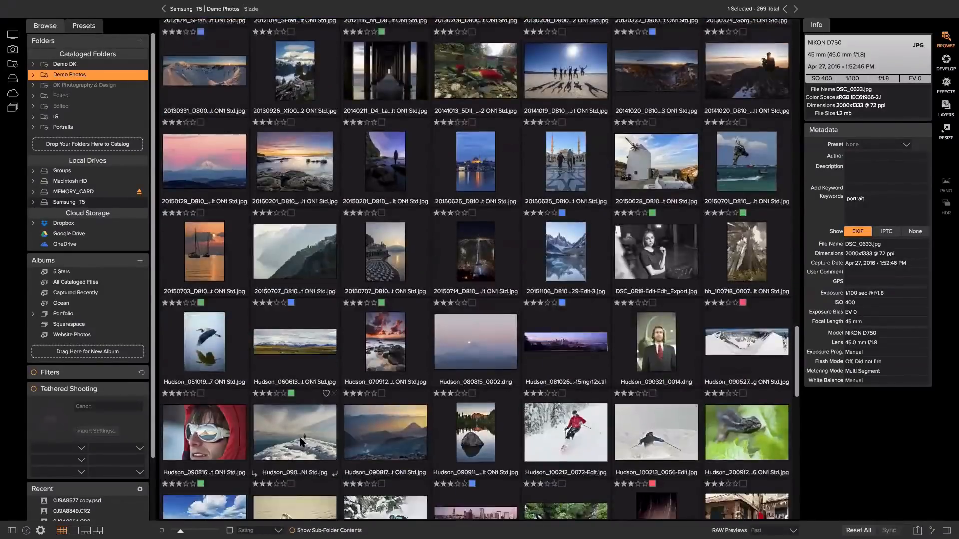
pyautogui.scroll(-8, 302, 443)
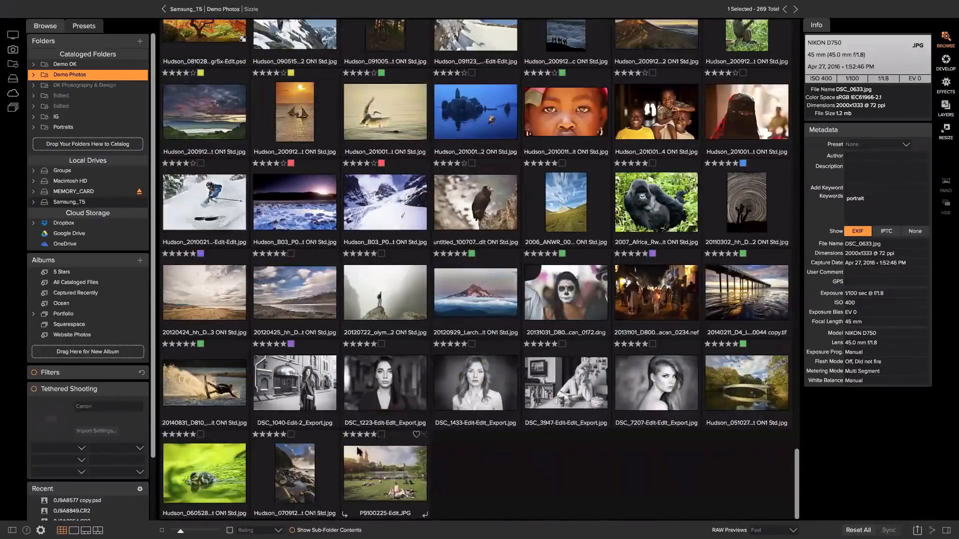
pyautogui.click(260, 530)
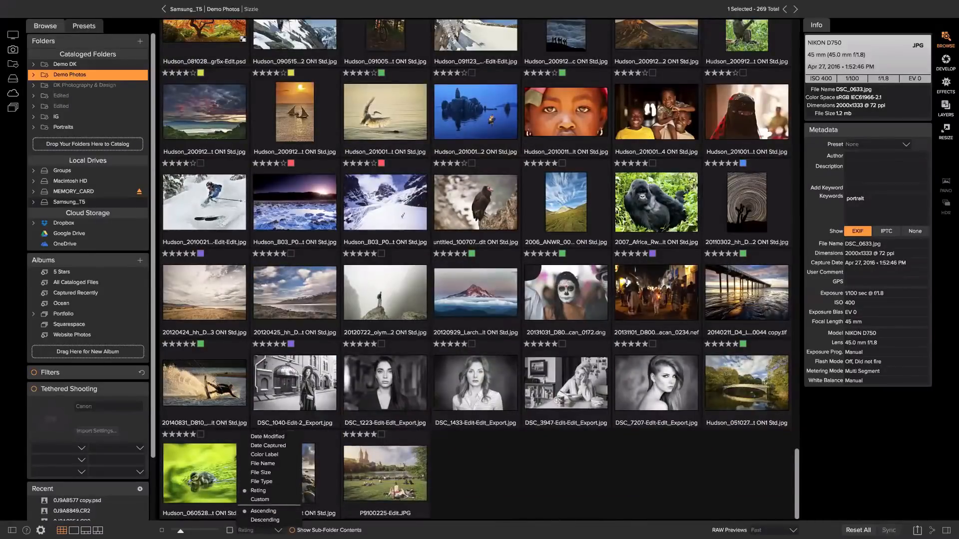
pyautogui.click(413, 414)
pyautogui.scroll(2, 345, 420)
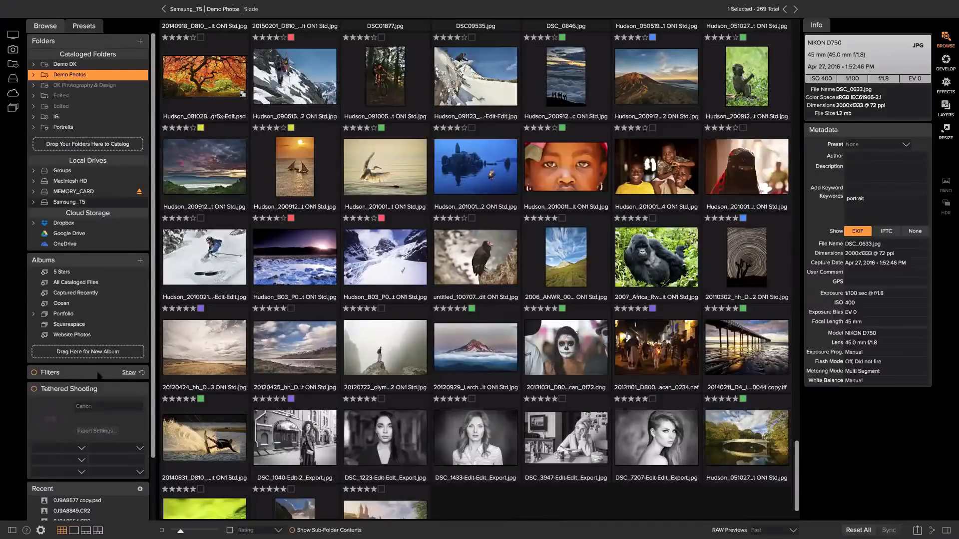
# Filter the grid to five-star photos, then switch Filters off to show all 269 again
pyautogui.click(128, 373)
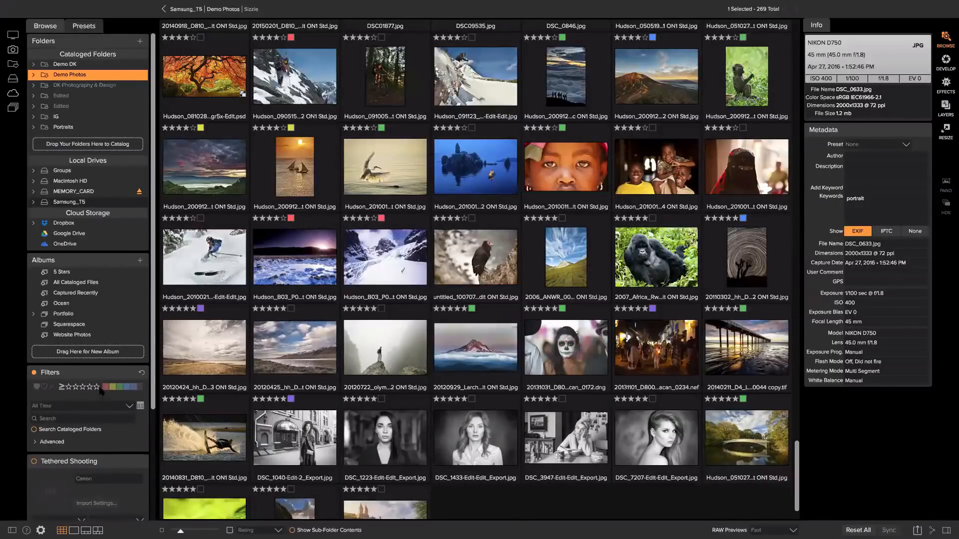
pyautogui.click(97, 387)
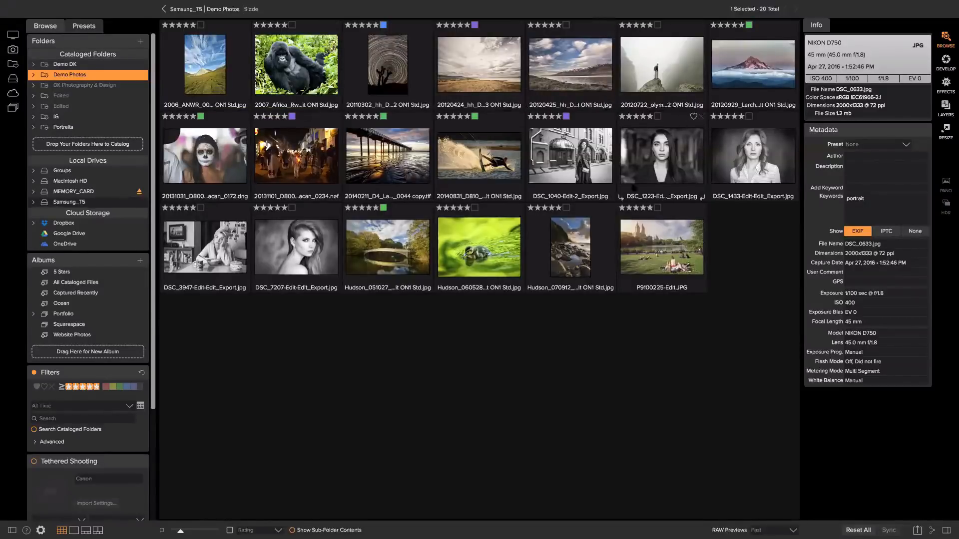
pyautogui.click(34, 372)
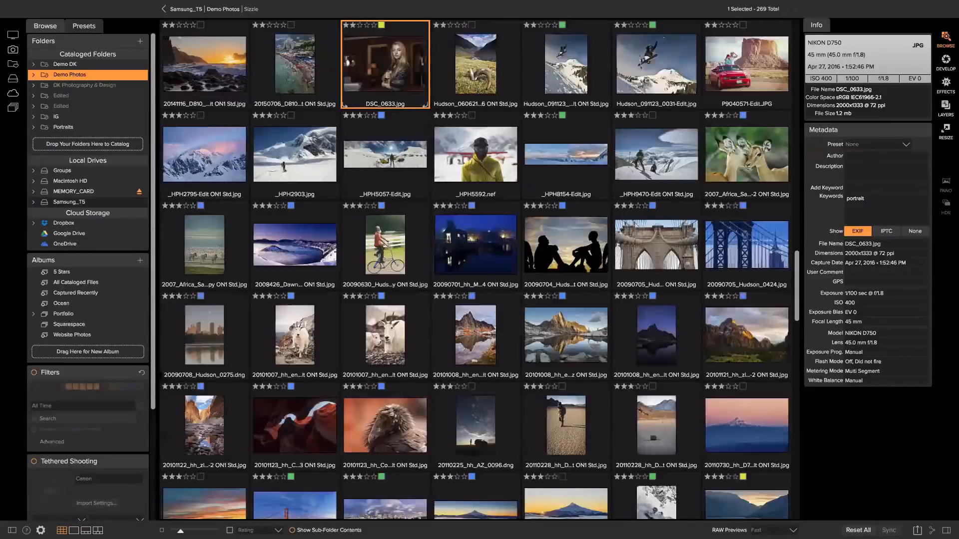
# Switch to Filmstrip view with DSC_0633.jpg (129 of 269) shown large
pyautogui.scroll(3, 401, 370)
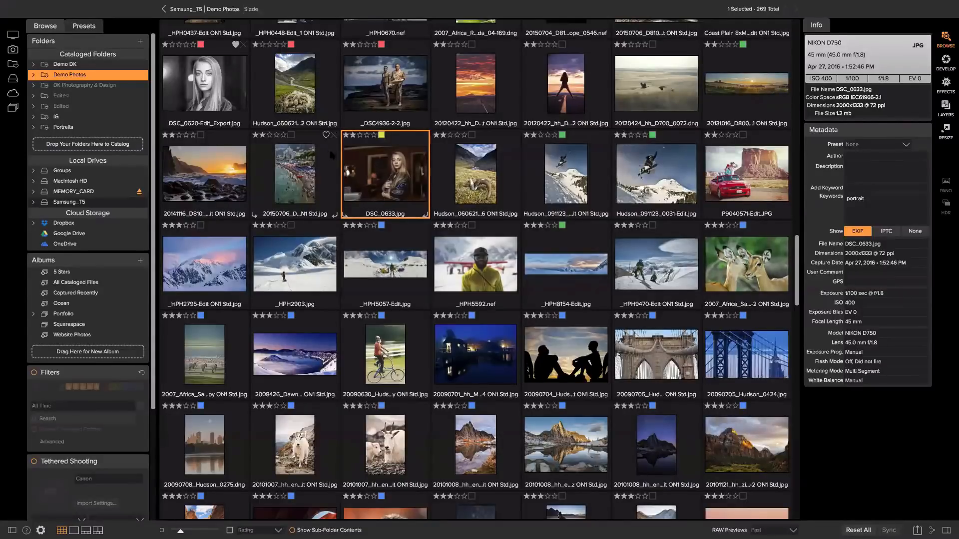
pyautogui.press('f')
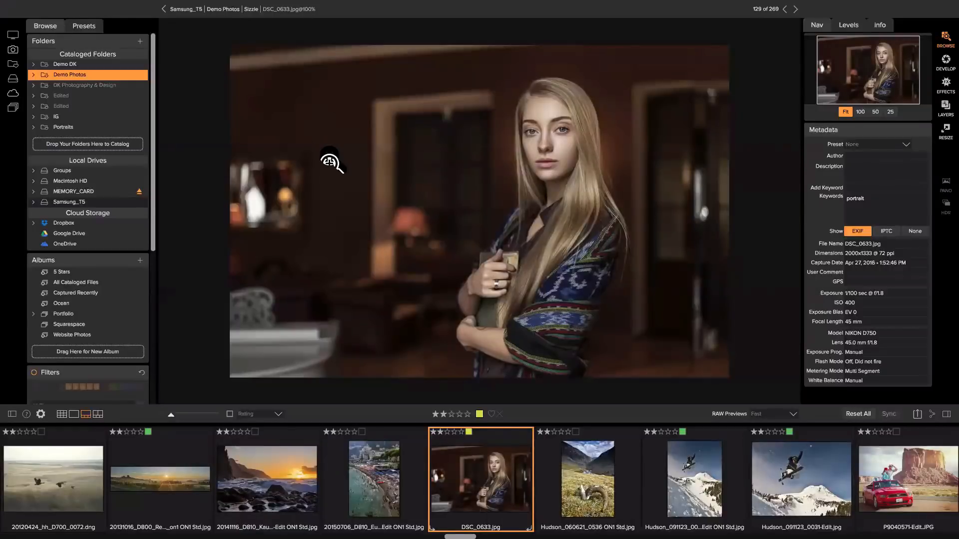
# Step along the filmstrip and turn off Auto Advance in the Photo menu
pyautogui.press('Right')
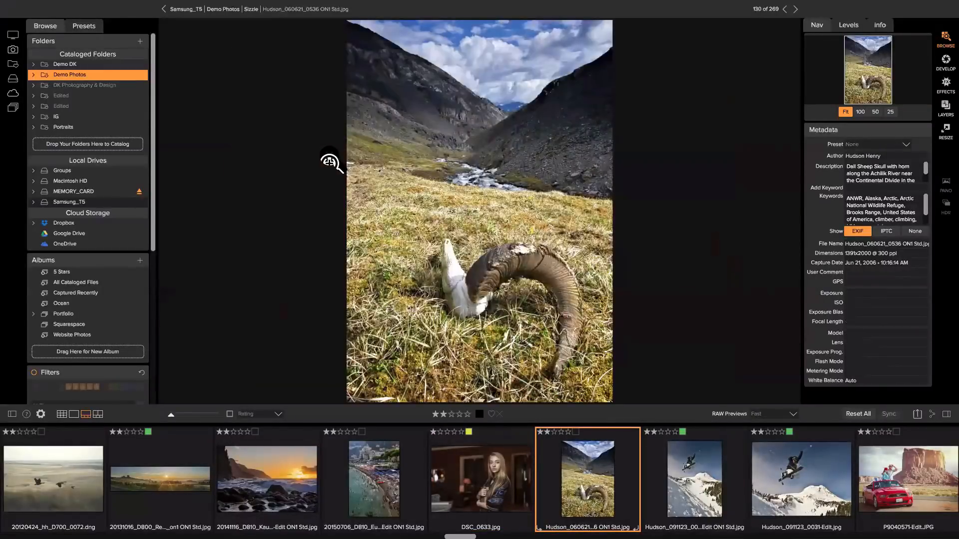
pyautogui.press('Right')
pyautogui.press('Right')
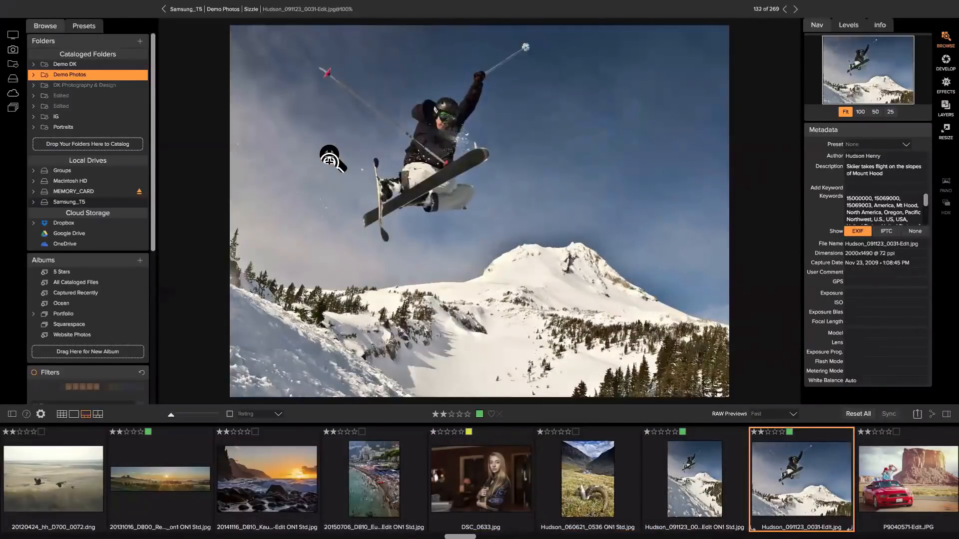
pyautogui.click(199, 6)
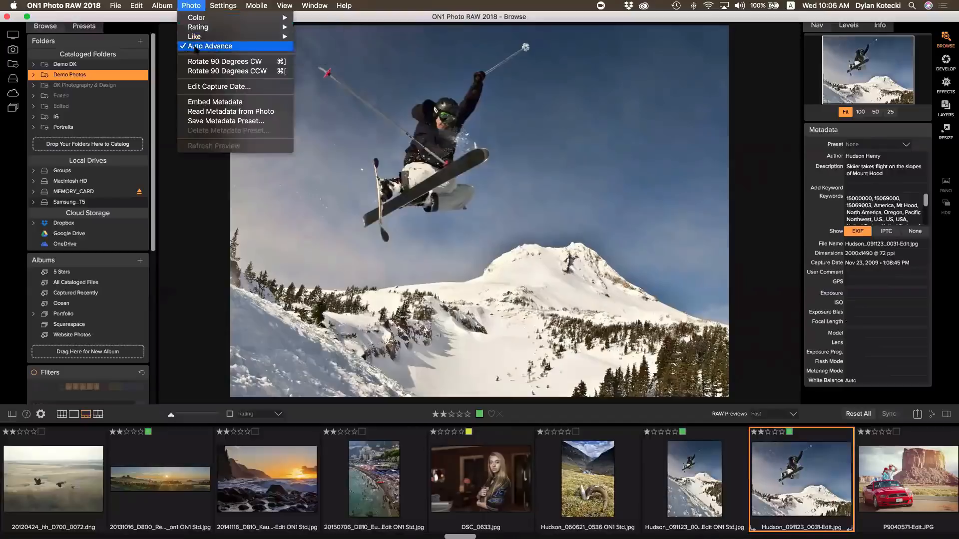
pyautogui.click(207, 46)
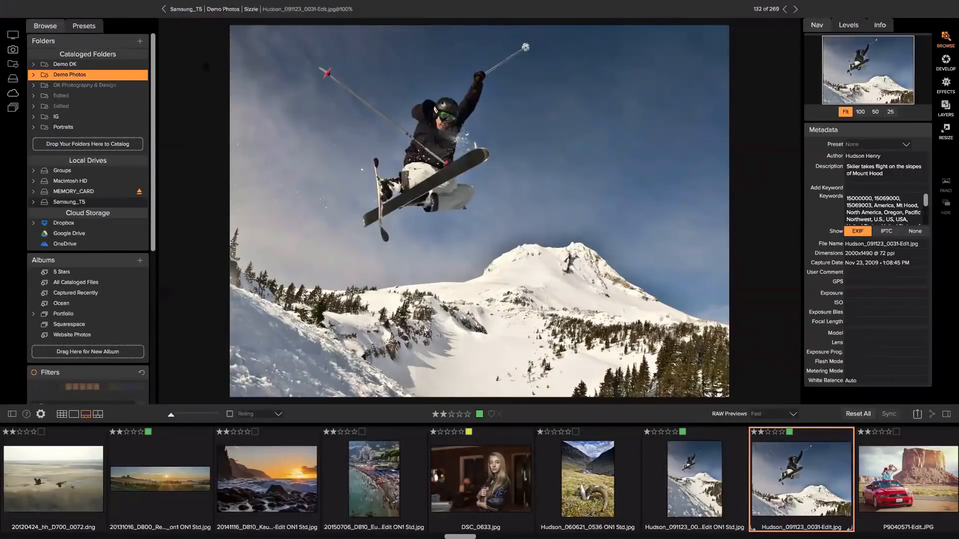
# Give the 20150706 Amalfi beach photo five stars
pyautogui.click(365, 452)
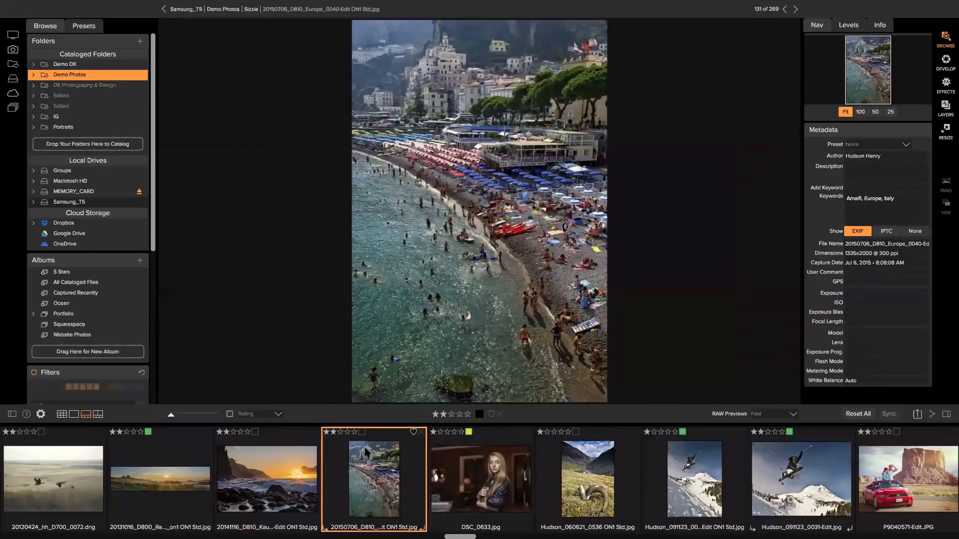
pyautogui.press('1')
pyautogui.press('3')
pyautogui.press('5')
# Cycle the beach photo's colour label through to purple
pyautogui.press('6')
pyautogui.press('7')
pyautogui.press('8')
pyautogui.press('9')
pyautogui.press('0')
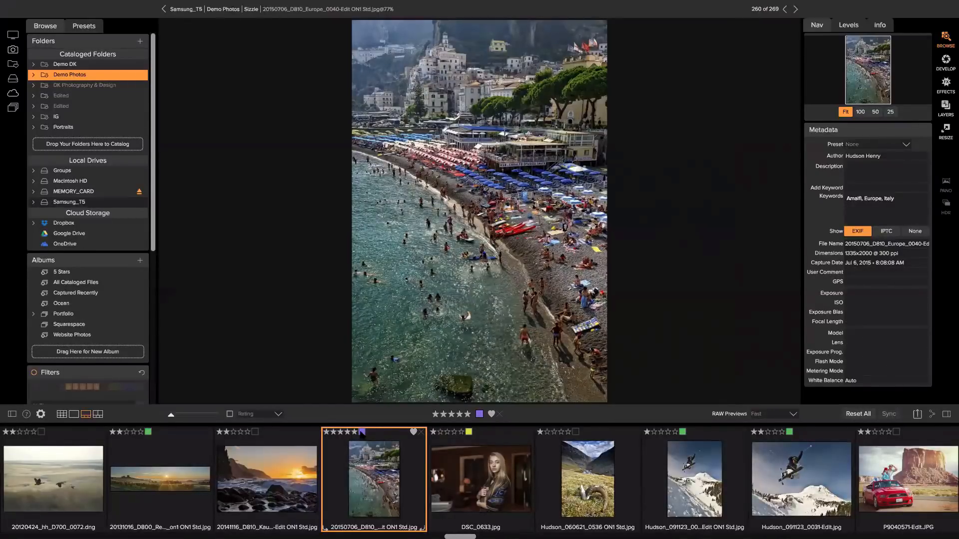
pyautogui.click(219, 4)
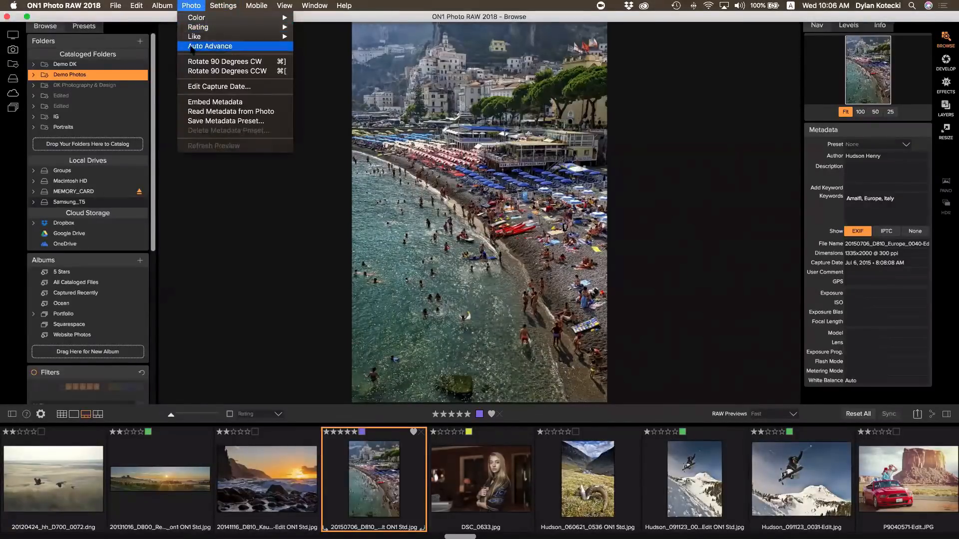
# Re-enable Auto Advance and step through the five-star photos to DSC_3947-Edit-Edit_Export.jpg
pyautogui.click(192, 46)
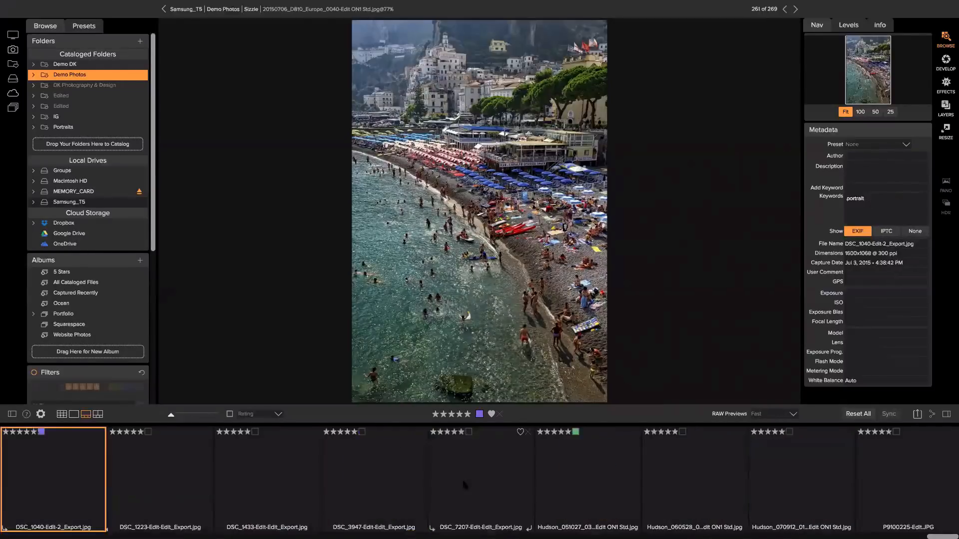
pyautogui.press('5')
pyautogui.press('5')
pyautogui.press('5')
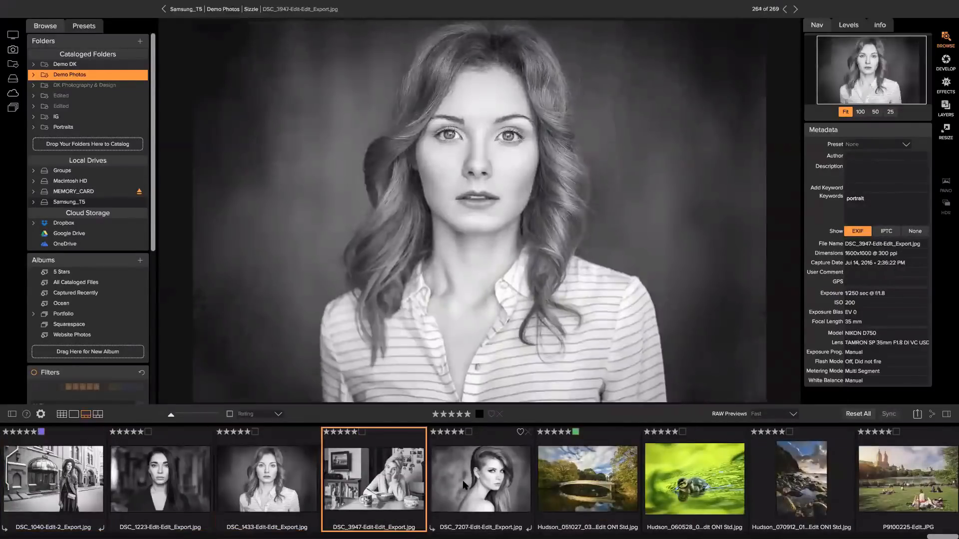
pyautogui.click(277, 415)
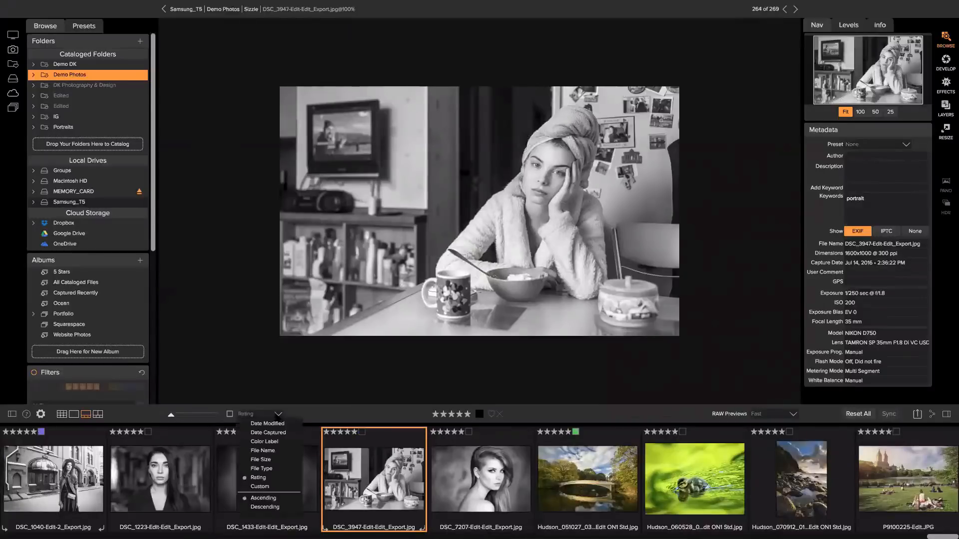
# Sort the photos by Date Captured and rate DSC_5068 five stars
pyautogui.click(268, 432)
pyautogui.click(287, 484)
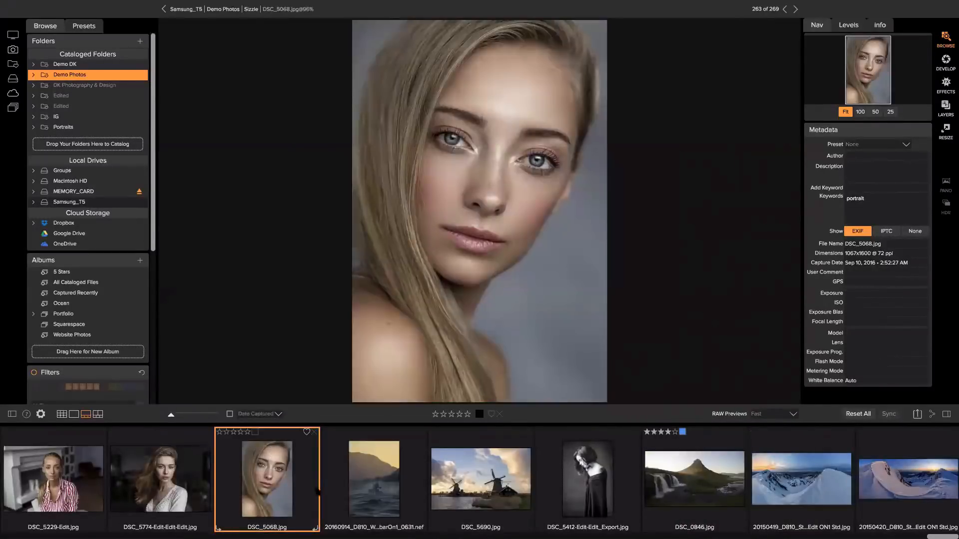
pyautogui.press('5')
# Step forward past the windmill photo, then back to DSC_5229
pyautogui.press('Right')
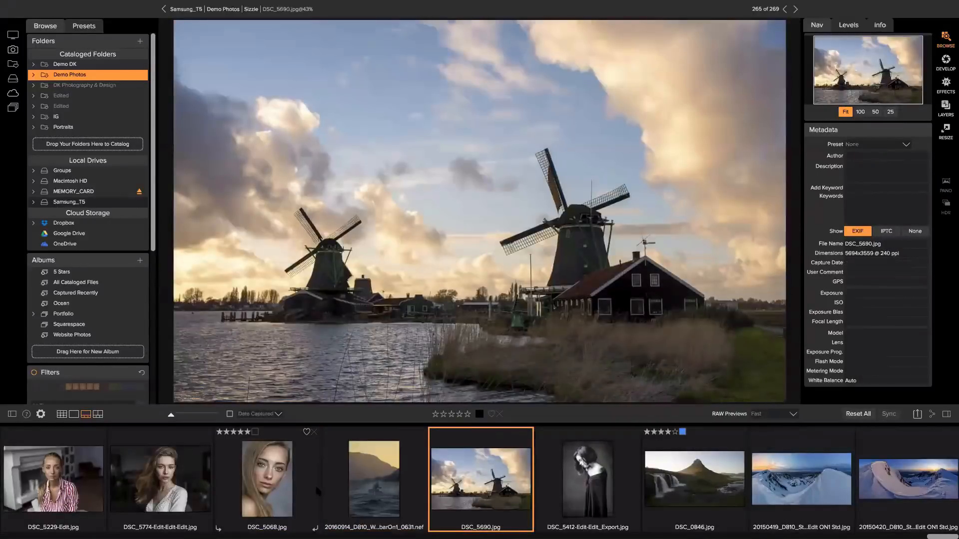
pyautogui.press('Right')
pyautogui.press('Right')
pyautogui.press('Left')
pyautogui.press('Left')
pyautogui.press('Left')
pyautogui.press('Left')
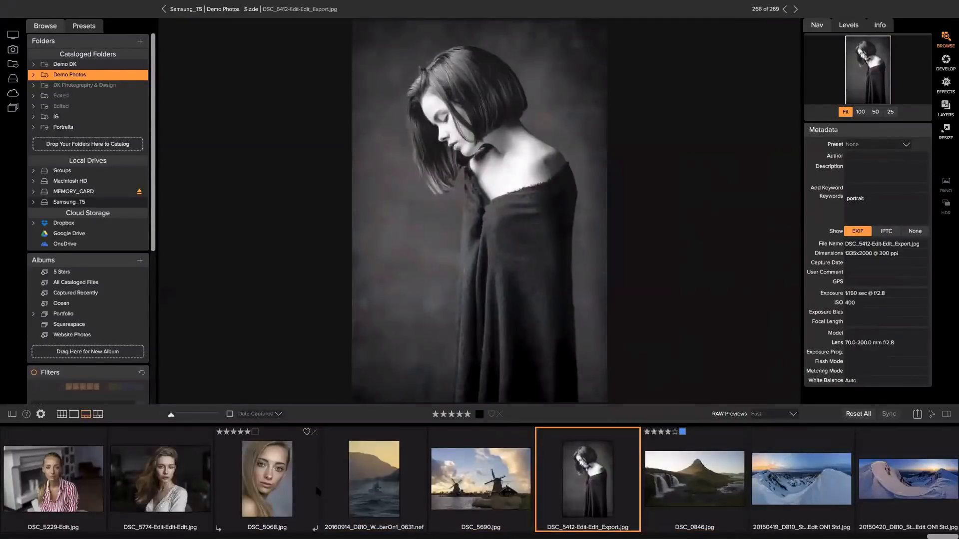
pyautogui.press('Left')
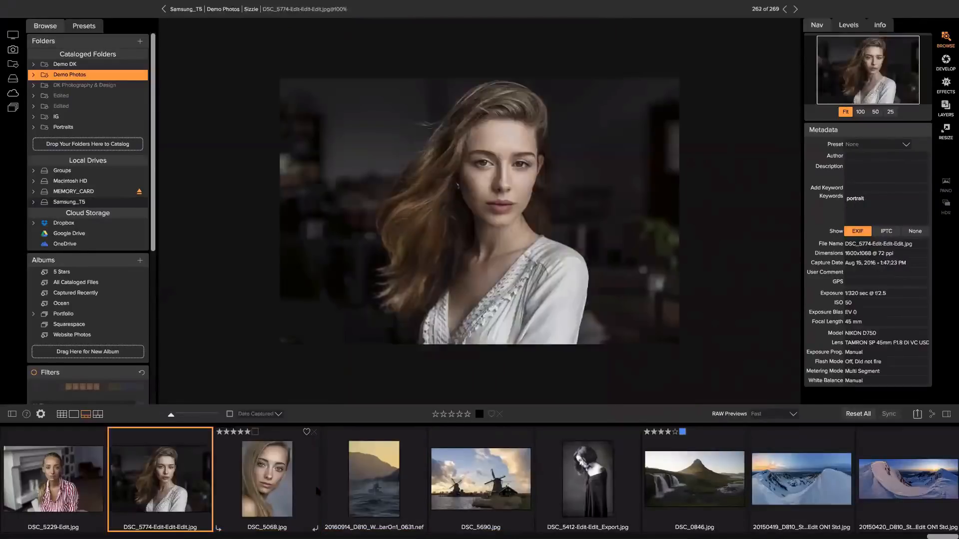
pyautogui.press('Left')
# Return to the grid, scroll to the top and select the sand dune photo
pyautogui.press('g')
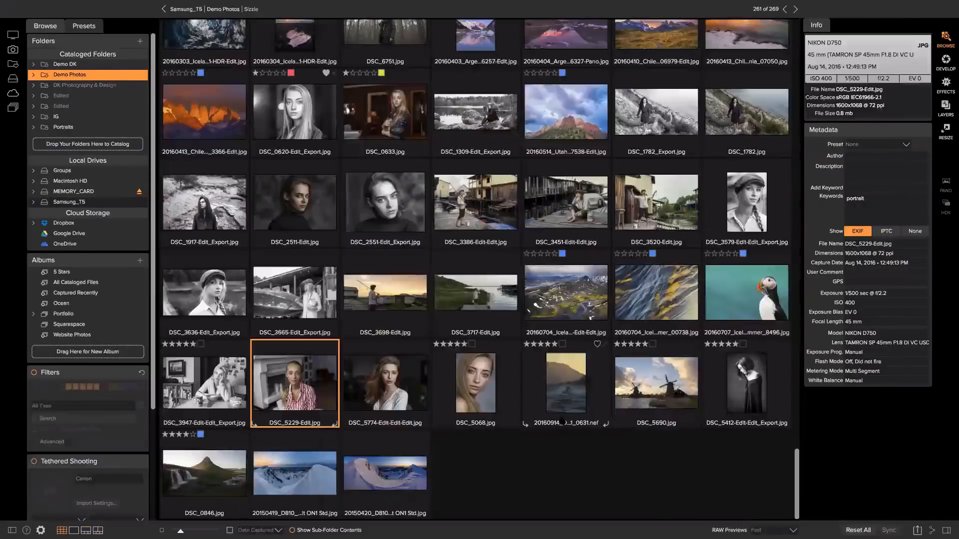
pyautogui.scroll(2, 551, 434)
pyautogui.scroll(15, 551, 431)
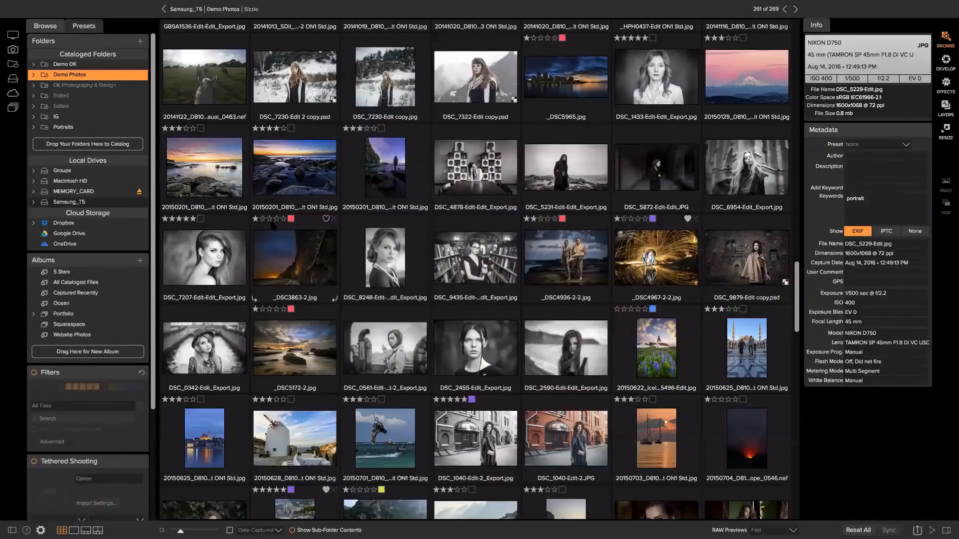
pyautogui.scroll(20, 272, 255)
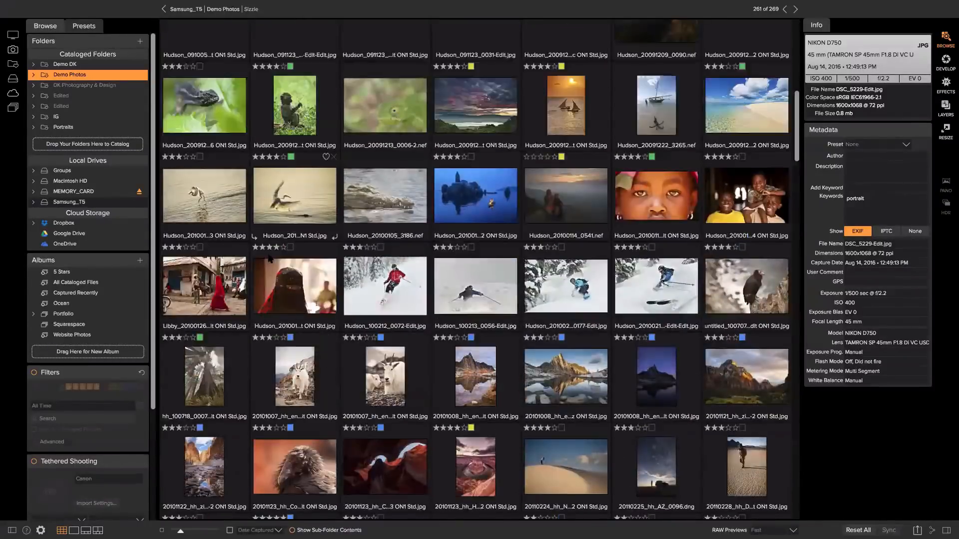
pyautogui.scroll(10, 269, 255)
pyautogui.click(175, 77)
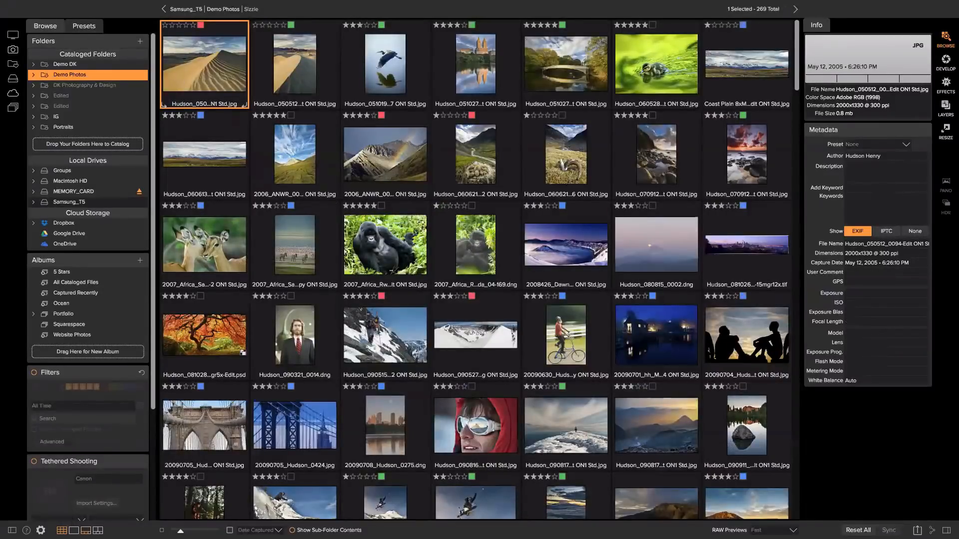
pyautogui.click(86, 530)
pyautogui.press('Right')
pyautogui.press('Right')
pyautogui.press('Right')
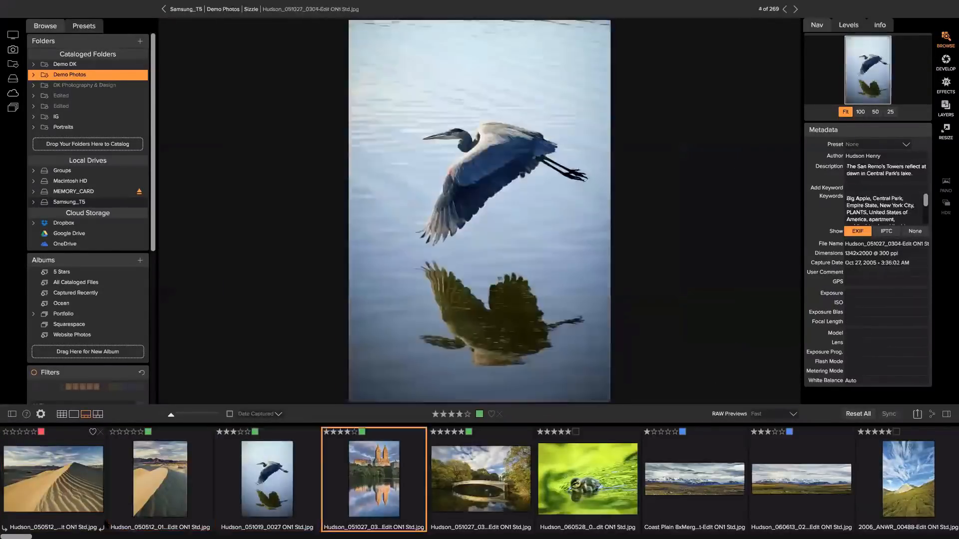
pyautogui.press('Right')
pyautogui.press('Right')
pyautogui.press('Right')
pyautogui.press('Right')
pyautogui.press('Right')
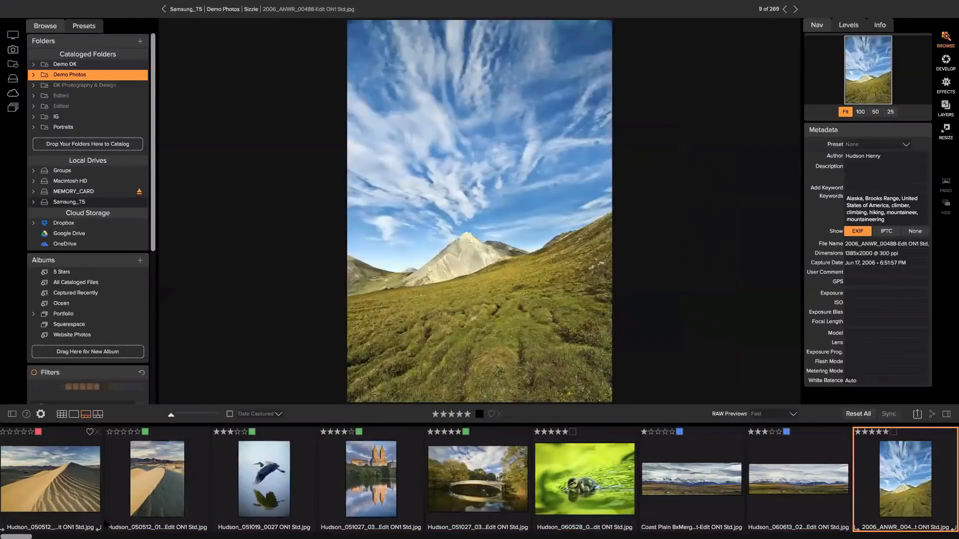
pyautogui.press('Right')
pyautogui.press('Right')
pyautogui.press('Right')
pyautogui.press('Right')
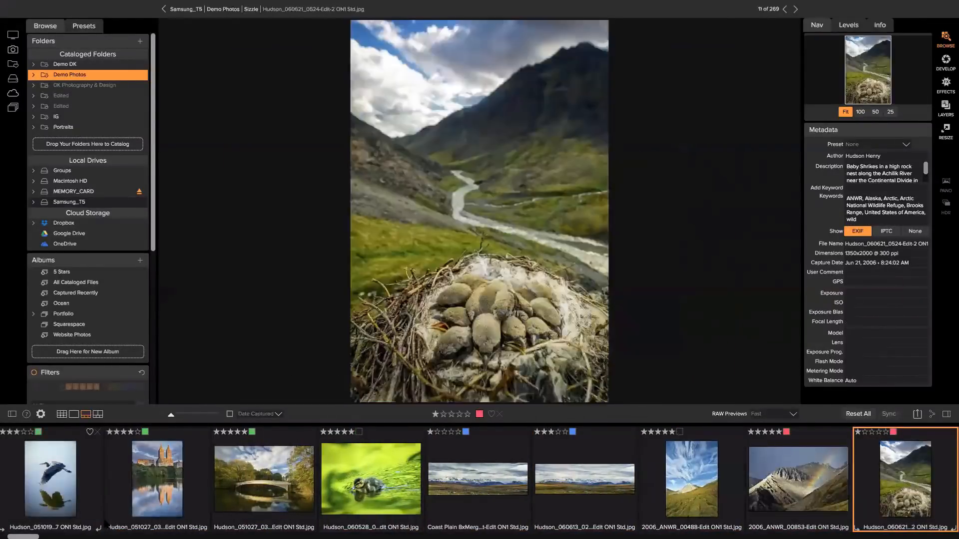
pyautogui.press('Right')
pyautogui.press('Right')
pyautogui.press('Right')
pyautogui.press('Right')
pyautogui.press('Right')
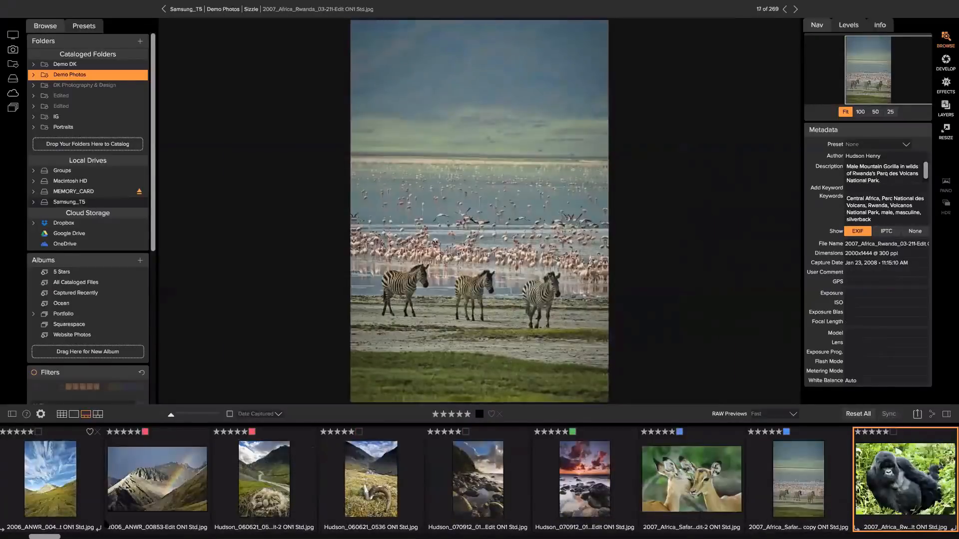
pyautogui.press('Right')
pyautogui.press('Right')
pyautogui.press('Right')
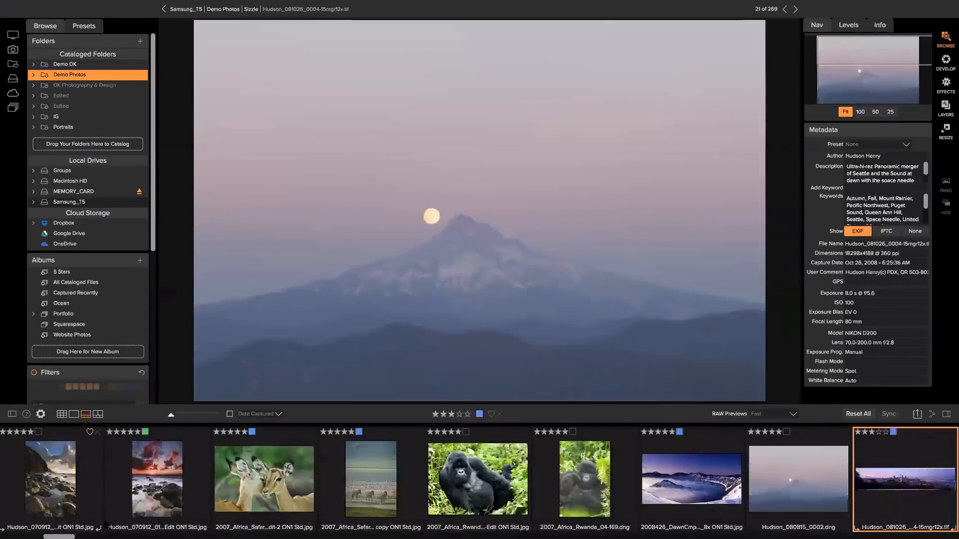
pyautogui.press('Right')
pyautogui.press('Right')
pyautogui.press('Right')
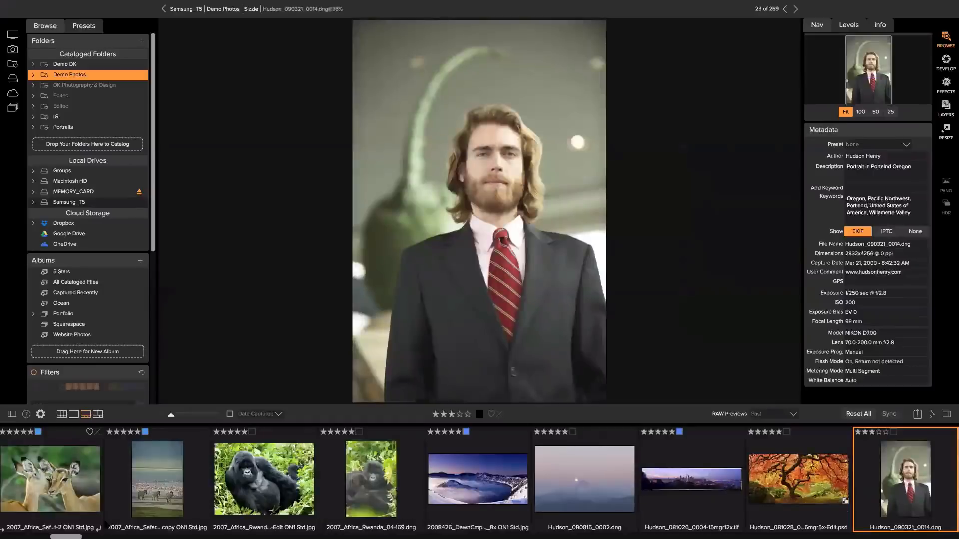
pyautogui.press('Right')
pyautogui.press('Right')
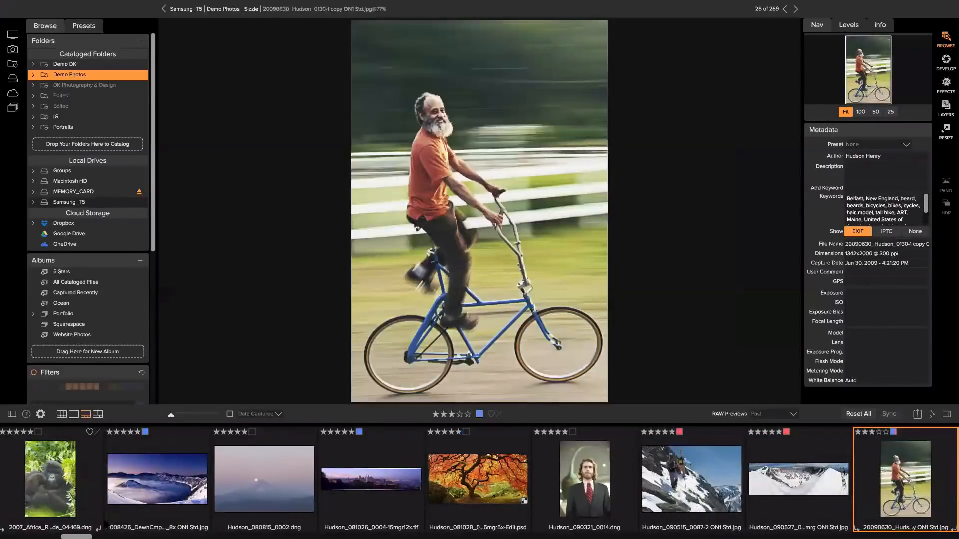
pyautogui.press('Right')
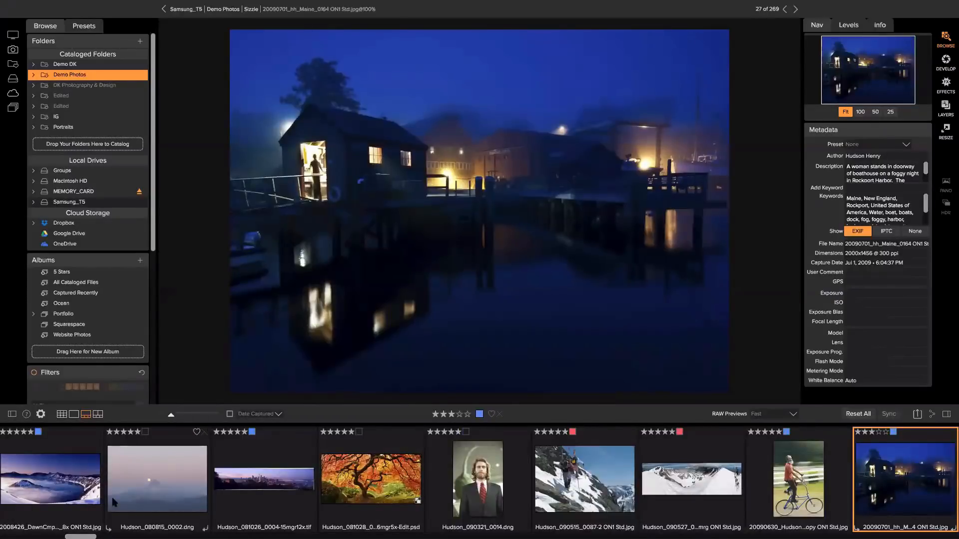
pyautogui.press('g')
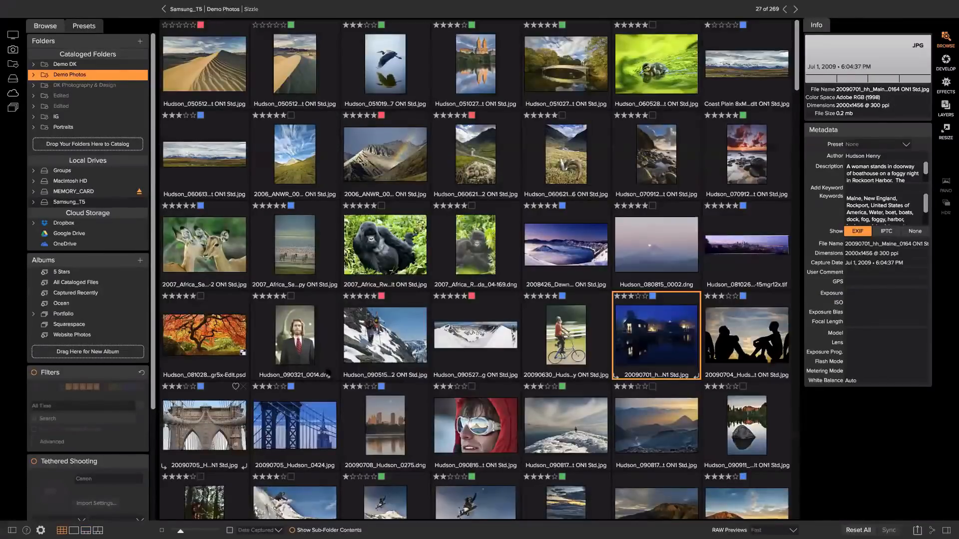
# Select the gorilla photo, enable Filters and extend the search to all cataloged folders
pyautogui.click(374, 227)
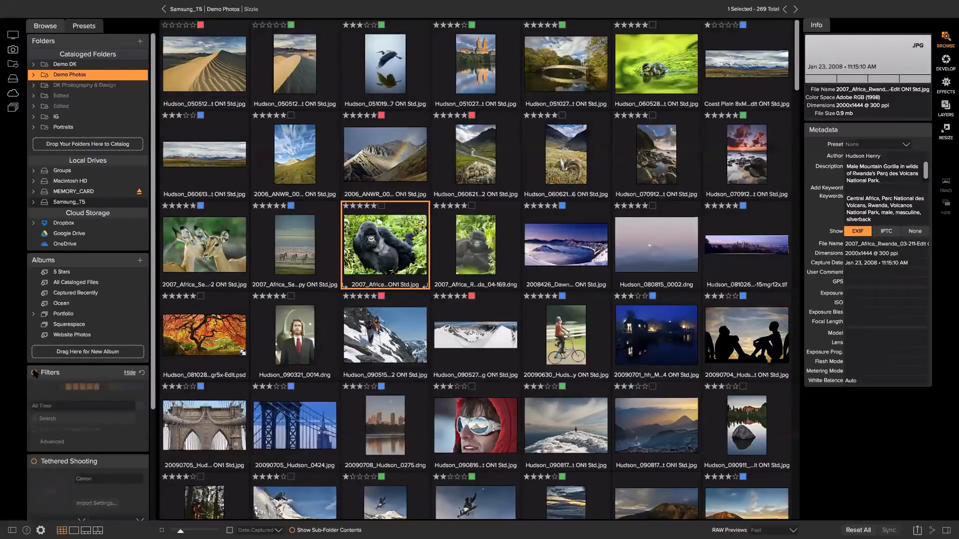
pyautogui.click(33, 372)
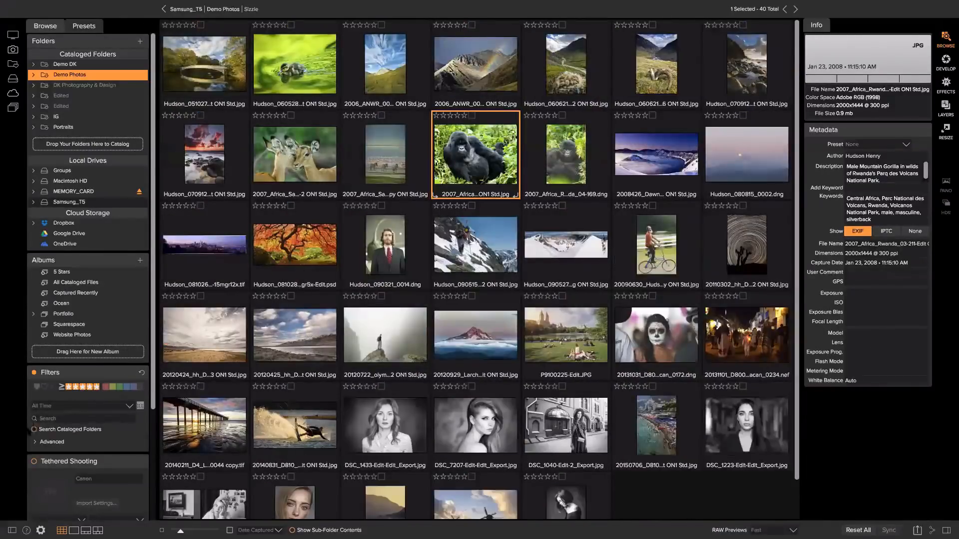
pyautogui.click(34, 429)
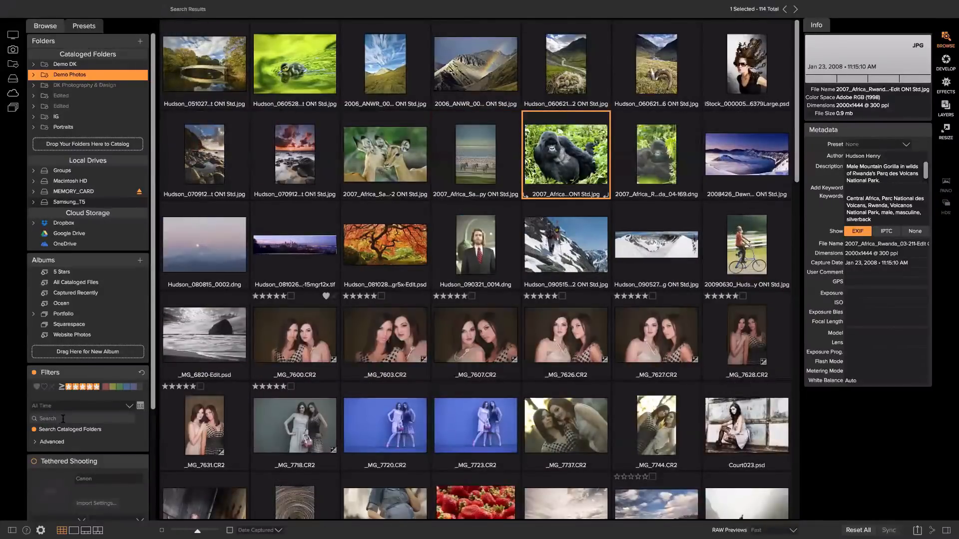
pyautogui.press('g')
pyautogui.press('g')
pyautogui.press('g')
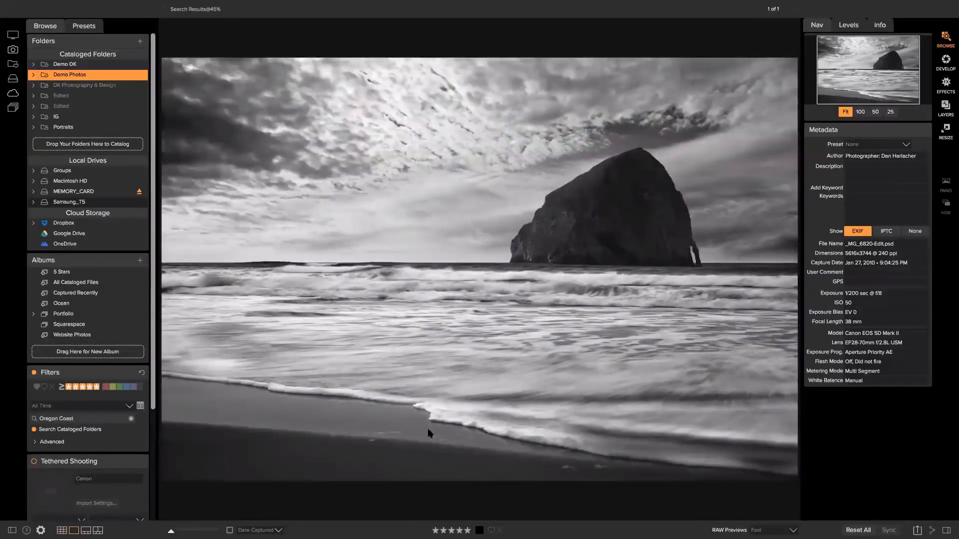
pyautogui.press('g')
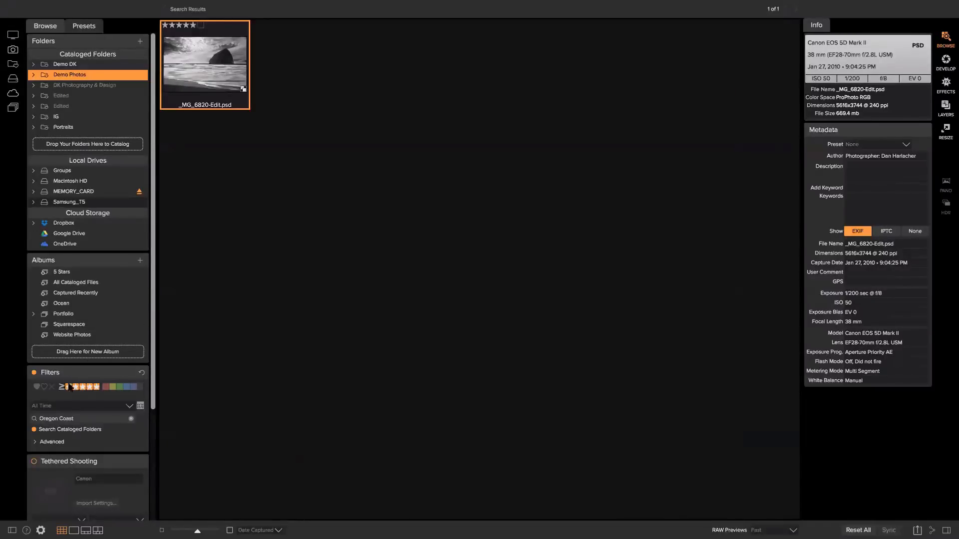
# Remove the star-rating minimum to show all 32 matches and expand the Advanced filter criteria
pyautogui.click(97, 387)
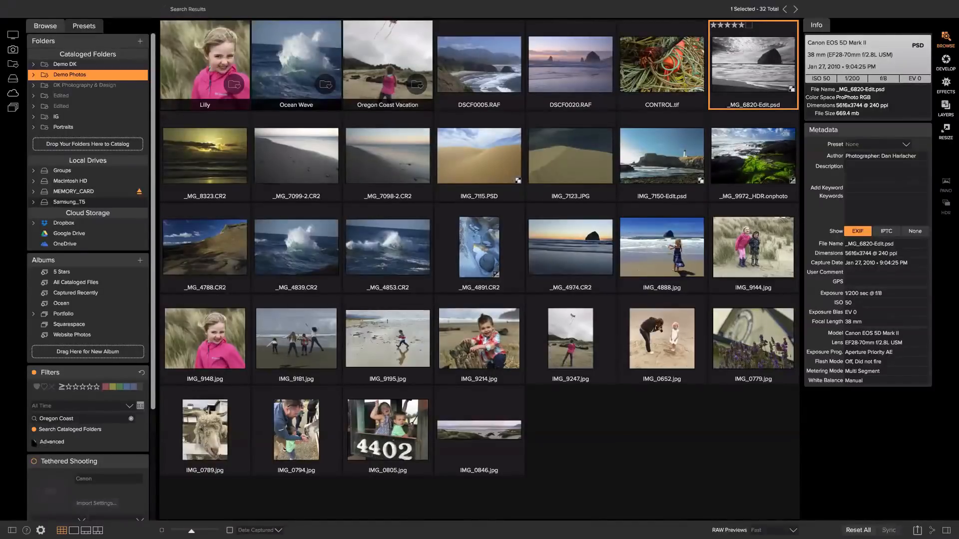
pyautogui.click(98, 387)
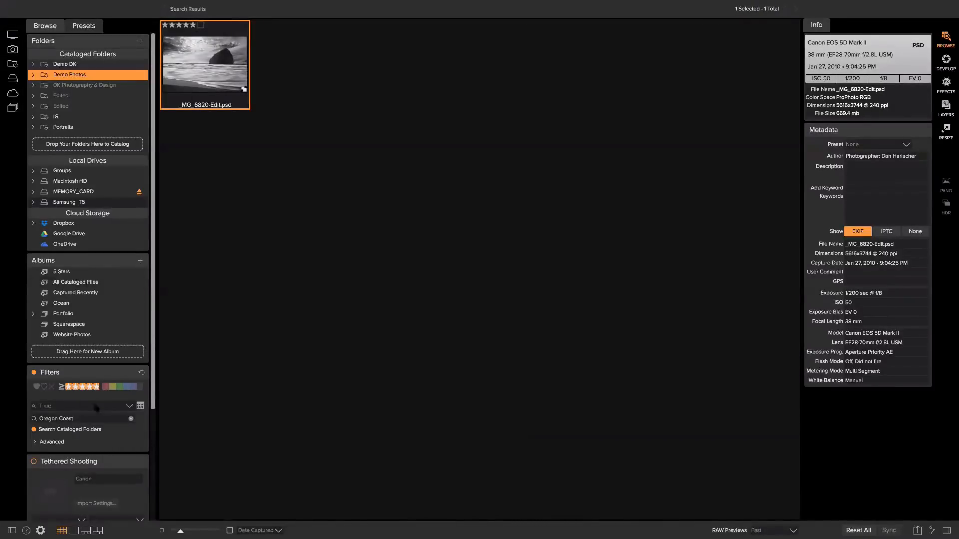
pyautogui.click(98, 386)
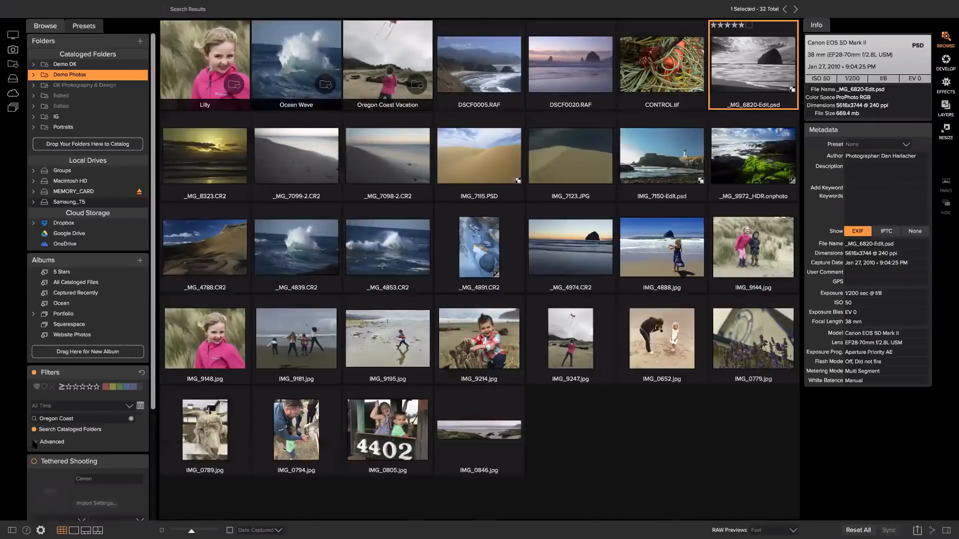
pyautogui.click(35, 443)
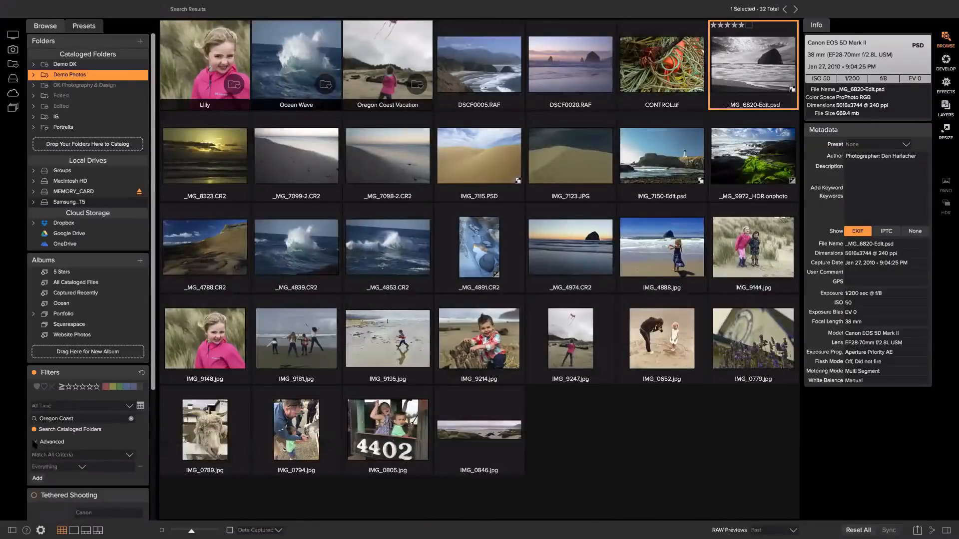
# Change the search criterion to Time of Day set to Morning, leaving 8 Oregon Coast photos
pyautogui.click(77, 467)
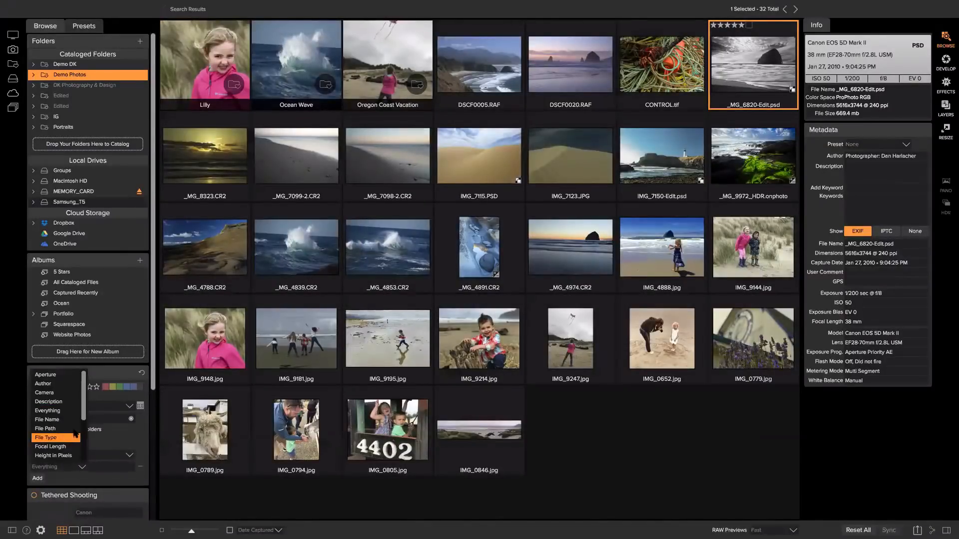
pyautogui.scroll(-2, 57, 432)
pyautogui.scroll(-3, 58, 433)
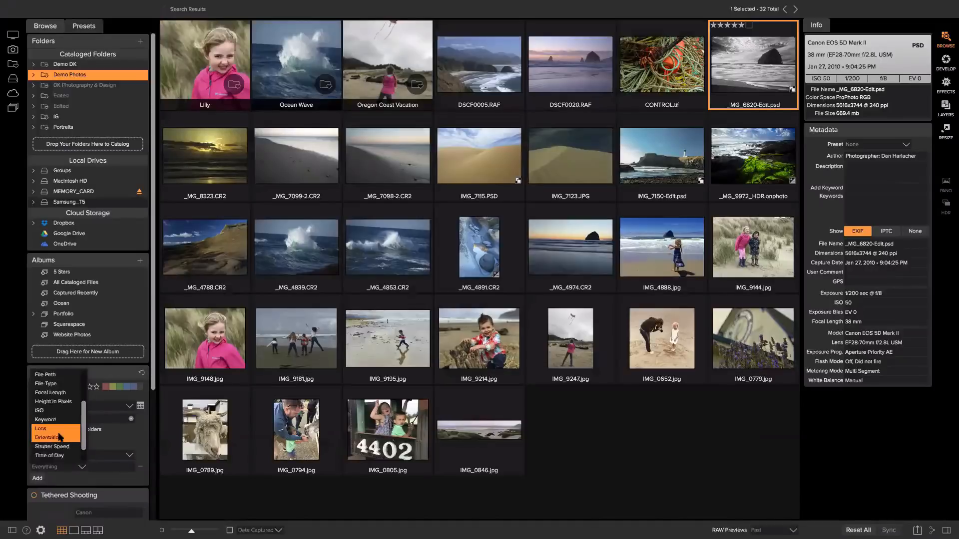
pyautogui.click(59, 439)
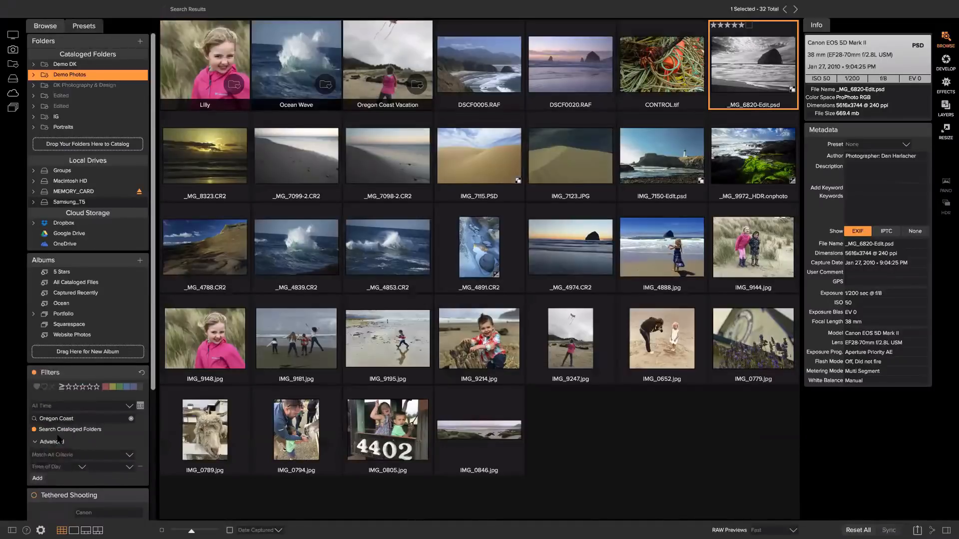
pyautogui.click(128, 467)
pyautogui.click(123, 479)
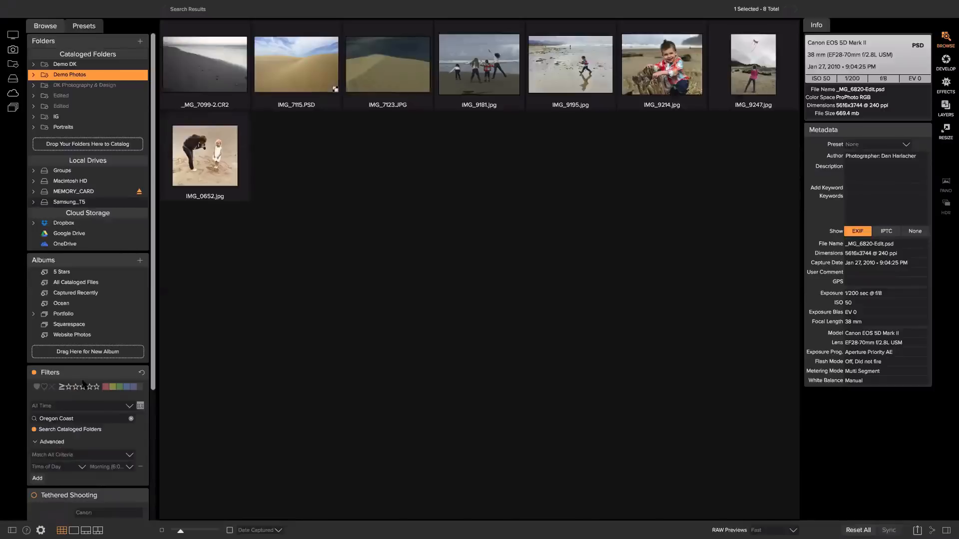
pyautogui.scroll(-3, 77, 385)
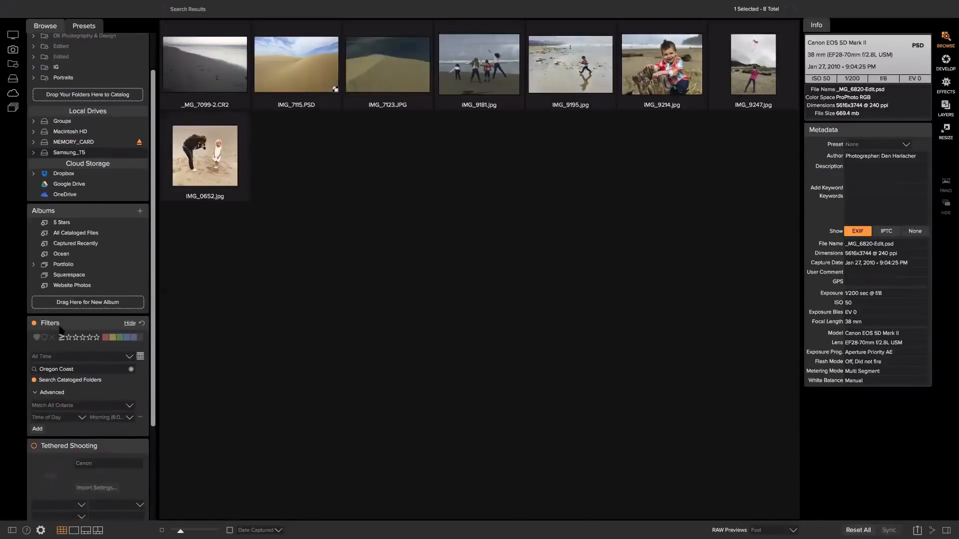
pyautogui.scroll(2, 100, 259)
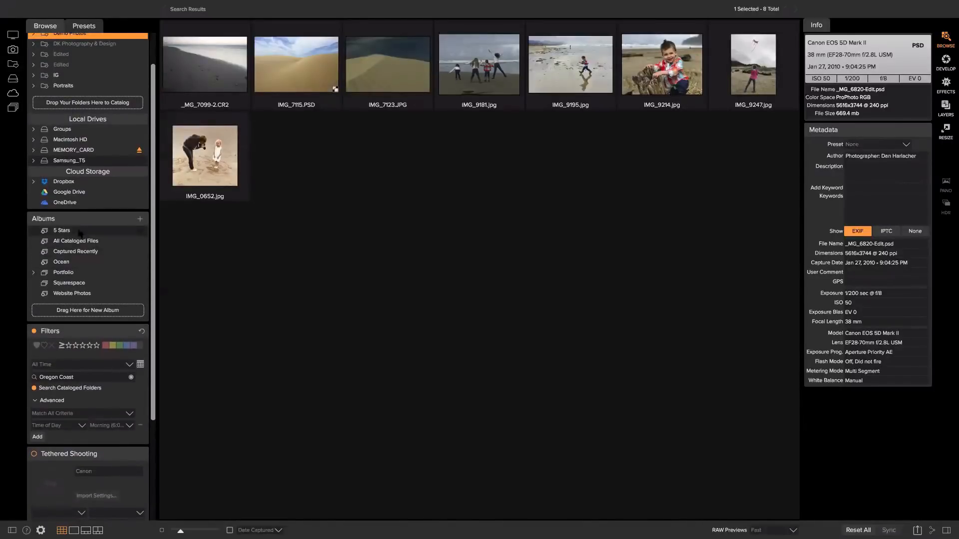
pyautogui.scroll(1, 74, 240)
pyautogui.scroll(1, 72, 239)
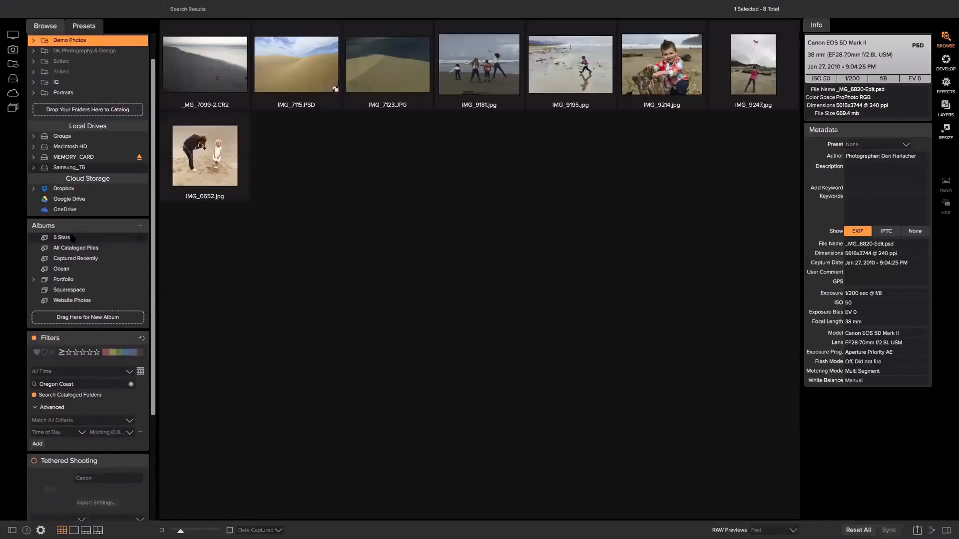
pyautogui.scroll(1, 65, 243)
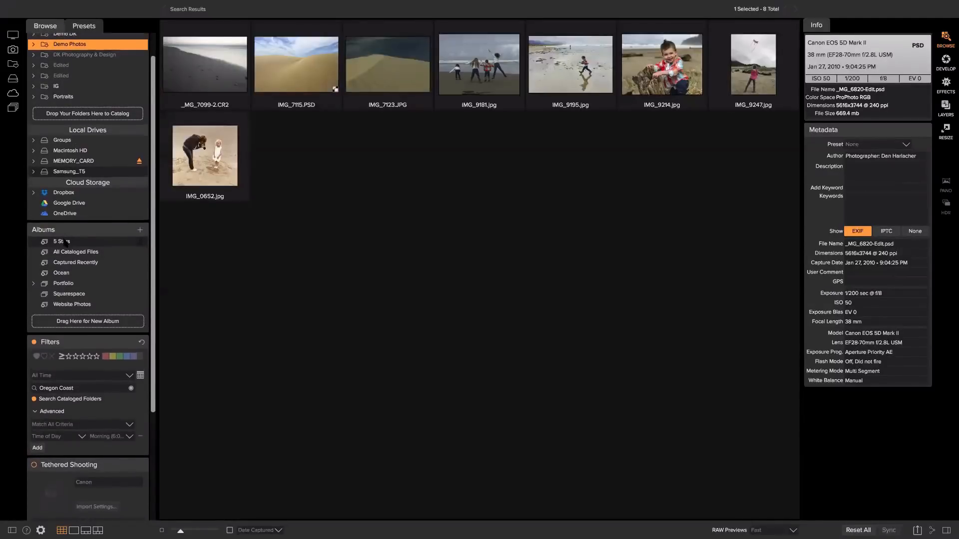
# Browse the 5 Stars album, then return to the Demo Photos folder on Samsung_T5
pyautogui.click(64, 244)
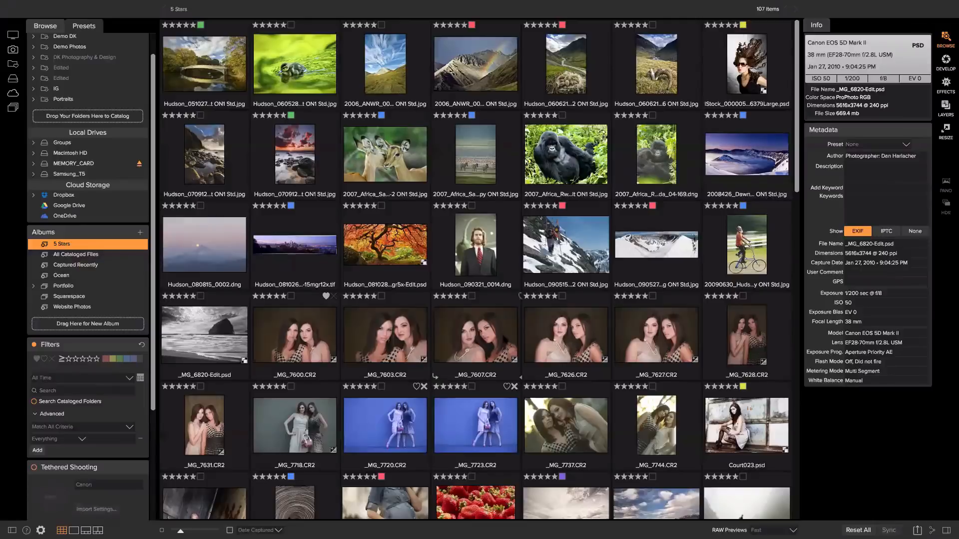
pyautogui.scroll(-6, 511, 343)
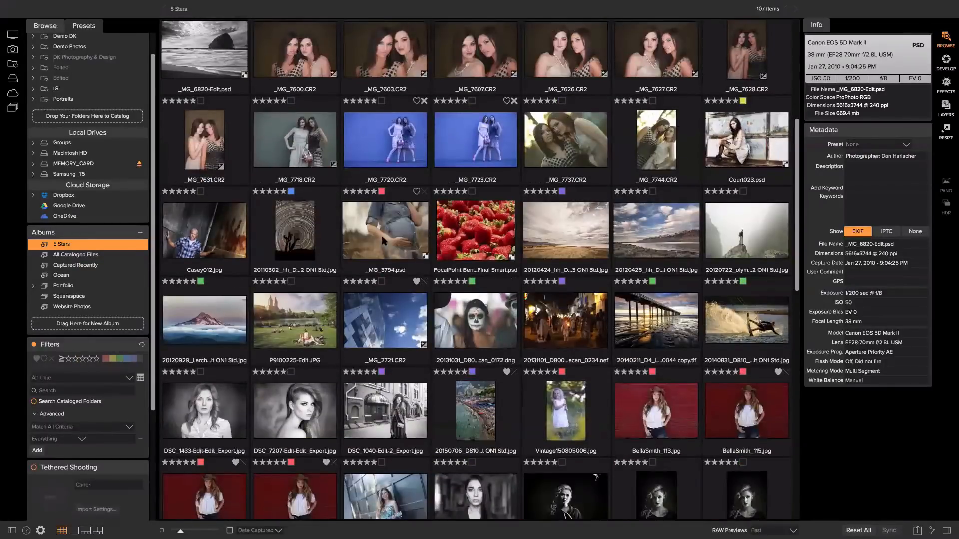
pyautogui.scroll(1, 210, 310)
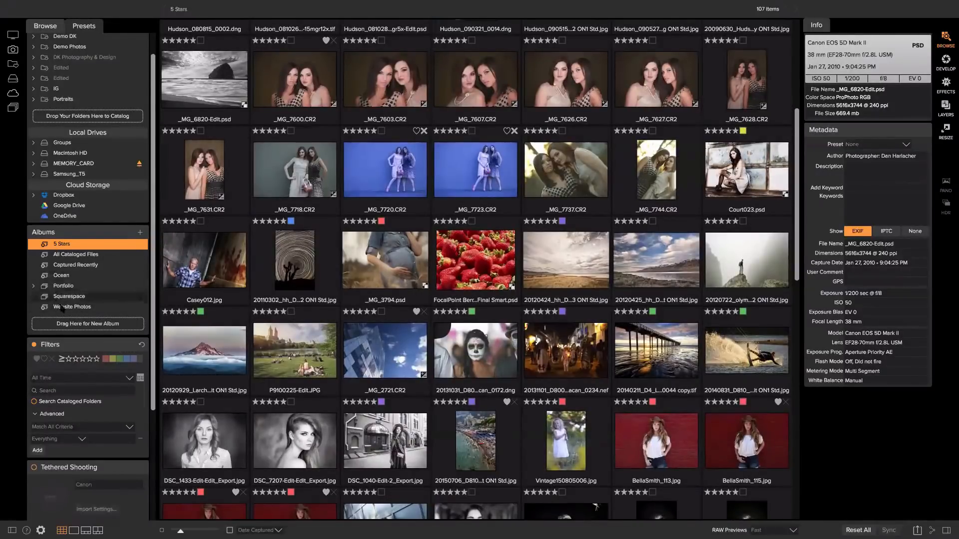
pyautogui.scroll(-3, 80, 339)
pyautogui.scroll(-2, 83, 343)
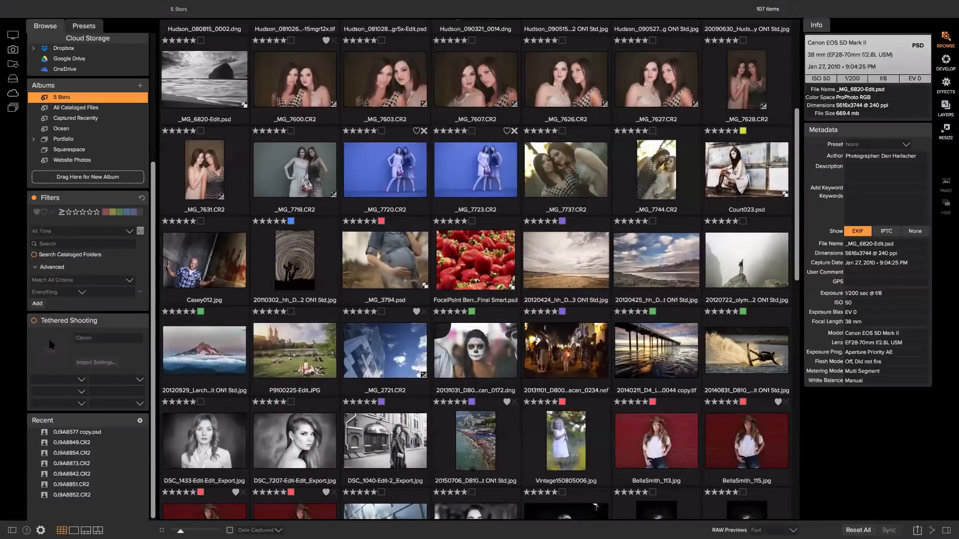
pyautogui.scroll(3, 430, 344)
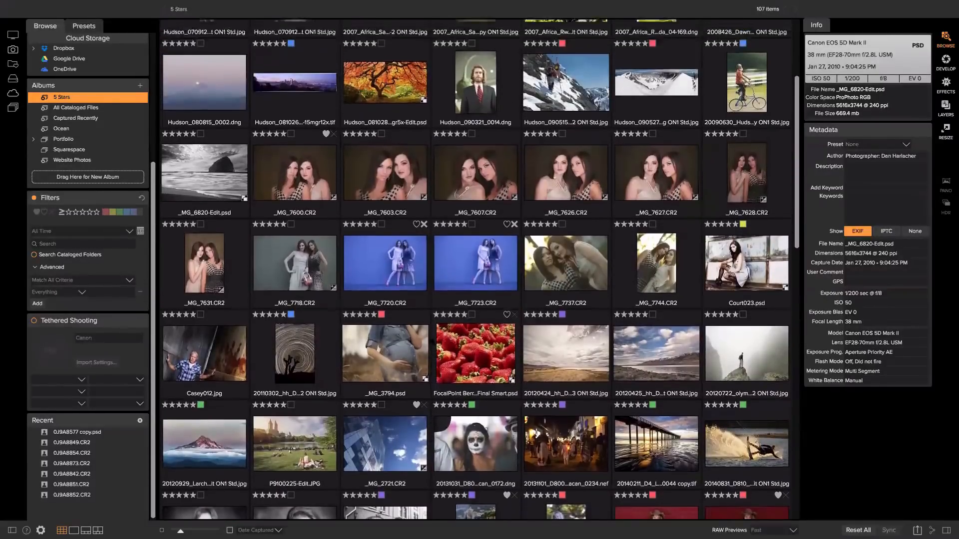
pyautogui.scroll(5, 432, 343)
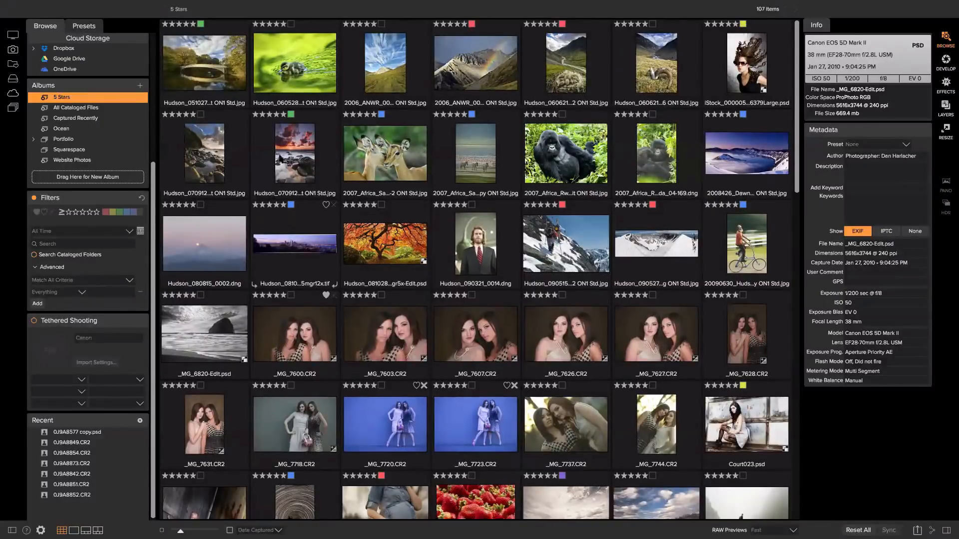
pyautogui.scroll(-2, 233, 148)
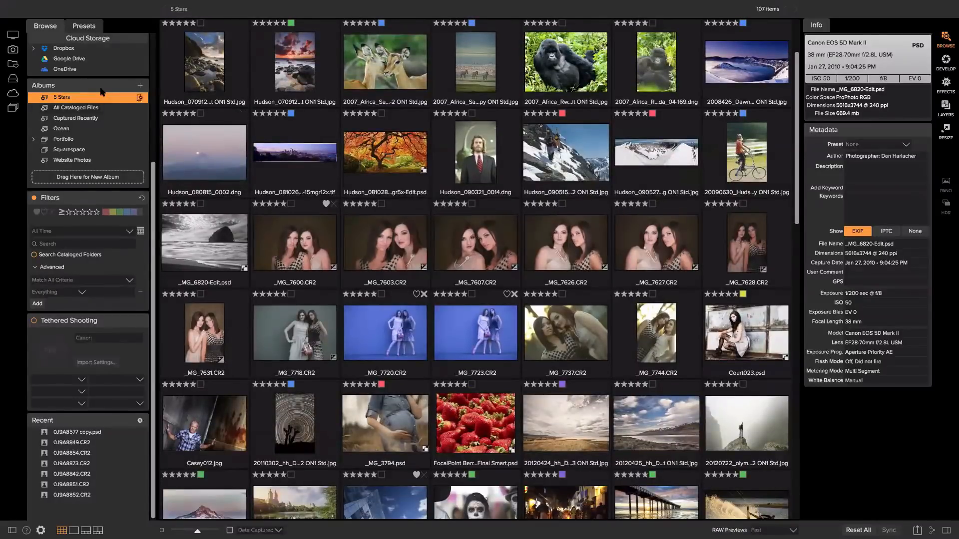
pyautogui.scroll(5, 97, 85)
pyautogui.click(79, 75)
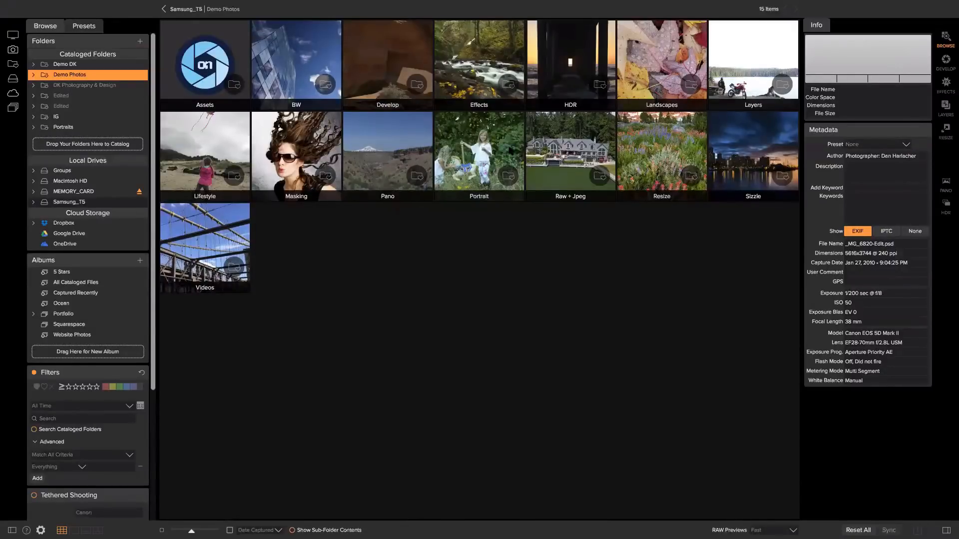
pyautogui.click(484, 150)
pyautogui.doubleClick(484, 150)
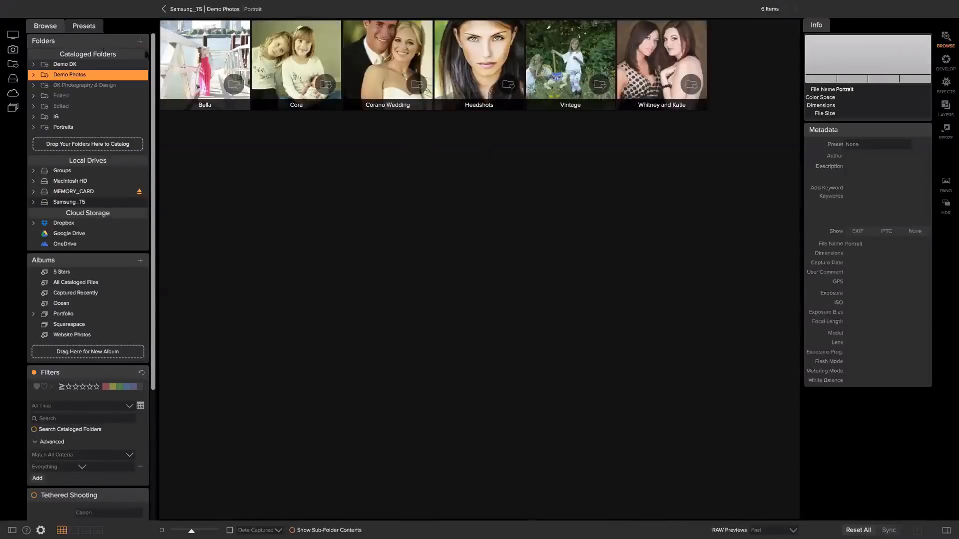
pyautogui.click(199, 64)
pyautogui.doubleClick(201, 64)
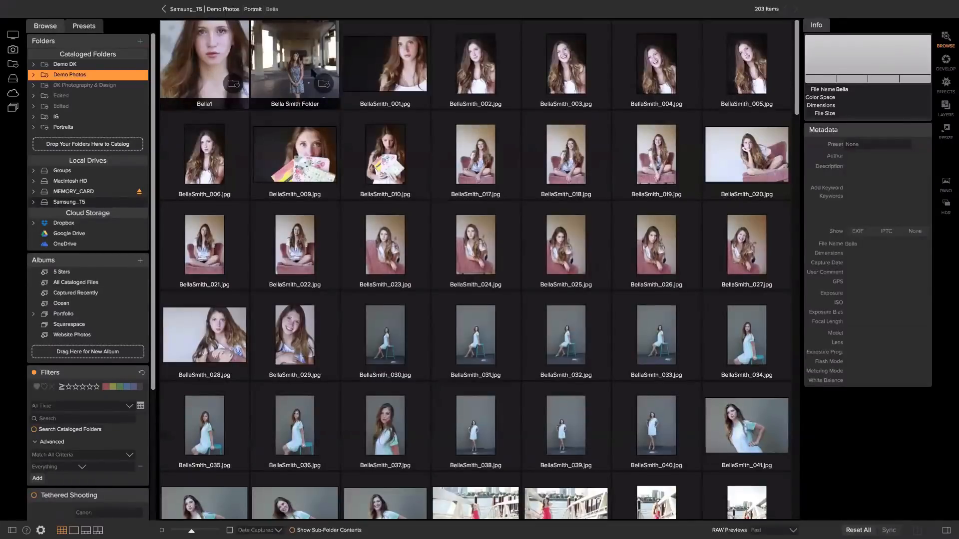
pyautogui.click(361, 60)
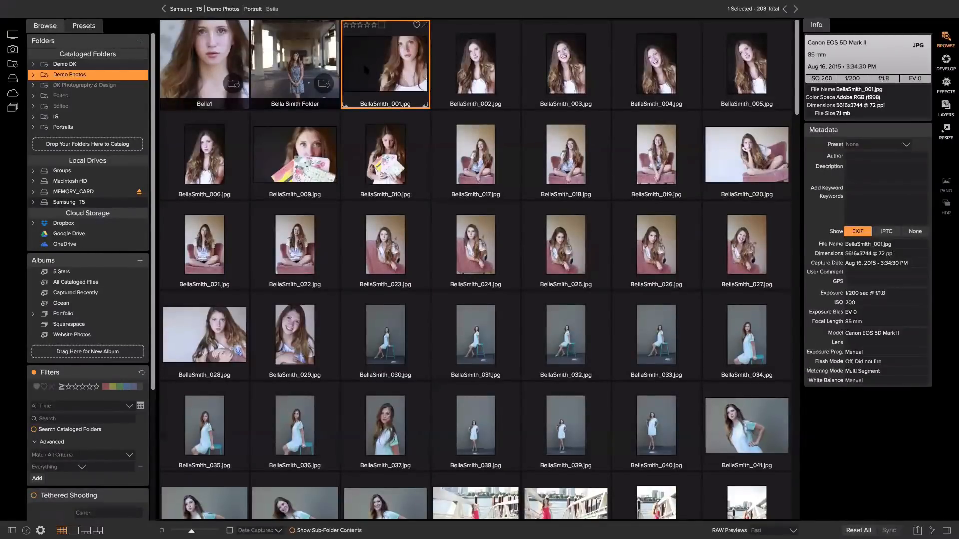
pyautogui.click(399, 341)
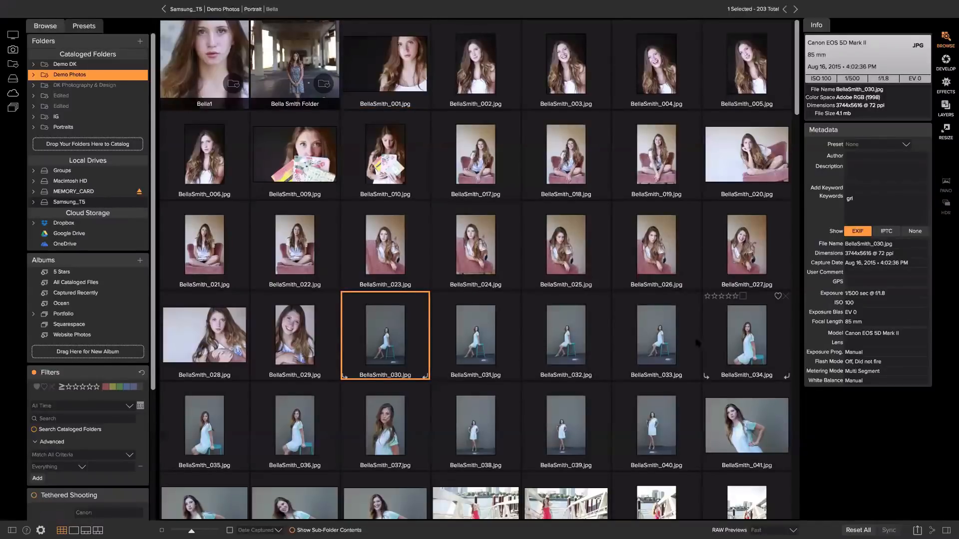
pyautogui.keyDown('shift'); pyautogui.click(308, 413); pyautogui.keyUp('shift')
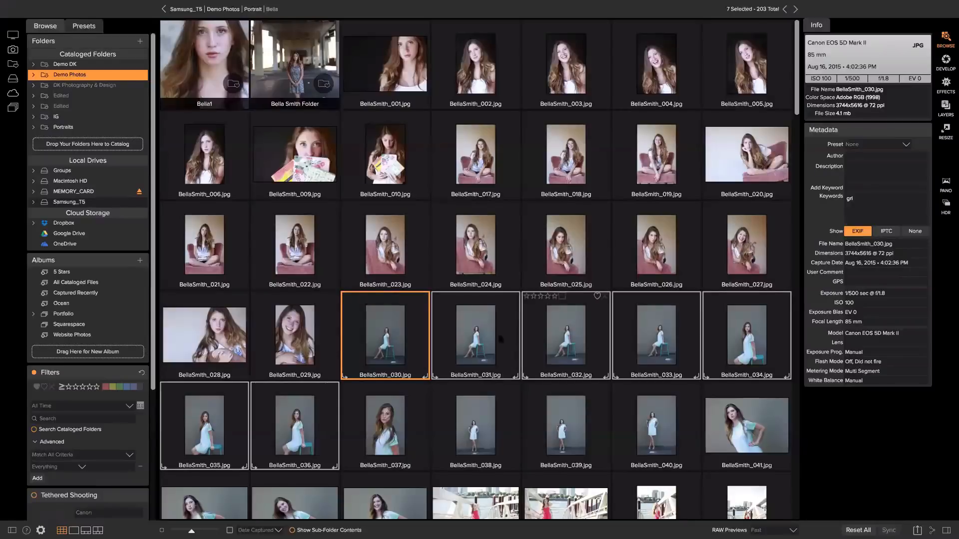
# Create a 'Bella Bench Shot' subfolder and move the seven selected bench shots into it
pyautogui.rightClick(399, 346)
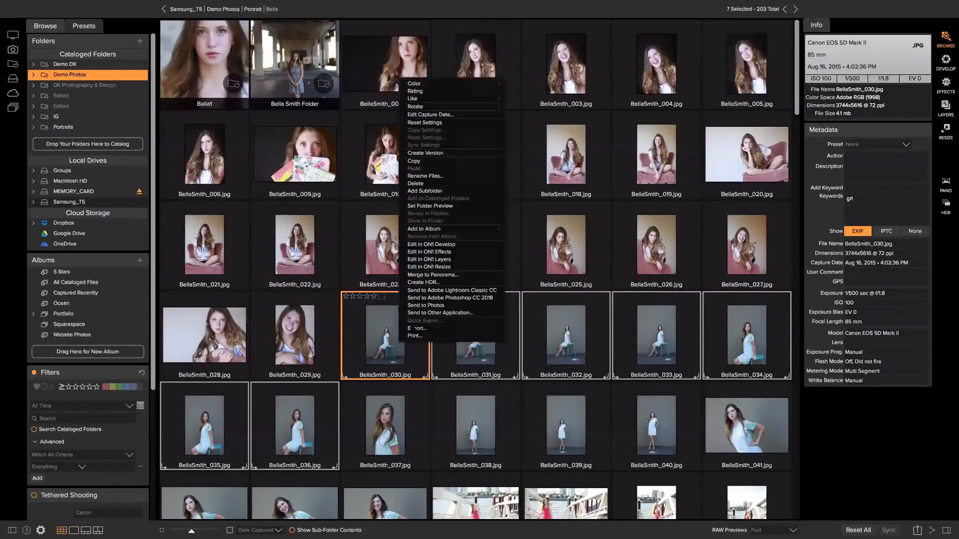
pyautogui.click(446, 190)
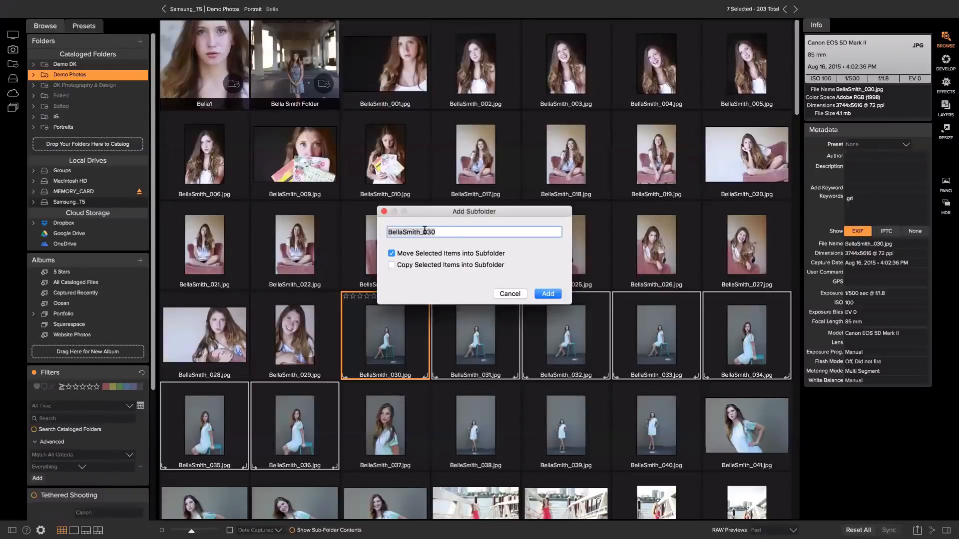
pyautogui.write('Bella Bench Shot')
pyautogui.click(542, 295)
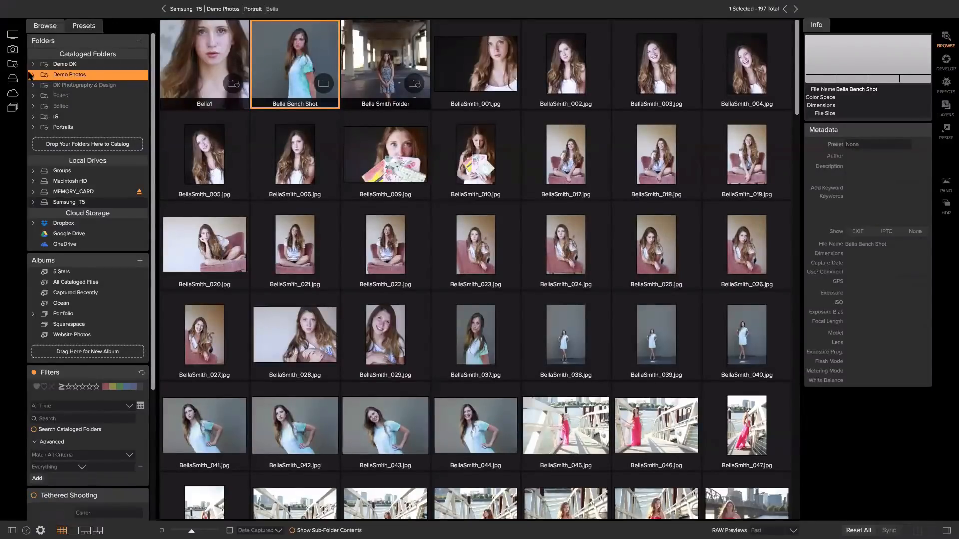
pyautogui.click(33, 75)
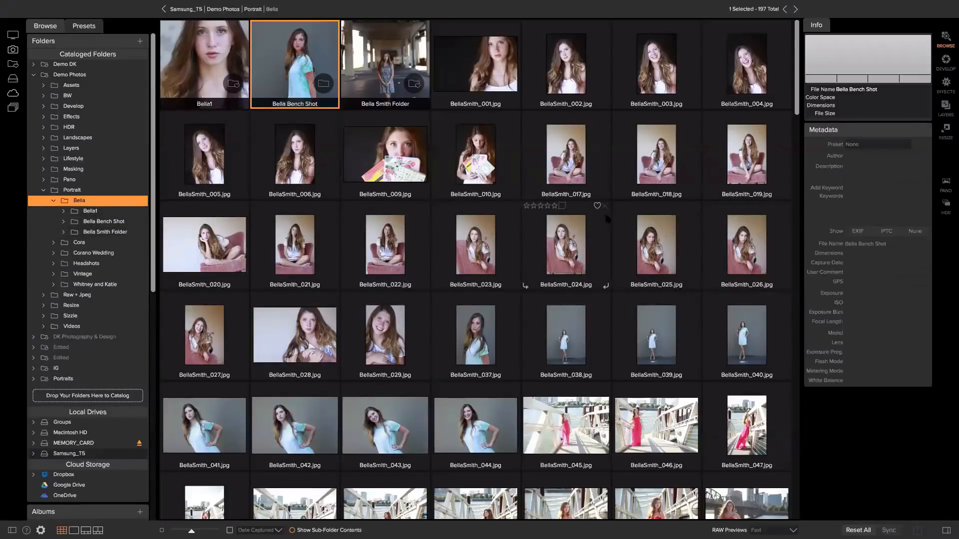
pyautogui.scroll(-2, 605, 210)
pyautogui.scroll(2, 593, 222)
pyautogui.scroll(-2, 528, 284)
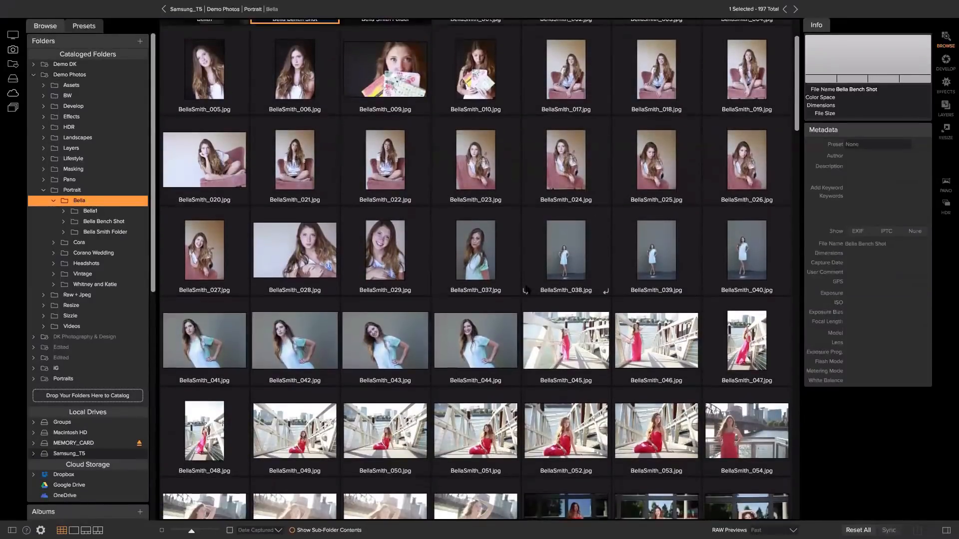
pyautogui.scroll(-8, 524, 289)
pyautogui.scroll(-10, 527, 290)
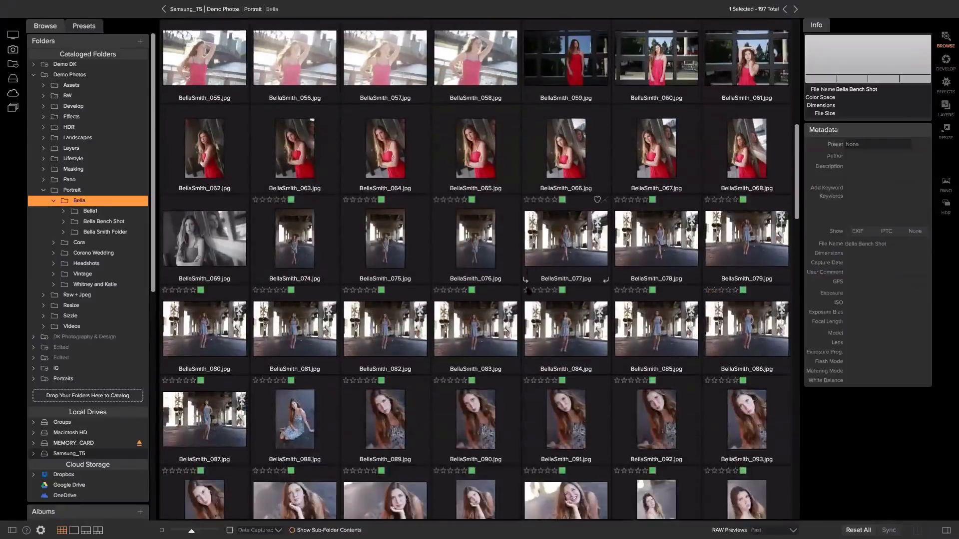
pyautogui.scroll(-6, 527, 292)
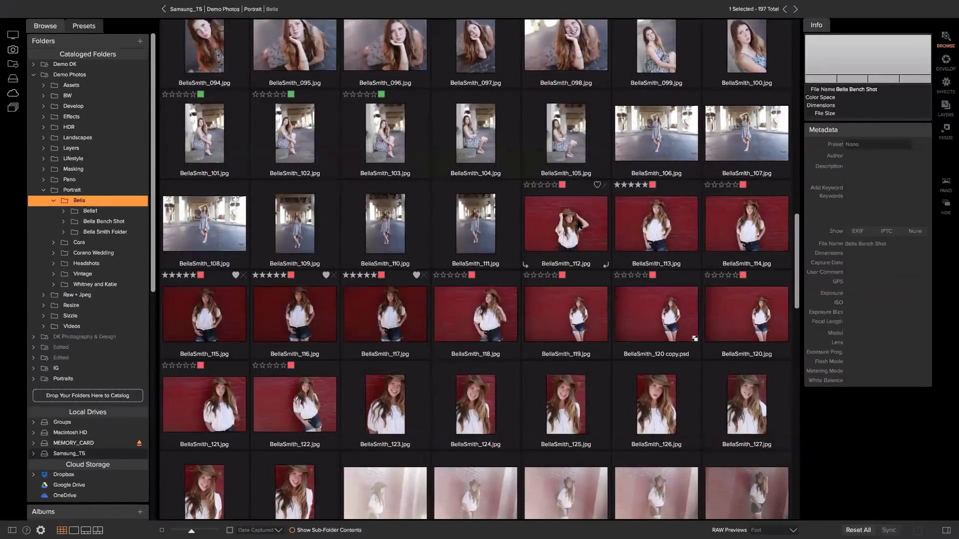
pyautogui.click(641, 227)
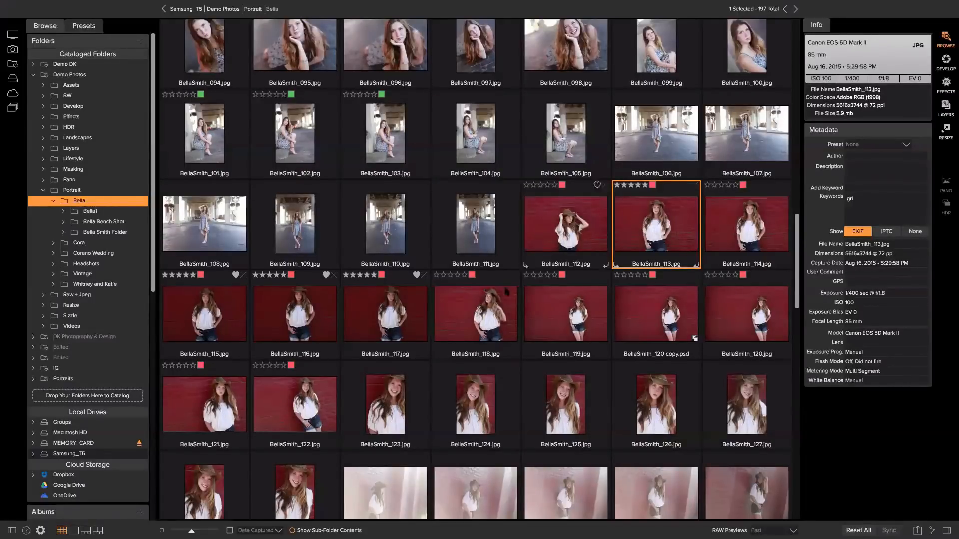
pyautogui.keyDown('shift'); pyautogui.click(479, 315); pyautogui.keyUp('shift')
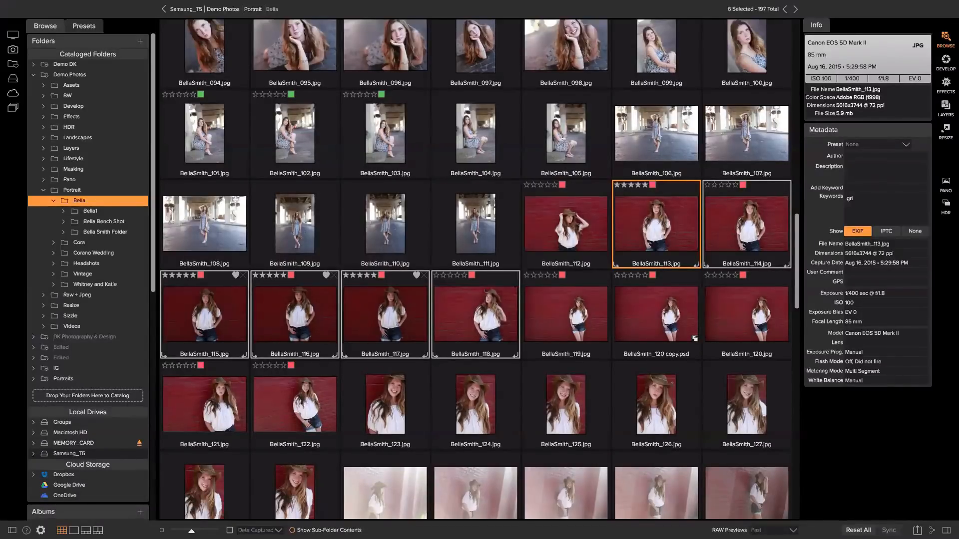
pyautogui.click(98, 530)
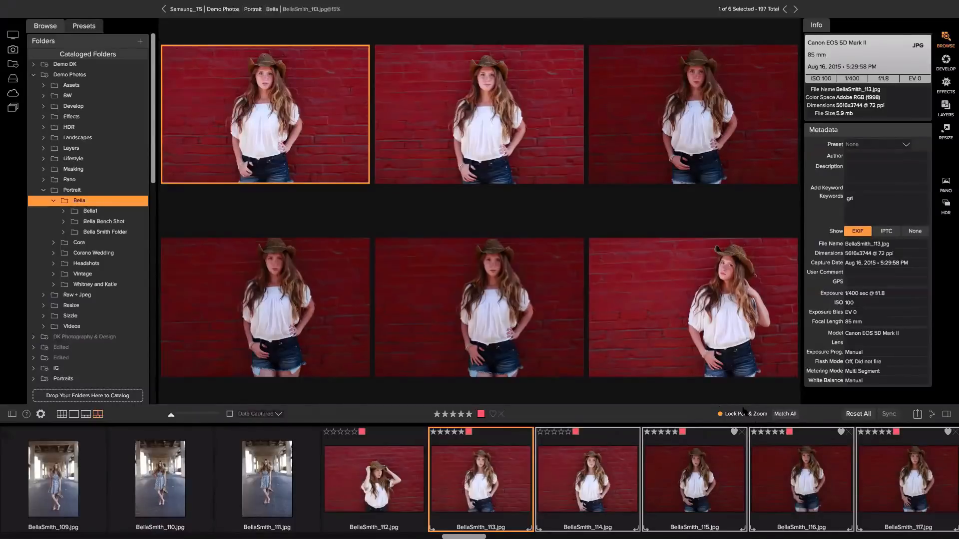
# Zoom all compared shots to 50% in sync and pan them together onto the faces
pyautogui.click(267, 80)
pyautogui.moveTo(269, 80); pyautogui.dragTo(194, 143)
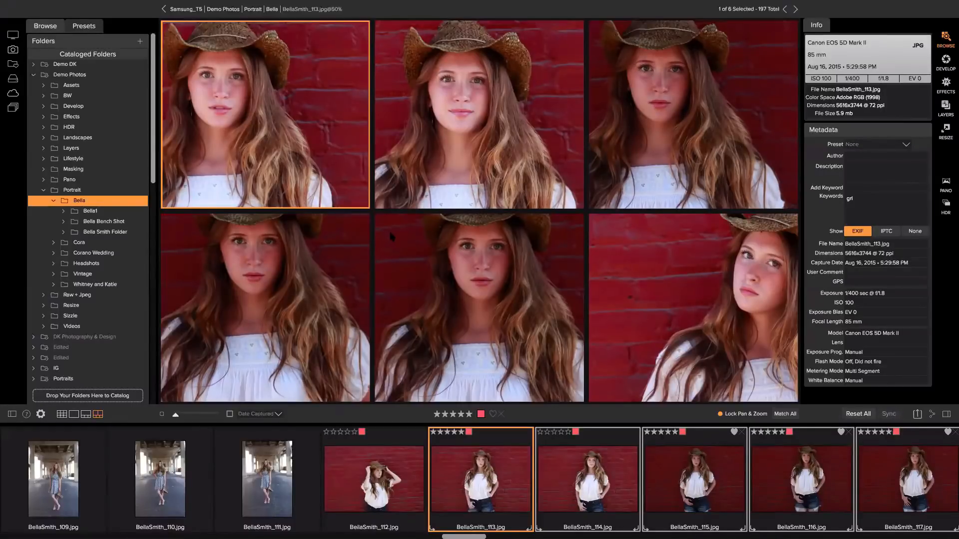
pyautogui.press('Right')
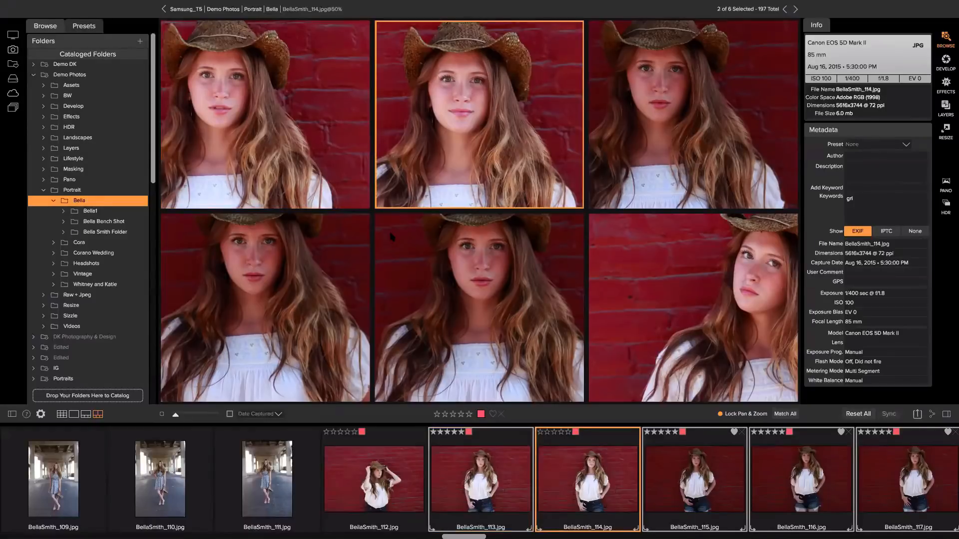
pyautogui.press('/')
pyautogui.press('Right')
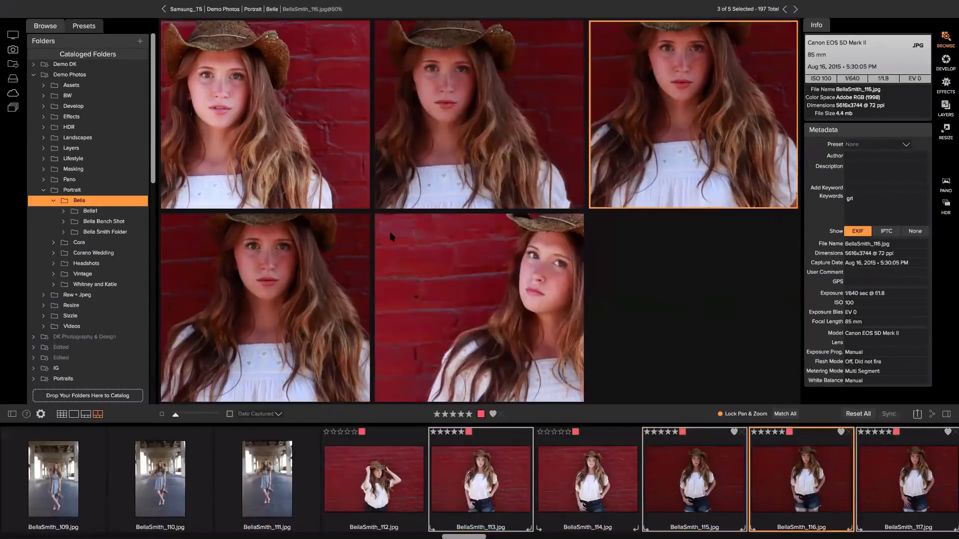
pyautogui.click(428, 260)
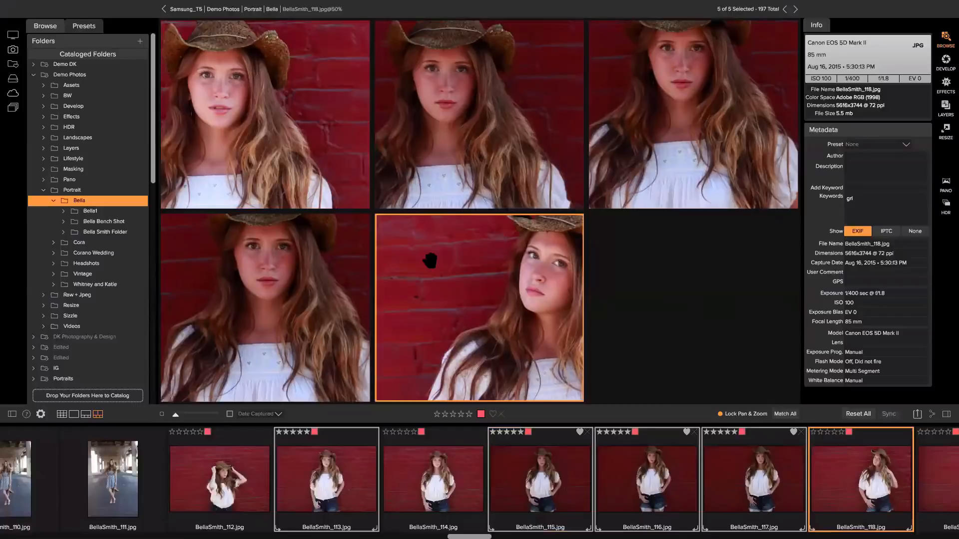
pyautogui.press('/')
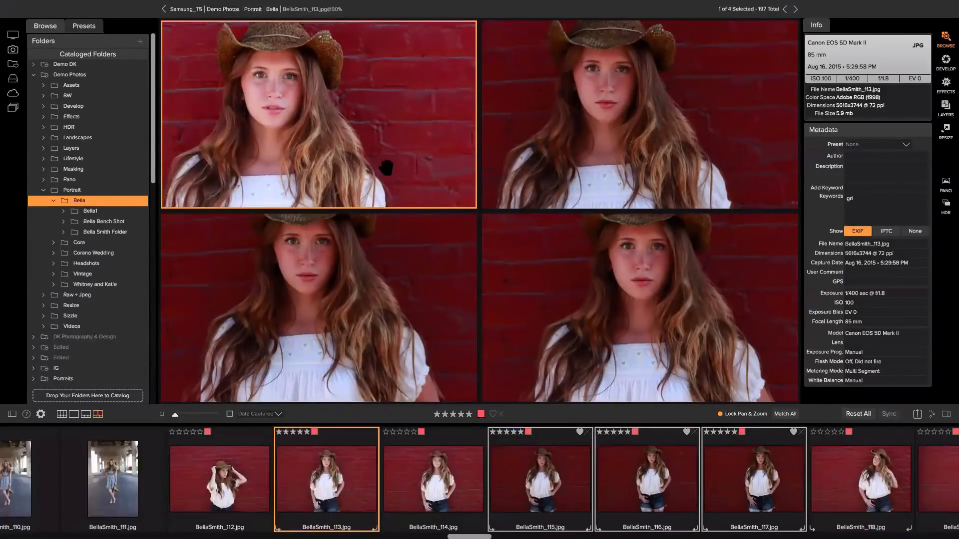
pyautogui.press('/')
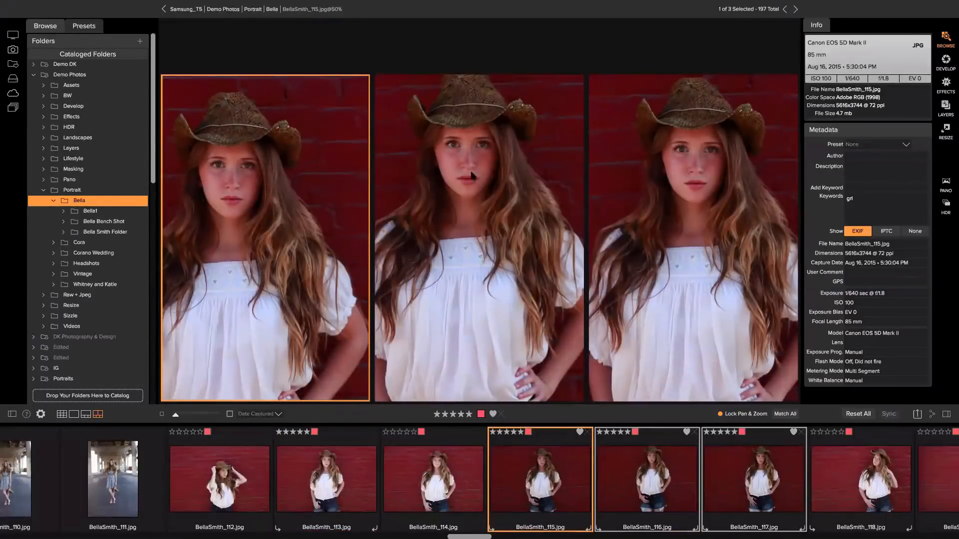
pyautogui.click(431, 180)
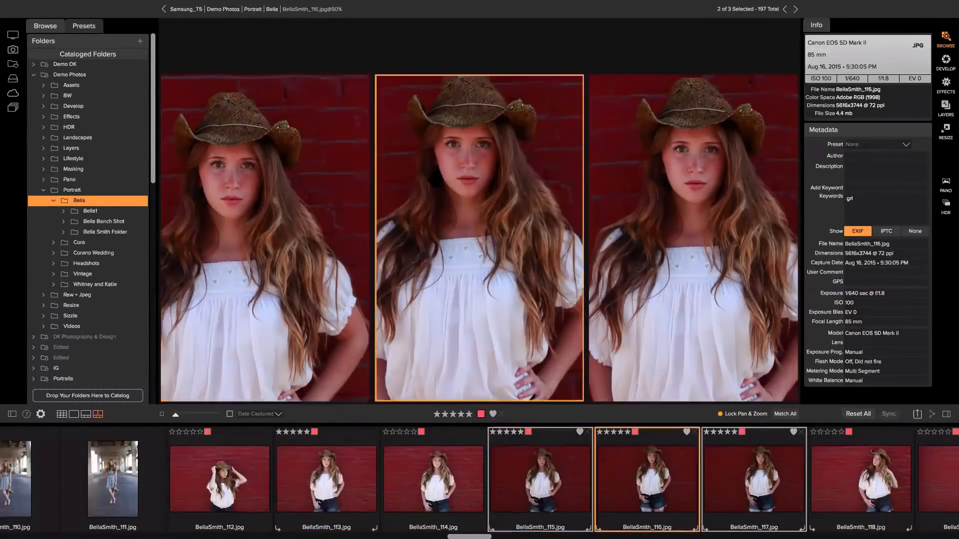
pyautogui.press('/')
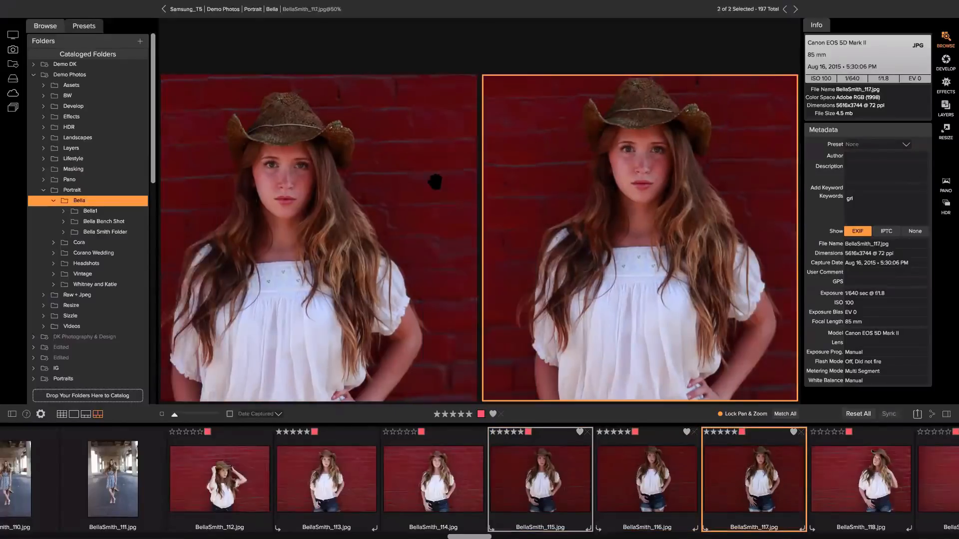
pyautogui.click(323, 229)
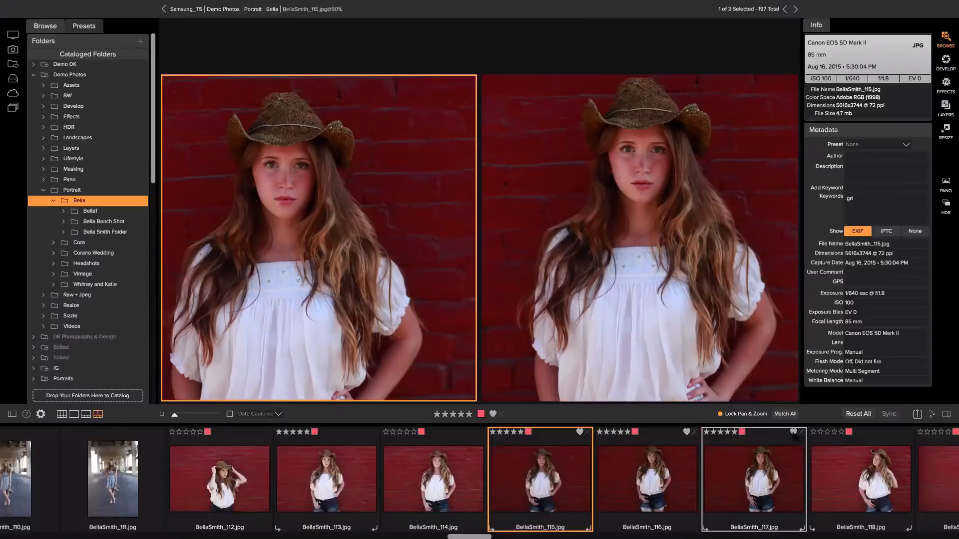
# Return to the Bella folder's thumbnail grid view
pyautogui.hscroll(1, 614, 444)
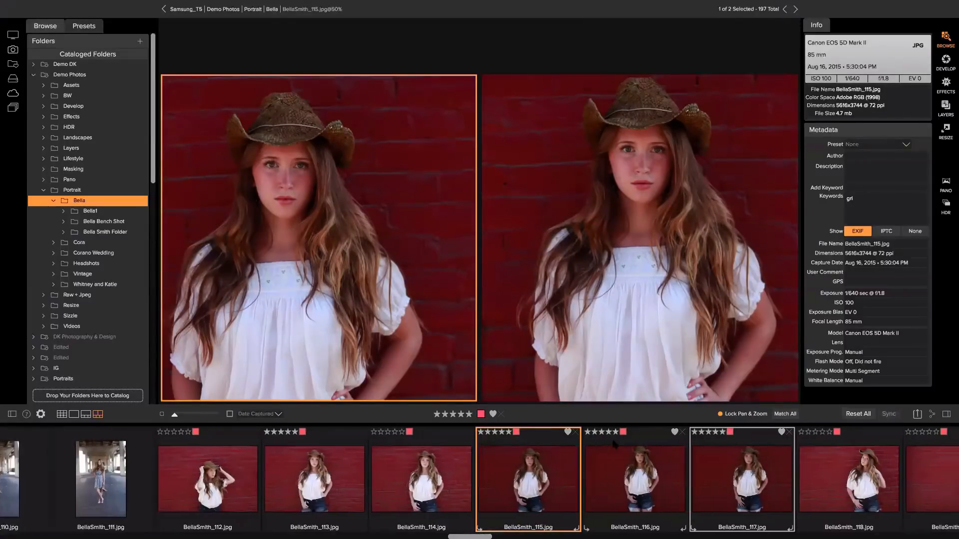
pyautogui.hscroll(2, 614, 444)
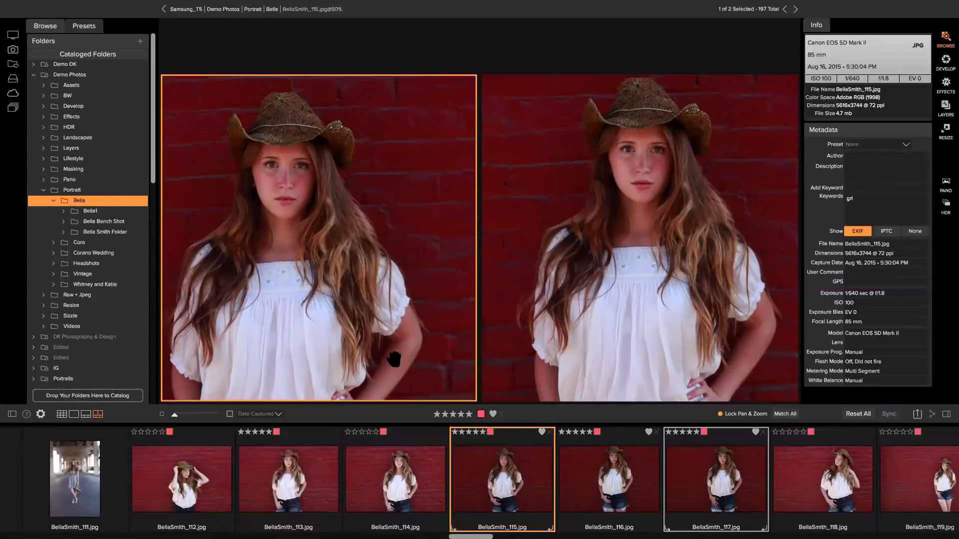
pyautogui.press('g')
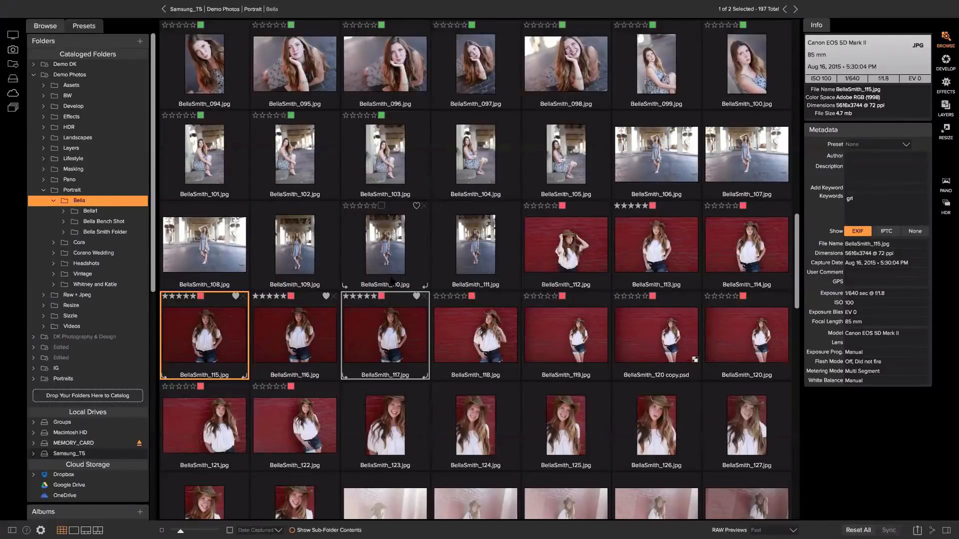
# Go up through the Portrait breadcrumb to the Demo Photos folder
pyautogui.scroll(-5, 358, 310)
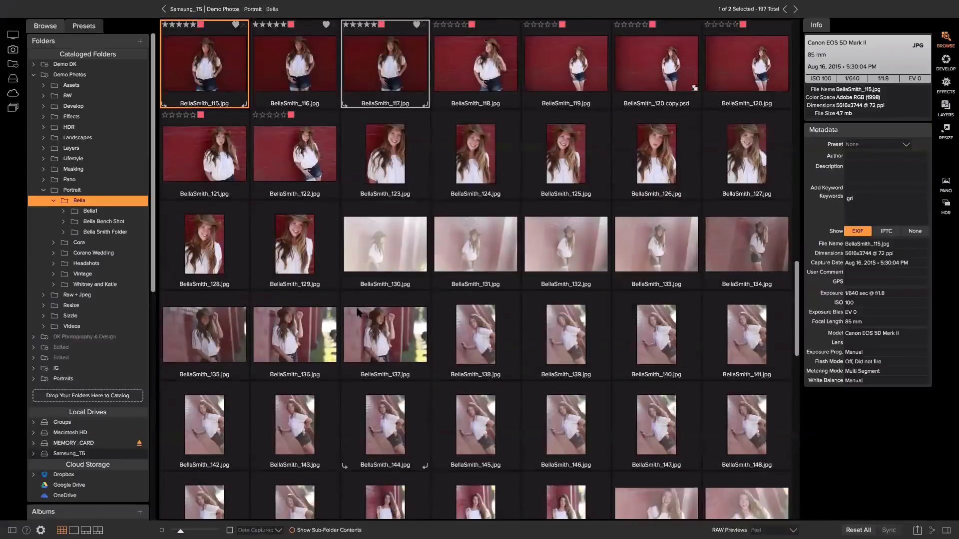
pyautogui.scroll(-2, 358, 310)
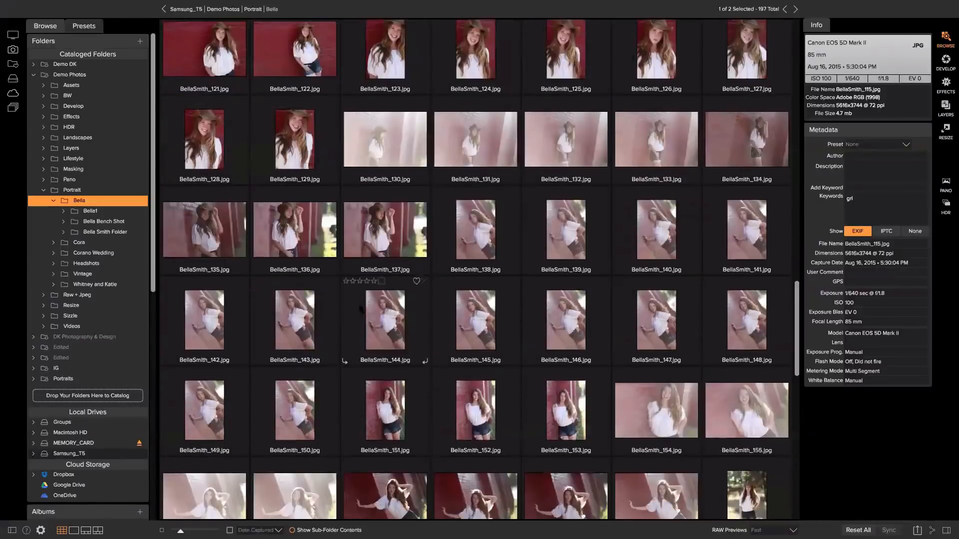
pyautogui.click(258, 10)
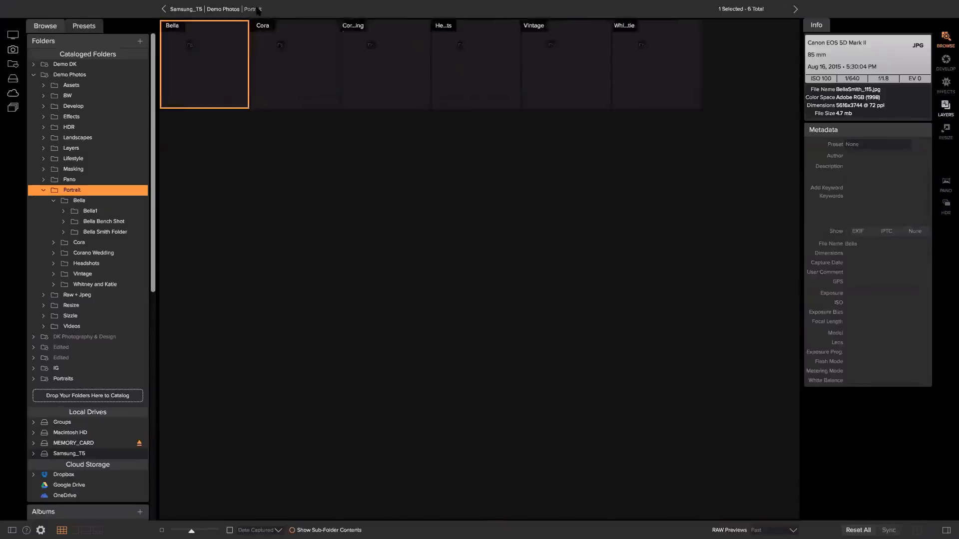
pyautogui.click(223, 9)
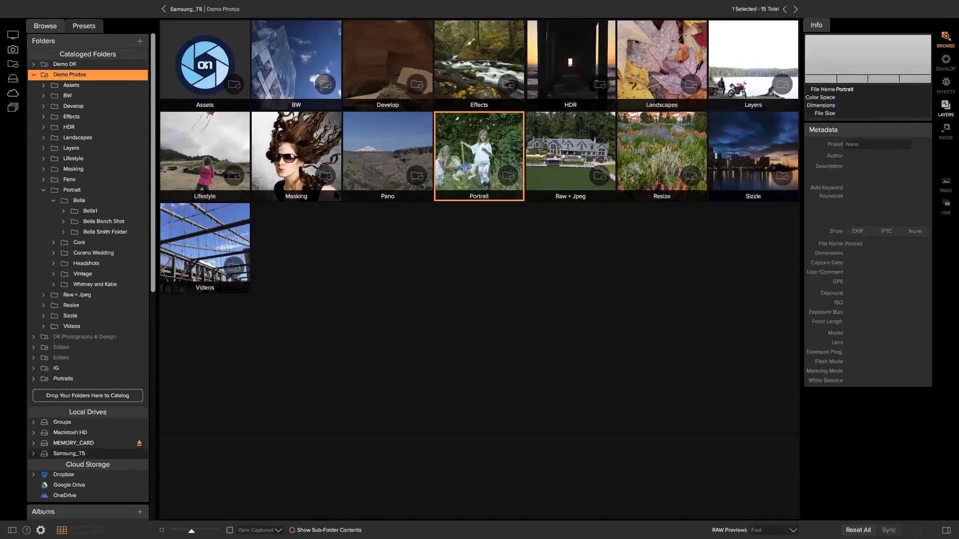
# Open the Import window from the File menu for the memory card photos
pyautogui.moveTo(74, 5)
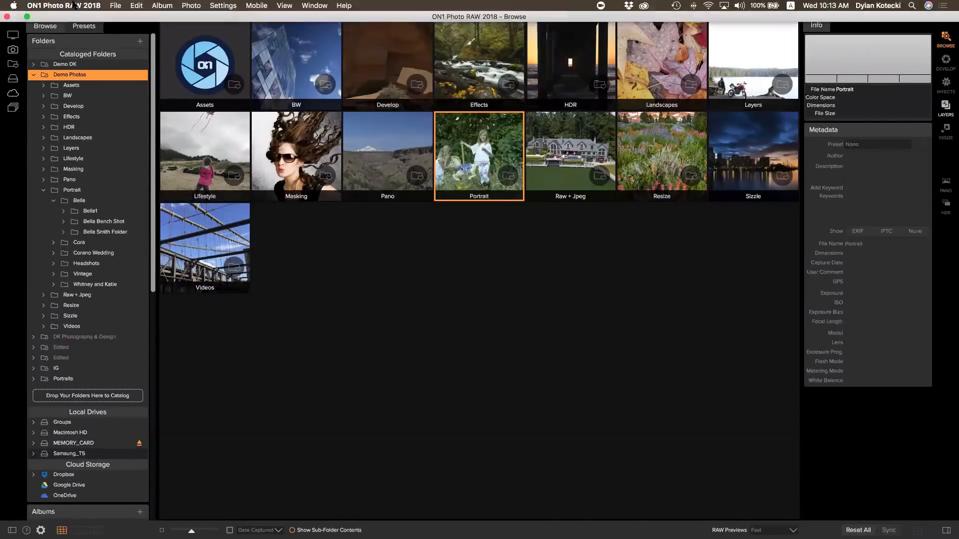
pyautogui.click(118, 6)
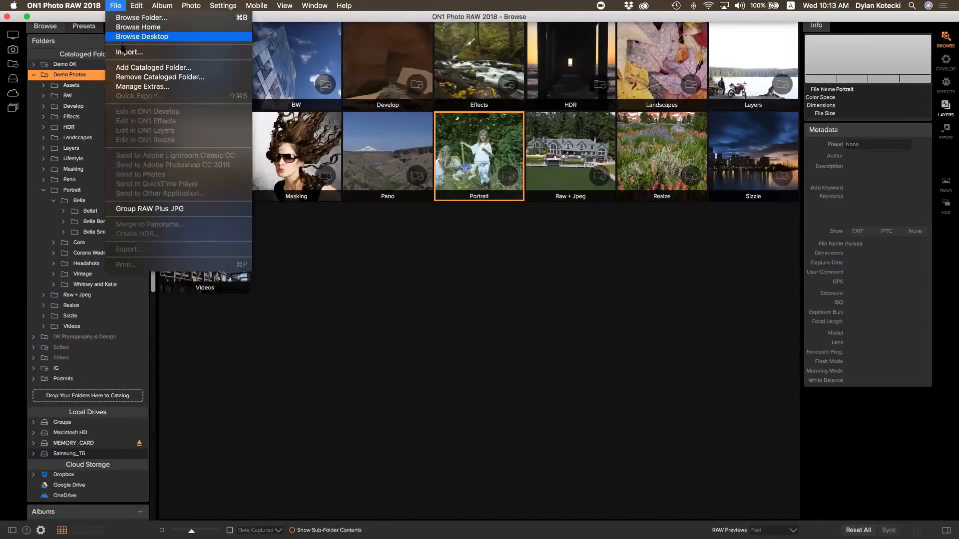
pyautogui.click(147, 54)
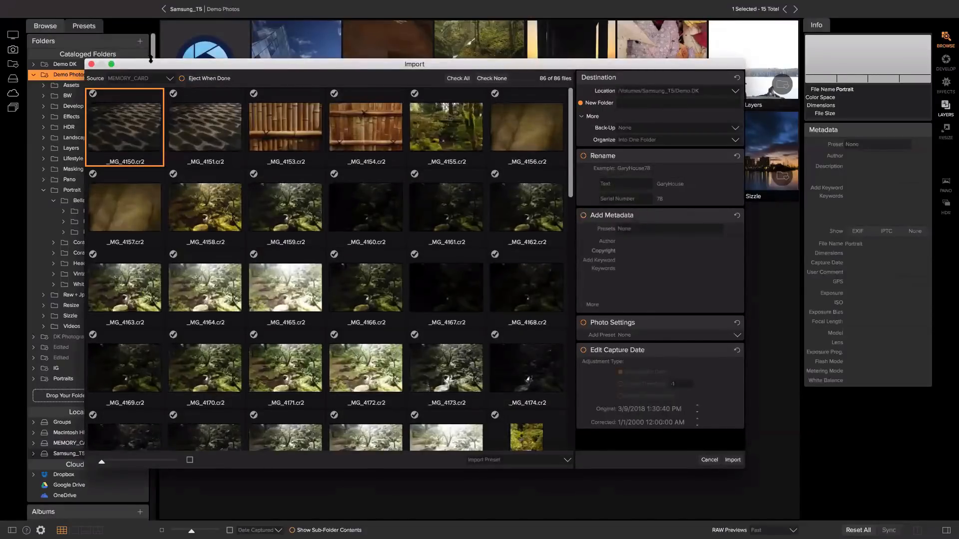
pyautogui.moveTo(83, 5)
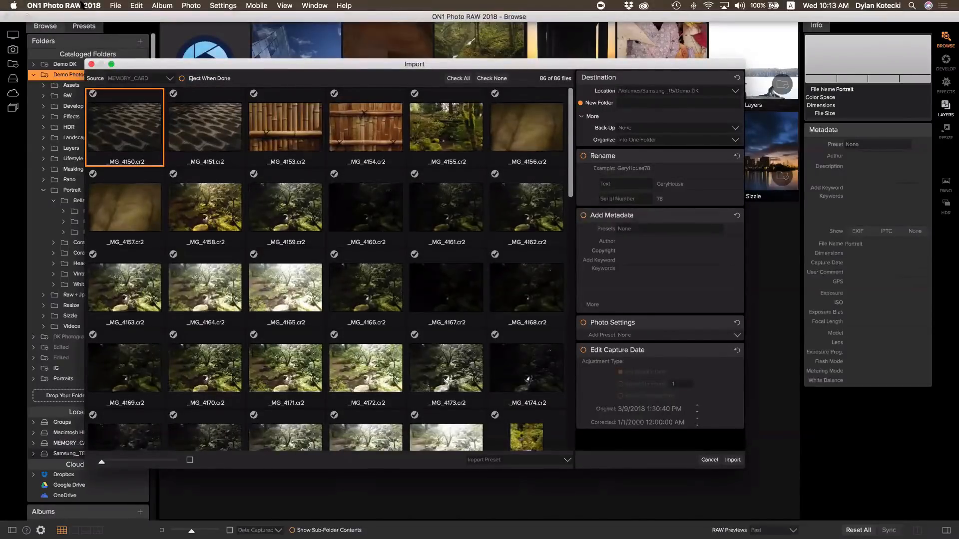
pyautogui.click(114, 6)
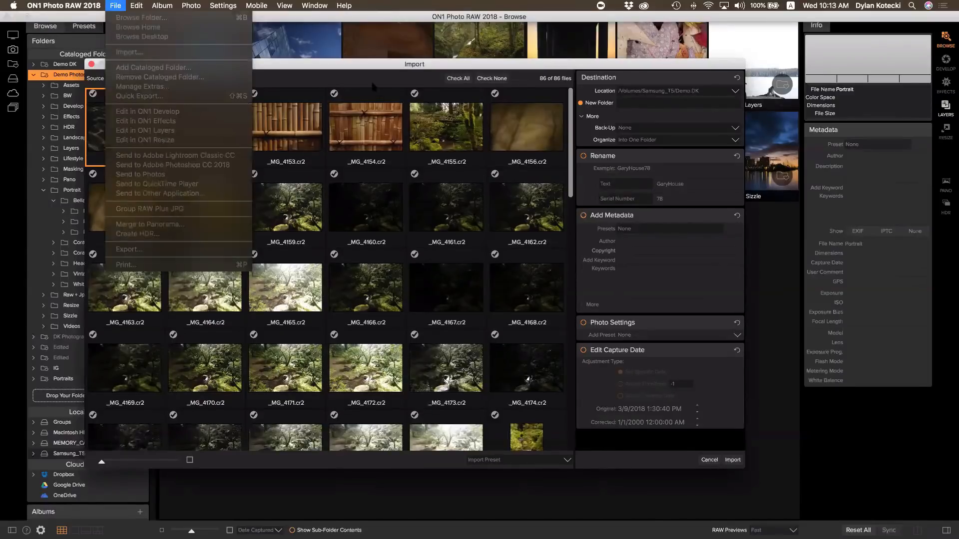
pyautogui.click(372, 86)
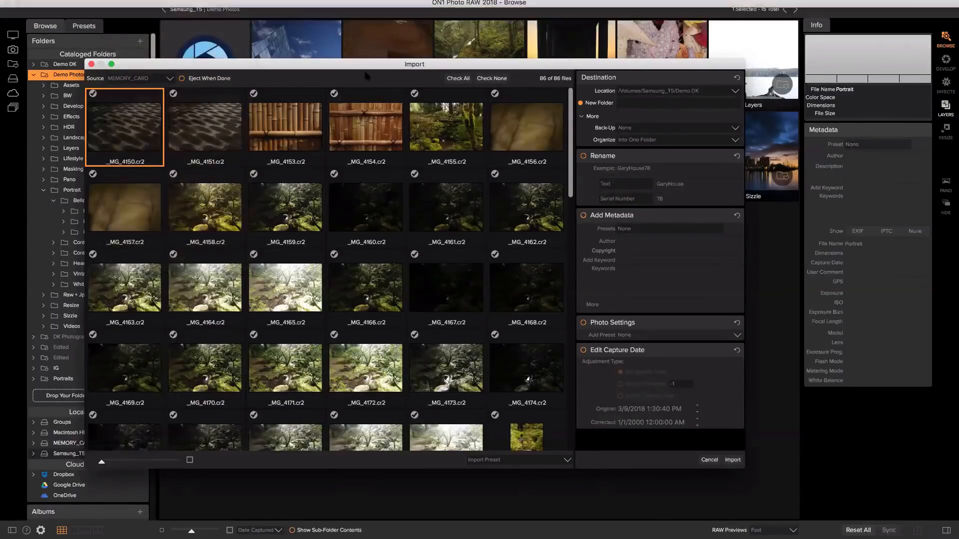
pyautogui.click(143, 79)
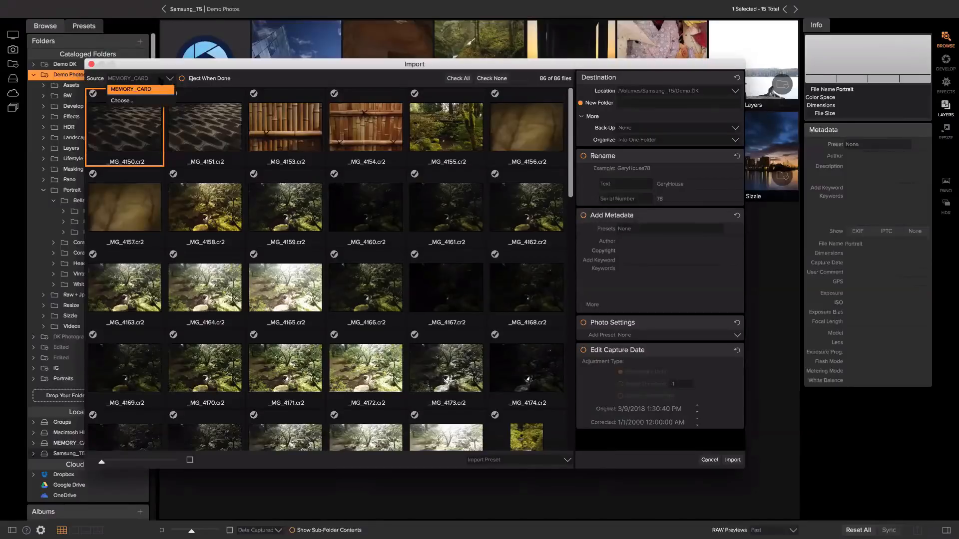
pyautogui.click(150, 79)
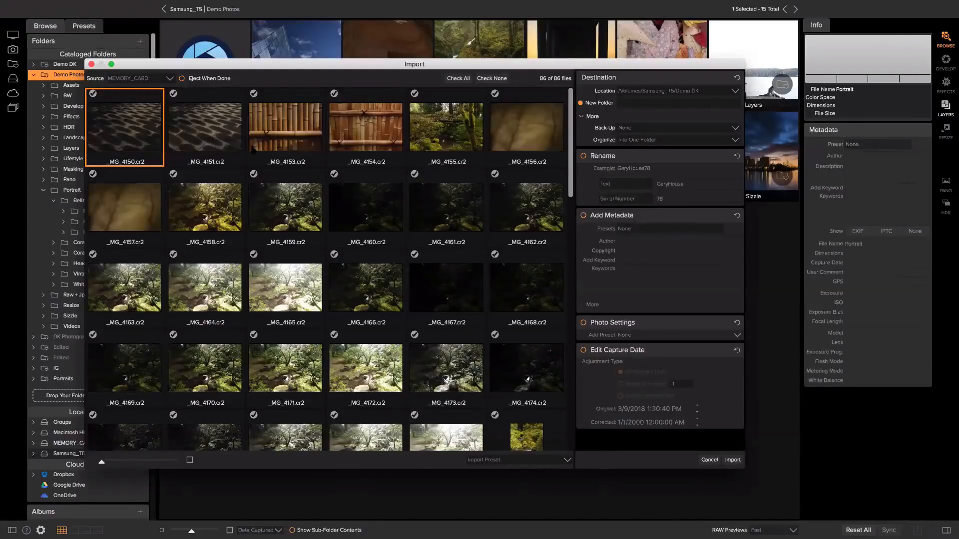
pyautogui.scroll(-10, 252, 149)
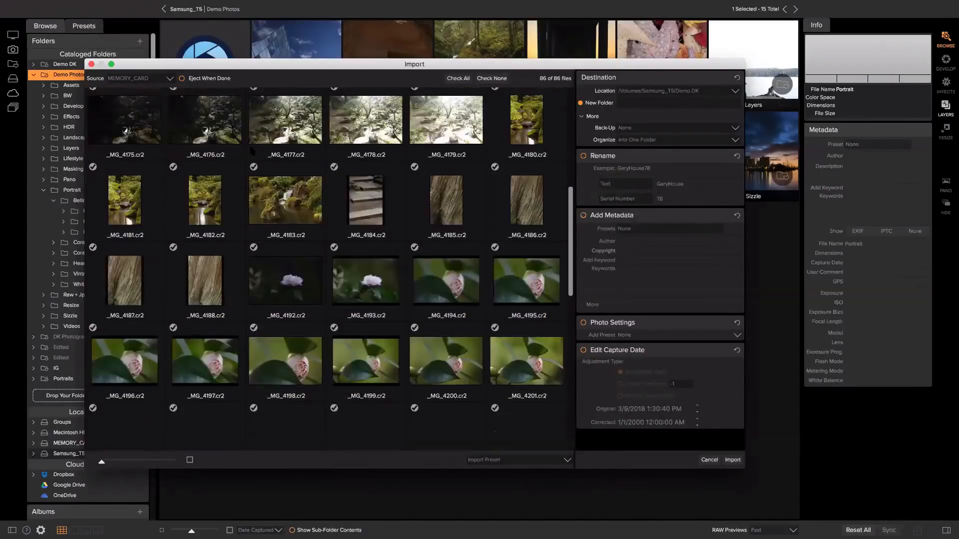
pyautogui.scroll(-2, 252, 149)
pyautogui.scroll(10, 251, 151)
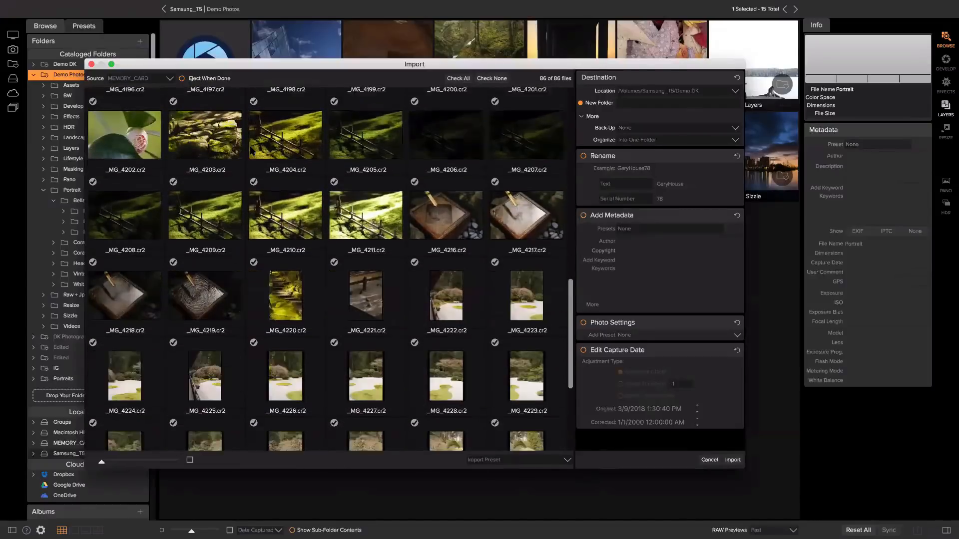
pyautogui.scroll(8, 252, 151)
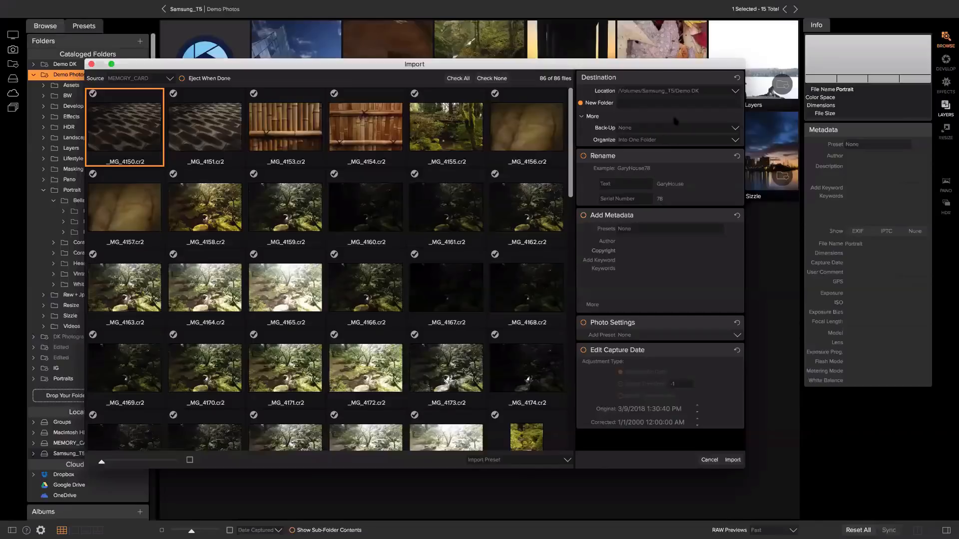
# Name the new import destination folder 'Japanese Gardens'
pyautogui.click(650, 105)
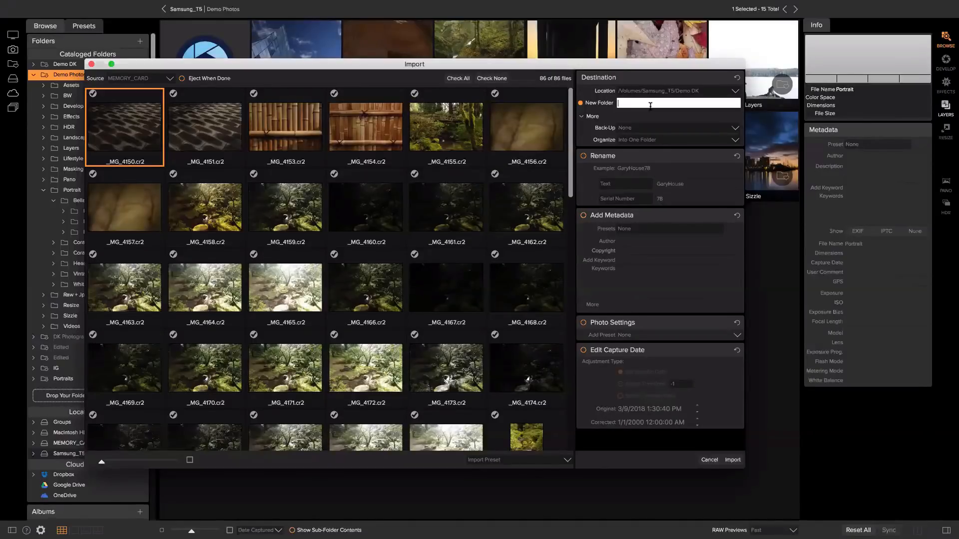
pyautogui.write('Japenese Gardens')
# Enable renaming with text 'Japanese Gardens PDX' followed by a serial number starting at 1
pyautogui.click(583, 156)
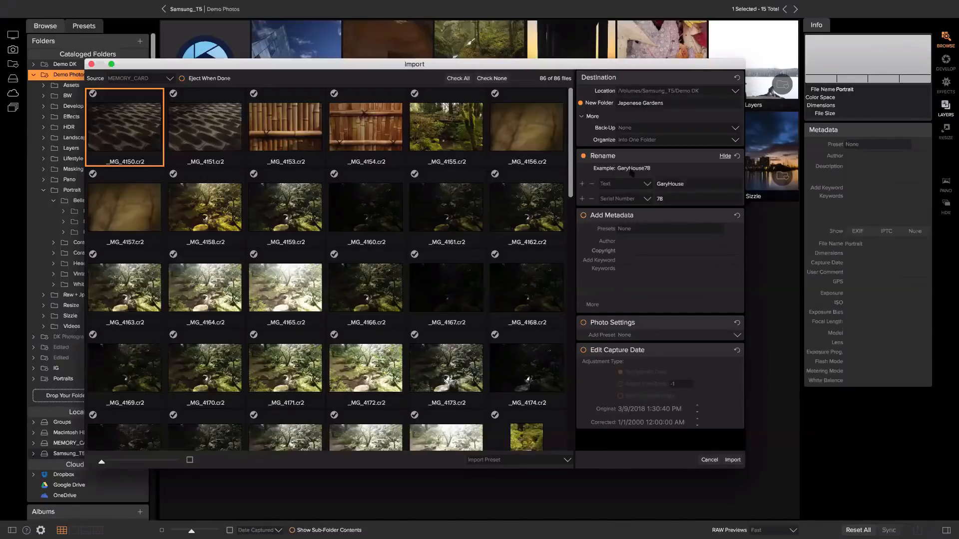
pyautogui.click(681, 183)
pyautogui.doubleClick(682, 183)
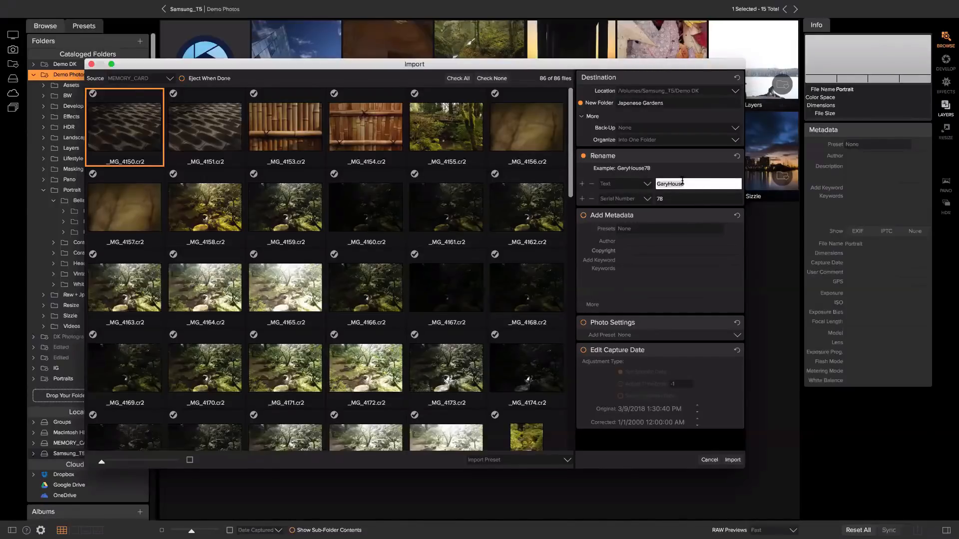
pyautogui.write('Japanese Gardens PDX')
pyautogui.click(676, 198)
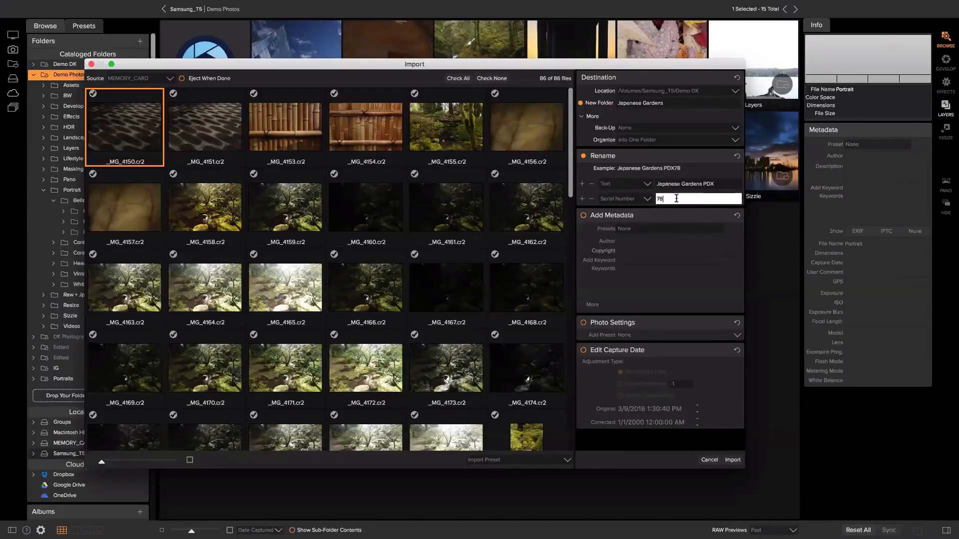
pyautogui.press('BackSpace')
pyautogui.press('BackSpace')
pyautogui.write('1')
pyautogui.click(647, 198)
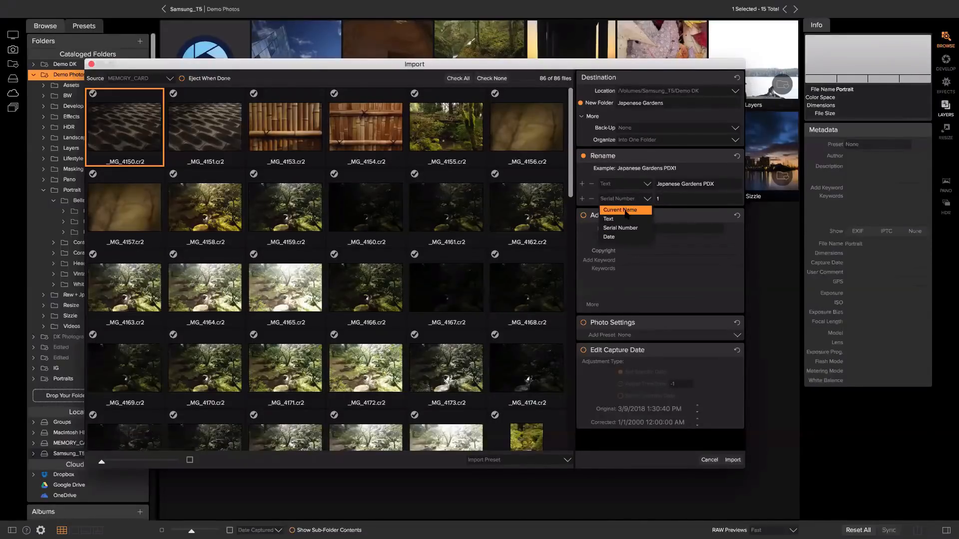
pyautogui.click(674, 200)
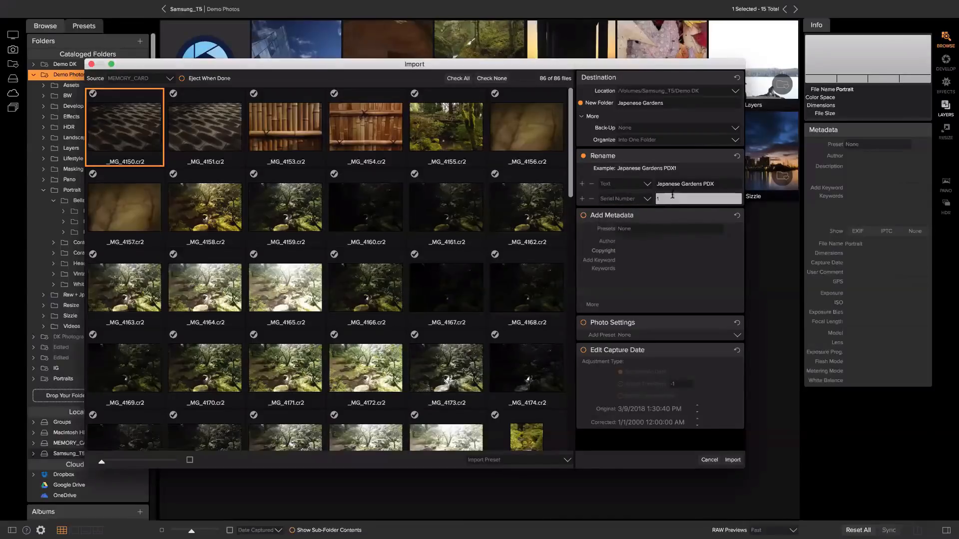
# Add the keyword 'japanese gardens' to the import metadata, then cancel the import
pyautogui.click(583, 215)
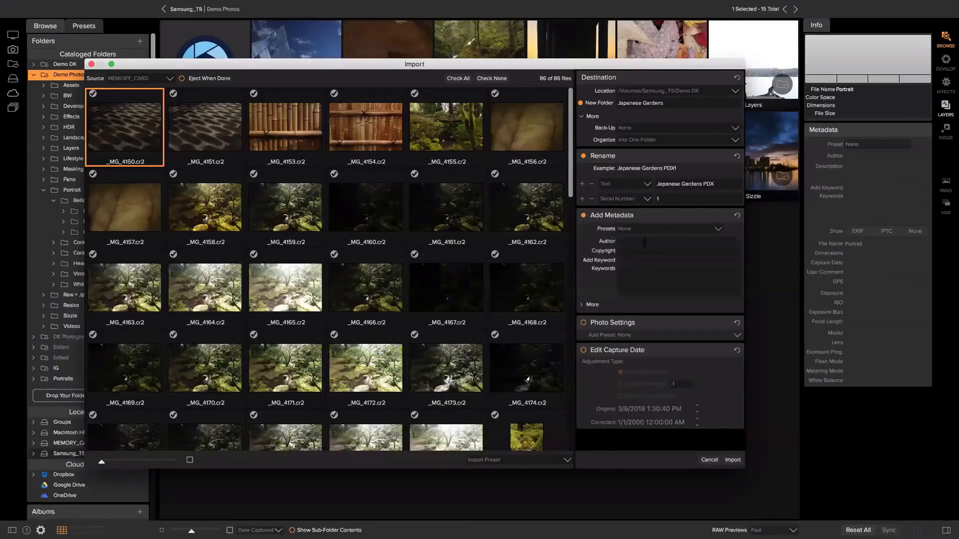
pyautogui.click(651, 258)
pyautogui.write('Japan')
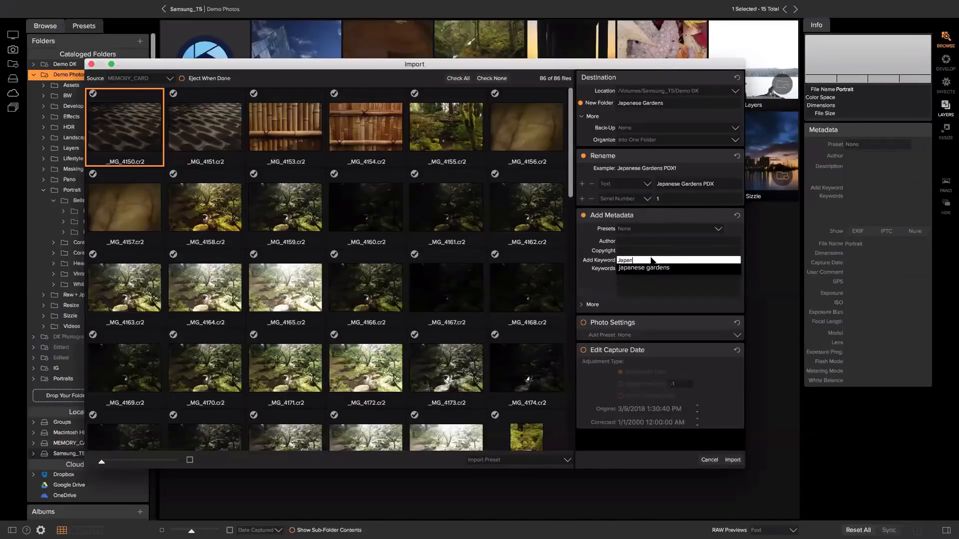
pyautogui.click(644, 268)
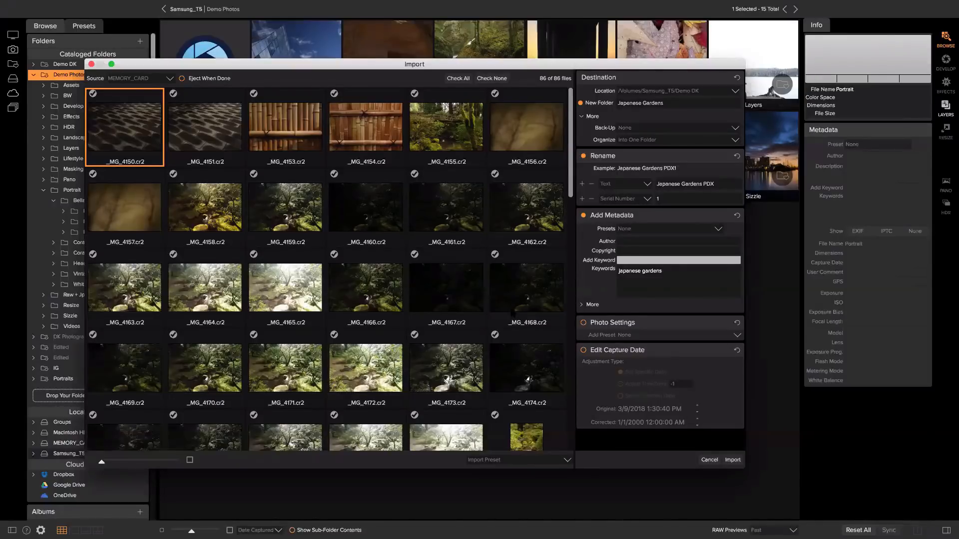
pyautogui.click(705, 461)
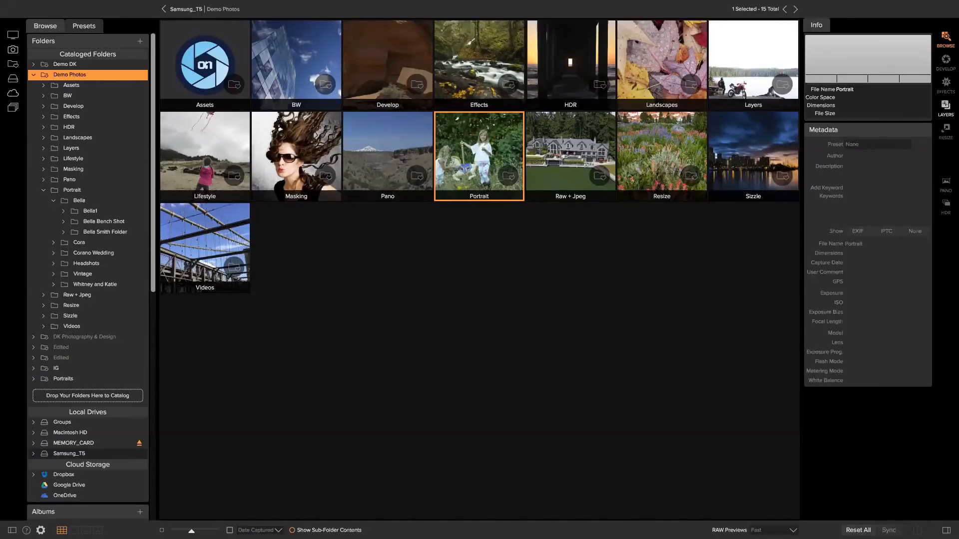
# Open the Develop folder and load _MG_0602.CR2 into the Develop module
pyautogui.click(394, 71)
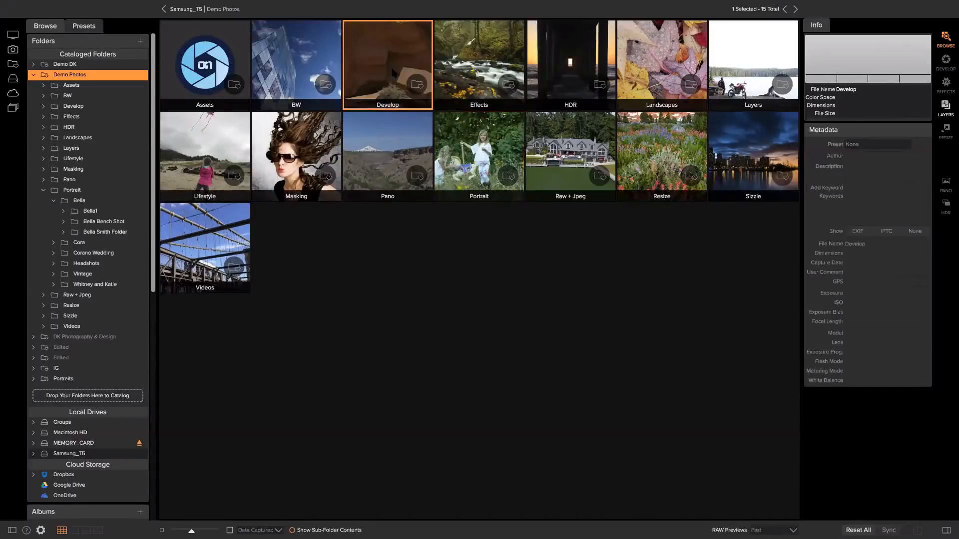
pyautogui.doubleClick(394, 72)
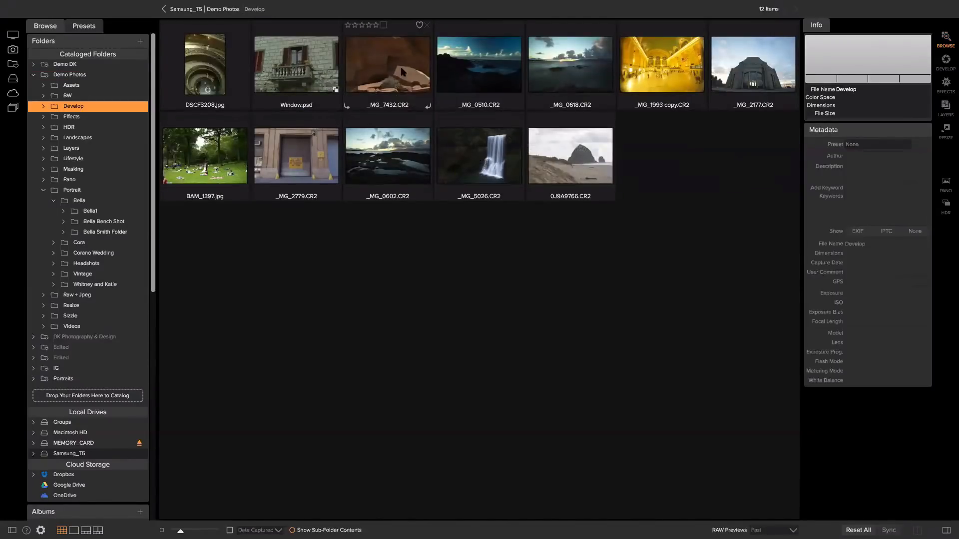
pyautogui.click(378, 150)
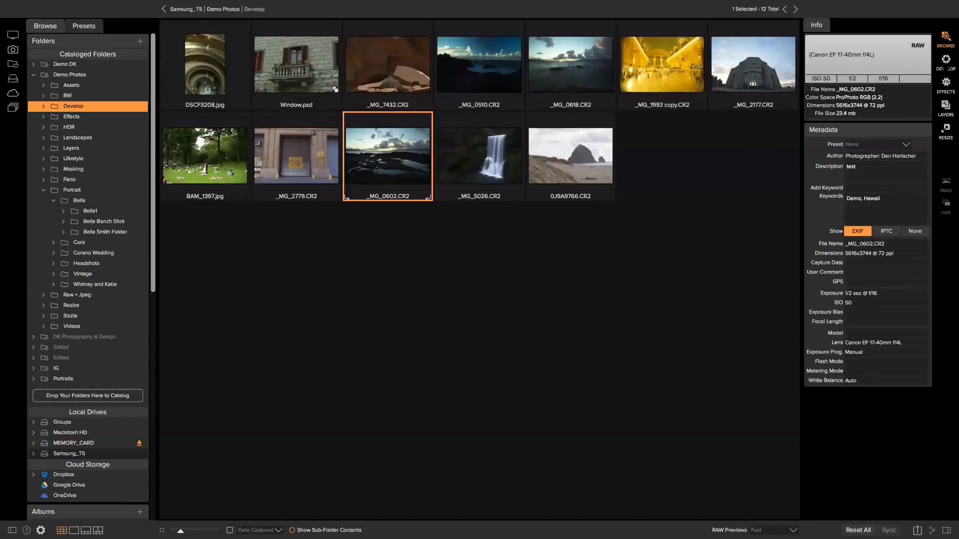
pyautogui.click(944, 66)
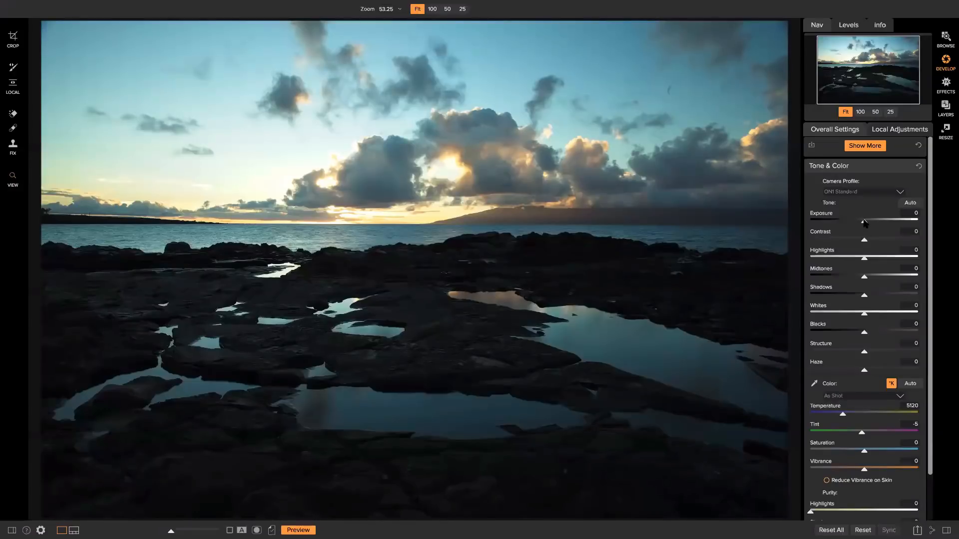
# Try brighter exposure, then darken Exposure to -0.8
pyautogui.moveTo(865, 223)
pyautogui.mouseDown()
pyautogui.moveTo(887, 223)
pyautogui.moveTo(847, 224)
pyautogui.moveTo(879, 226)
pyautogui.mouseUp()
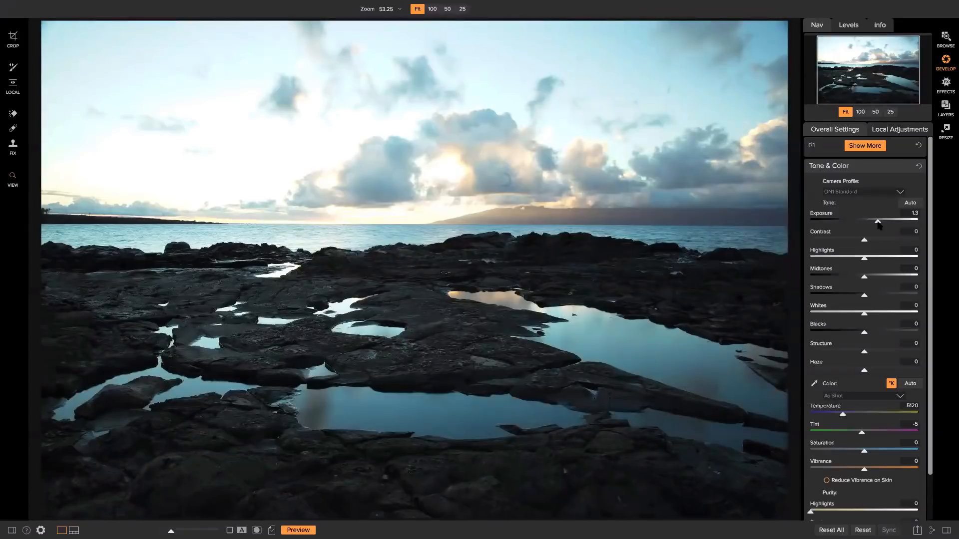
pyautogui.moveTo(879, 226); pyautogui.dragTo(877, 226)
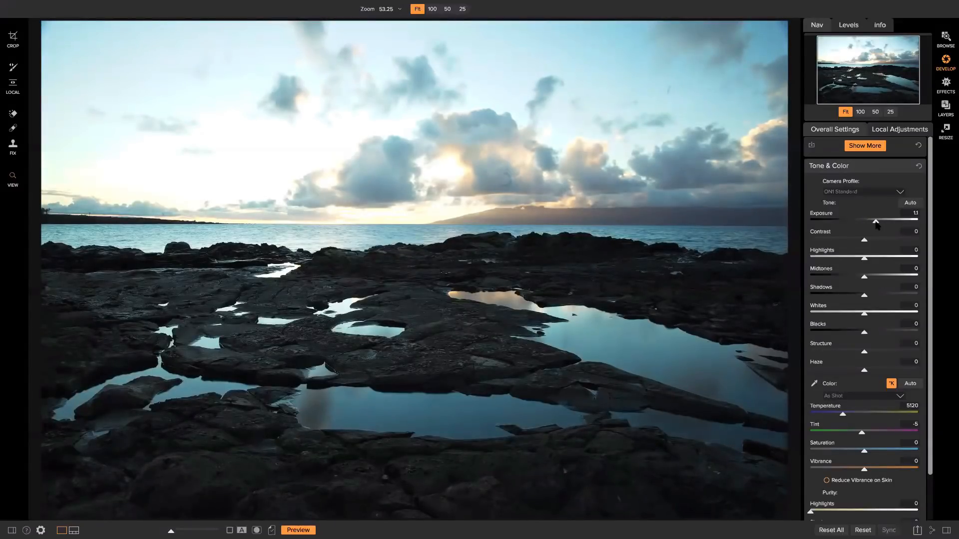
pyautogui.moveTo(874, 224); pyautogui.dragTo(863, 225)
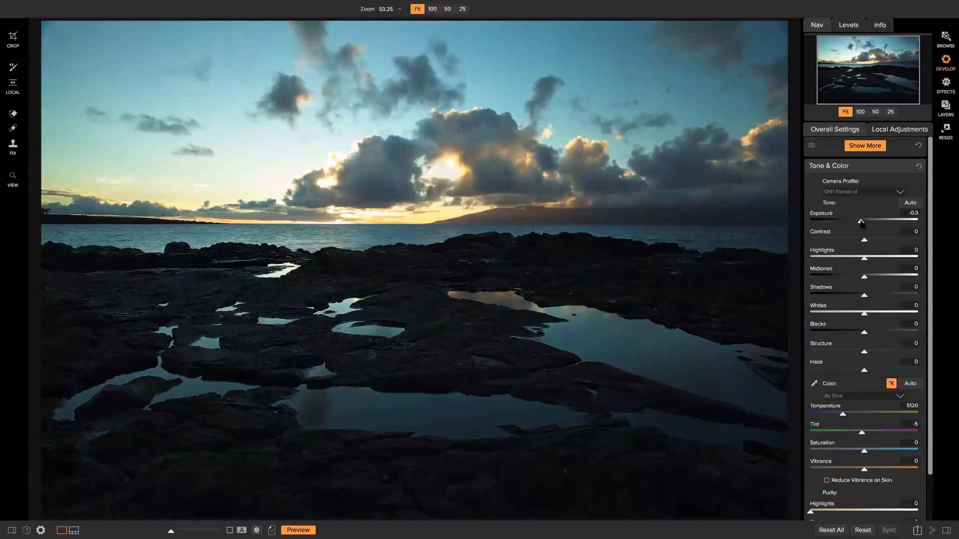
pyautogui.moveTo(861, 224); pyautogui.dragTo(855, 225)
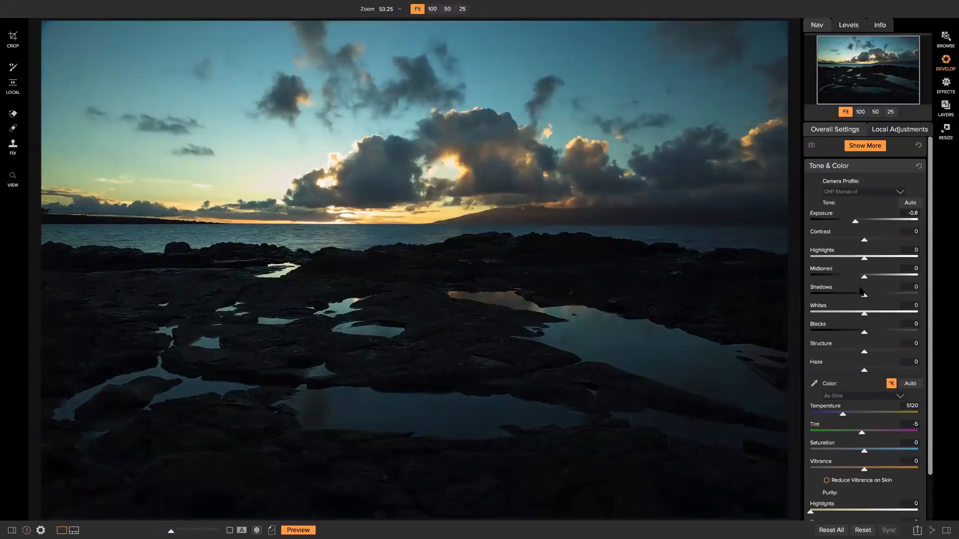
# Raise Midtones to 26 and Shadows to 54 to brighten the rocks
pyautogui.moveTo(865, 295); pyautogui.dragTo(877, 278)
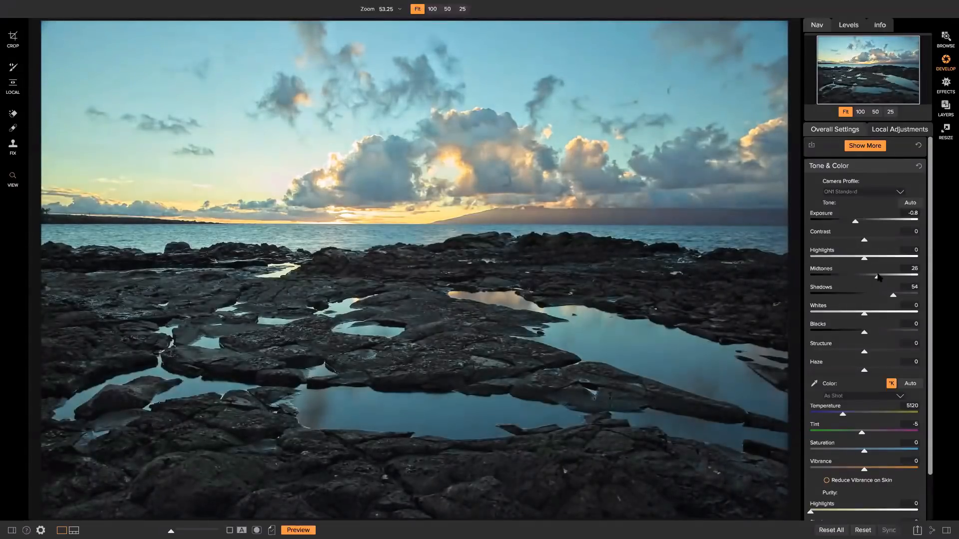
pyautogui.scroll(-1, 872, 304)
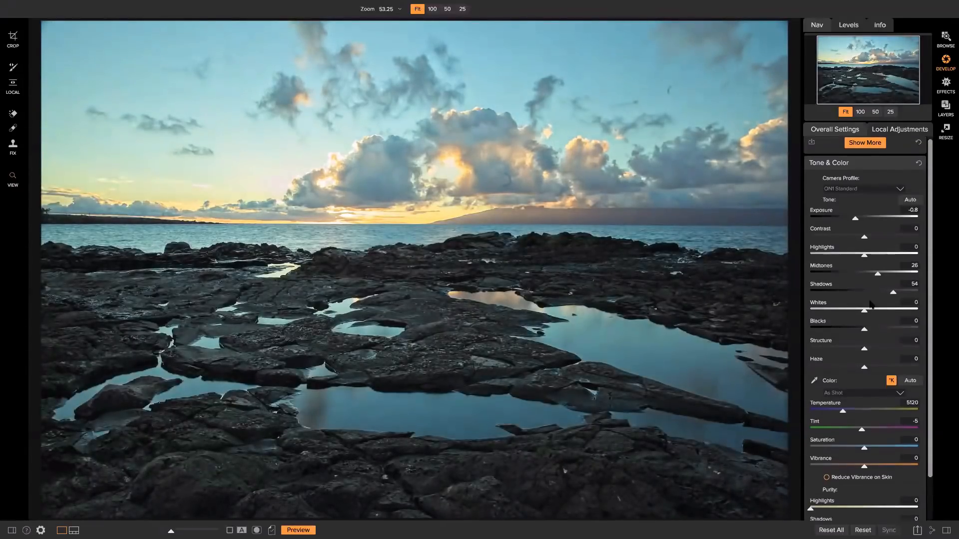
pyautogui.scroll(1, 863, 255)
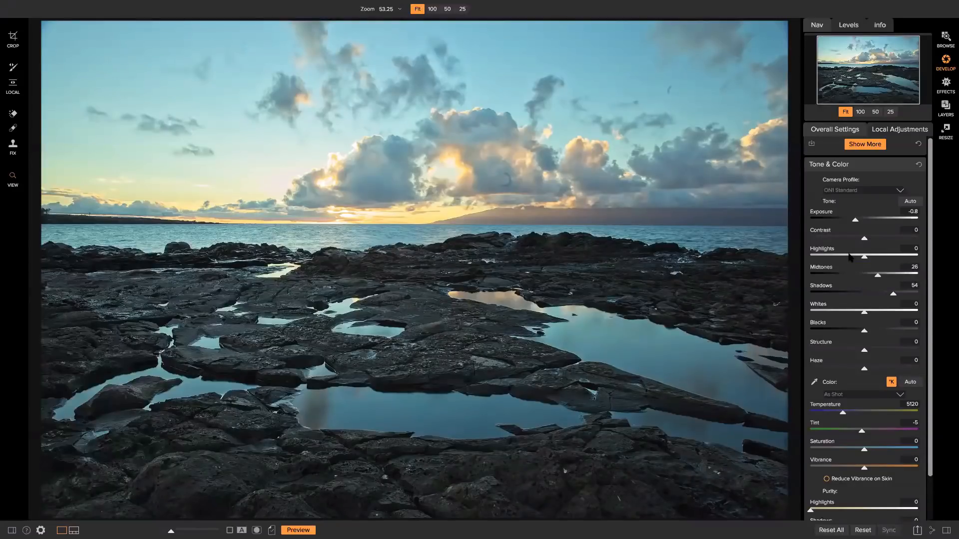
# Show clipping warnings and test Blacks, Highlights and Exposure against the clipped rocks and sky
pyautogui.press('j')
pyautogui.moveTo(862, 332); pyautogui.dragTo(852, 332)
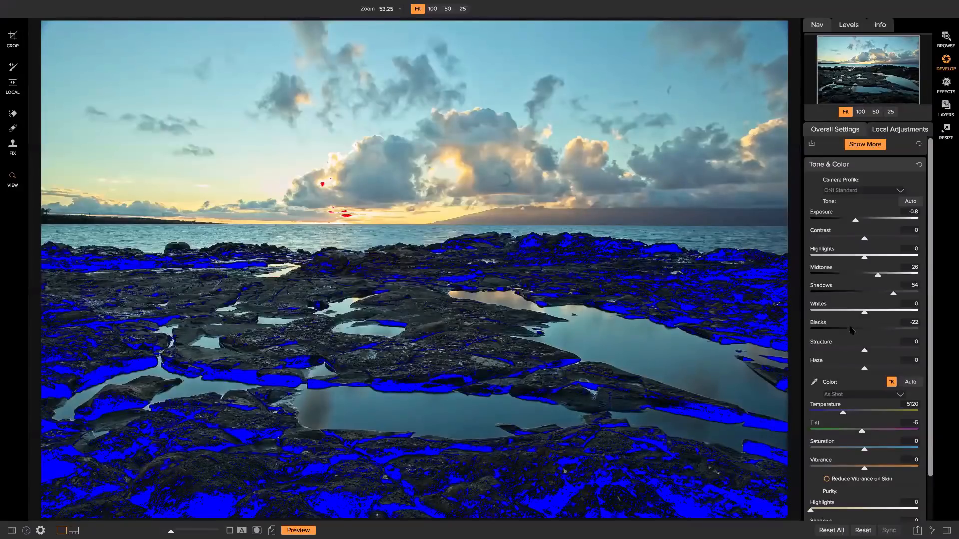
pyautogui.moveTo(853, 330); pyautogui.dragTo(864, 333)
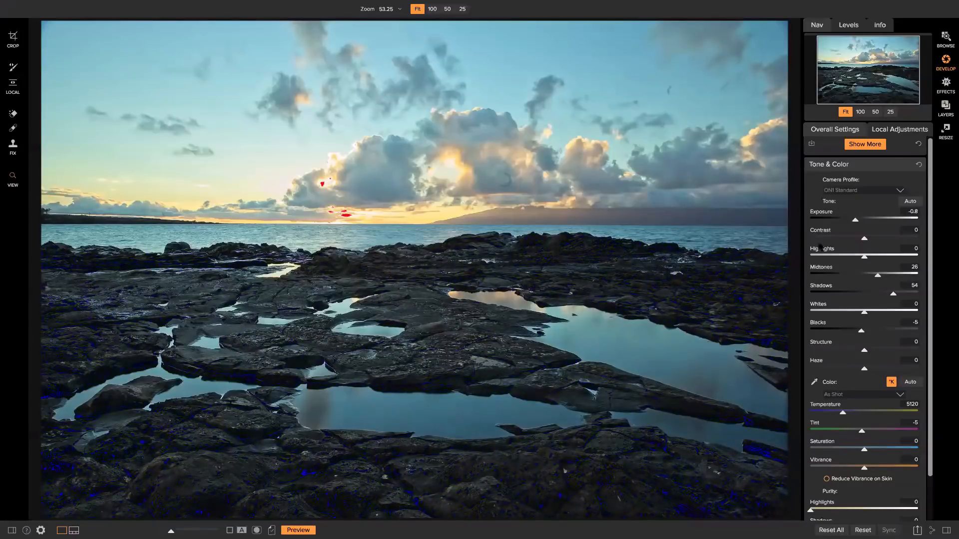
pyautogui.moveTo(866, 256)
pyautogui.mouseDown()
pyautogui.moveTo(909, 255)
pyautogui.moveTo(862, 256)
pyautogui.mouseUp()
pyautogui.moveTo(862, 224)
pyautogui.mouseDown()
pyautogui.moveTo(874, 222)
pyautogui.moveTo(856, 222)
pyautogui.mouseUp()
# Finalize Highlights -21, Midtones 33, Shadows 62, Blacks -4 and Exposure -1.05 with clipping hidden
pyautogui.moveTo(861, 332); pyautogui.dragTo(860, 333)
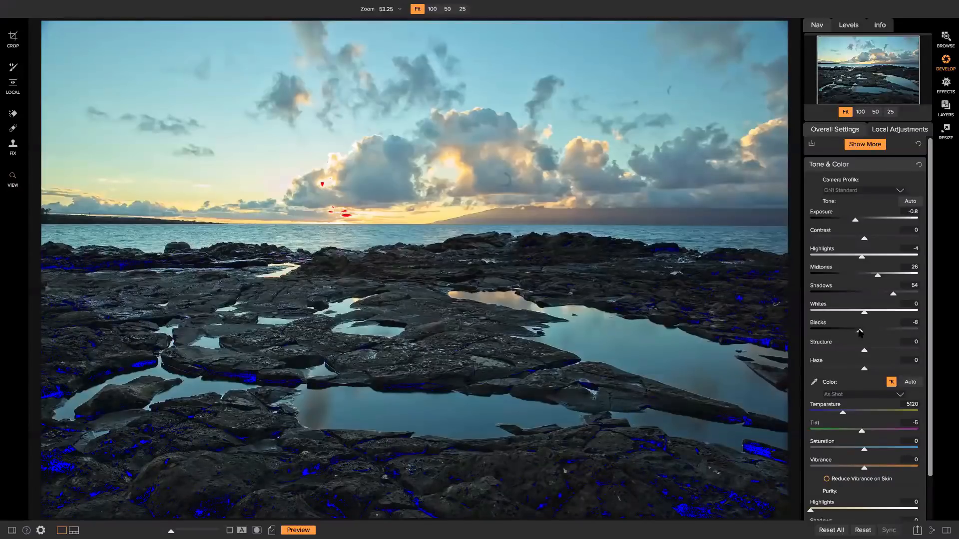
pyautogui.moveTo(858, 259)
pyautogui.mouseDown()
pyautogui.moveTo(844, 259)
pyautogui.moveTo(853, 259)
pyautogui.mouseUp()
pyautogui.moveTo(877, 277); pyautogui.dragTo(898, 295)
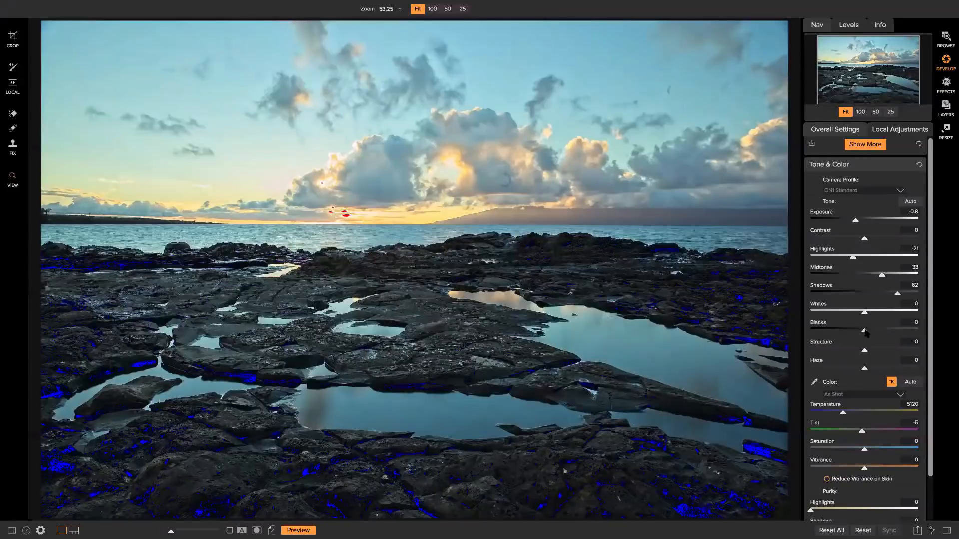
pyautogui.moveTo(864, 332); pyautogui.dragTo(862, 332)
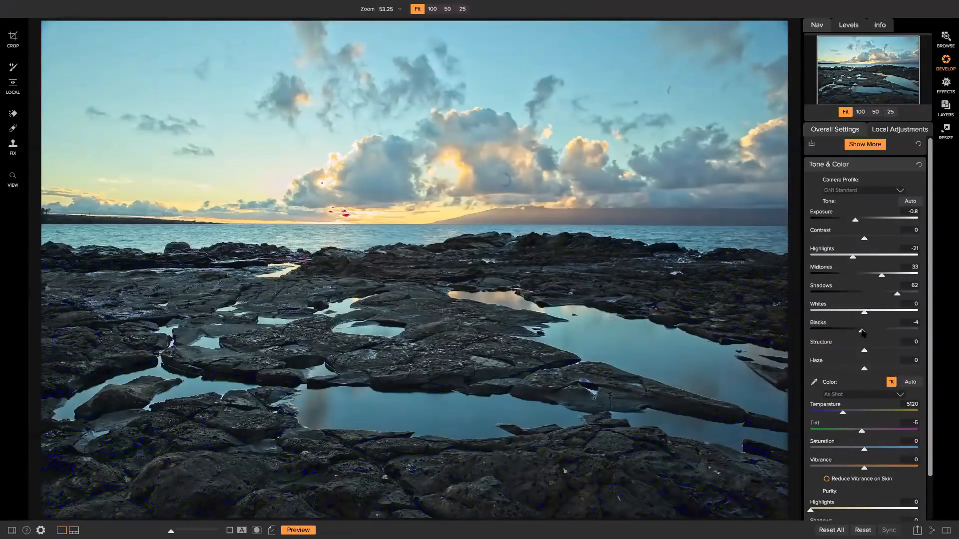
pyautogui.press('j')
pyautogui.moveTo(855, 221); pyautogui.dragTo(853, 222)
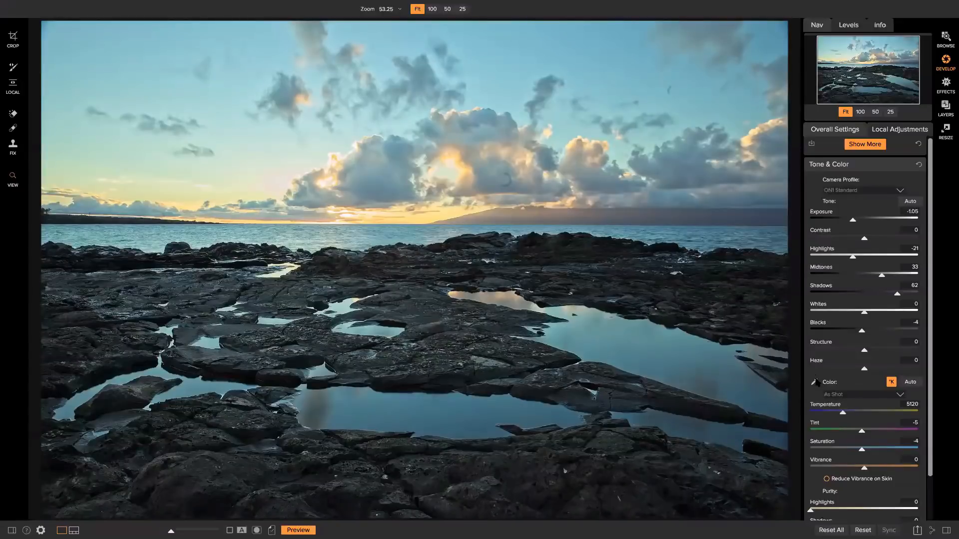
# Sample the grey rocks with the white balance eyedropper, then warm to Temperature 5775, Tint 18
pyautogui.click(901, 395)
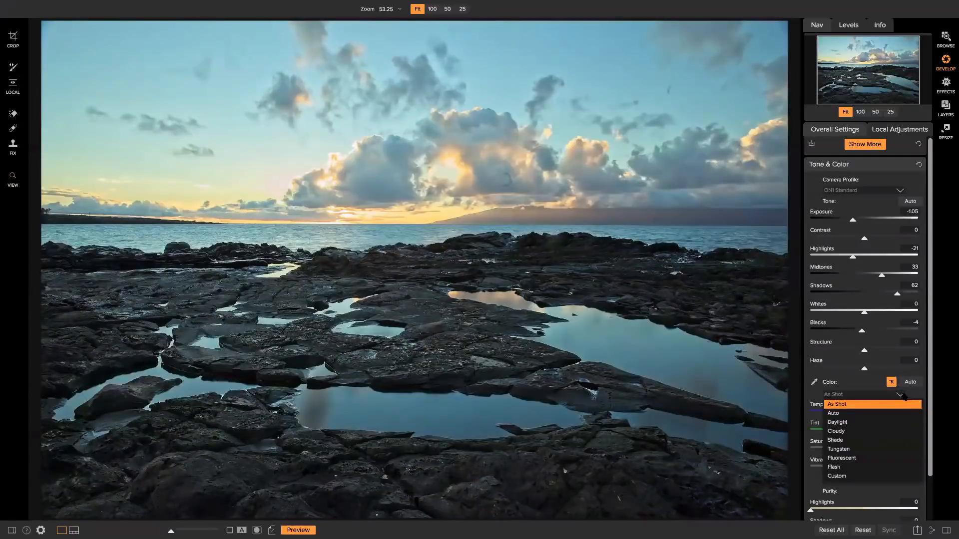
pyautogui.click(899, 395)
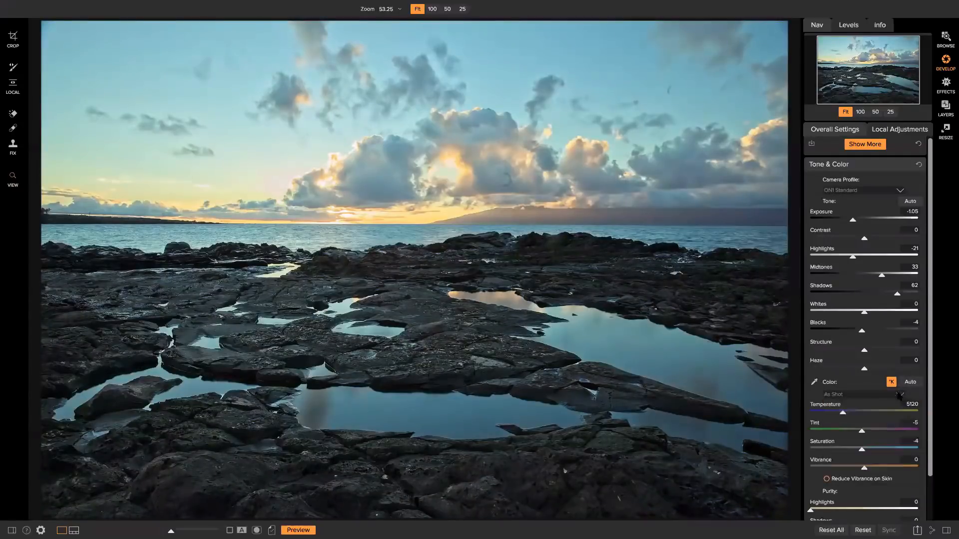
pyautogui.click(814, 382)
pyautogui.click(267, 348)
pyautogui.moveTo(847, 413); pyautogui.dragTo(849, 414)
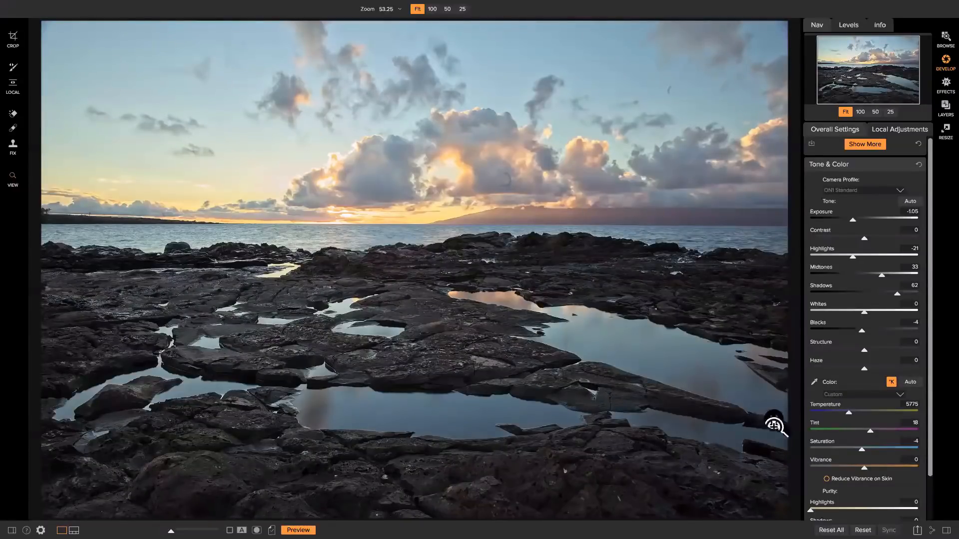
pyautogui.scroll(-2, 888, 396)
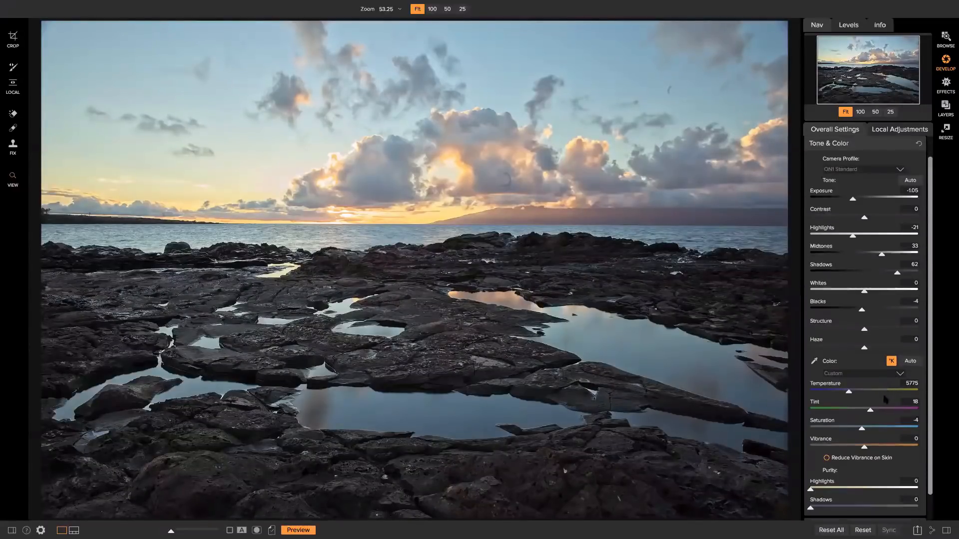
# Expand Details, then toggle the Canon EF 17-40mm f/4L USM lens correction off and on to compare
pyautogui.click(841, 497)
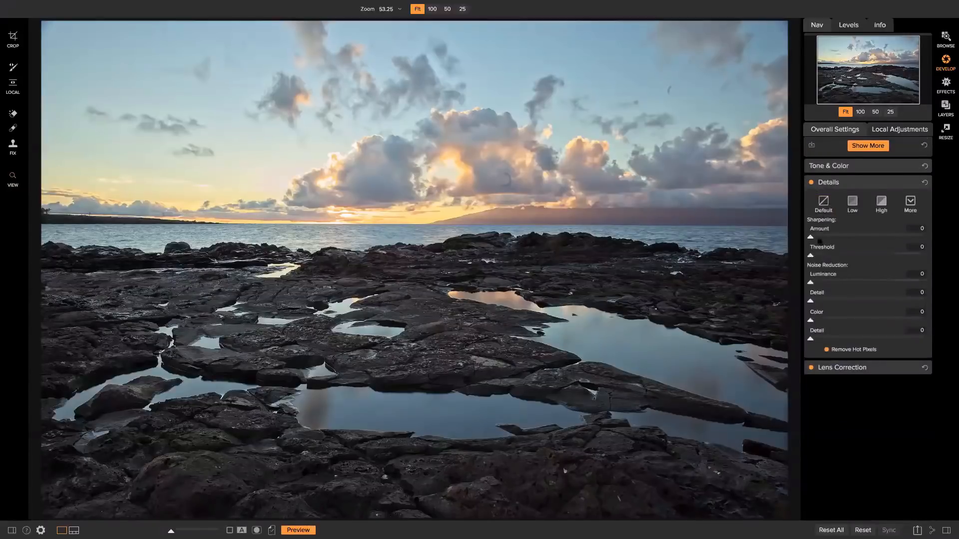
pyautogui.click(835, 369)
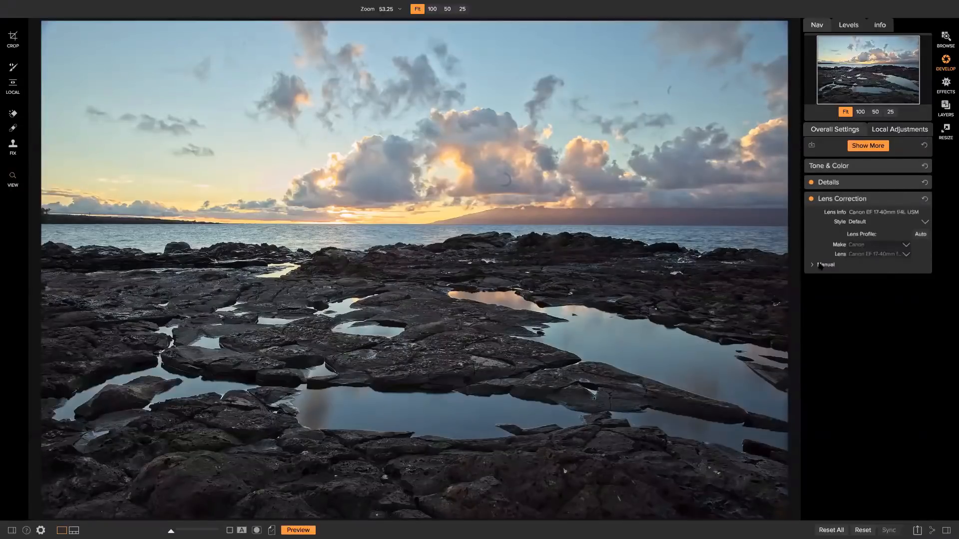
pyautogui.click(811, 199)
pyautogui.click(811, 199)
pyautogui.click(811, 199)
# Show the filmstrip and add _MG_0618 and _MG_0510 to the selection with _MG_0602
pyautogui.press('n')
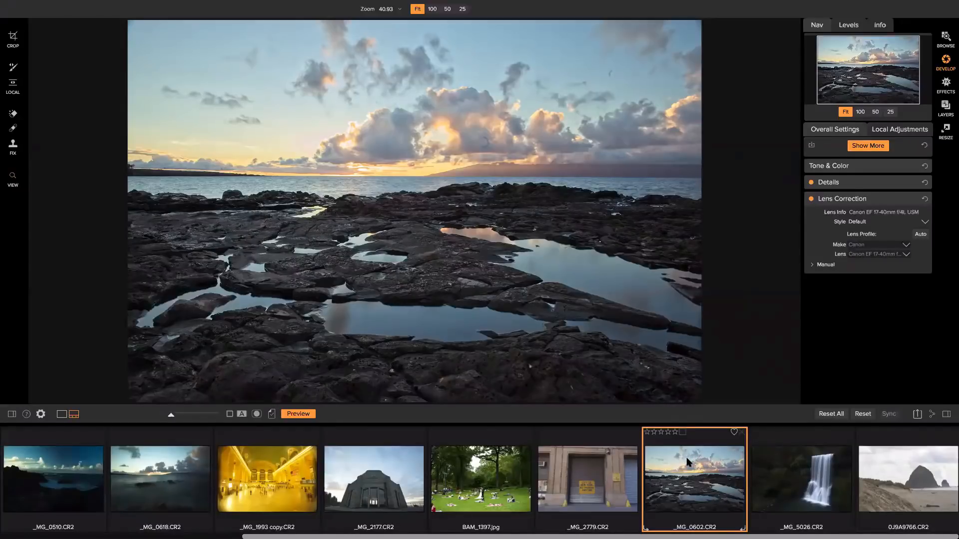
pyautogui.keyDown('super'); pyautogui.click(141, 458); pyautogui.keyUp('super')
pyautogui.keyDown('super'); pyautogui.click(55, 464); pyautogui.keyUp('super')
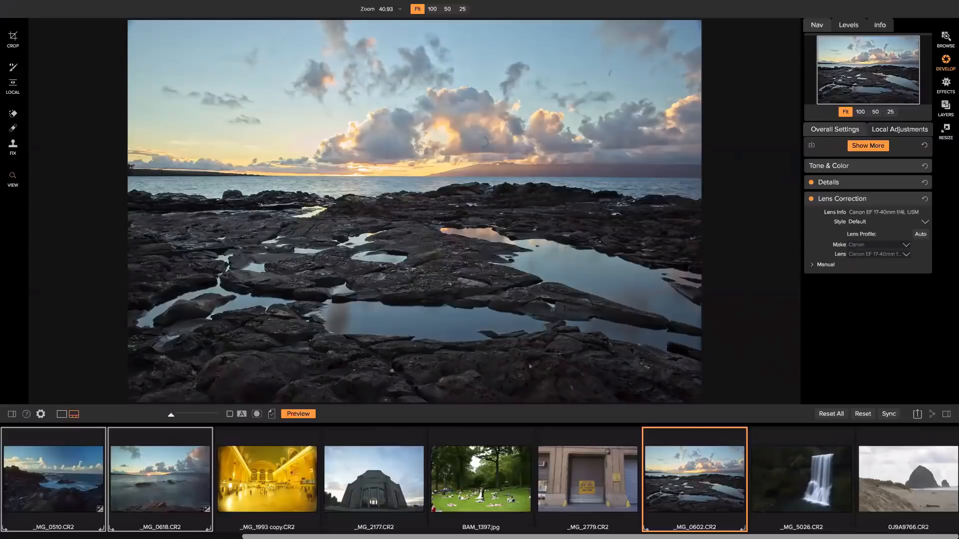
# Hide the filmstrip, flip between 100% and Fit to inspect the clouds, and pick the Retouch Brush
pyautogui.click(61, 415)
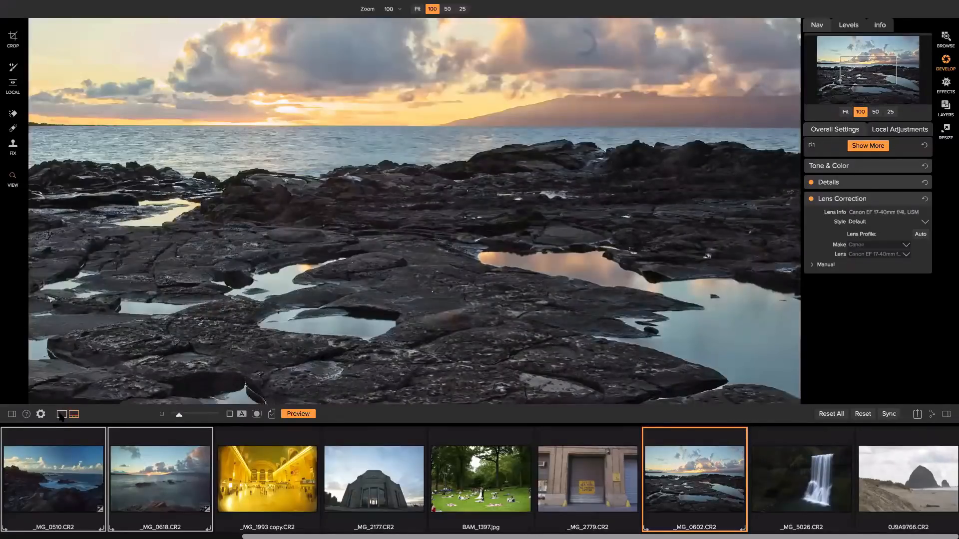
pyautogui.click(61, 414)
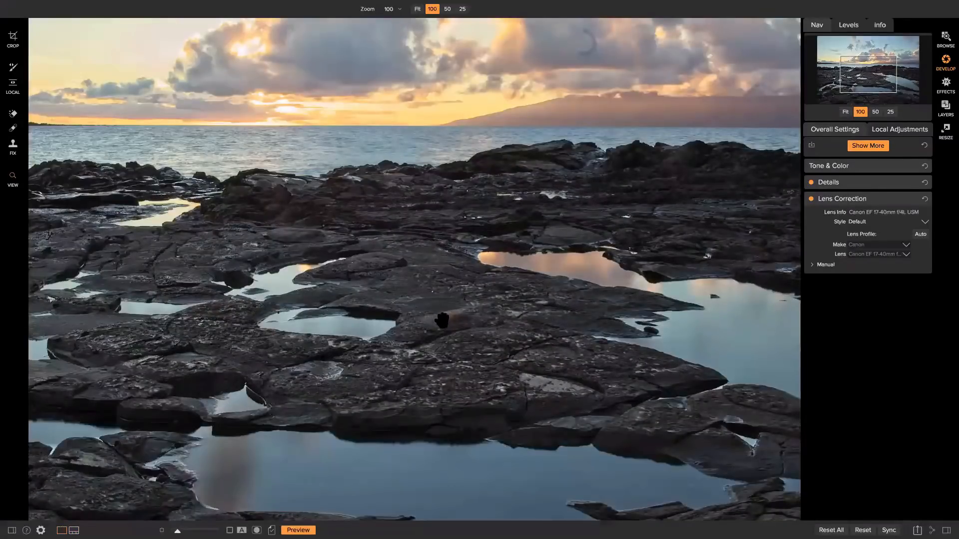
pyautogui.click(875, 113)
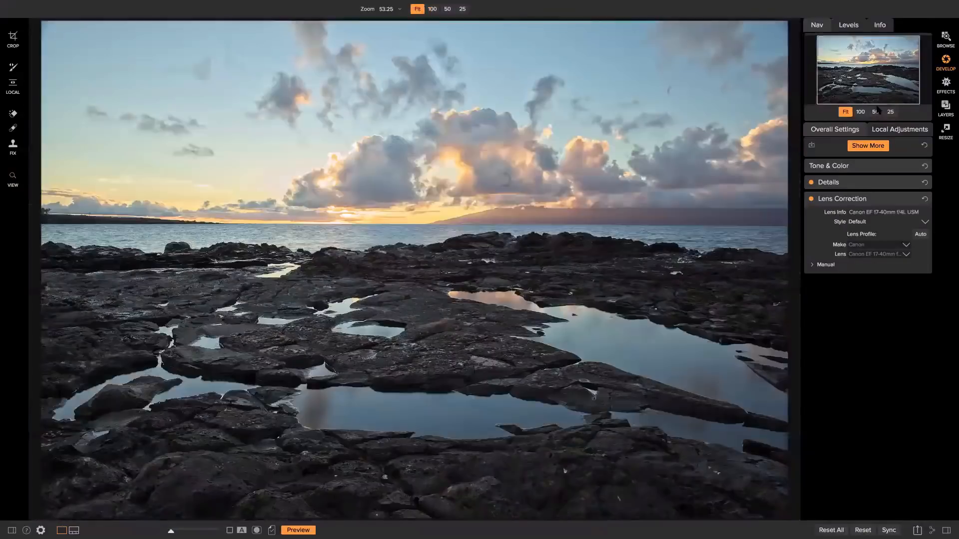
pyautogui.click(752, 152)
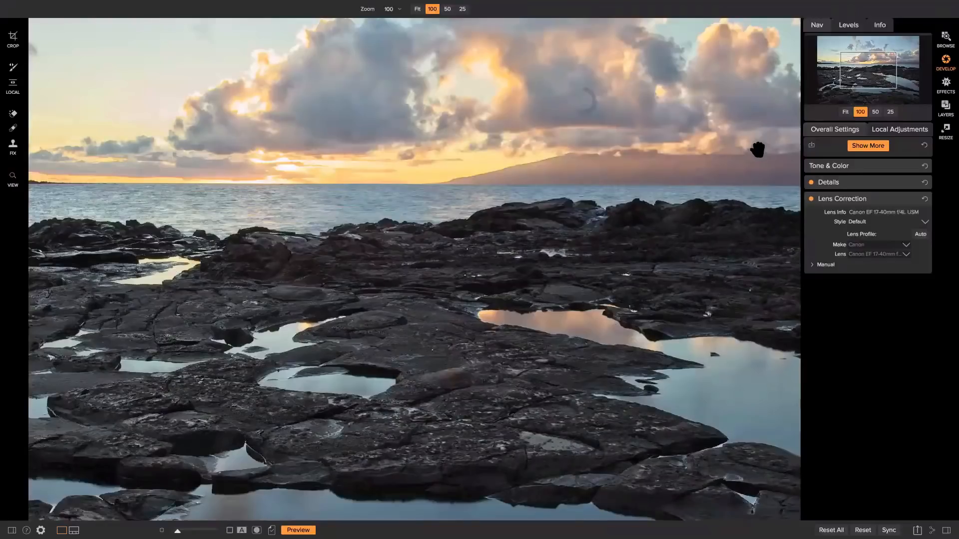
pyautogui.click(756, 149)
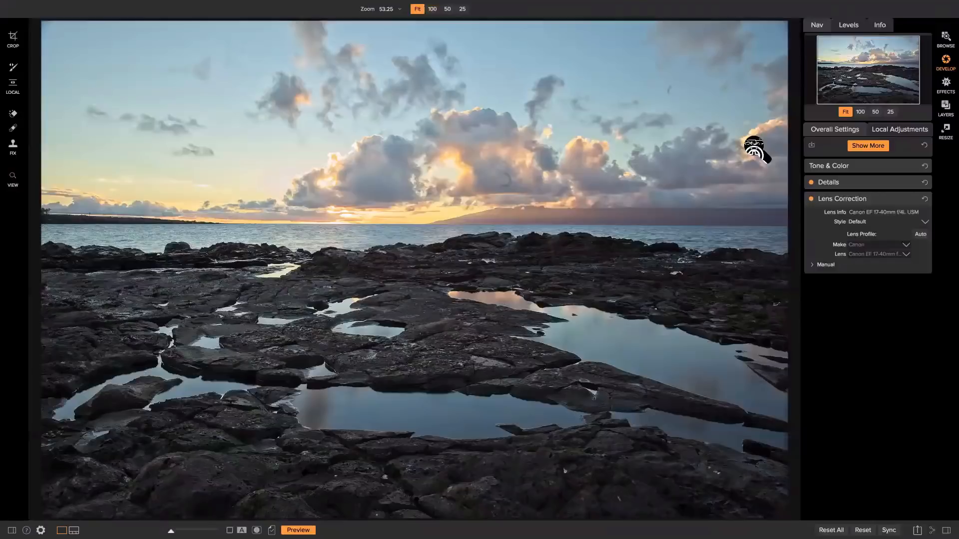
pyautogui.click(755, 149)
pyautogui.click(756, 149)
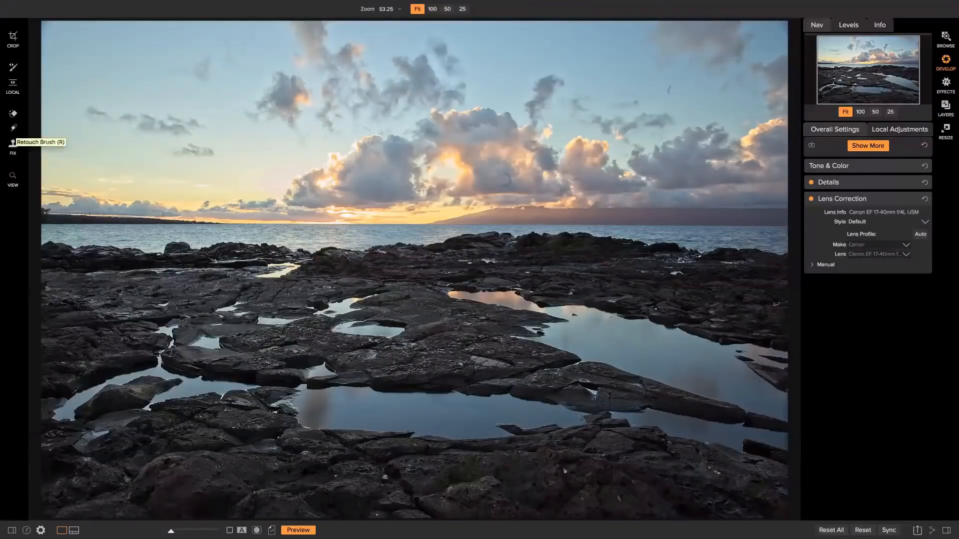
pyautogui.click(13, 129)
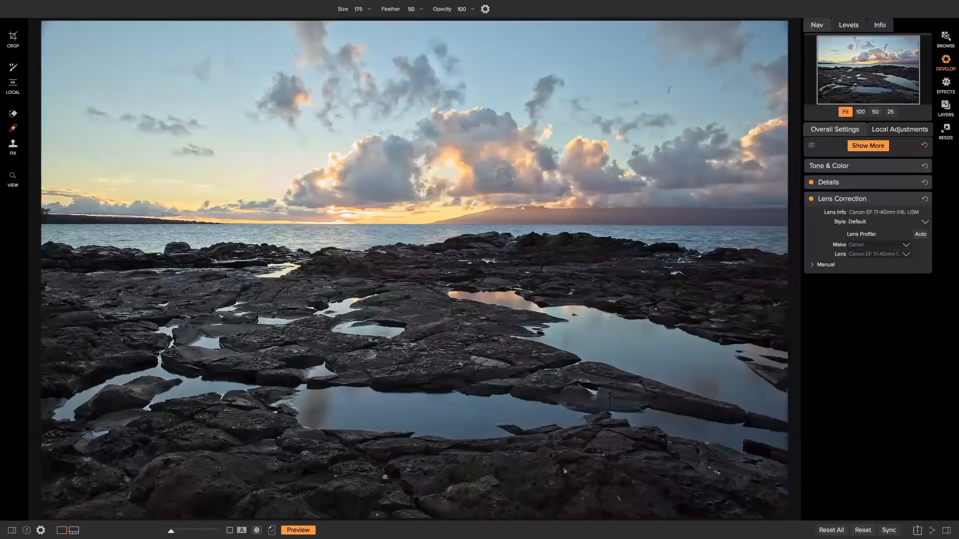
# Paint out the dust spots in the clouds and the dark spot in the sky, brush size 80
pyautogui.moveTo(503, 174); pyautogui.dragTo(503, 181)
pyautogui.press('[')
pyautogui.press('[')
pyautogui.press('[')
pyautogui.press('[')
pyautogui.press('[')
pyautogui.press('[')
pyautogui.press('[')
pyautogui.press('[')
pyautogui.moveTo(506, 173); pyautogui.dragTo(503, 186)
pyautogui.moveTo(506, 175); pyautogui.dragTo(504, 184)
pyautogui.press(']')
pyautogui.moveTo(672, 86); pyautogui.dragTo(667, 95)
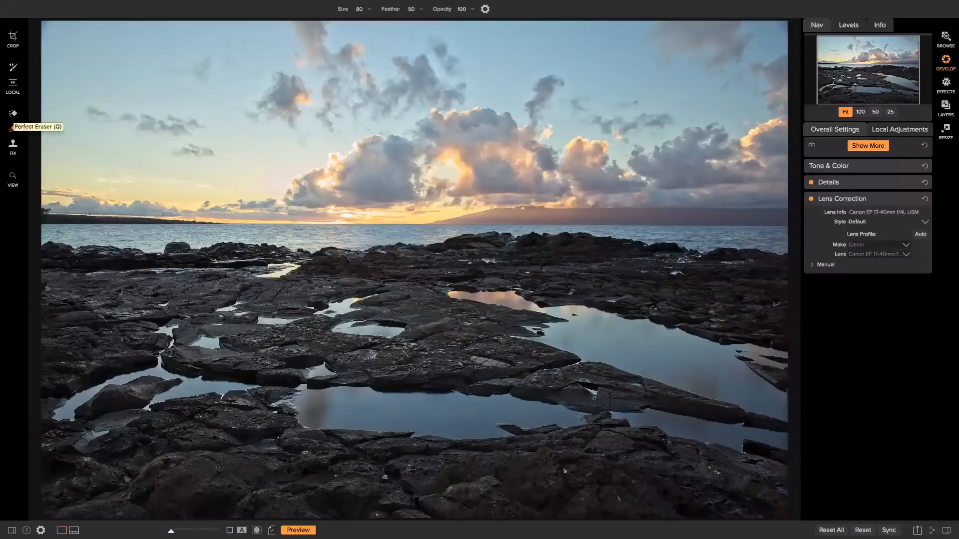
# Use the Perfect Eraser at size 80 to paint over the bright patch on the left-centre rocks
pyautogui.click(12, 113)
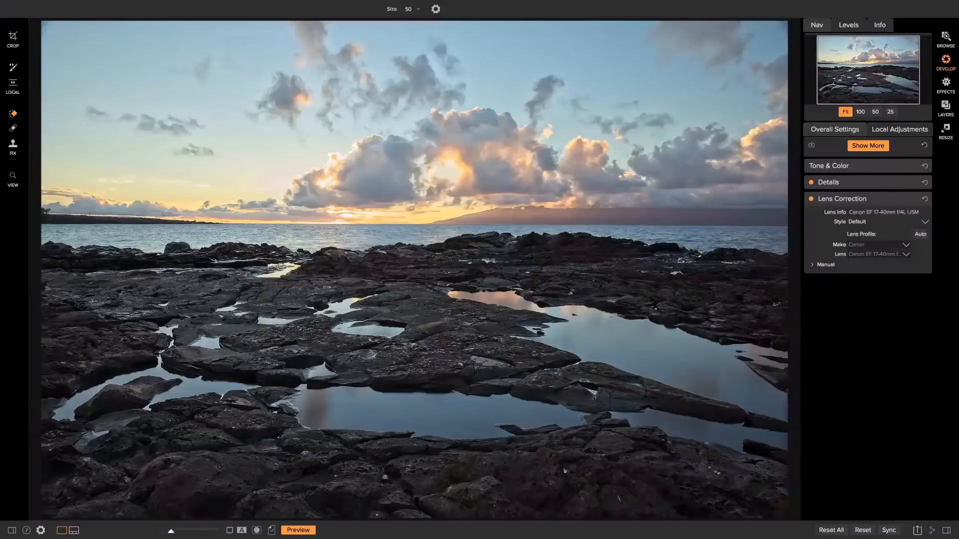
pyautogui.press(']')
pyautogui.press(']')
pyautogui.press(']')
pyautogui.moveTo(271, 267); pyautogui.dragTo(292, 267)
pyautogui.moveTo(298, 267); pyautogui.dragTo(254, 276)
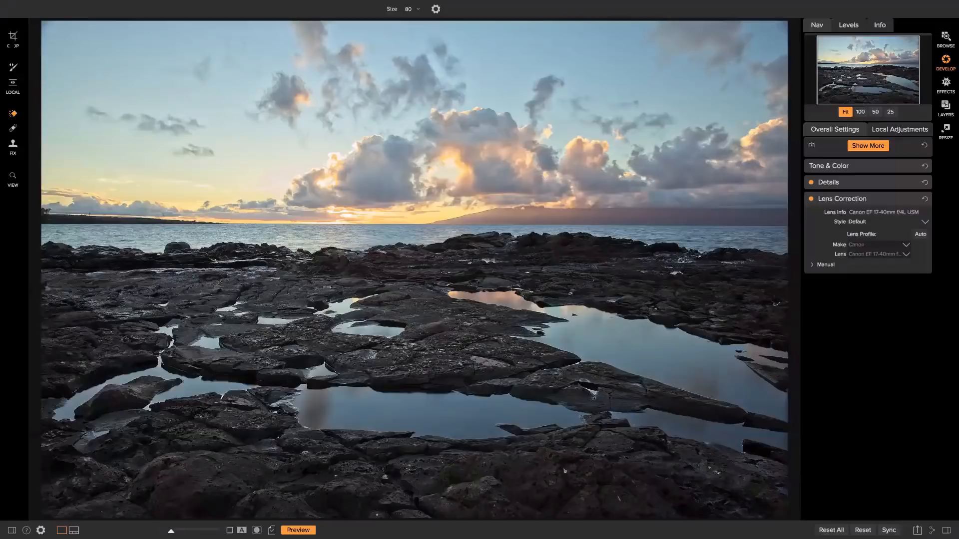
# Crop the seascape with Level enabled, raising the bottom edge for a shorter, wider frame
pyautogui.click(13, 39)
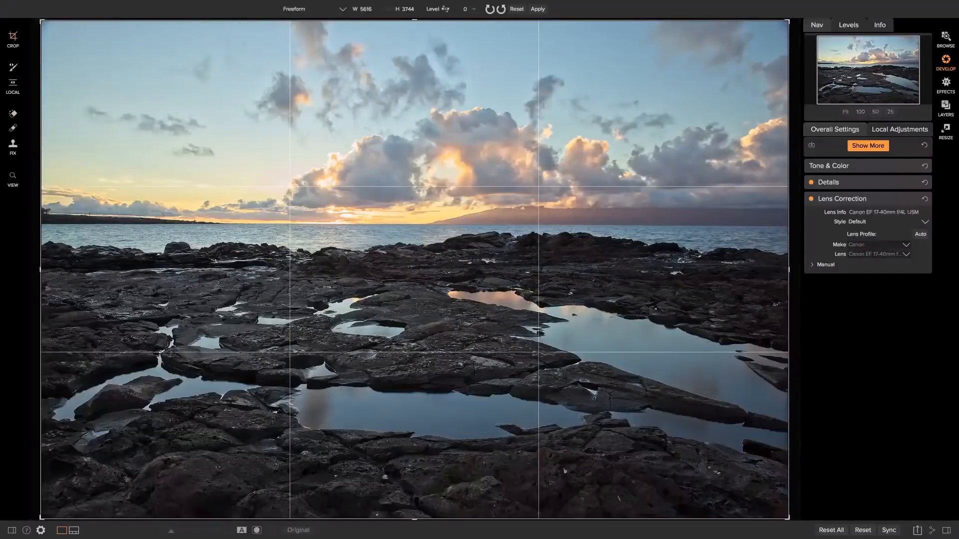
pyautogui.click(445, 8)
pyautogui.moveTo(415, 521); pyautogui.dragTo(426, 496)
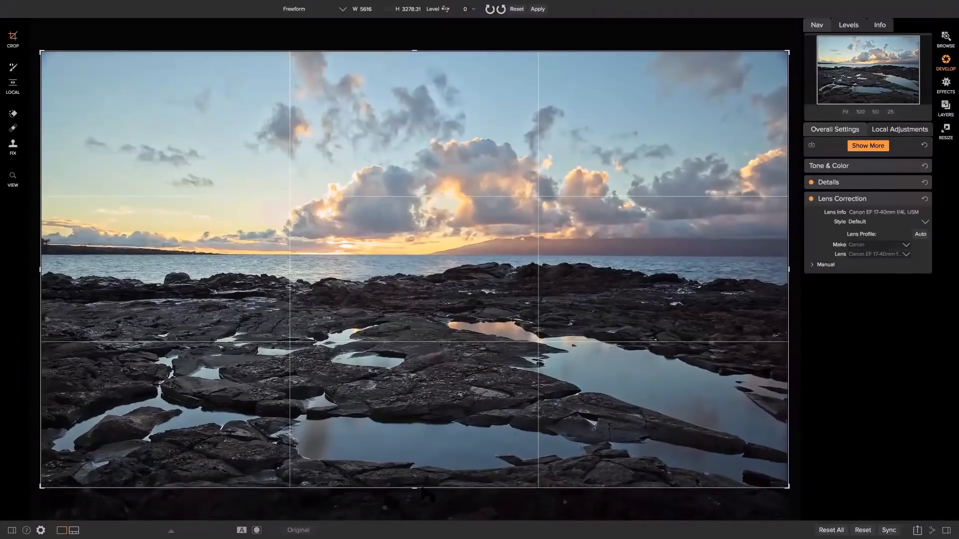
pyautogui.press('Return')
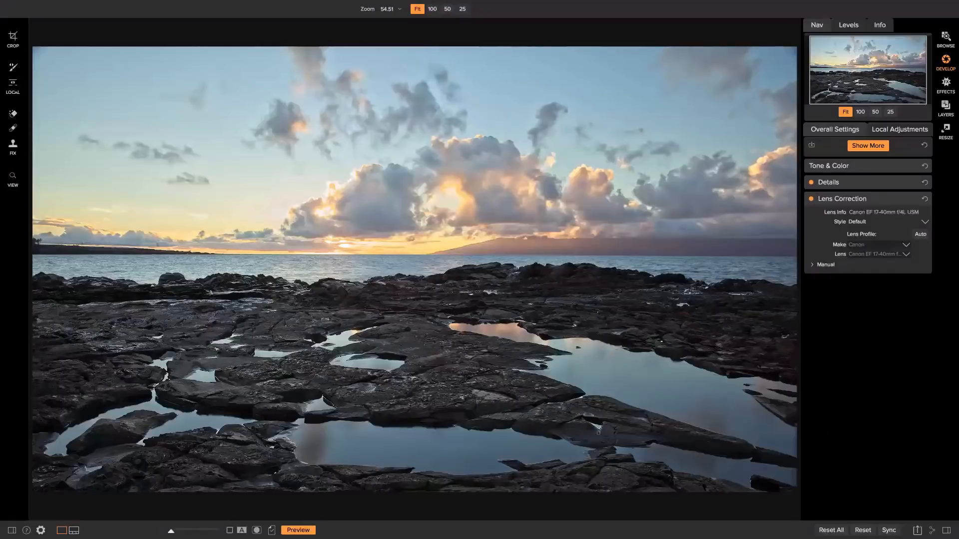
# Place an adjustable gradient on the horizon and set its exposure to -1
pyautogui.click(13, 67)
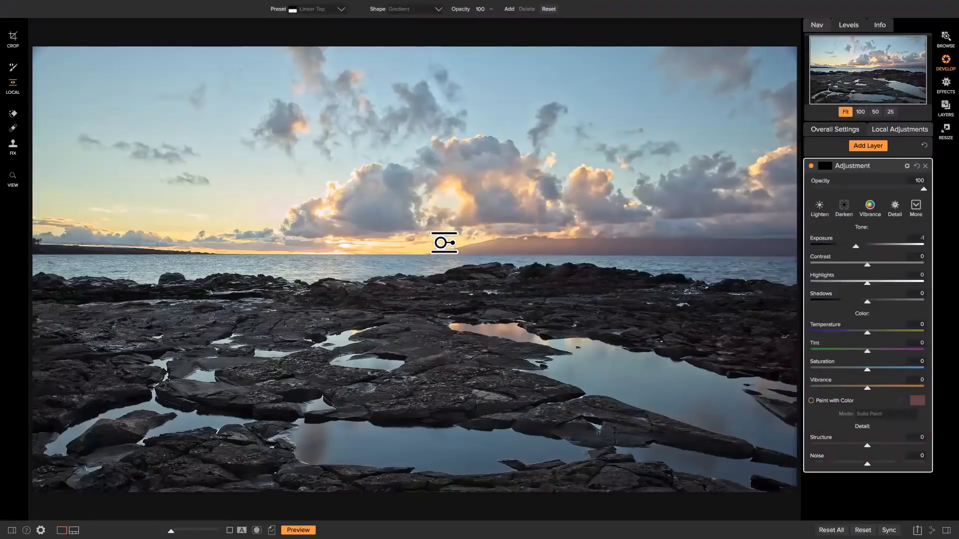
pyautogui.click(444, 244)
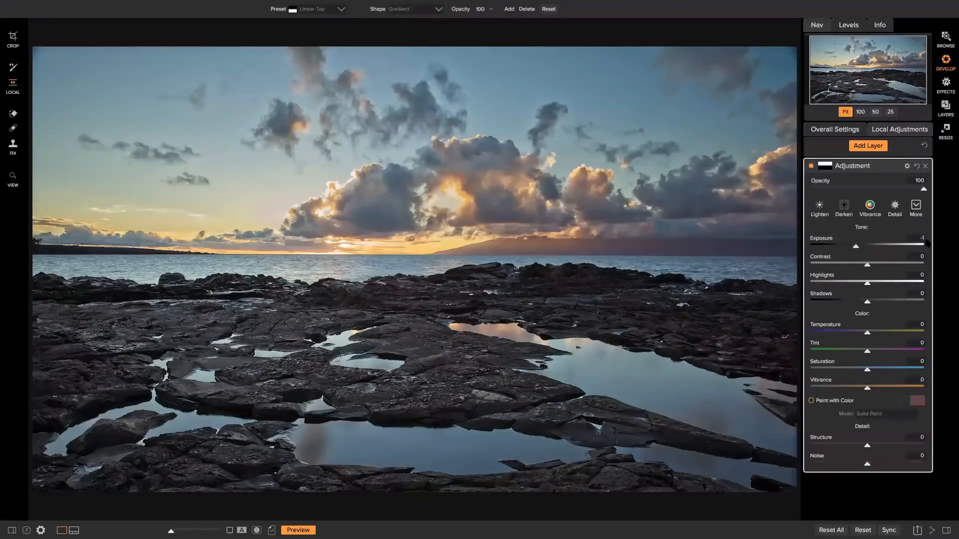
pyautogui.click(923, 238)
pyautogui.press('Return')
# Try the Lighten style on the gradient, then switch it to the Darken style
pyautogui.click(824, 209)
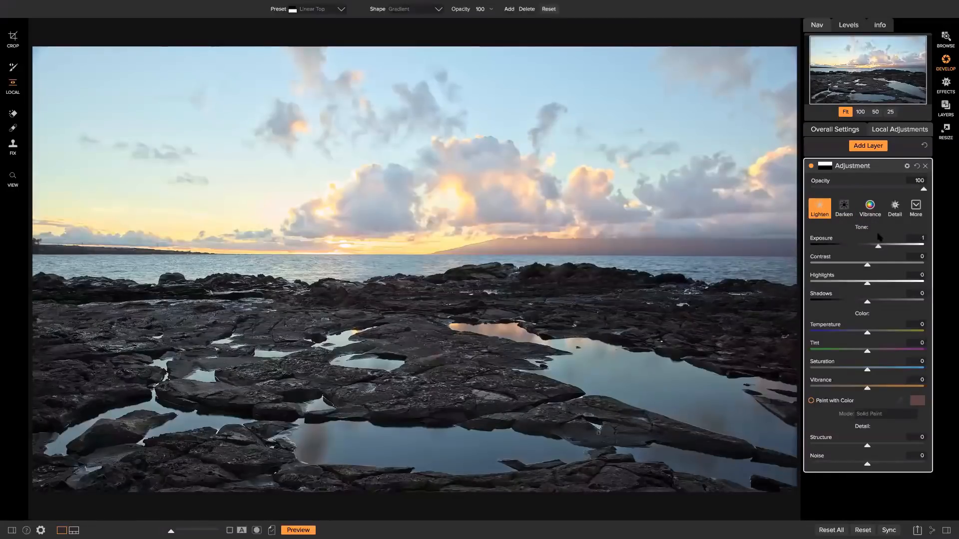
pyautogui.moveTo(878, 246); pyautogui.dragTo(852, 247)
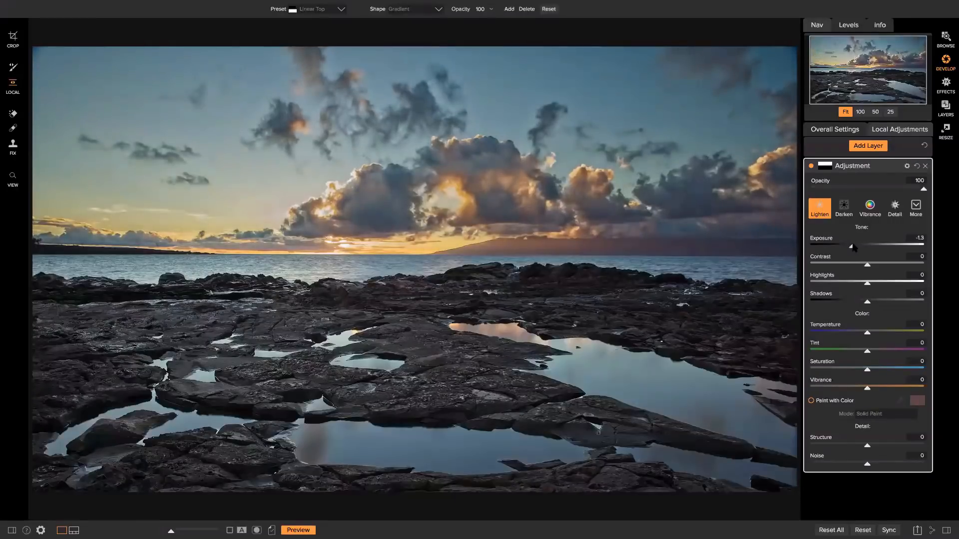
pyautogui.click(918, 208)
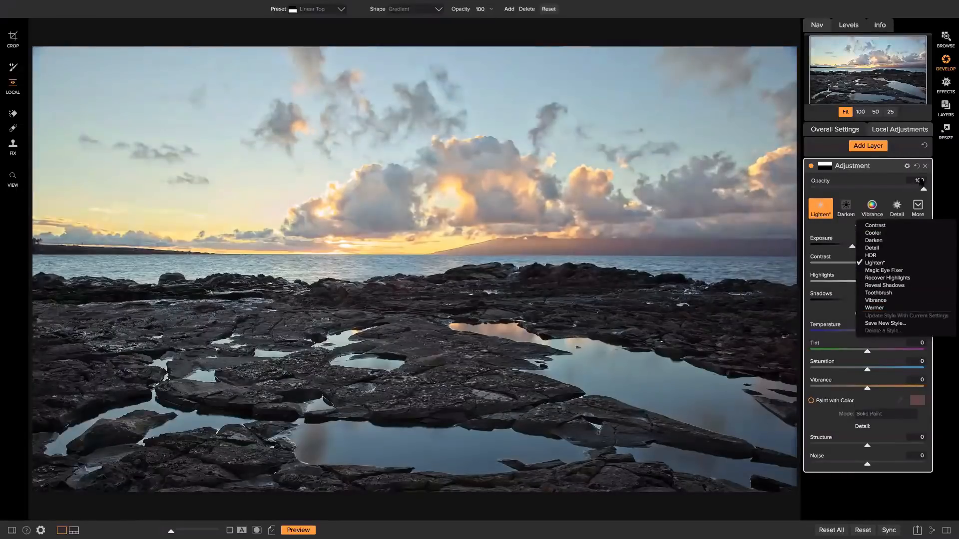
pyautogui.click(863, 180)
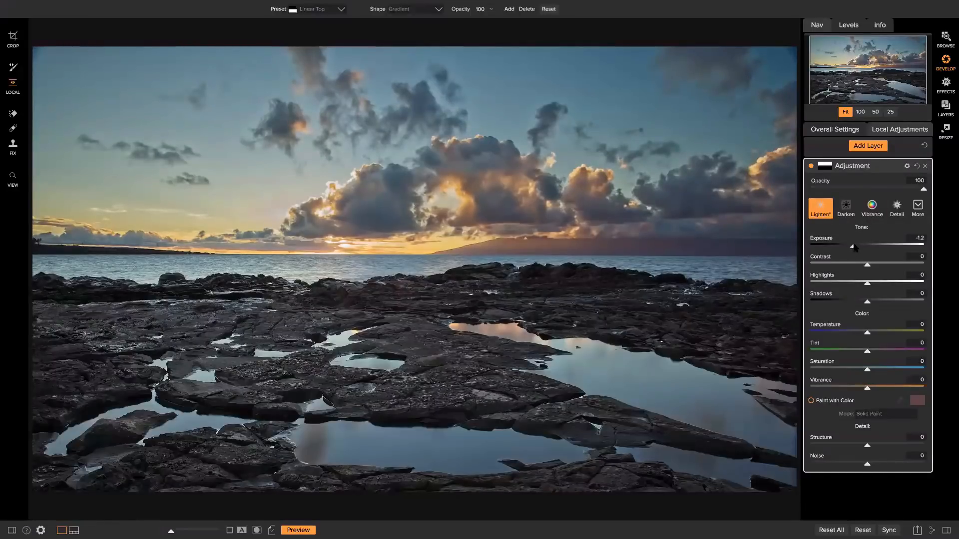
pyautogui.click(851, 212)
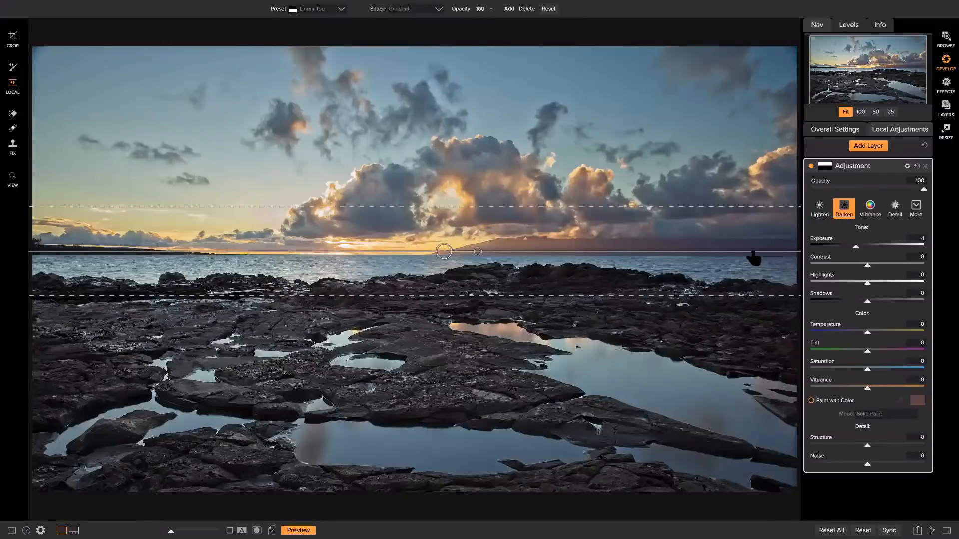
# Shift the gradient slightly lower, narrow its transition zone, and show the mask options
pyautogui.moveTo(444, 252); pyautogui.dragTo(446, 257)
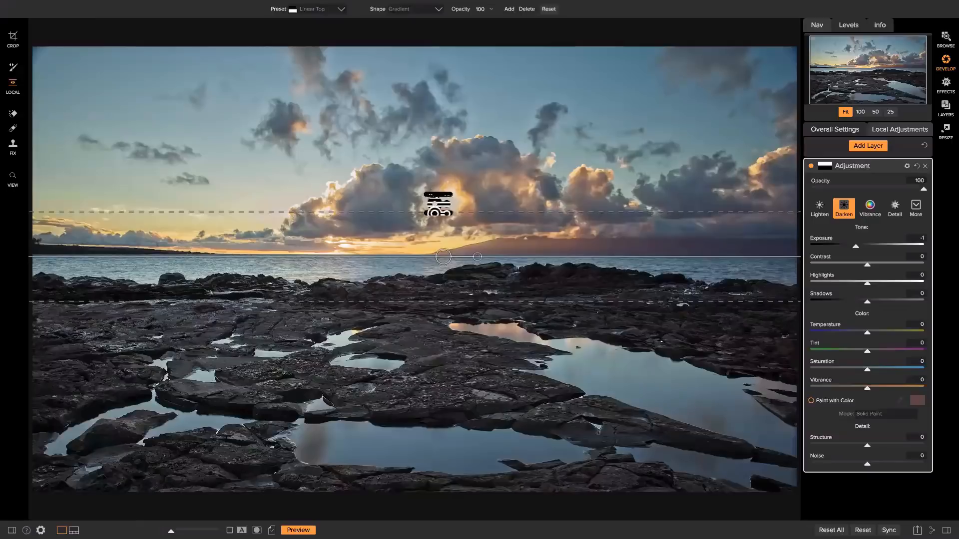
pyautogui.moveTo(439, 210); pyautogui.dragTo(439, 207)
pyautogui.moveTo(438, 213)
pyautogui.mouseDown()
pyautogui.moveTo(435, 220)
pyautogui.moveTo(445, 199)
pyautogui.moveTo(444, 229)
pyautogui.moveTo(450, 202)
pyautogui.moveTo(449, 214)
pyautogui.mouseUp()
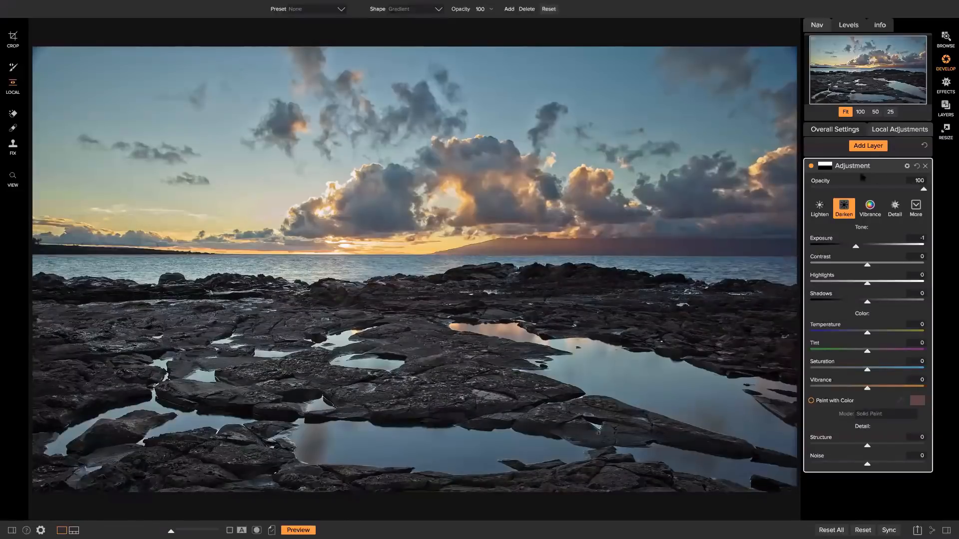
pyautogui.click(826, 168)
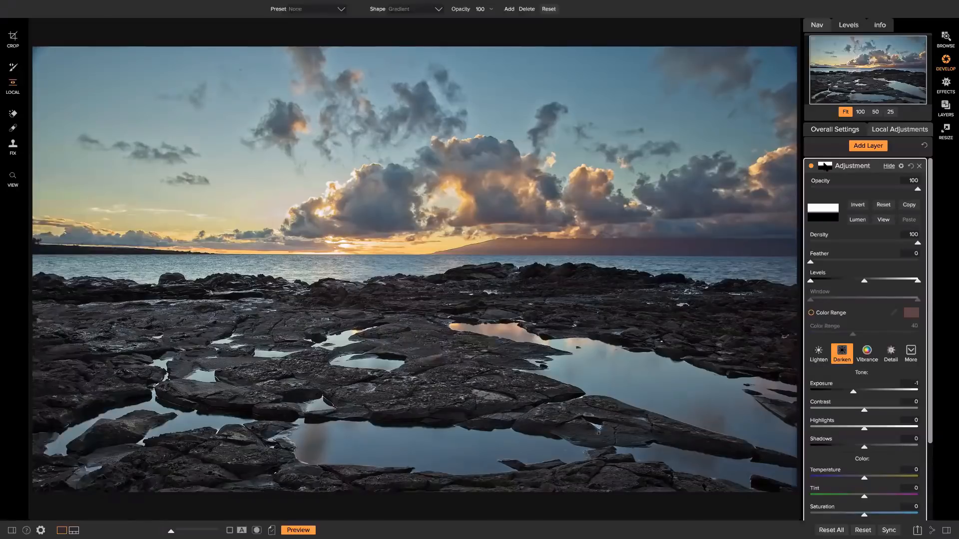
# Set the sky gradient to exposure -1.45, temperature 37 and saturation -5
pyautogui.click(827, 166)
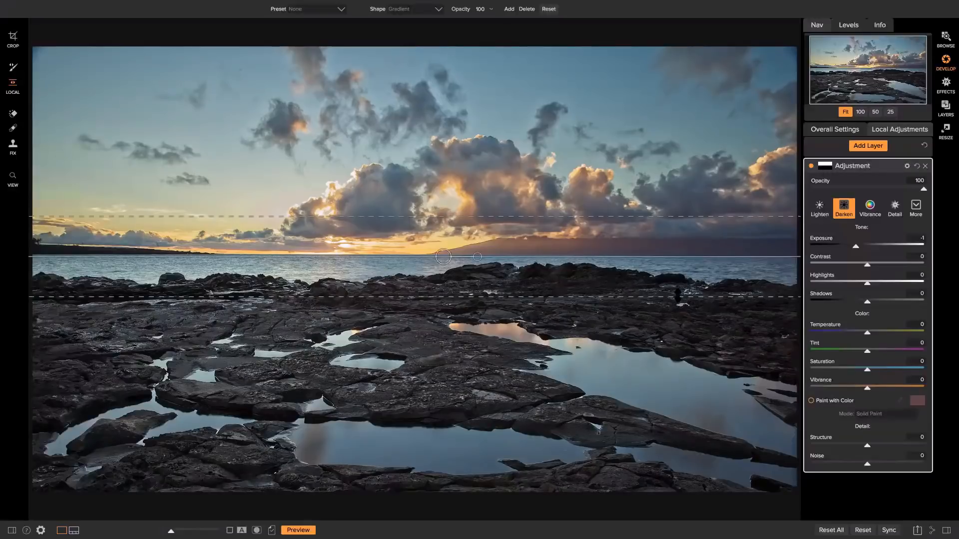
pyautogui.moveTo(856, 248)
pyautogui.mouseDown()
pyautogui.moveTo(821, 248)
pyautogui.moveTo(857, 248)
pyautogui.mouseUp()
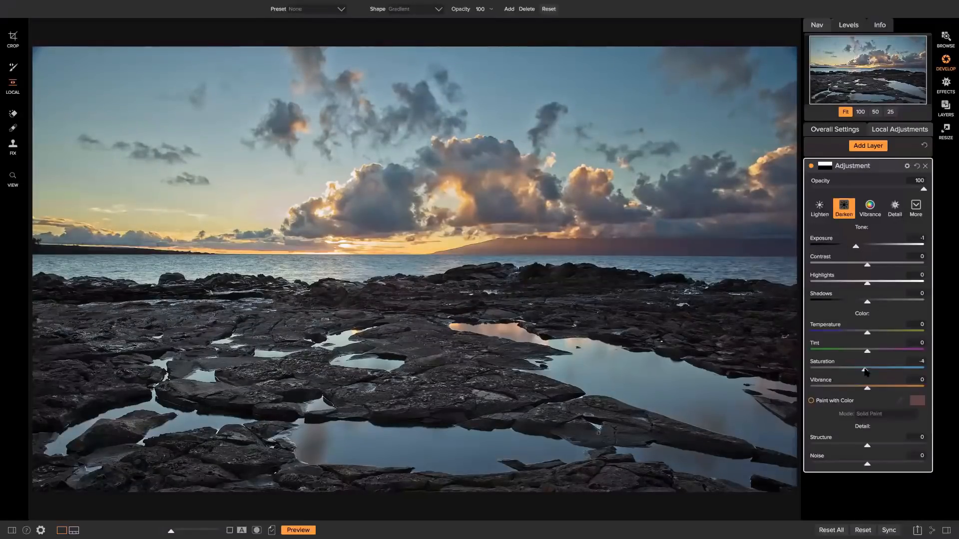
pyautogui.moveTo(866, 373); pyautogui.dragTo(863, 373)
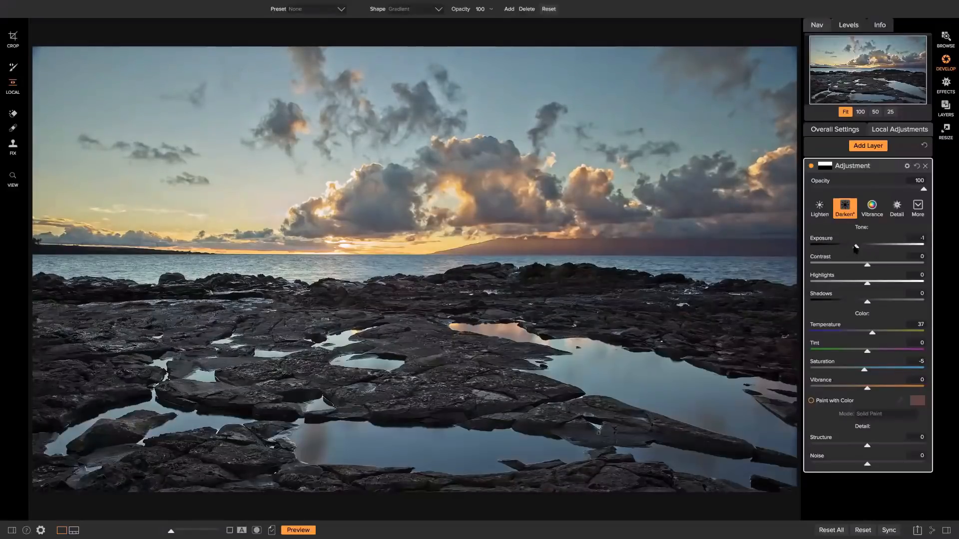
pyautogui.moveTo(855, 247); pyautogui.dragTo(851, 247)
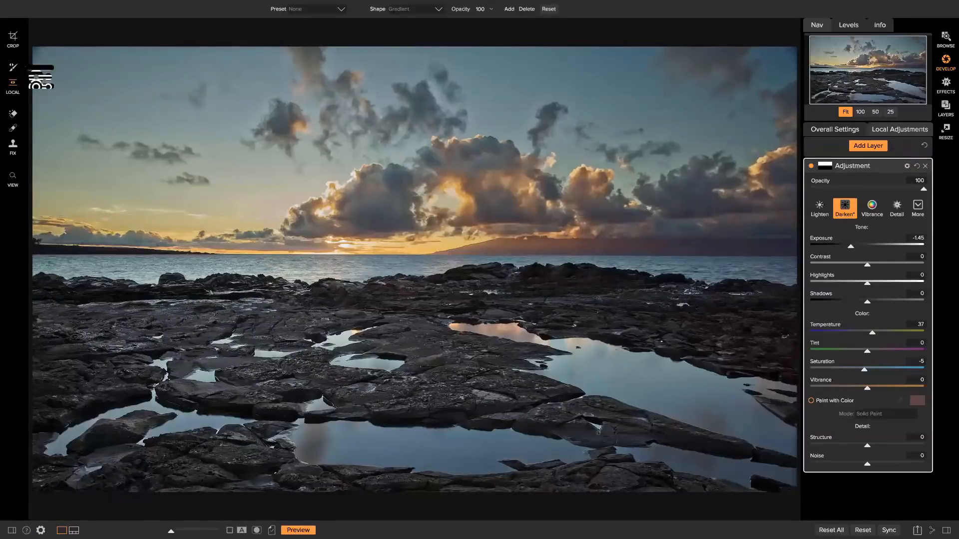
# Brush the Darken adjustment onto the right-side sea, rocks and water
pyautogui.click(13, 66)
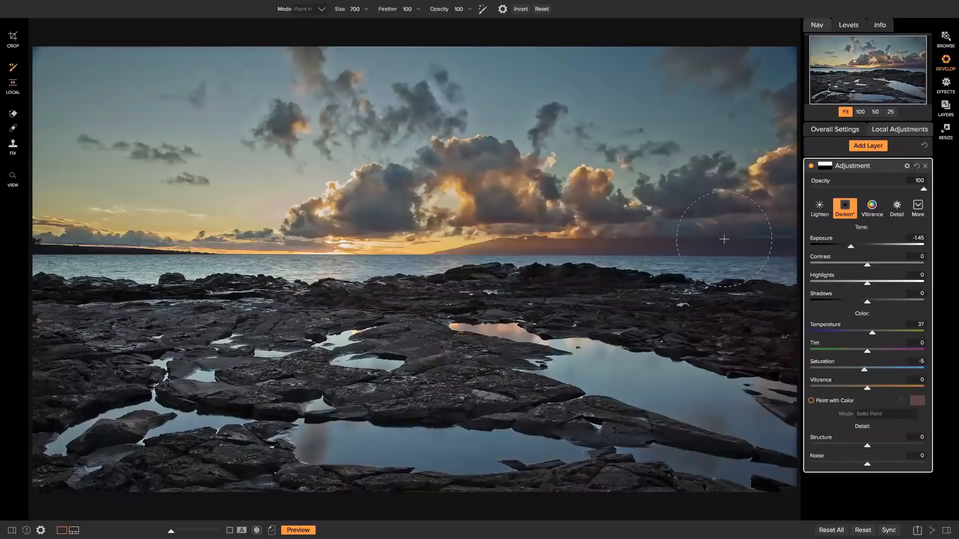
pyautogui.moveTo(704, 244); pyautogui.dragTo(776, 257)
pyautogui.moveTo(707, 318)
pyautogui.mouseDown()
pyautogui.moveTo(680, 321)
pyautogui.moveTo(770, 321)
pyautogui.moveTo(689, 452)
pyautogui.moveTo(759, 332)
pyautogui.moveTo(770, 460)
pyautogui.moveTo(757, 444)
pyautogui.mouseUp()
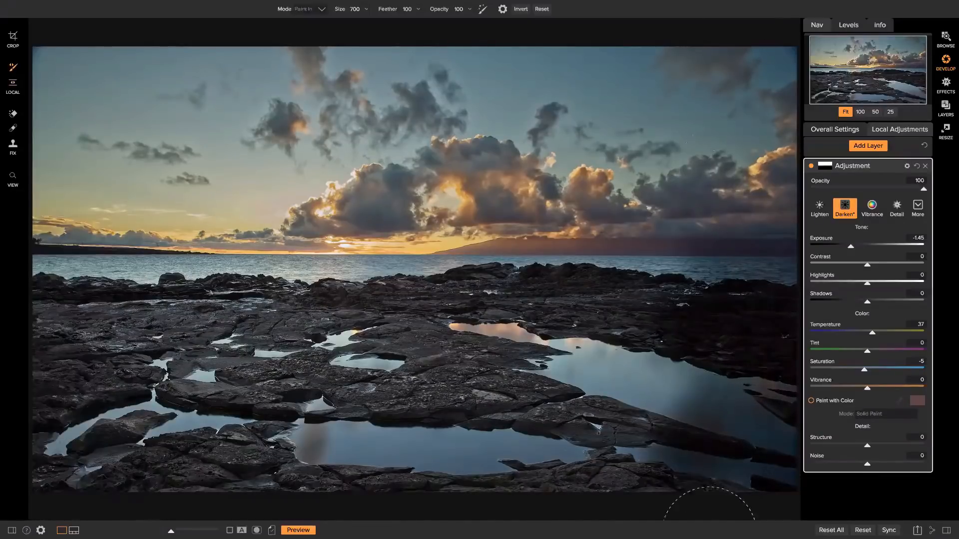
pyautogui.moveTo(709, 534)
pyautogui.mouseDown()
pyautogui.moveTo(713, 272)
pyautogui.moveTo(662, 4)
pyautogui.moveTo(649, 515)
pyautogui.mouseUp()
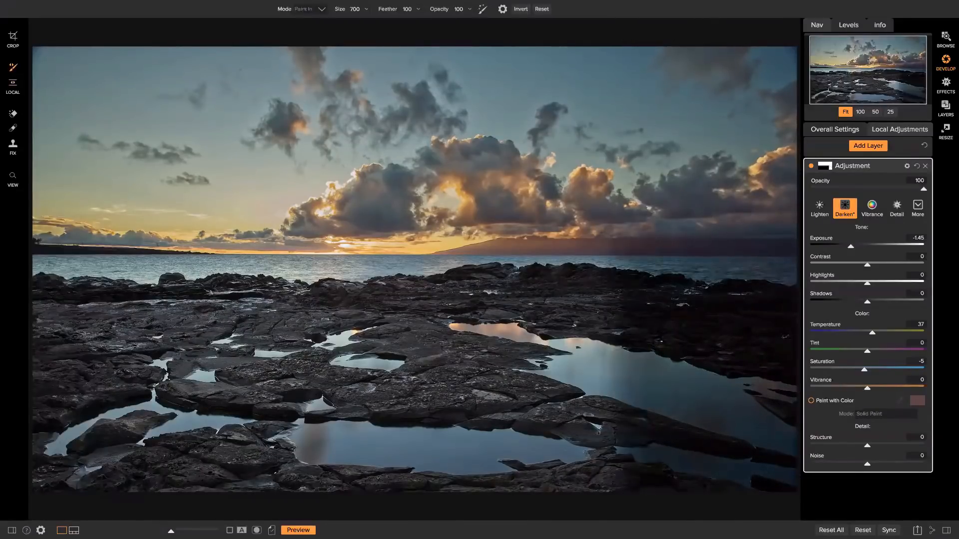
# Erase the darkening from the right-side water, rocks and horizon with Paint Out
pyautogui.click(302, 9)
pyautogui.click(308, 20)
pyautogui.moveTo(793, 323)
pyautogui.mouseDown()
pyautogui.moveTo(636, 496)
pyautogui.moveTo(625, 459)
pyautogui.moveTo(720, 279)
pyautogui.moveTo(567, 387)
pyautogui.moveTo(493, 537)
pyautogui.mouseUp()
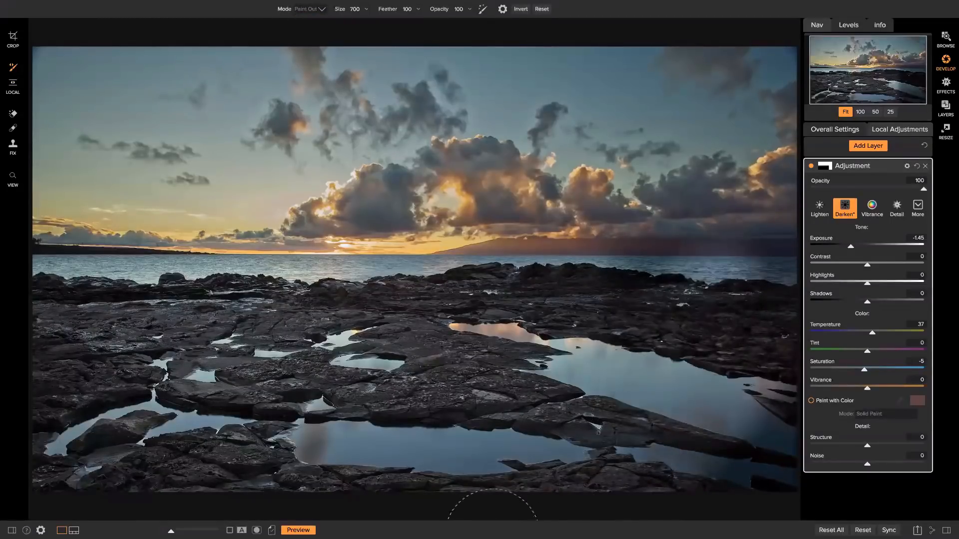
pyautogui.moveTo(729, 333)
pyautogui.mouseDown()
pyautogui.moveTo(651, 269)
pyautogui.moveTo(576, 262)
pyautogui.moveTo(622, 269)
pyautogui.moveTo(407, 272)
pyautogui.moveTo(764, 259)
pyautogui.mouseUp()
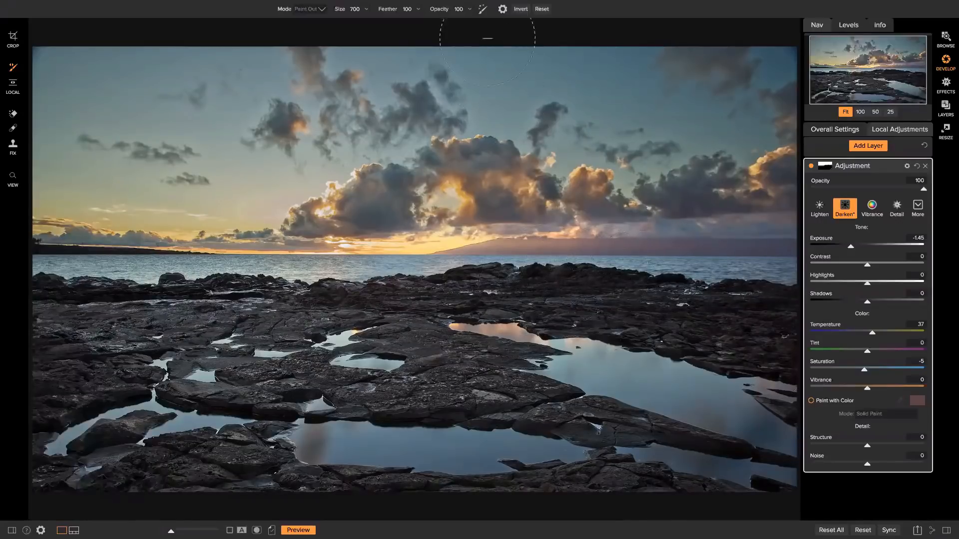
# Paint In at 60 opacity to lightly darken the horizon and distant island
pyautogui.click(458, 9)
pyautogui.click(470, 9)
pyautogui.moveTo(467, 18); pyautogui.dragTo(445, 18)
pyautogui.click(316, 8)
pyautogui.click(313, 29)
pyautogui.moveTo(760, 242)
pyautogui.mouseDown()
pyautogui.moveTo(753, 230)
pyautogui.moveTo(699, 229)
pyautogui.moveTo(446, 244)
pyautogui.mouseUp()
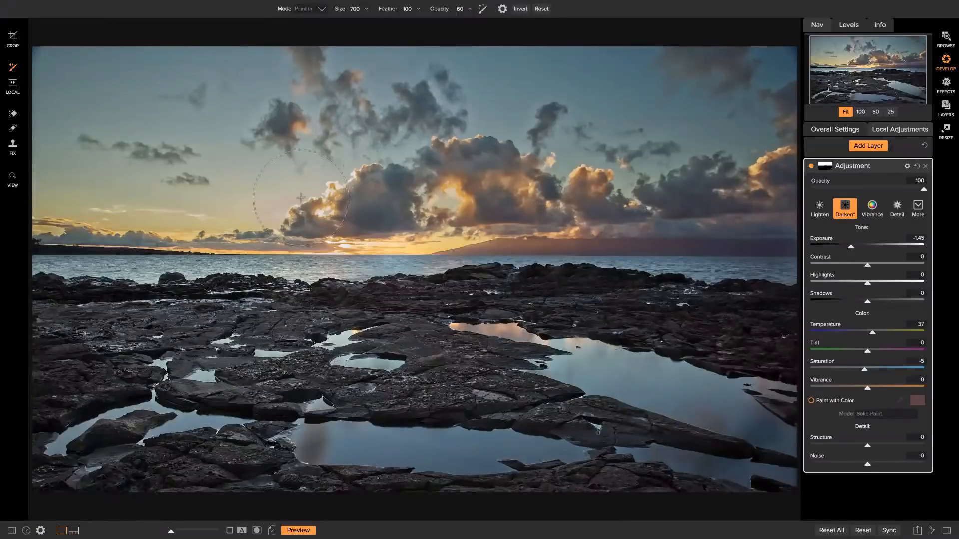
# Add a Vibrance adjustment layer and lower its opacity to about 41
pyautogui.click(870, 146)
pyautogui.click(867, 207)
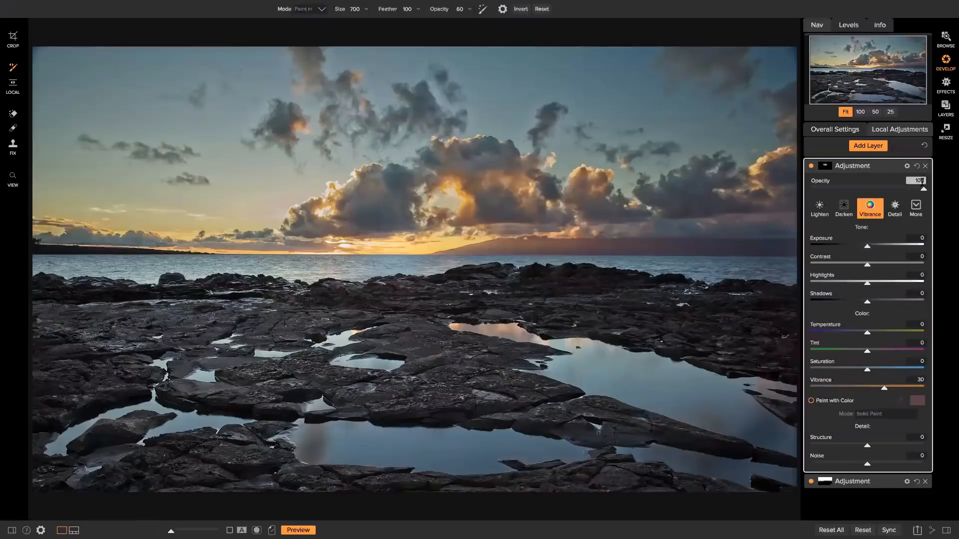
pyautogui.moveTo(921, 187); pyautogui.dragTo(857, 189)
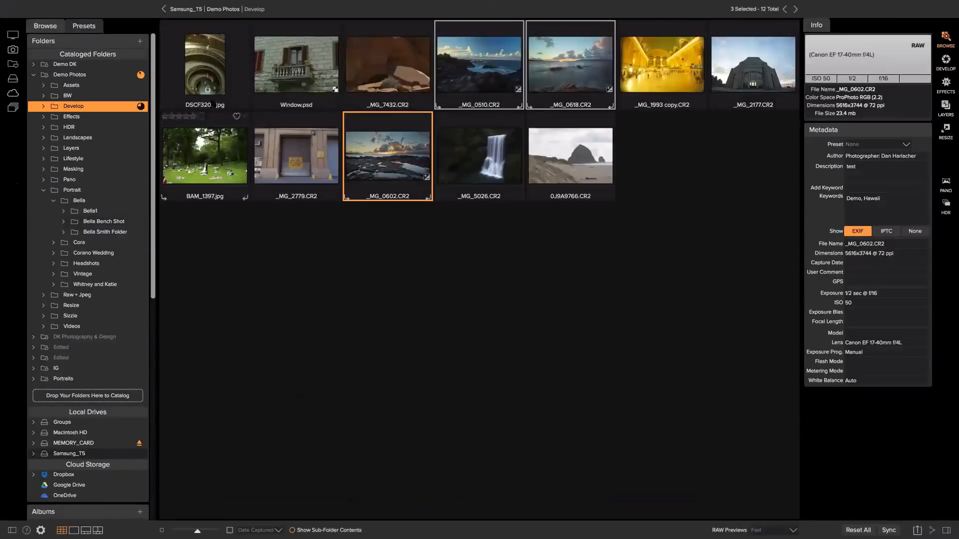
# Browse from Demo Photos to Portrait › Headshots and open Mikala065.JPG in Effects
pyautogui.click(221, 7)
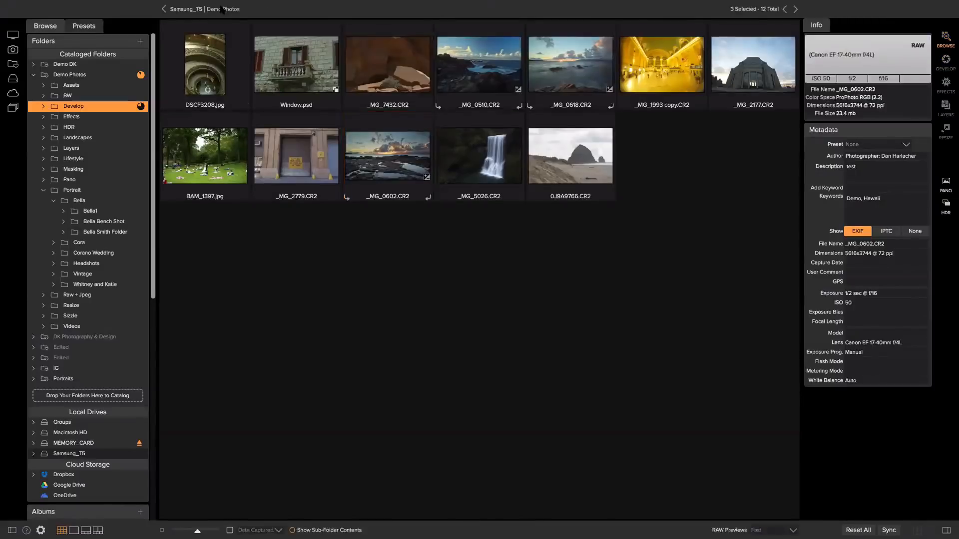
pyautogui.click(470, 53)
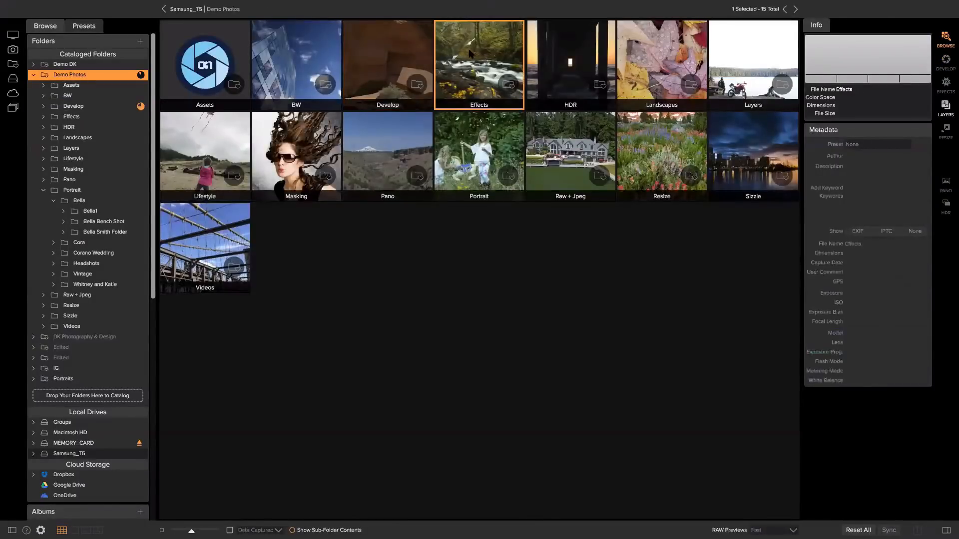
pyautogui.doubleClick(470, 53)
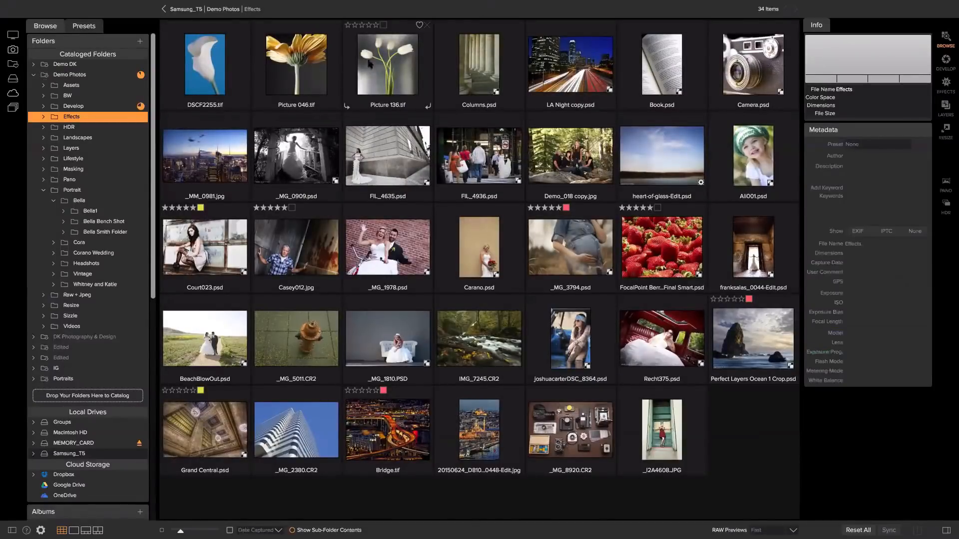
pyautogui.click(239, 9)
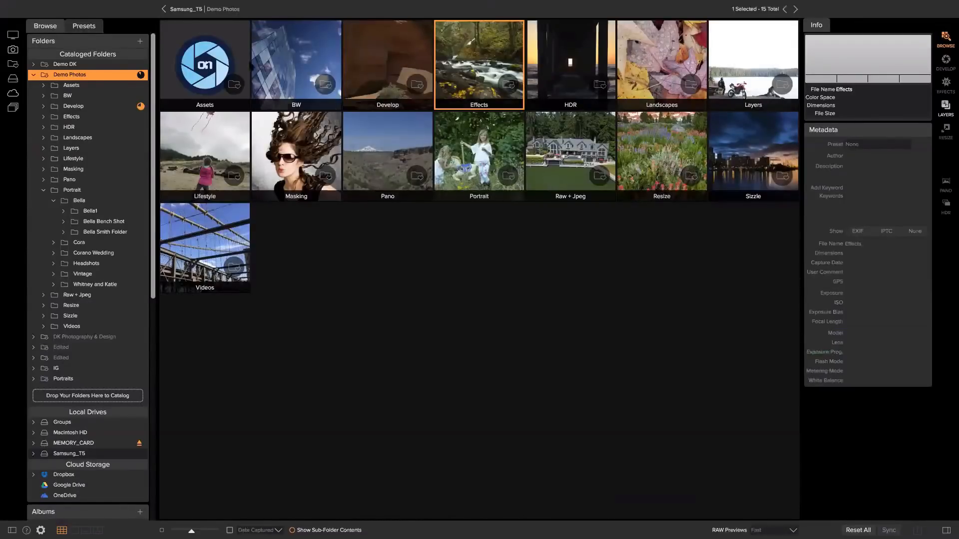
pyautogui.doubleClick(455, 135)
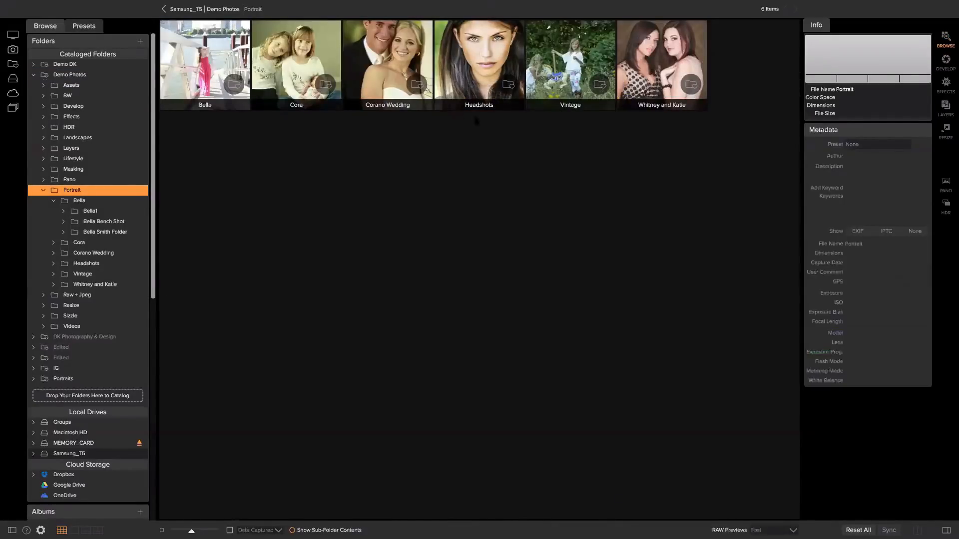
pyautogui.click(496, 70)
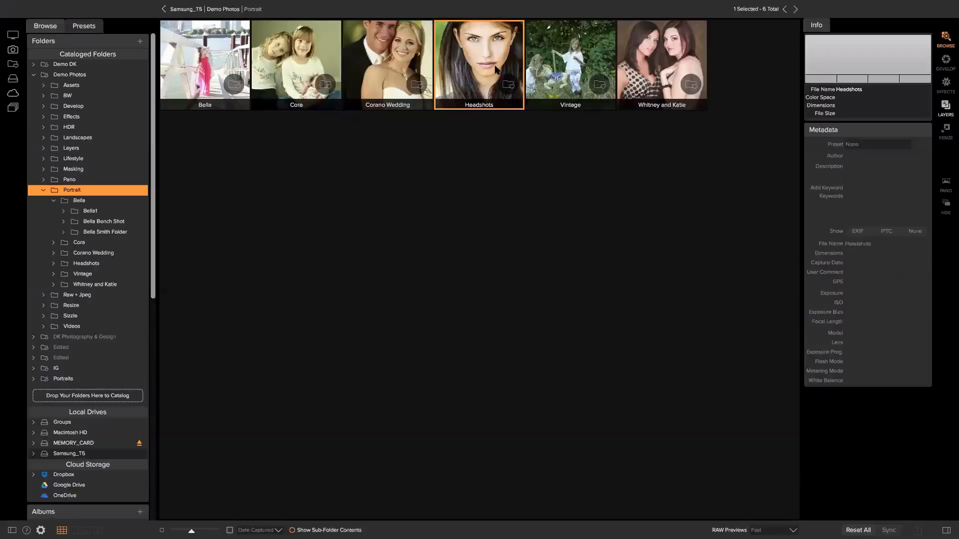
pyautogui.doubleClick(496, 70)
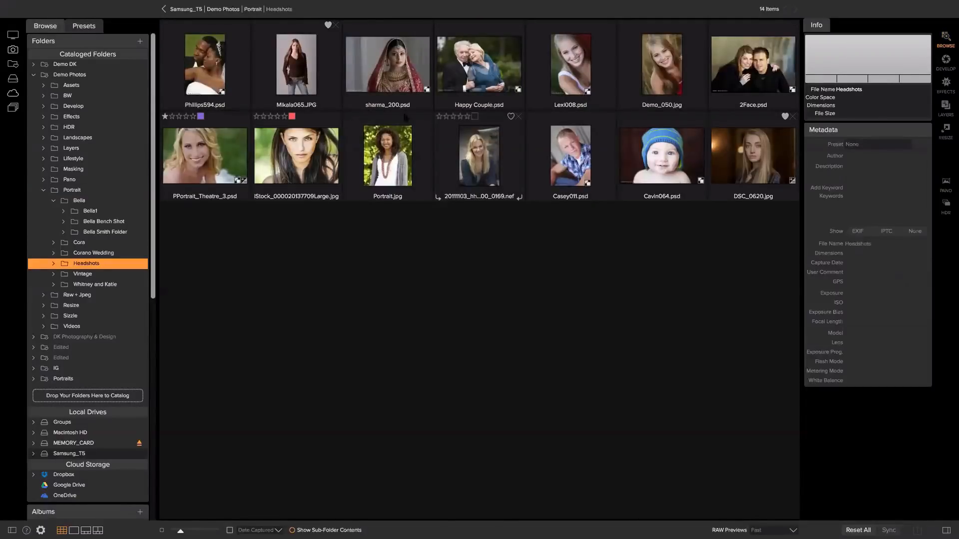
pyautogui.click(271, 60)
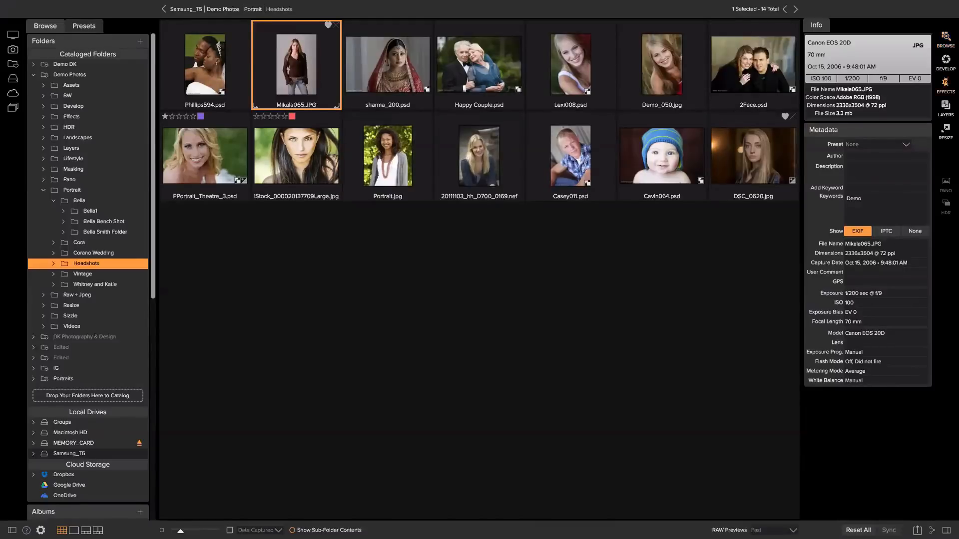
pyautogui.click(945, 84)
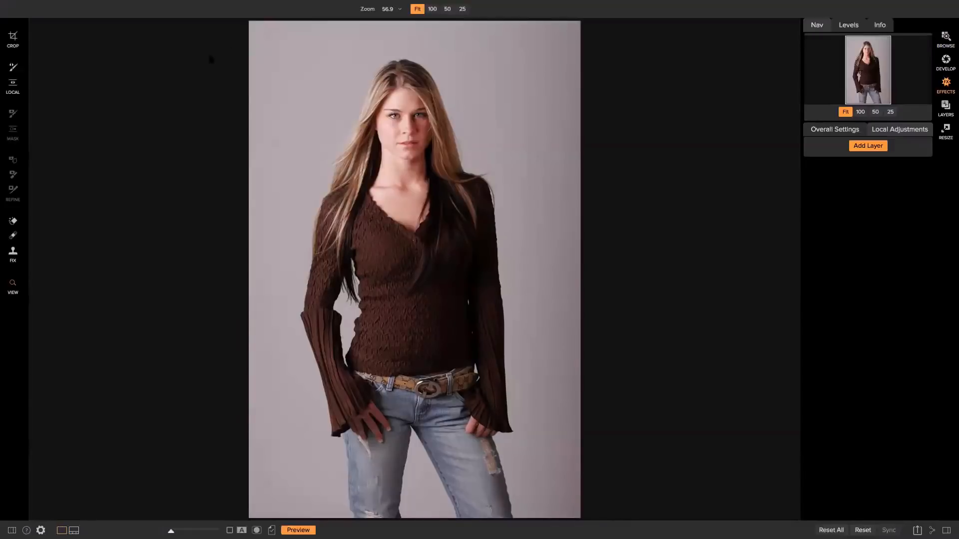
# Toggle the side panels off and back on, then scroll the preset category list
pyautogui.press('Tab')
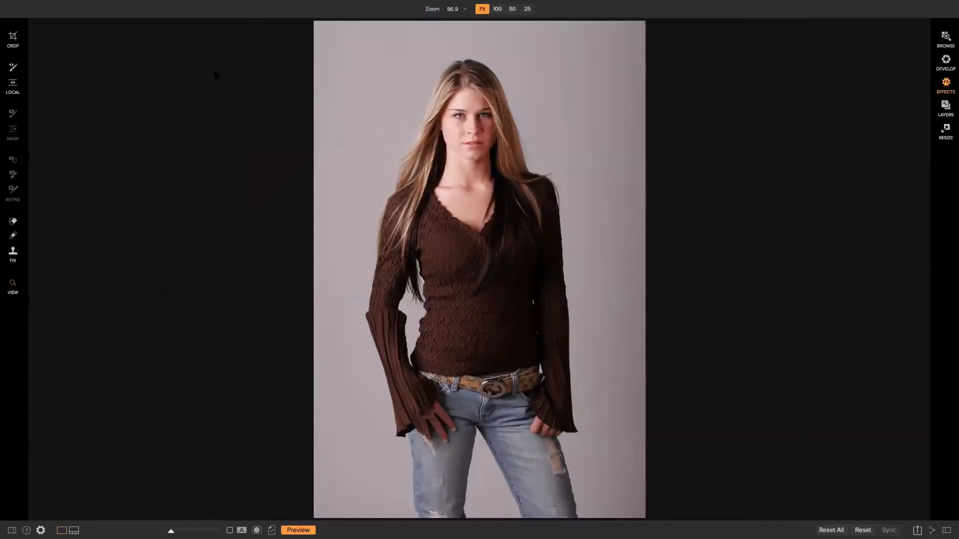
pyautogui.press('Tab')
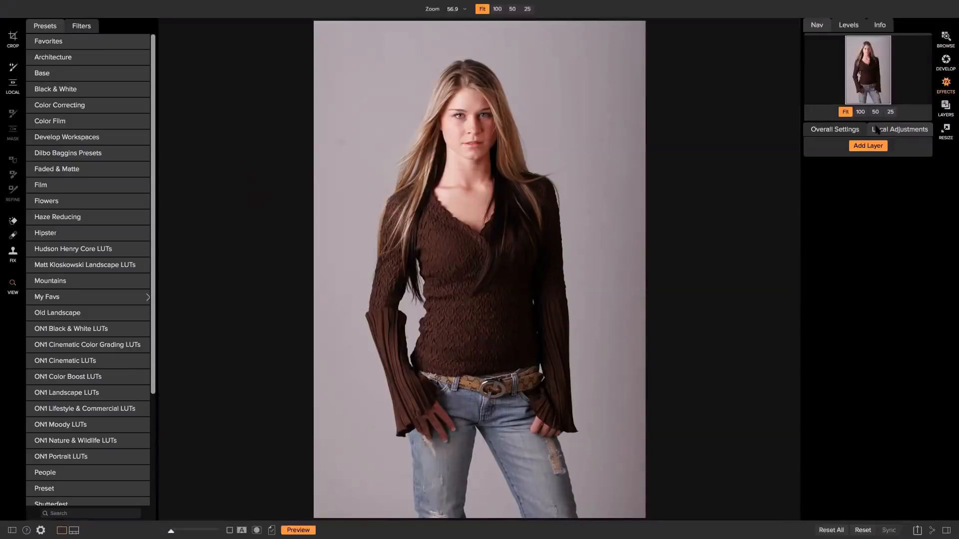
pyautogui.press('Tab')
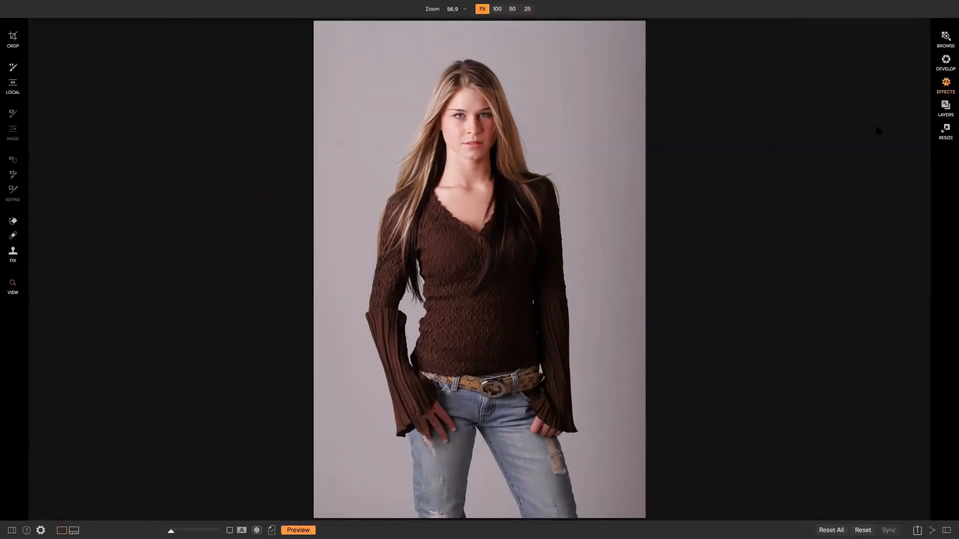
pyautogui.press('Tab')
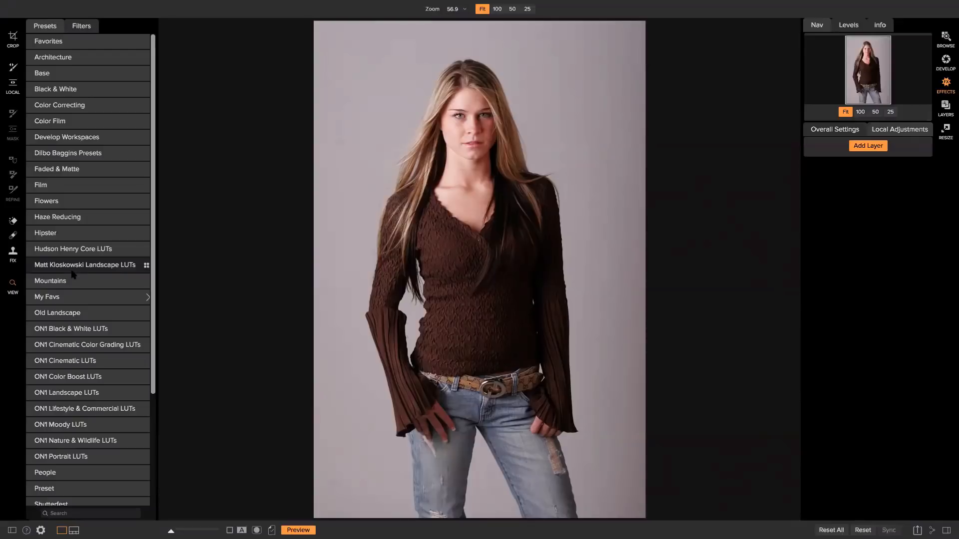
pyautogui.scroll(-3, 73, 274)
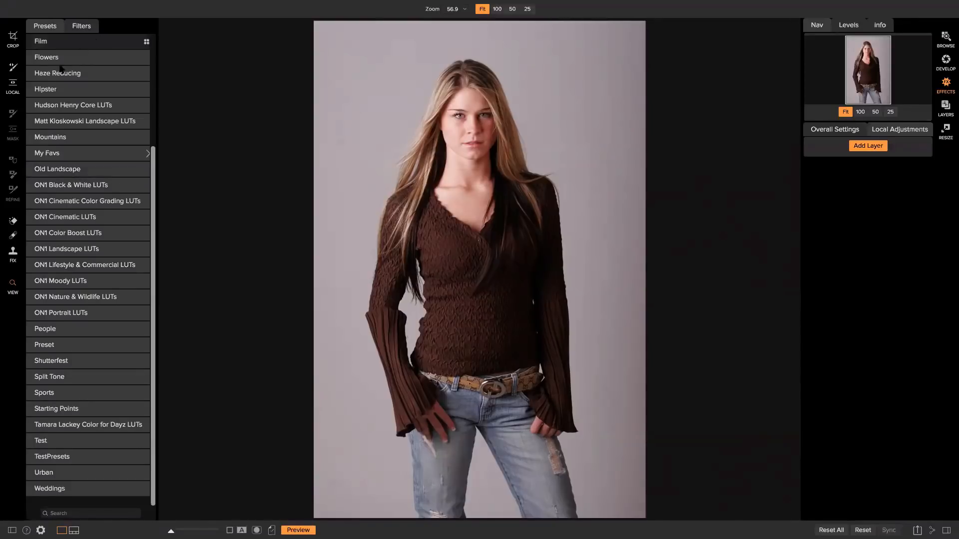
pyautogui.click(84, 28)
pyautogui.click(47, 39)
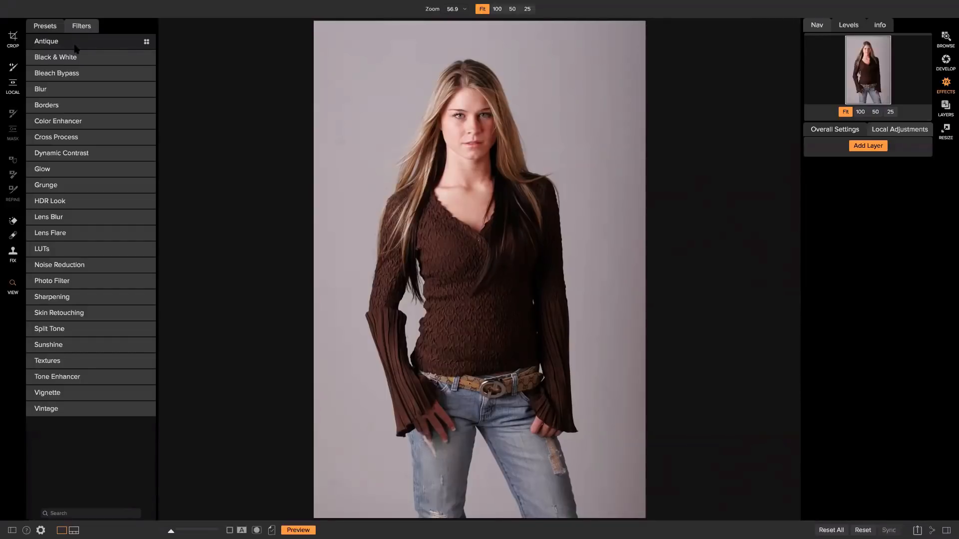
pyautogui.click(45, 28)
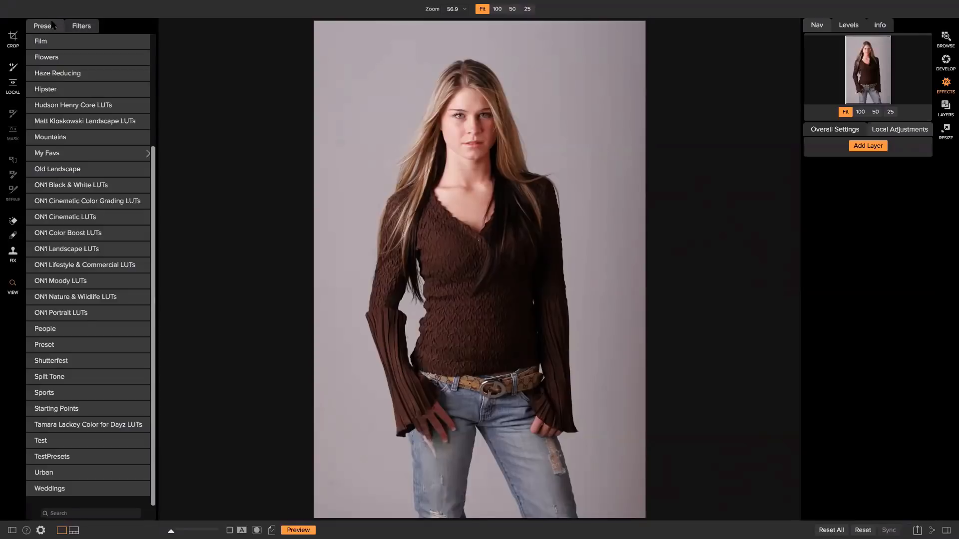
# Scroll through the preset categories and open Faded & Matte
pyautogui.scroll(3, 95, 157)
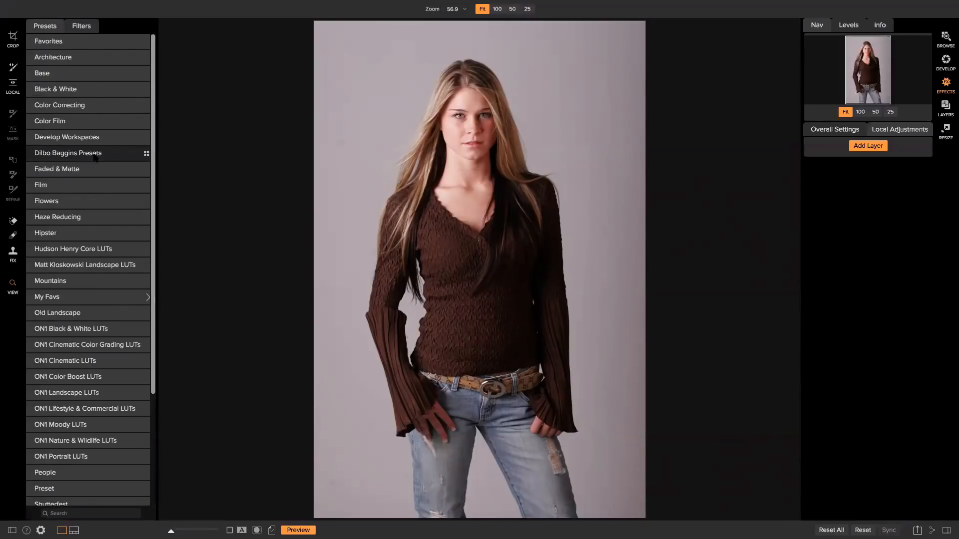
pyautogui.scroll(-1, 96, 152)
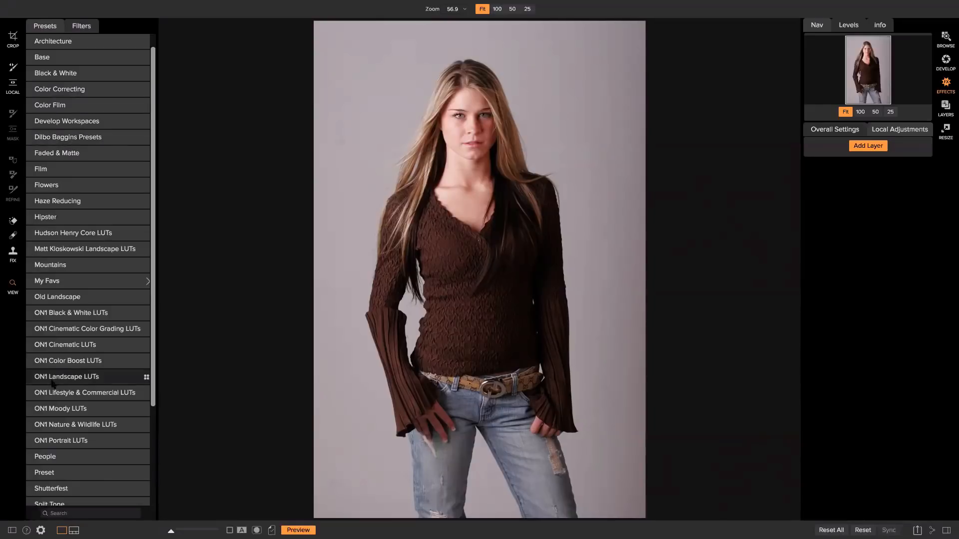
pyautogui.scroll(-5, 74, 369)
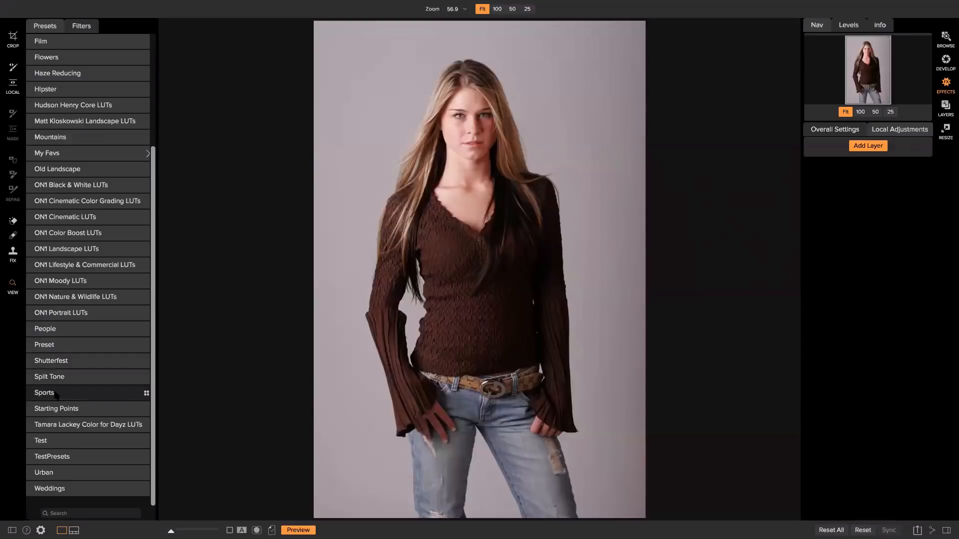
pyautogui.scroll(5, 60, 394)
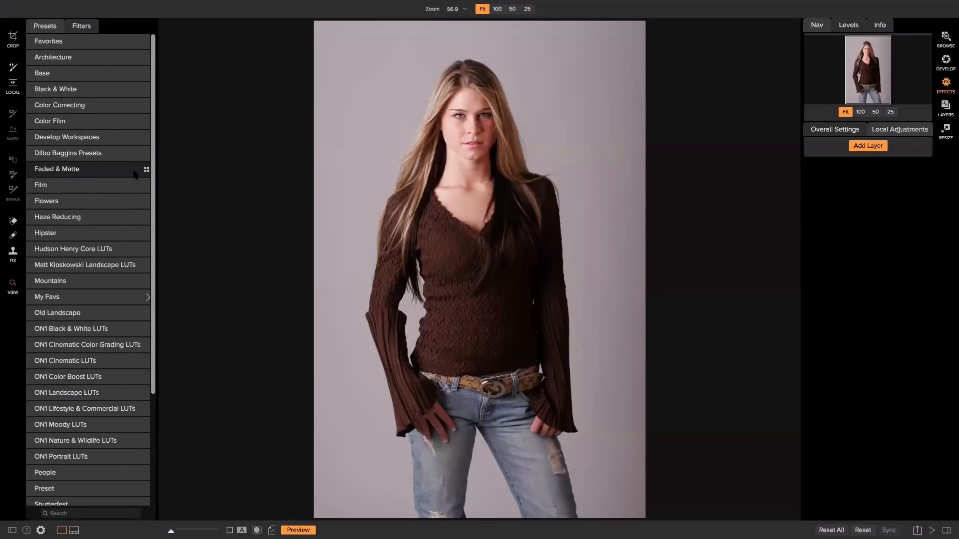
pyautogui.click(106, 171)
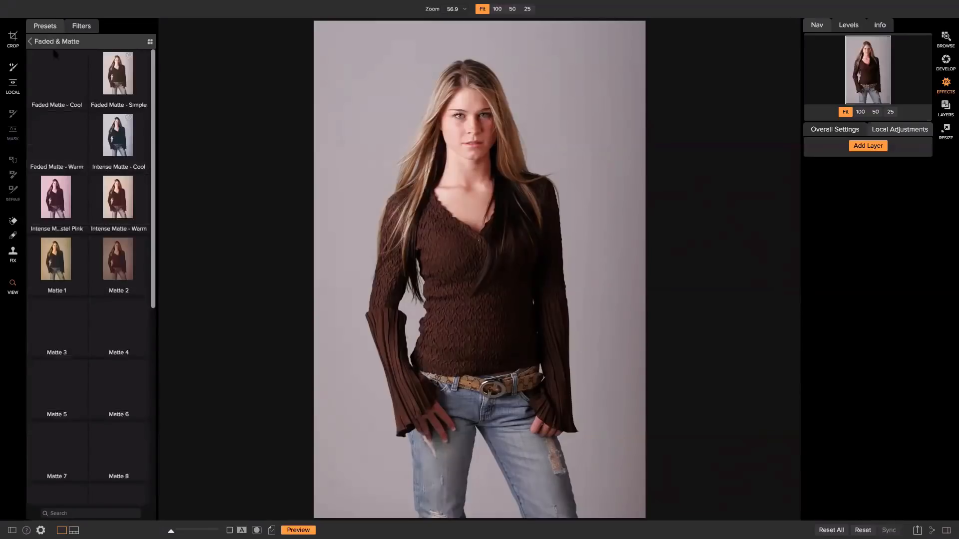
# Show the Faded & Matte presets as a smaller-thumbnail grid and apply Matte 3
pyautogui.click(150, 42)
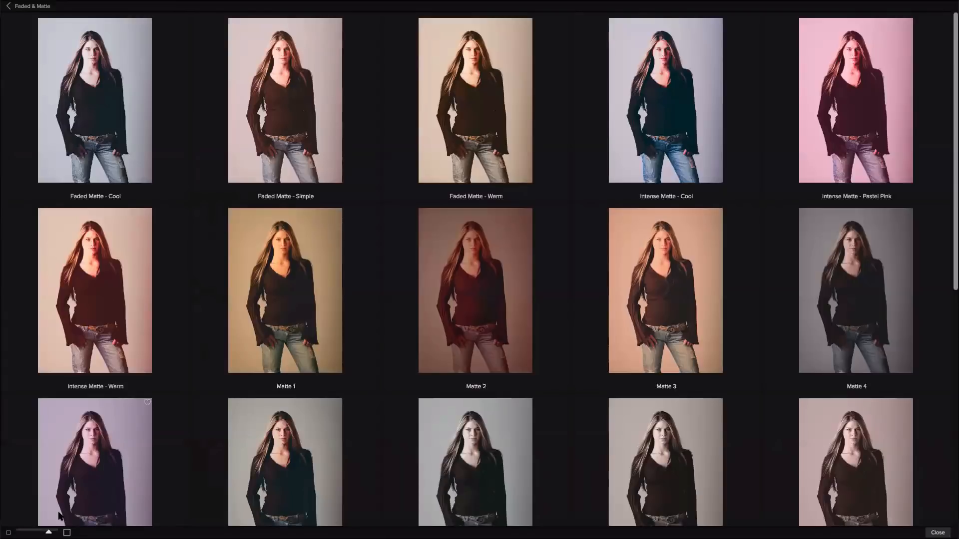
pyautogui.moveTo(49, 532); pyautogui.dragTo(34, 532)
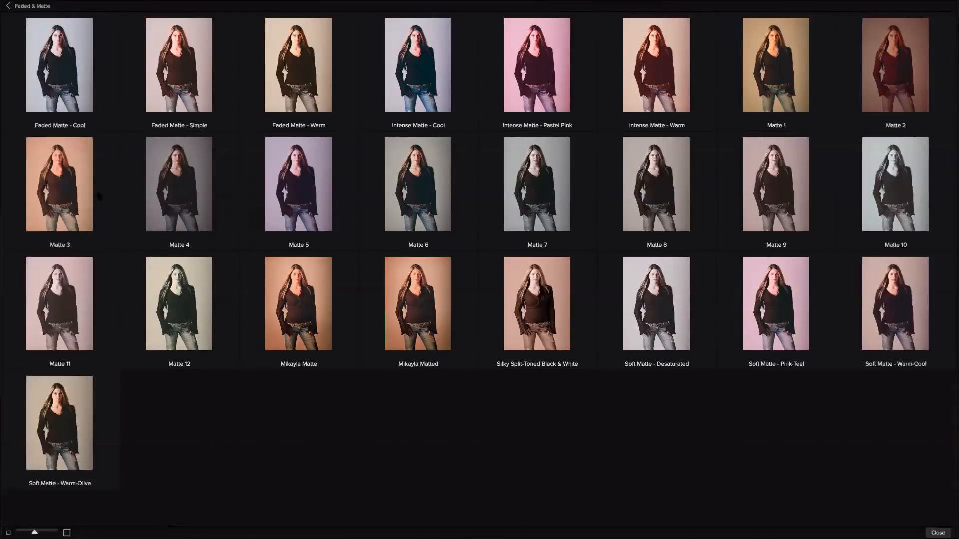
pyautogui.click(54, 169)
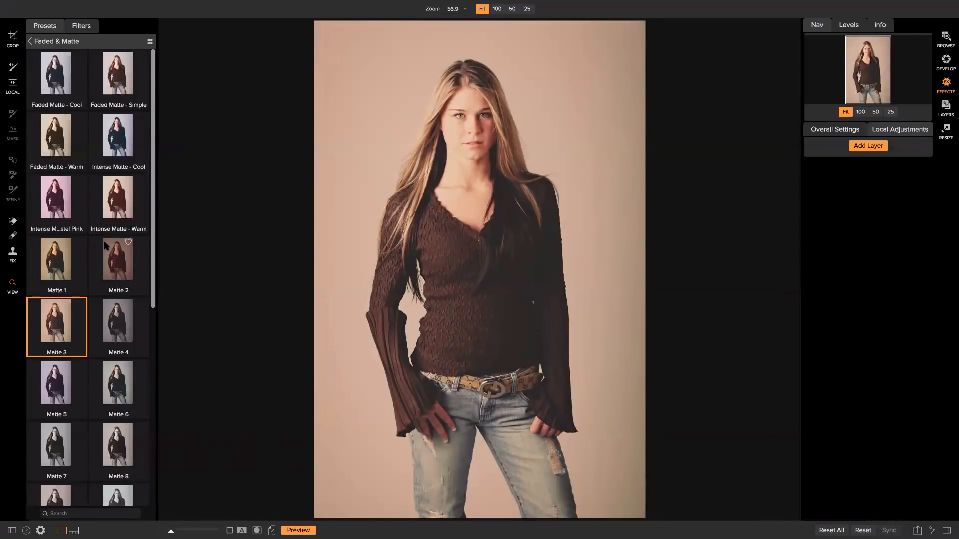
pyautogui.click(852, 132)
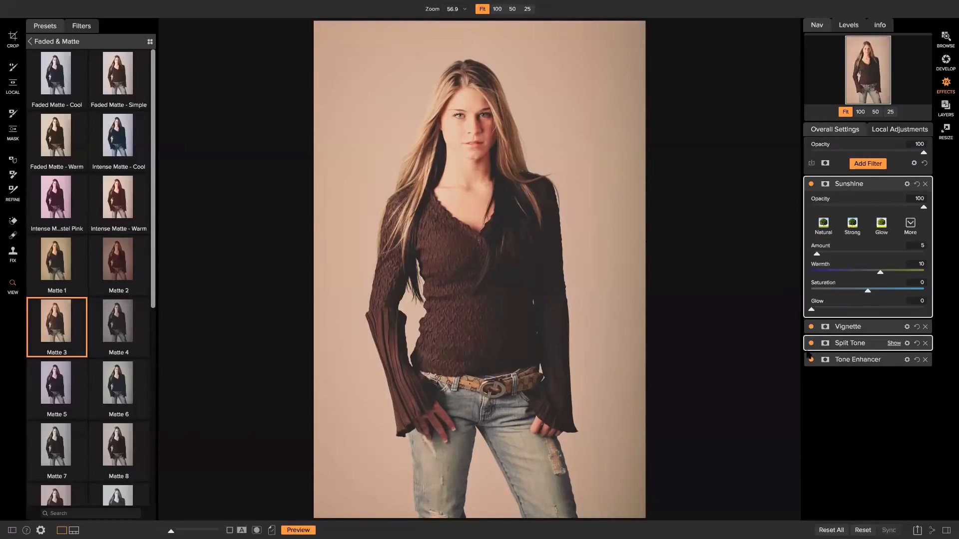
pyautogui.click(811, 184)
pyautogui.click(811, 326)
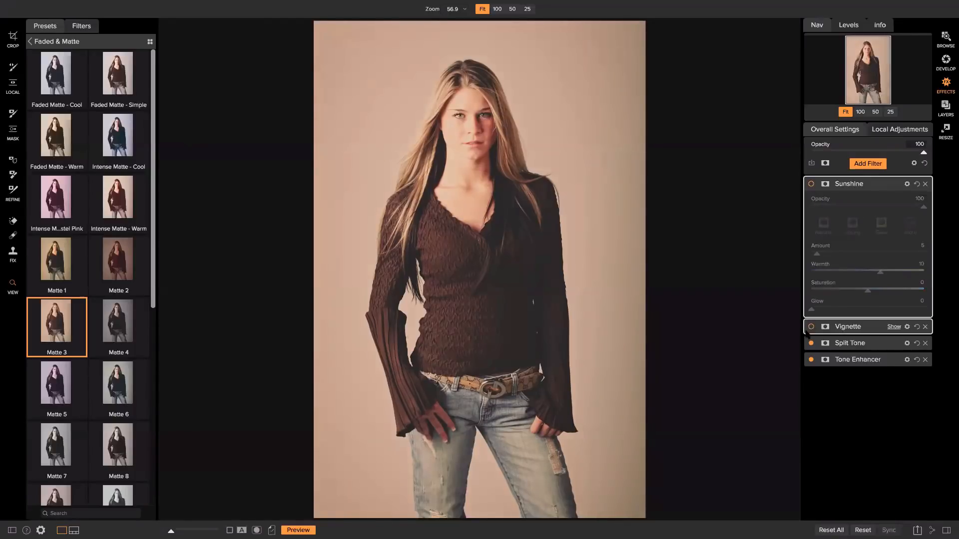
pyautogui.click(811, 343)
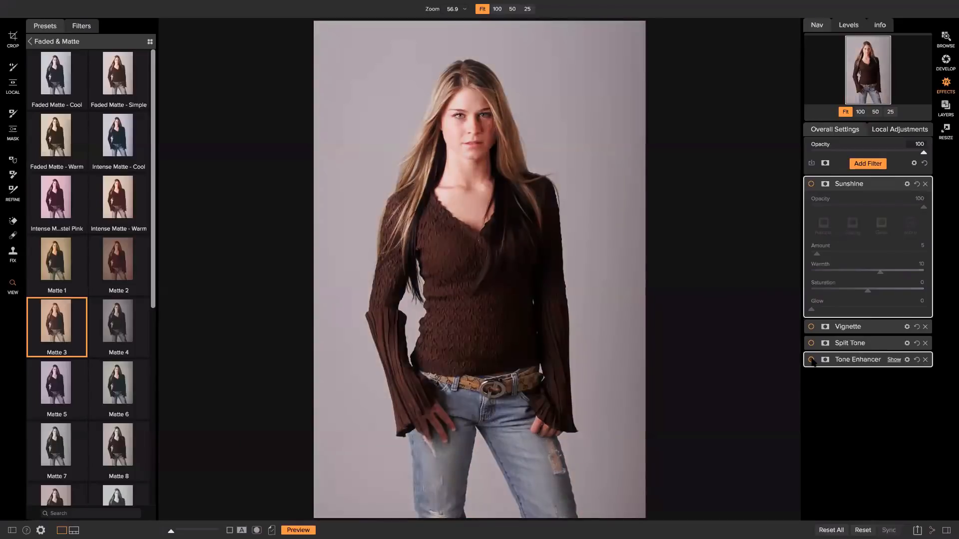
pyautogui.click(810, 359)
pyautogui.click(812, 360)
pyautogui.click(811, 359)
pyautogui.click(811, 343)
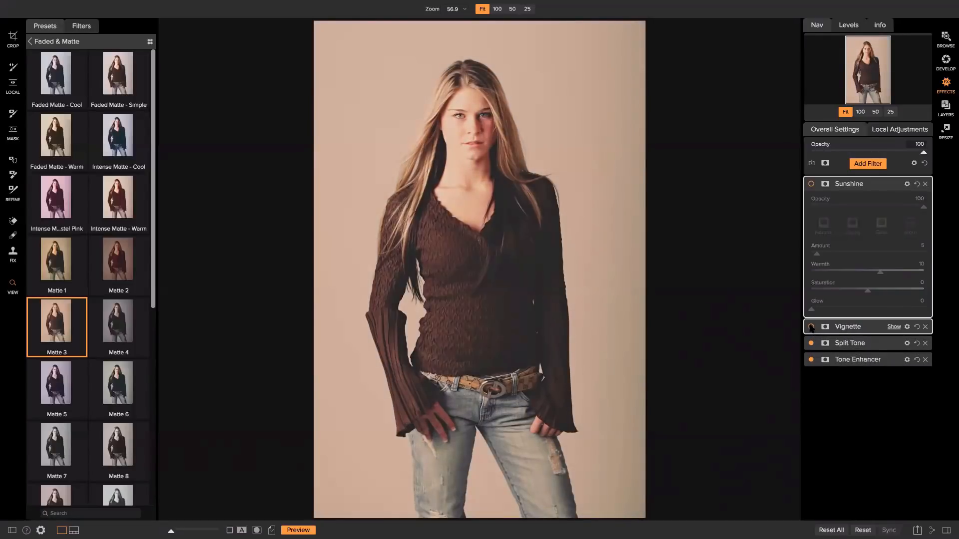
pyautogui.click(810, 327)
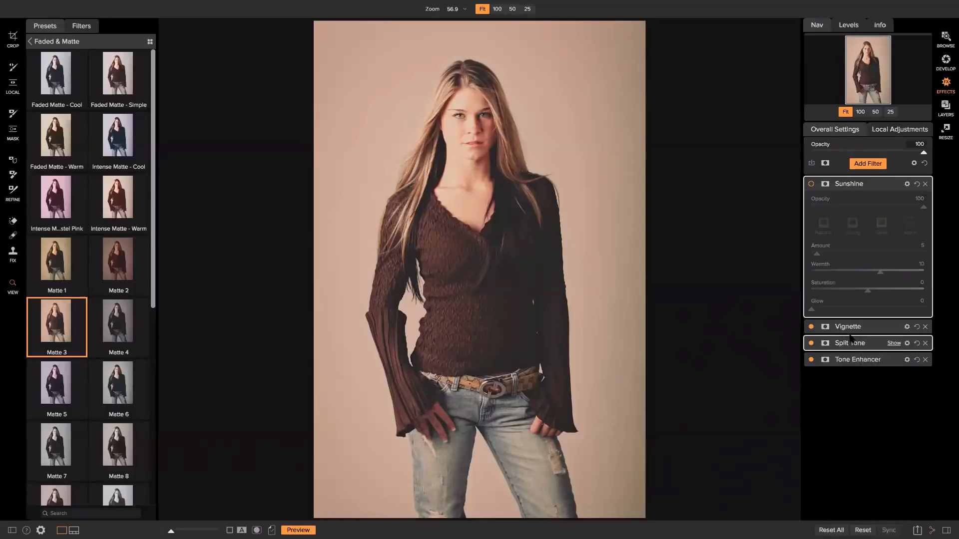
pyautogui.click(811, 184)
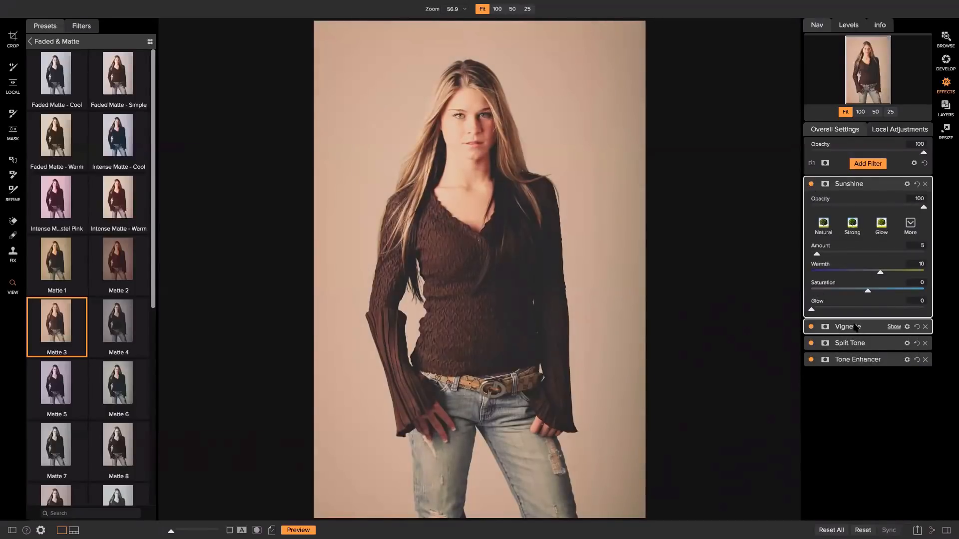
pyautogui.click(925, 327)
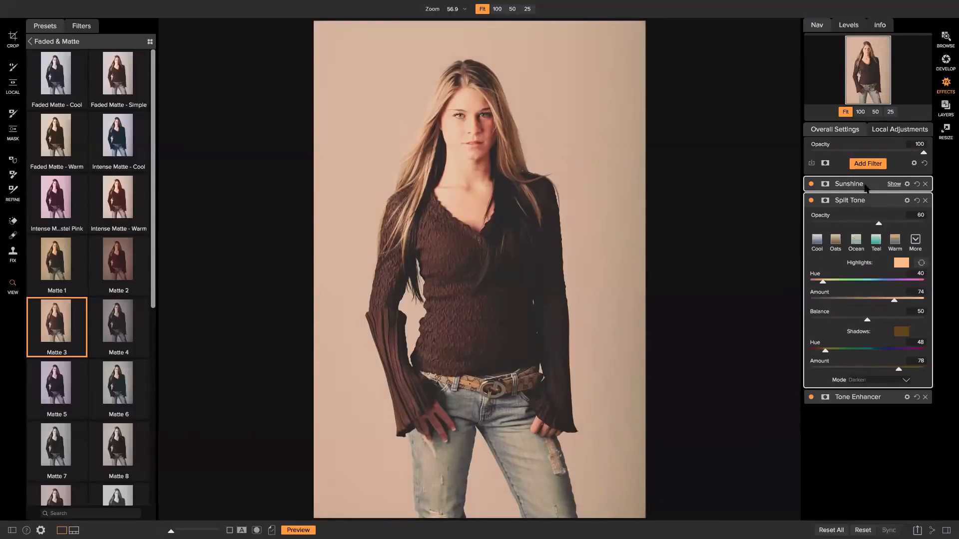
pyautogui.click(869, 186)
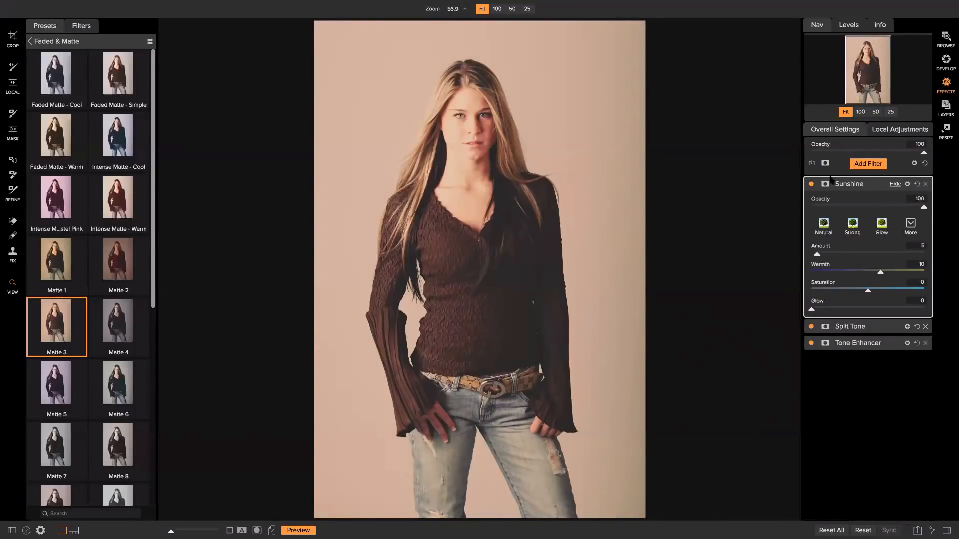
pyautogui.click(861, 324)
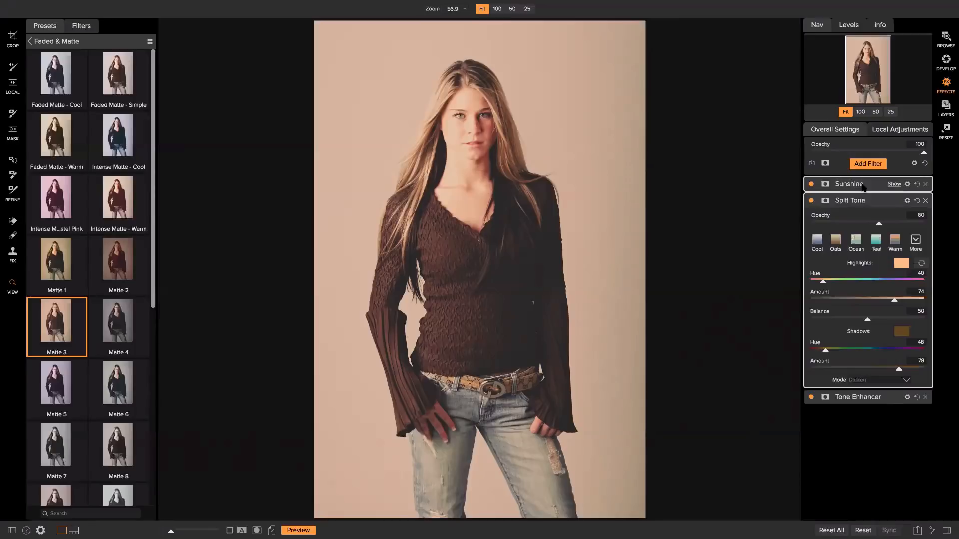
pyautogui.click(859, 184)
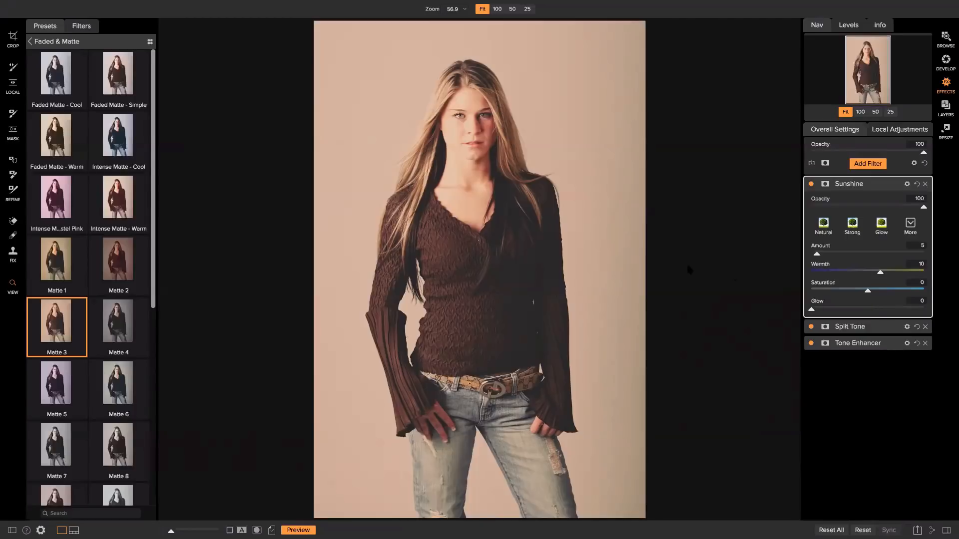
pyautogui.click(854, 327)
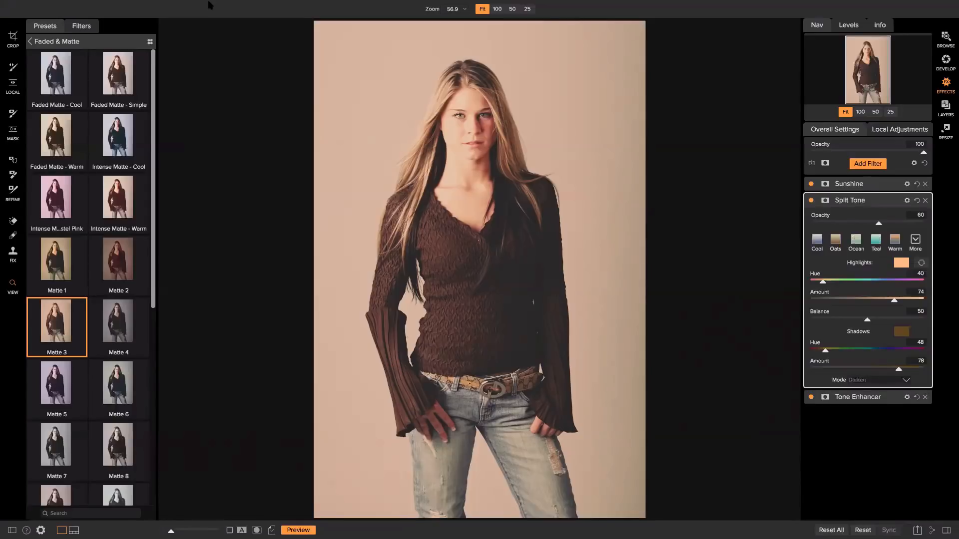
# Turn off Solo Mode and expand both the Sunshine and Tone Enhancer filters
pyautogui.click(220, 6)
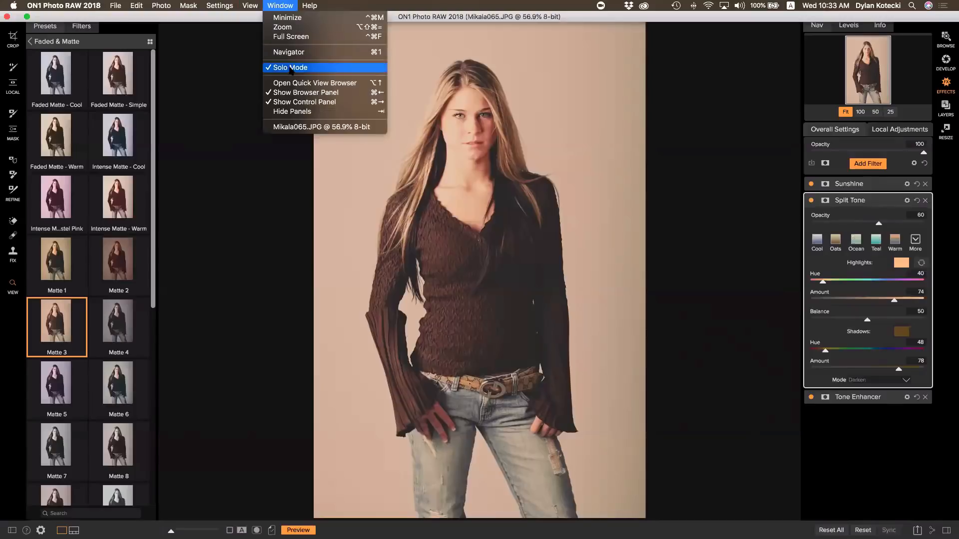
pyautogui.click(293, 69)
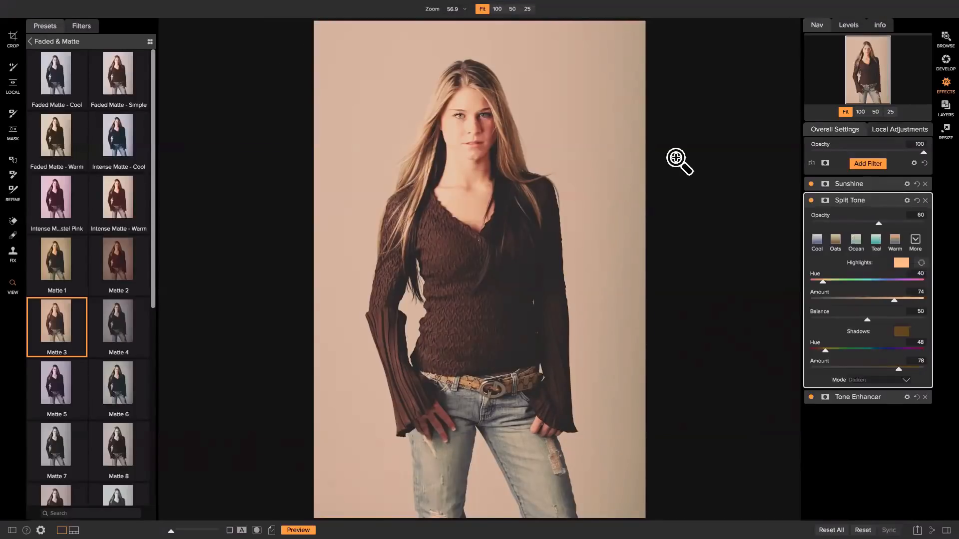
pyautogui.click(869, 184)
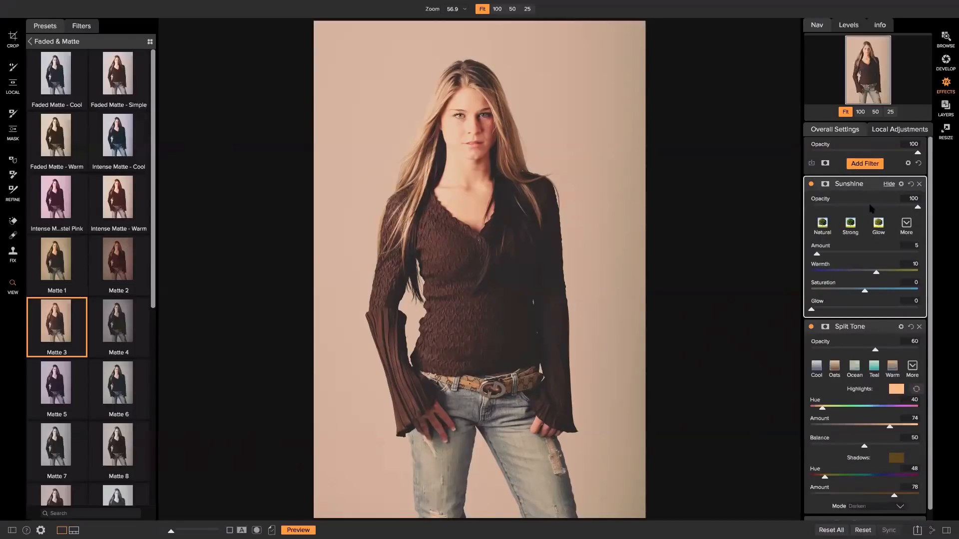
pyautogui.scroll(-1, 880, 212)
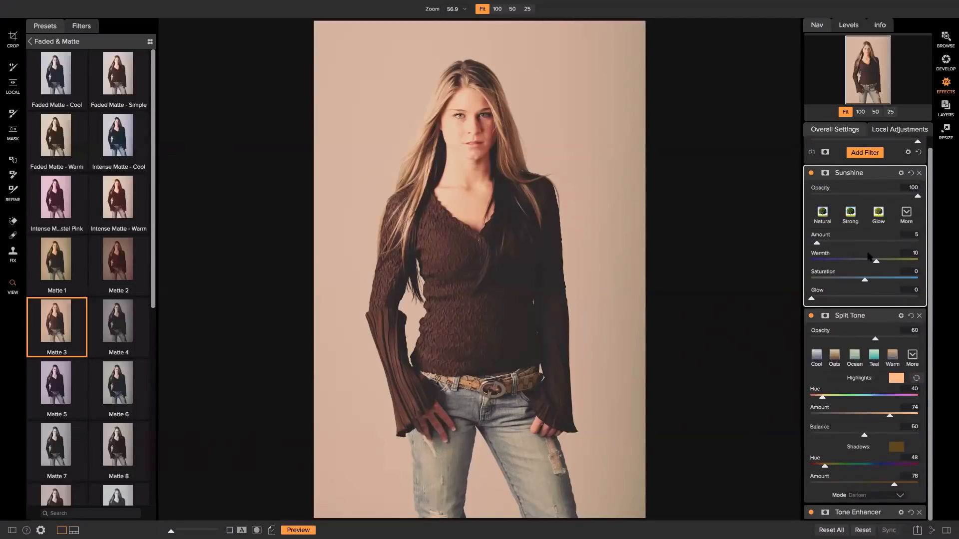
pyautogui.click(841, 510)
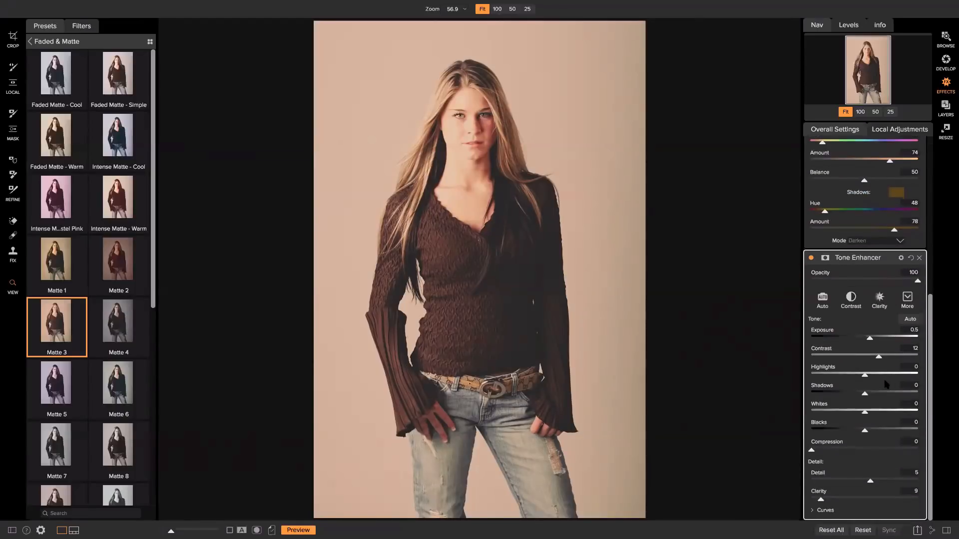
# Scroll the filter panel back, then switch Solo Mode on again from the Window menu
pyautogui.scroll(3, 872, 382)
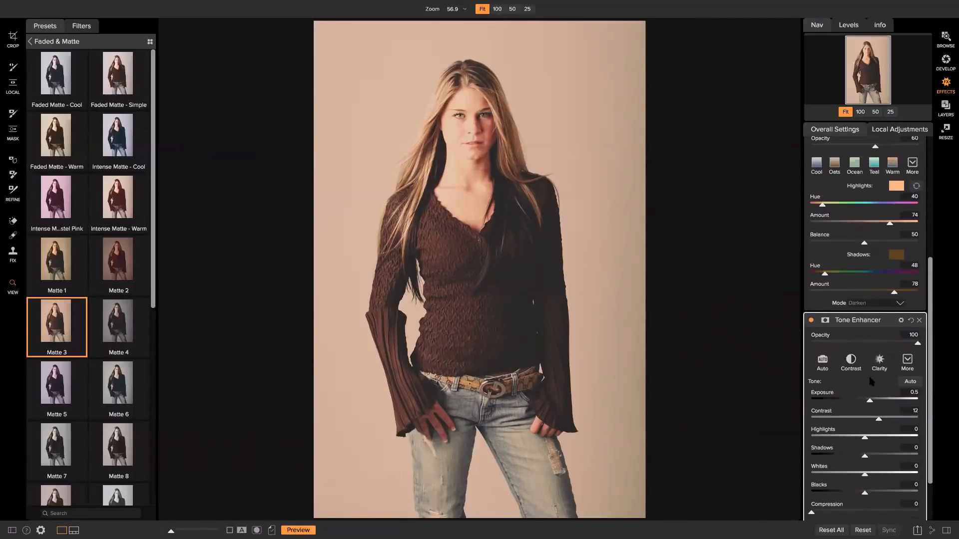
pyautogui.scroll(3, 872, 383)
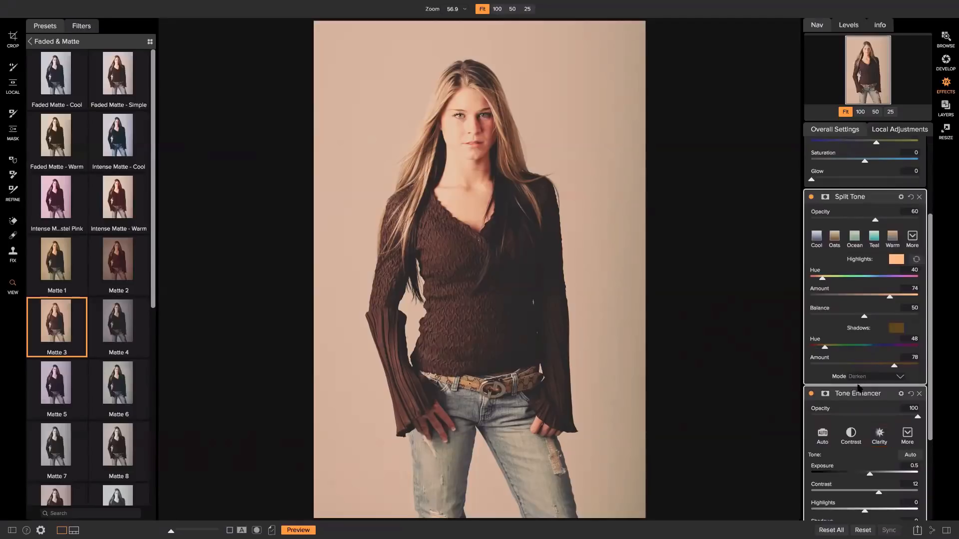
pyautogui.scroll(5, 868, 382)
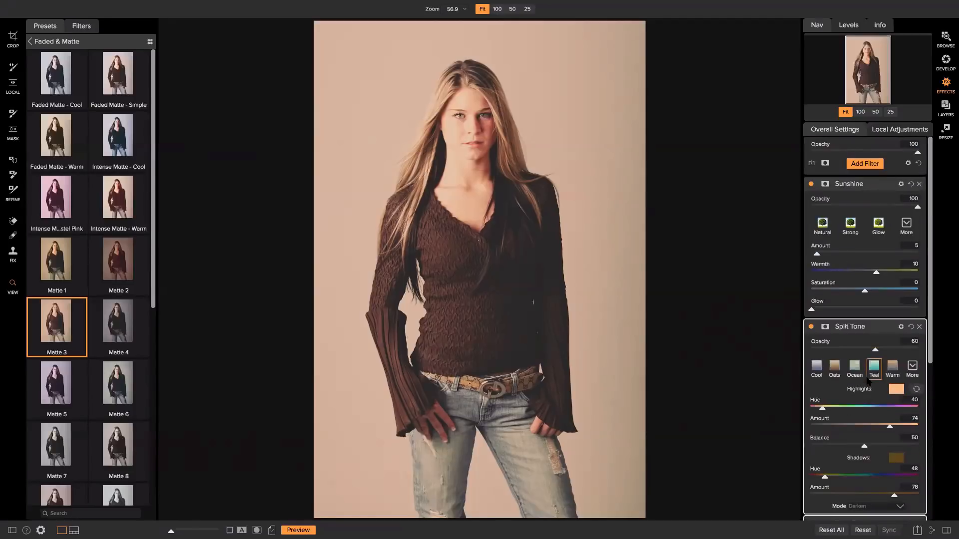
pyautogui.scroll(-1, 867, 382)
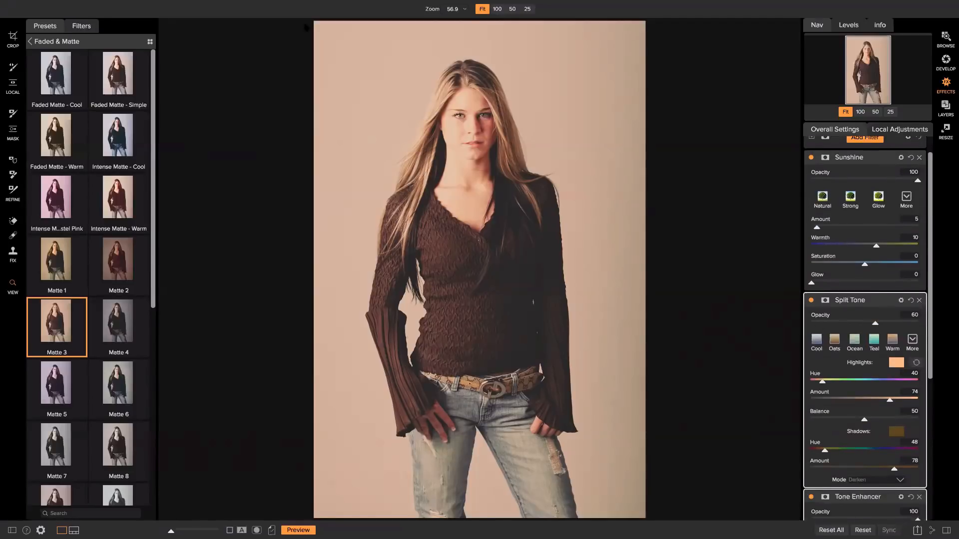
pyautogui.moveTo(212, 4)
pyautogui.click(268, 5)
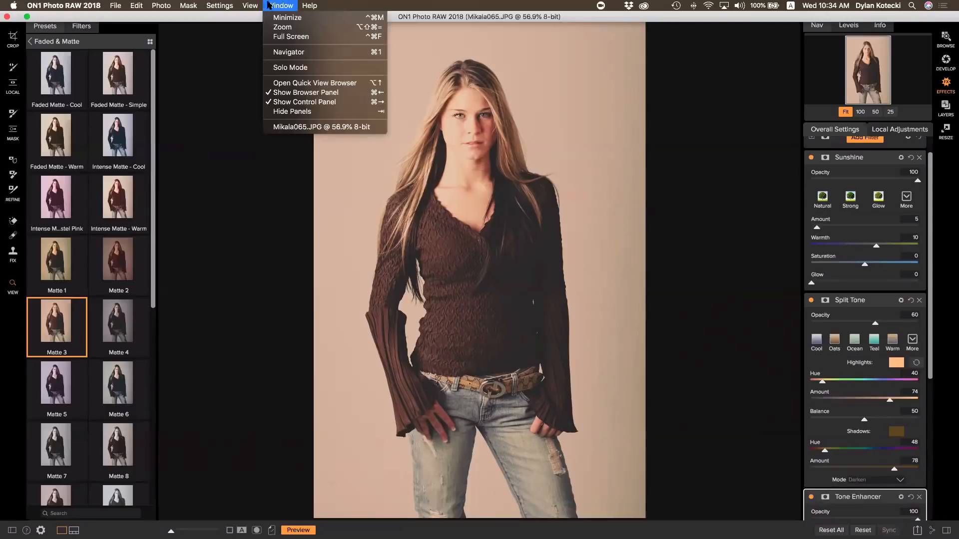
pyautogui.click(290, 68)
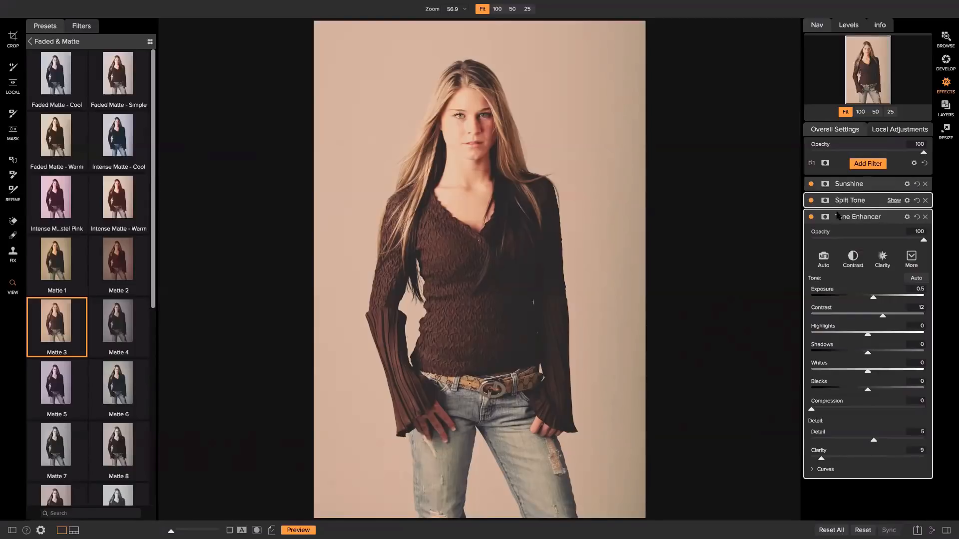
# Add a Dynamic Contrast filter (Medium 15, Large 20) above the Sunshine and Split Tone filters
pyautogui.click(856, 200)
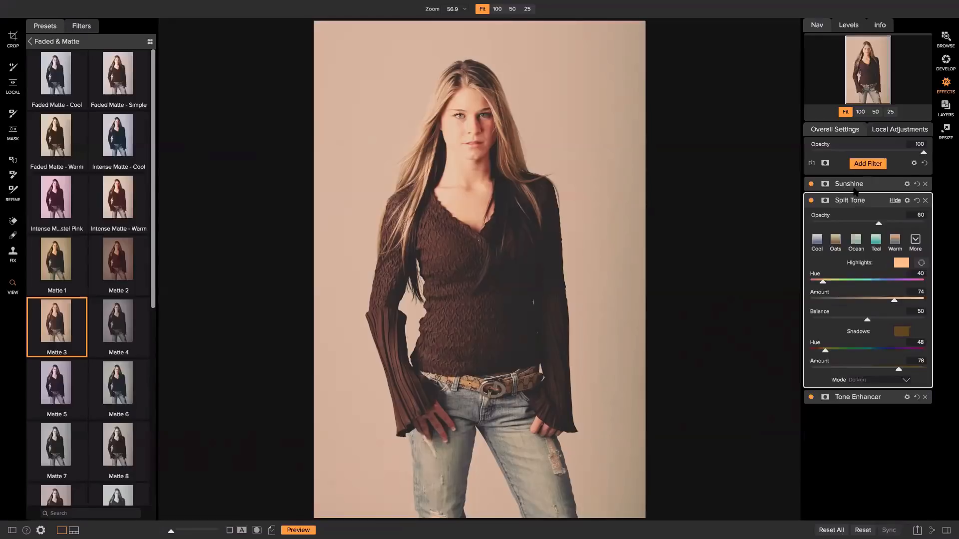
pyautogui.click(853, 184)
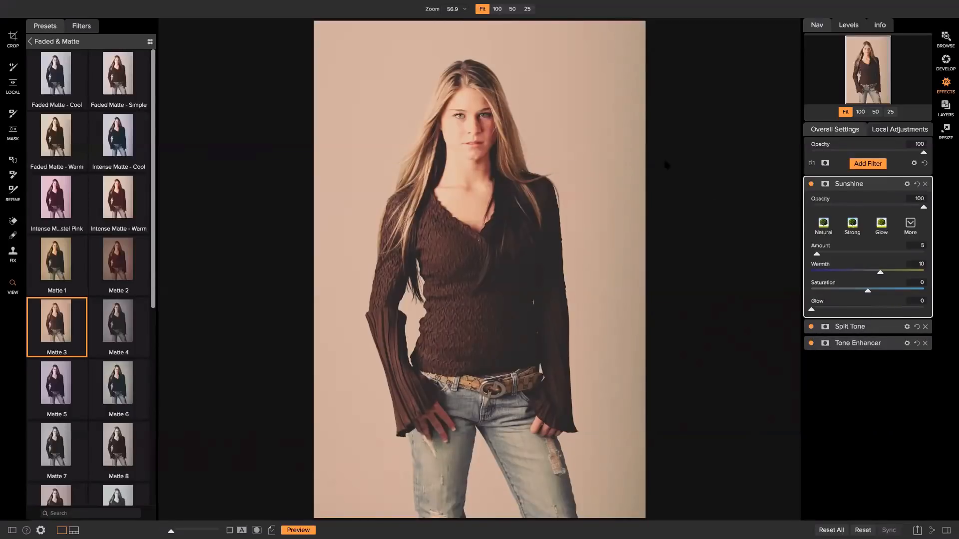
pyautogui.click(859, 165)
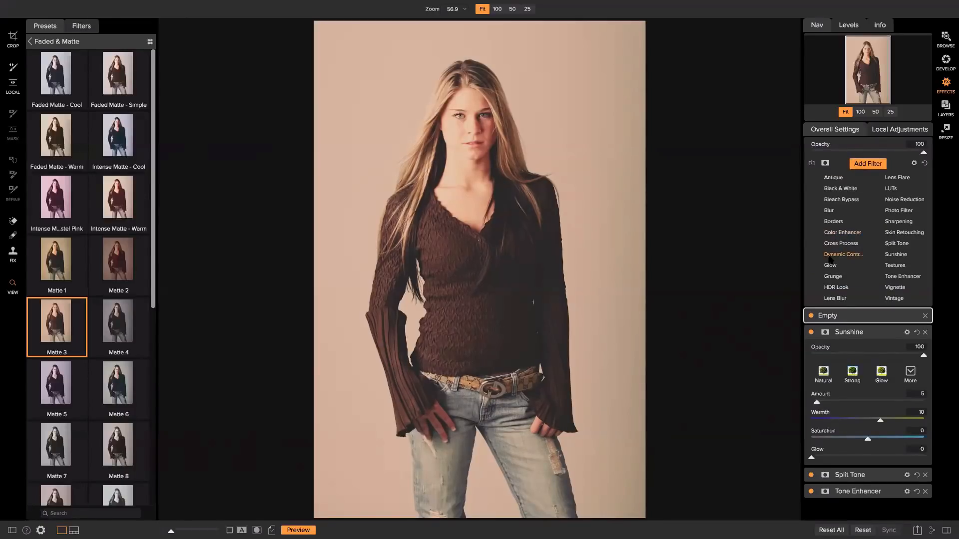
pyautogui.click(829, 256)
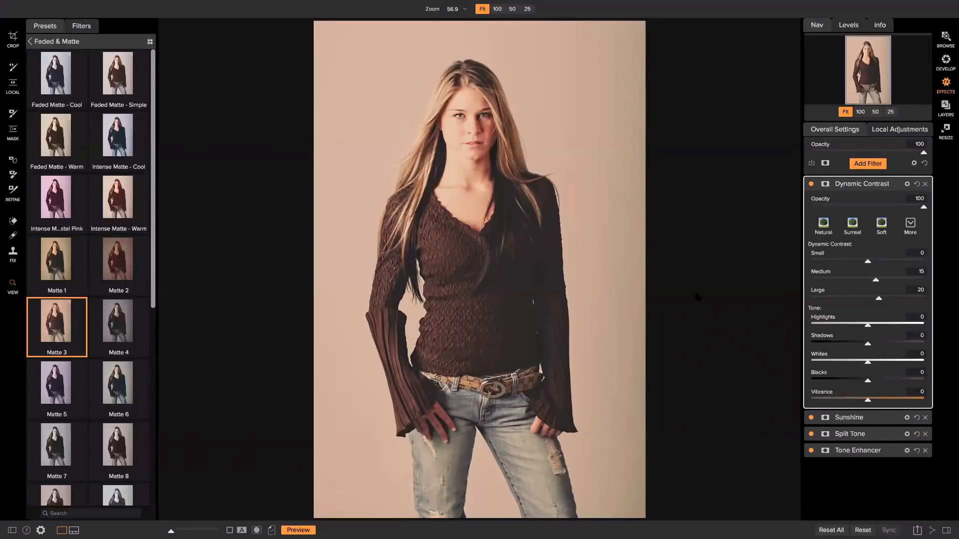
# Compare the portrait with Dynamic Contrast off and on, leaving it enabled, then pick the masking brush
pyautogui.click(811, 184)
pyautogui.click(810, 184)
pyautogui.click(811, 185)
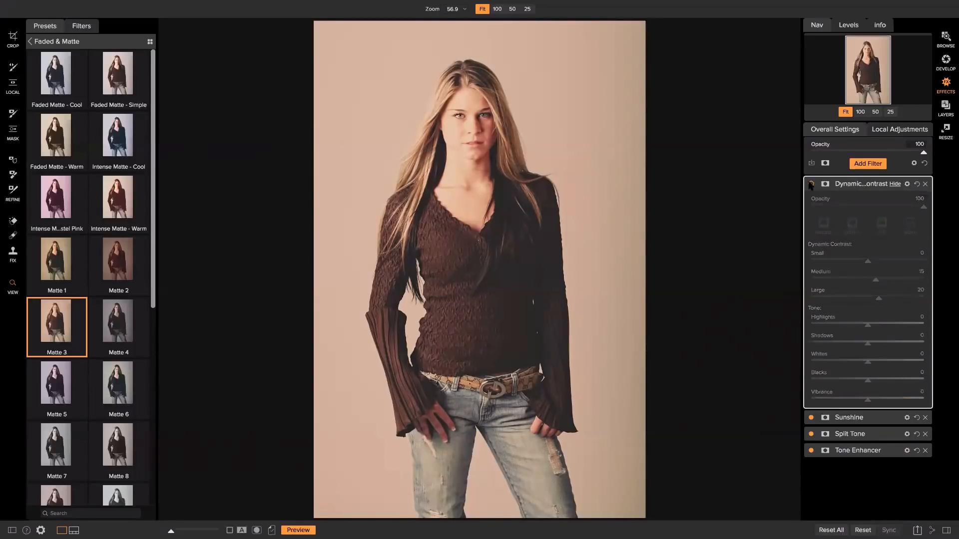
pyautogui.click(811, 184)
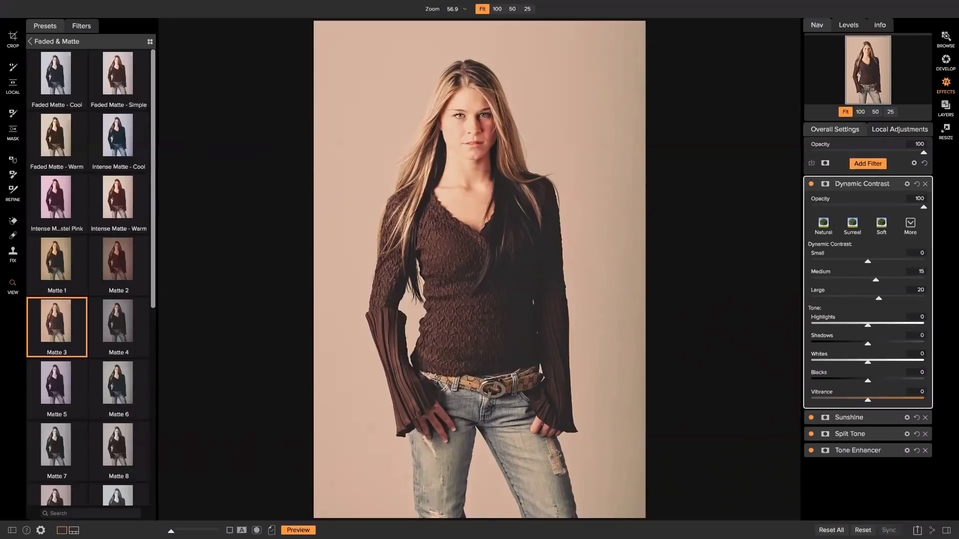
pyautogui.press('b')
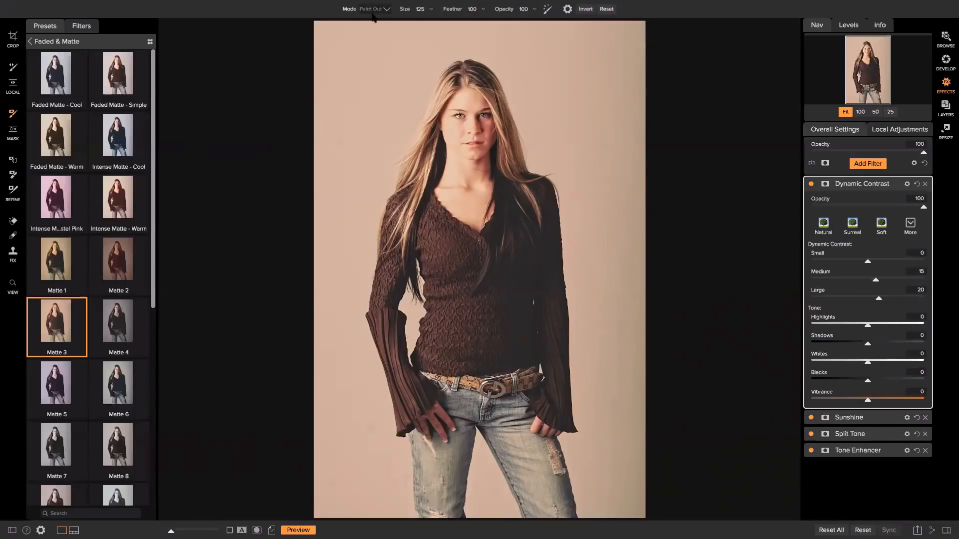
# With a size-200 brush, paint Dynamic Contrast out of the top-left and top-right background
pyautogui.press(']')
pyautogui.press(']')
pyautogui.press(']')
pyautogui.click(257, 531)
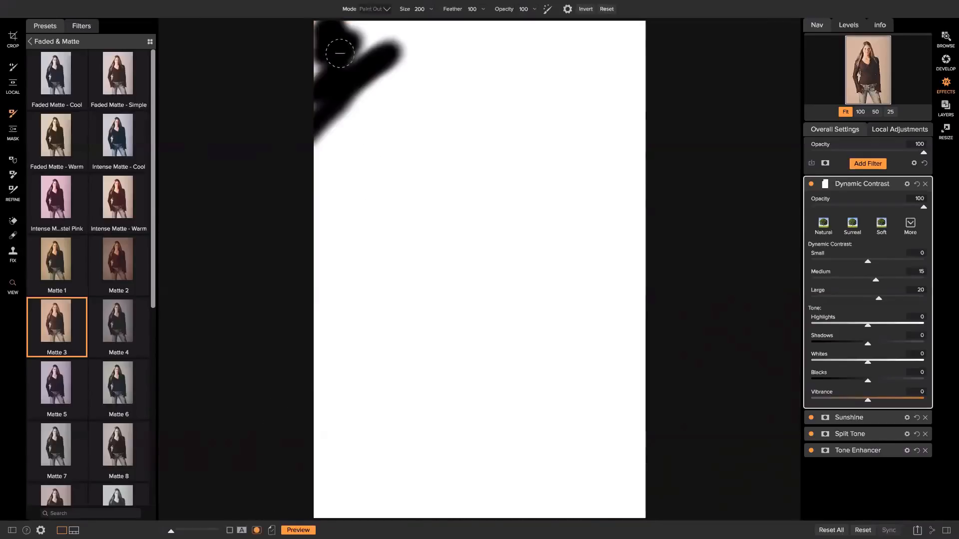
pyautogui.moveTo(348, 23)
pyautogui.mouseDown()
pyautogui.moveTo(372, 39)
pyautogui.moveTo(313, 70)
pyautogui.moveTo(309, 110)
pyautogui.mouseUp()
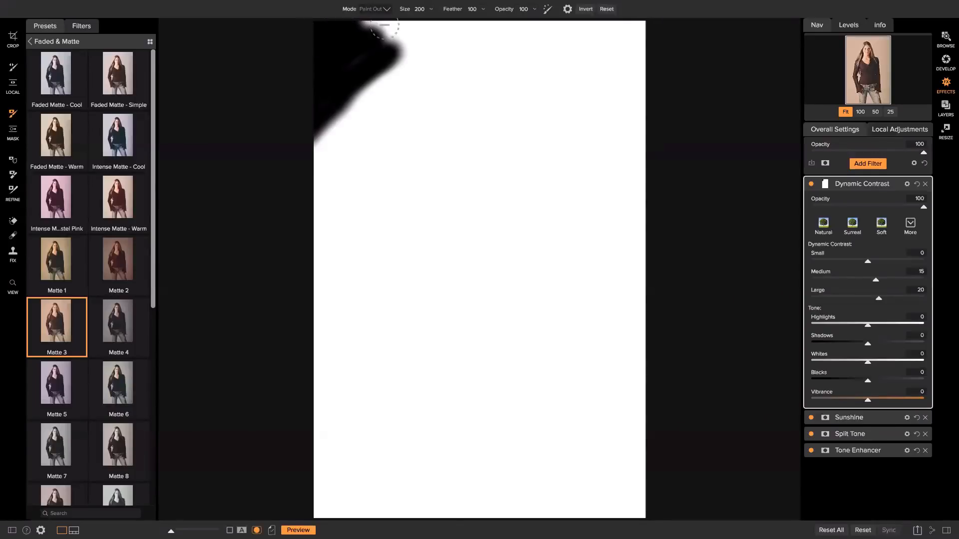
pyautogui.moveTo(384, 24)
pyautogui.mouseDown()
pyautogui.moveTo(396, 32)
pyautogui.moveTo(343, 60)
pyautogui.mouseUp()
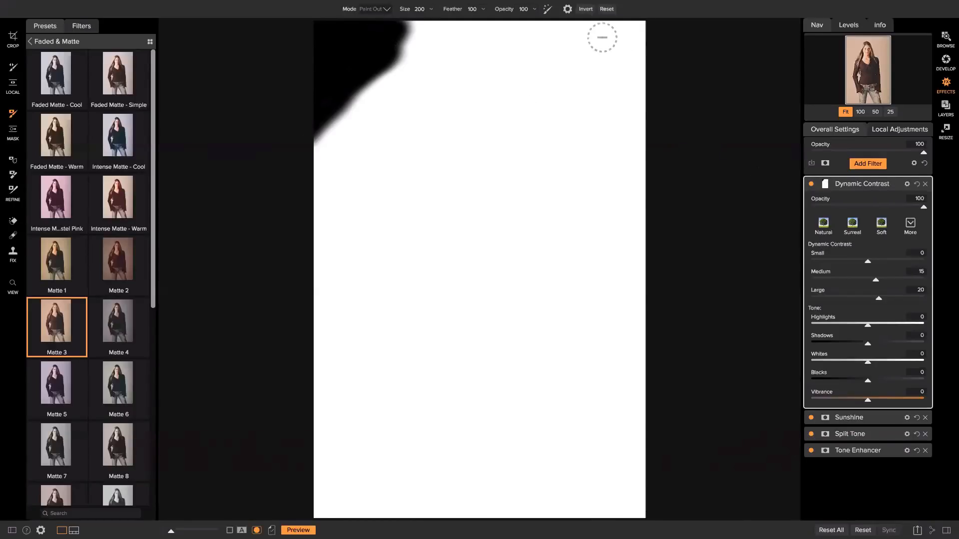
pyautogui.moveTo(616, 28)
pyautogui.mouseDown()
pyautogui.moveTo(644, 40)
pyautogui.moveTo(641, 25)
pyautogui.moveTo(646, 63)
pyautogui.moveTo(641, 21)
pyautogui.moveTo(634, 53)
pyautogui.mouseUp()
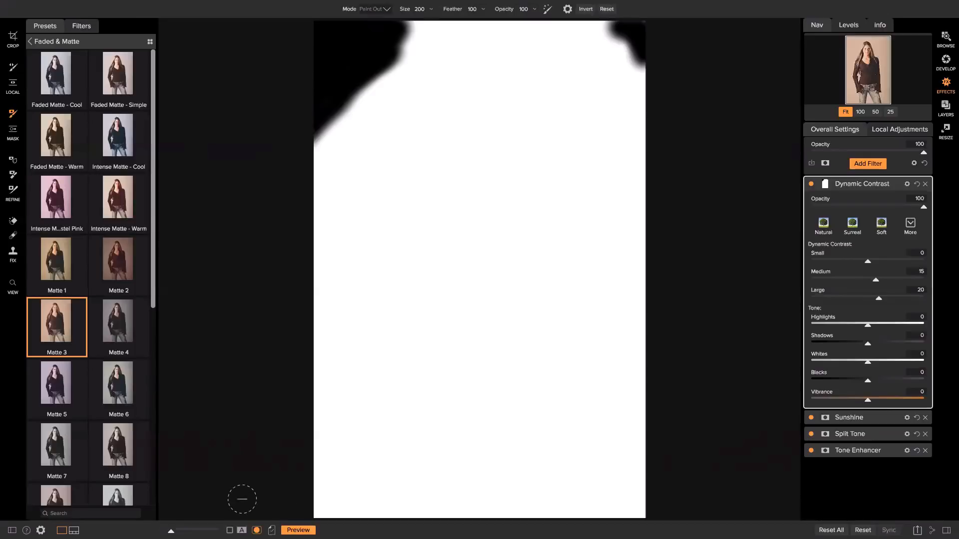
pyautogui.click(257, 530)
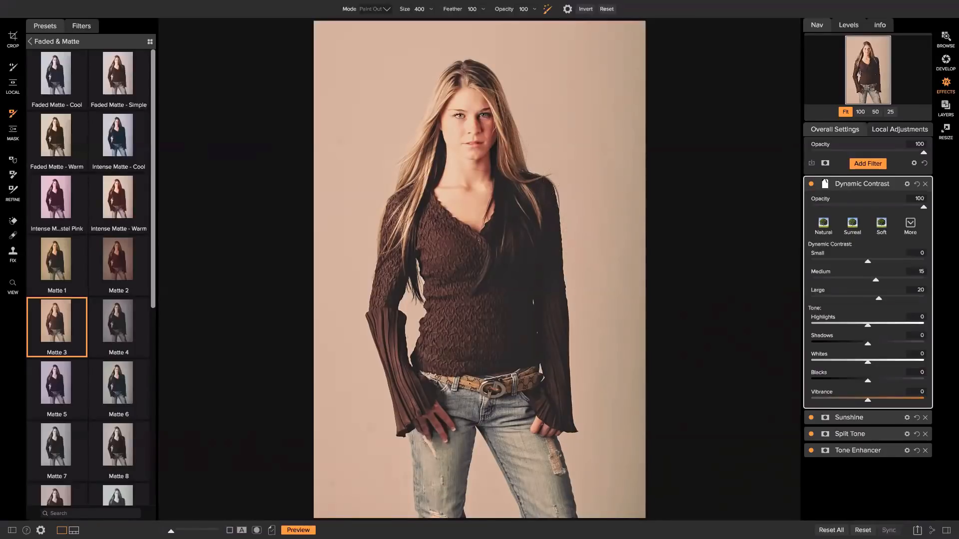
# Paint out more of the top edge and the blurred upper-left background, then view the colour photo
pyautogui.click(256, 531)
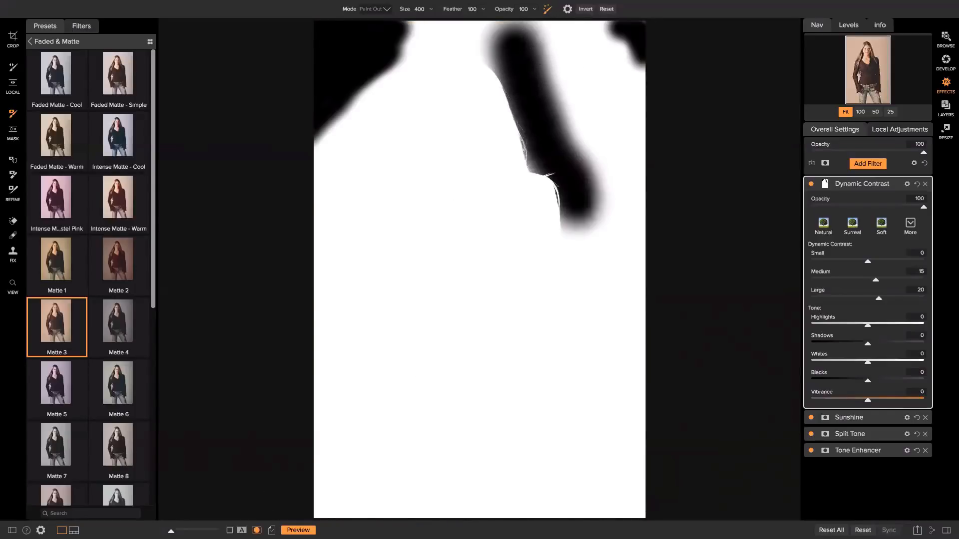
pyautogui.click(517, 69)
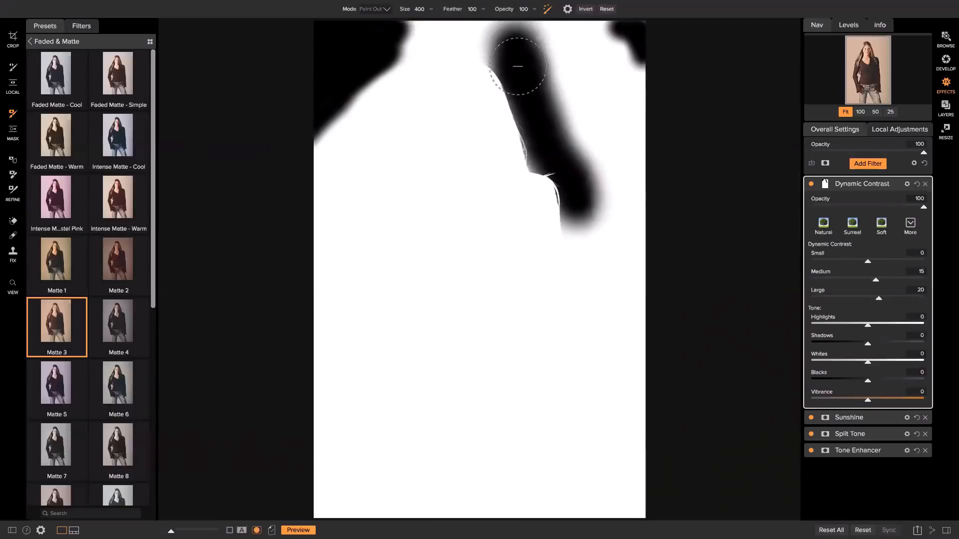
pyautogui.moveTo(516, 61)
pyautogui.mouseDown()
pyautogui.moveTo(507, 47)
pyautogui.moveTo(475, 38)
pyautogui.moveTo(442, 44)
pyautogui.moveTo(424, 62)
pyautogui.moveTo(408, 139)
pyautogui.moveTo(375, 148)
pyautogui.moveTo(365, 193)
pyautogui.moveTo(399, 136)
pyautogui.moveTo(381, 154)
pyautogui.moveTo(359, 272)
pyautogui.moveTo(372, 192)
pyautogui.moveTo(447, 60)
pyautogui.moveTo(463, 35)
pyautogui.moveTo(499, 38)
pyautogui.moveTo(530, 81)
pyautogui.moveTo(544, 154)
pyautogui.moveTo(581, 189)
pyautogui.moveTo(587, 228)
pyautogui.moveTo(574, 246)
pyautogui.moveTo(578, 261)
pyautogui.moveTo(576, 214)
pyautogui.moveTo(587, 322)
pyautogui.moveTo(595, 210)
pyautogui.moveTo(606, 208)
pyautogui.moveTo(613, 145)
pyautogui.moveTo(636, 140)
pyautogui.moveTo(524, 85)
pyautogui.moveTo(566, 48)
pyautogui.moveTo(657, 47)
pyautogui.moveTo(290, 8)
pyautogui.mouseUp()
pyautogui.moveTo(307, 78)
pyautogui.mouseDown()
pyautogui.moveTo(294, 197)
pyautogui.moveTo(364, 114)
pyautogui.moveTo(322, 195)
pyautogui.moveTo(259, 496)
pyautogui.mouseUp()
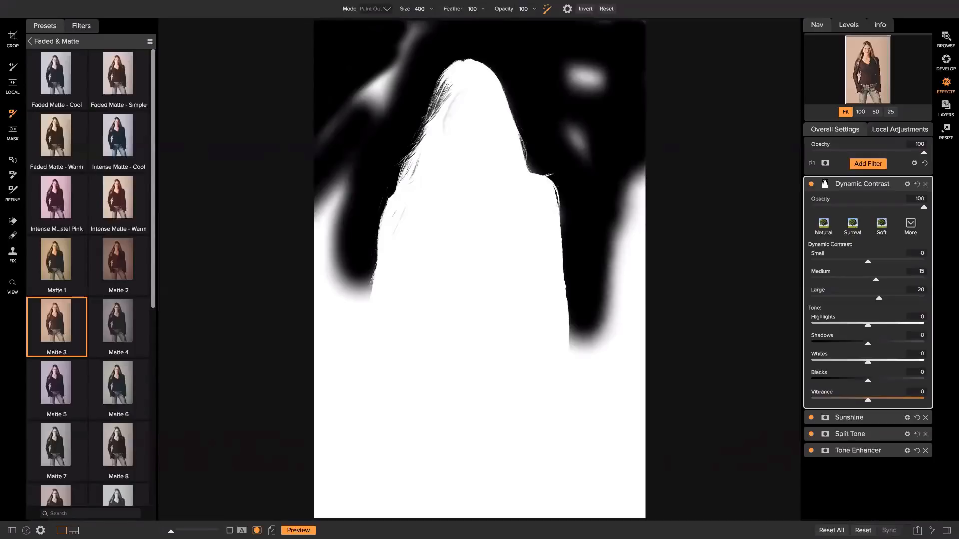
pyautogui.click(256, 530)
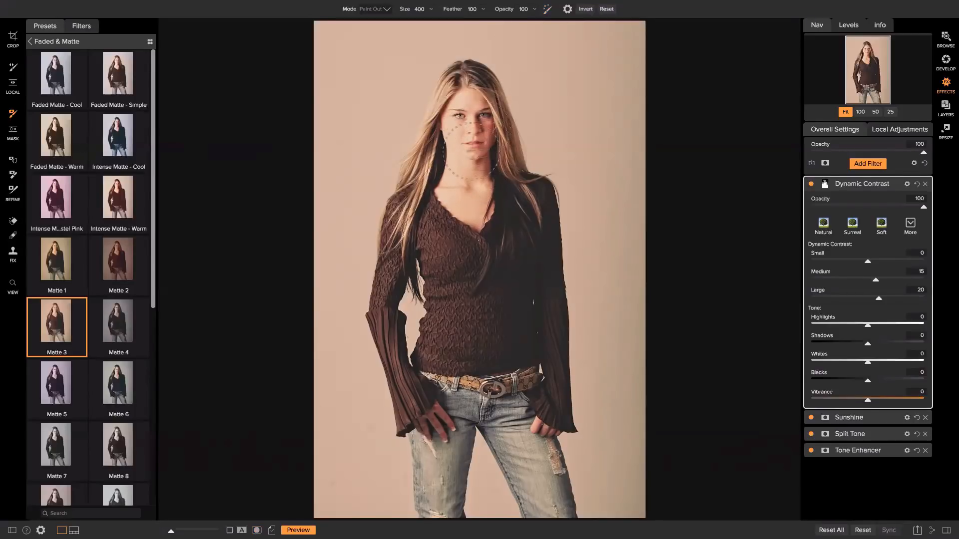
# Reset and then invert the Dynamic Contrast mask so the effect is hidden everywhere
pyautogui.click(811, 184)
pyautogui.click(811, 184)
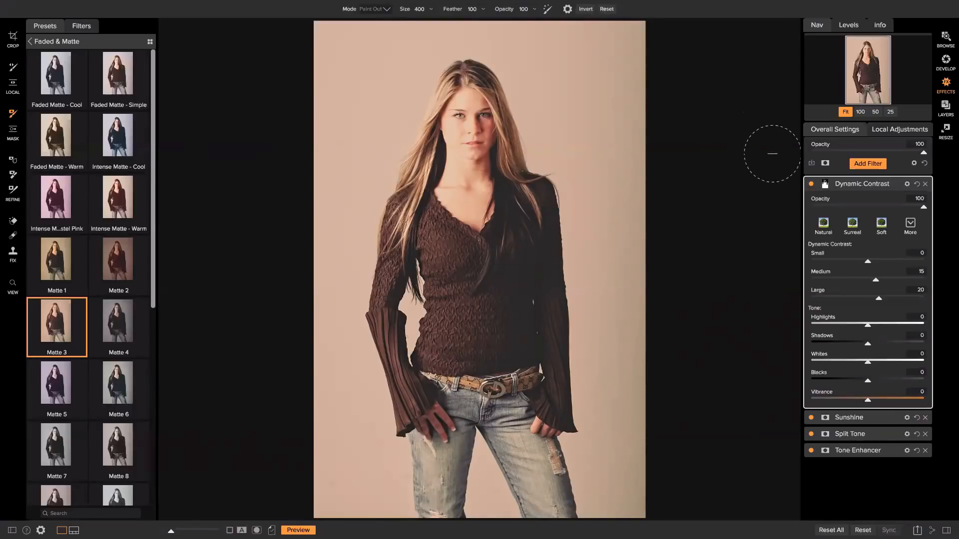
pyautogui.click(825, 185)
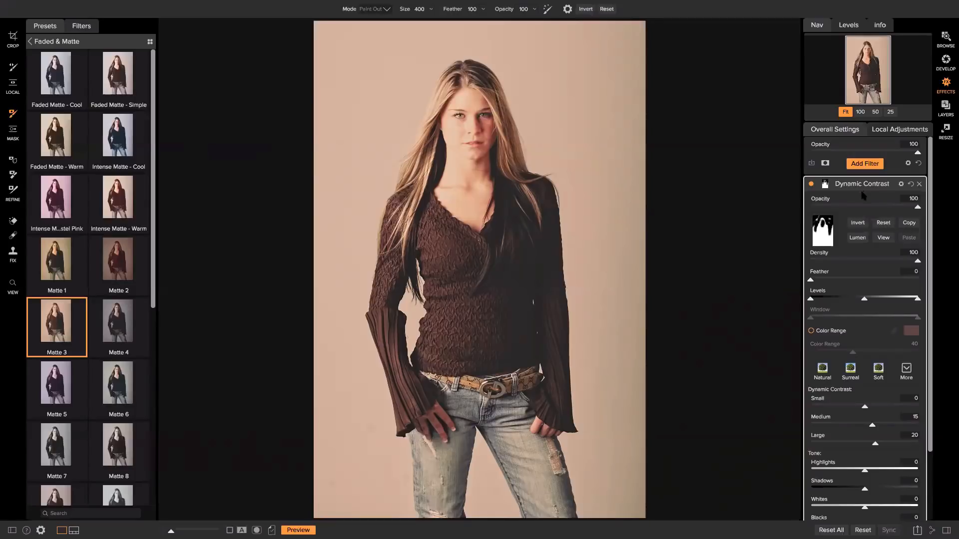
pyautogui.click(882, 223)
pyautogui.click(861, 225)
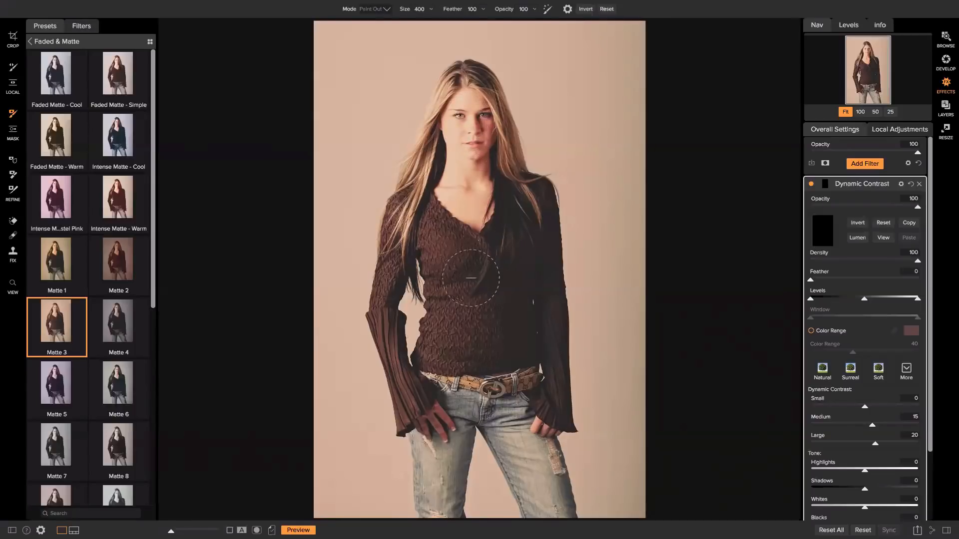
# In Paint In mode, paint contrast onto the left arm, shrink the brush to 300, and apply Surreal
pyautogui.click(382, 9)
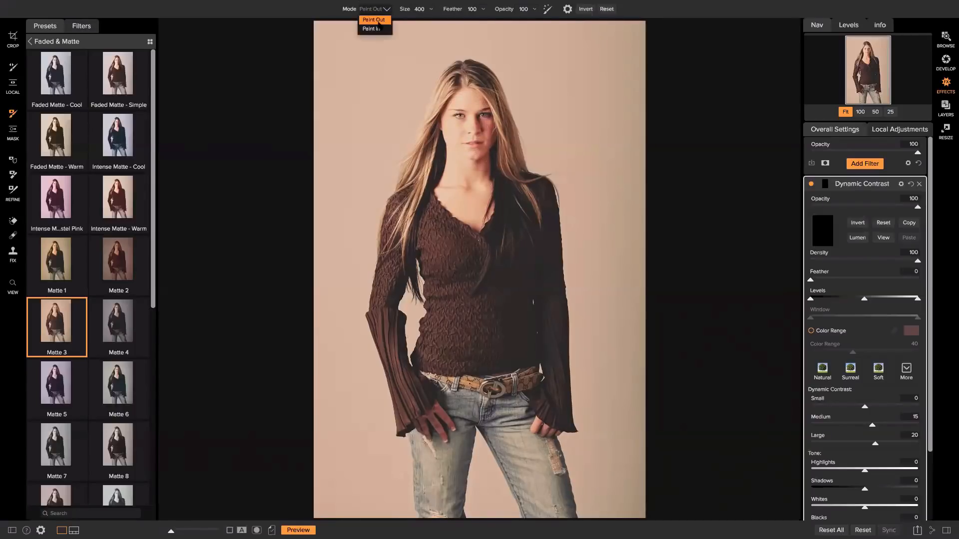
pyautogui.click(381, 29)
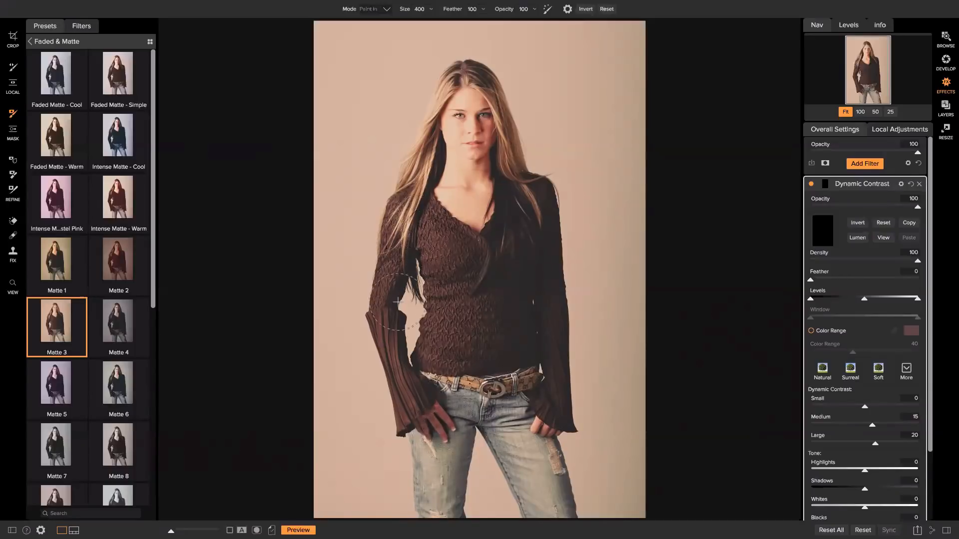
pyautogui.moveTo(398, 302)
pyautogui.mouseDown()
pyautogui.moveTo(393, 353)
pyautogui.moveTo(409, 410)
pyautogui.mouseUp()
pyautogui.press('[')
pyautogui.press('[')
pyautogui.press('[')
pyautogui.press('[')
pyautogui.press('[')
pyautogui.click(850, 372)
pyautogui.click(865, 165)
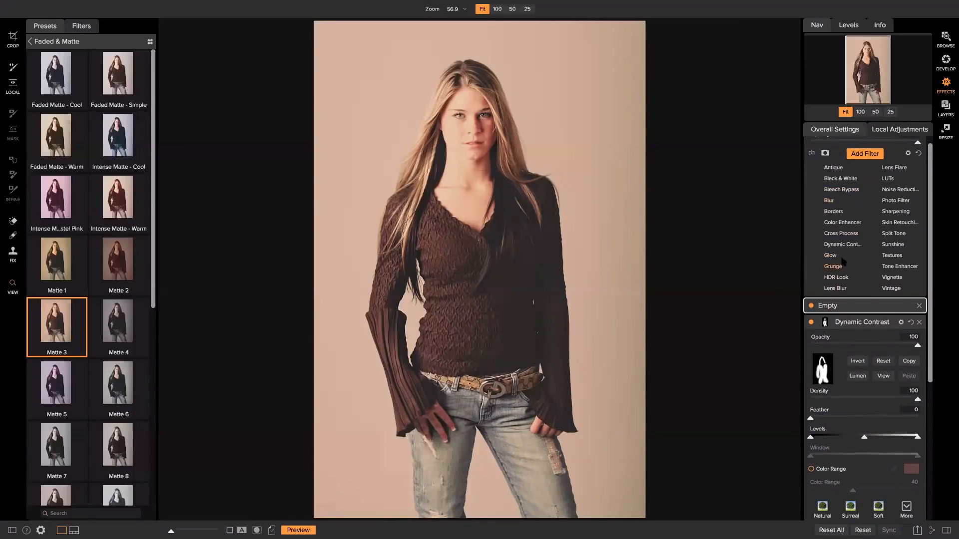
# Add a Big Softy Vignette at 83 opacity with its centre on the model's face
pyautogui.scroll(1, 845, 266)
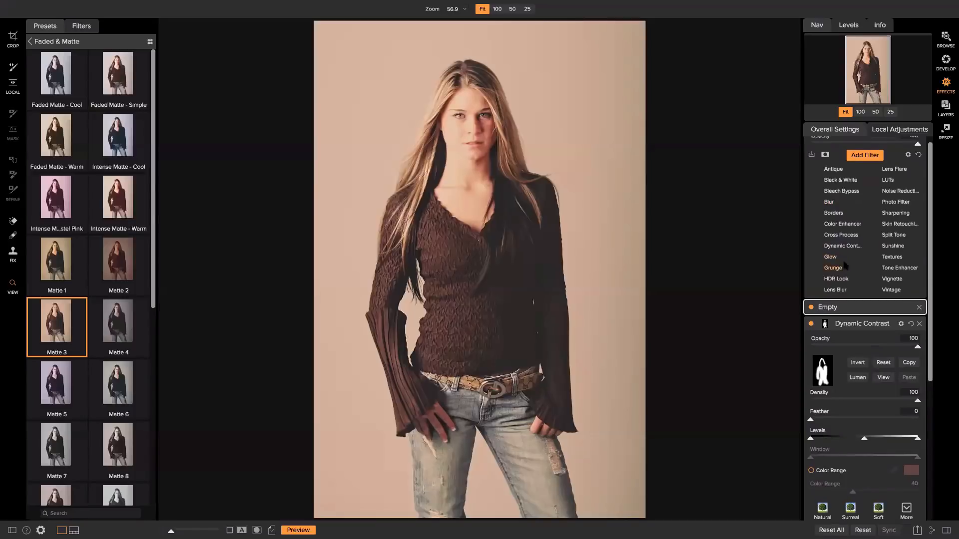
pyautogui.click(891, 282)
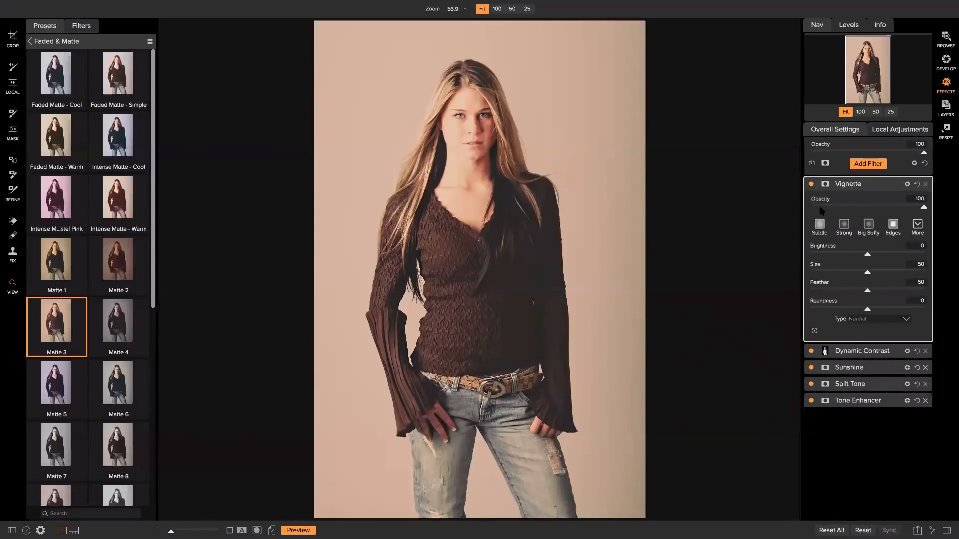
pyautogui.click(868, 226)
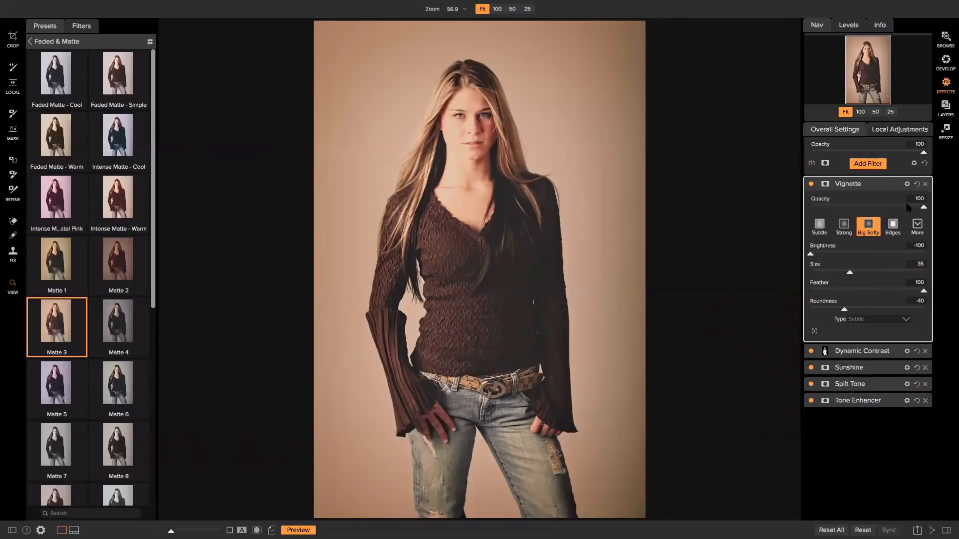
pyautogui.moveTo(923, 207)
pyautogui.mouseDown()
pyautogui.moveTo(897, 208)
pyautogui.moveTo(905, 209)
pyautogui.mouseUp()
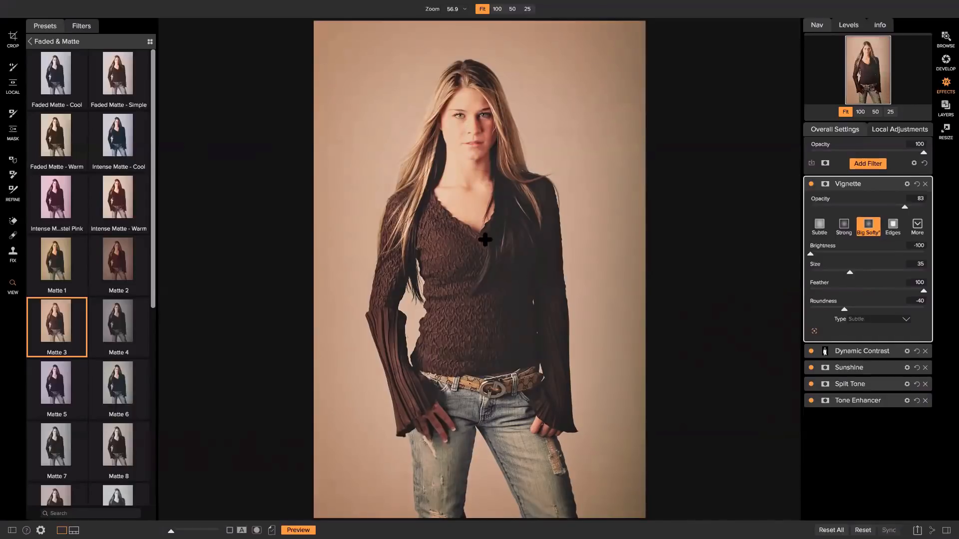
pyautogui.click(507, 138)
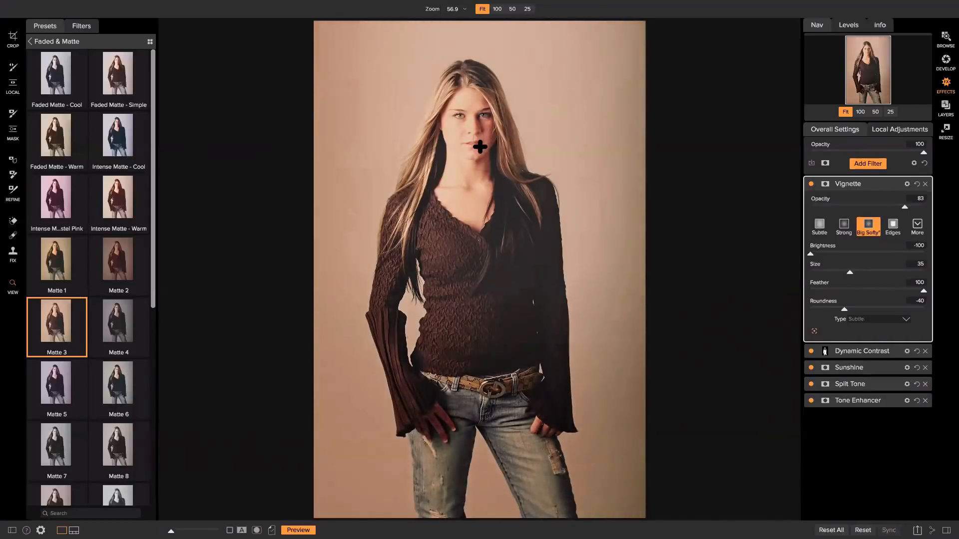
pyautogui.click(482, 230)
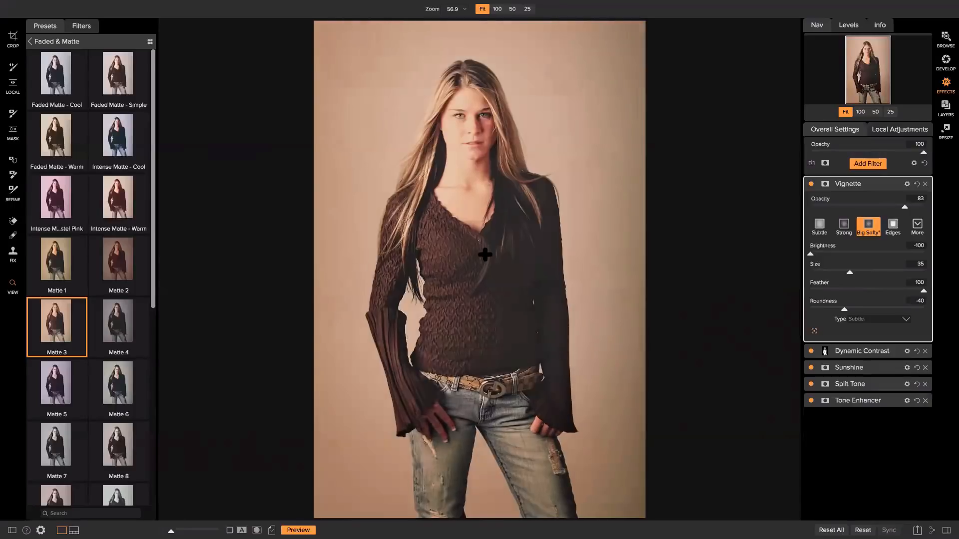
pyautogui.click(476, 149)
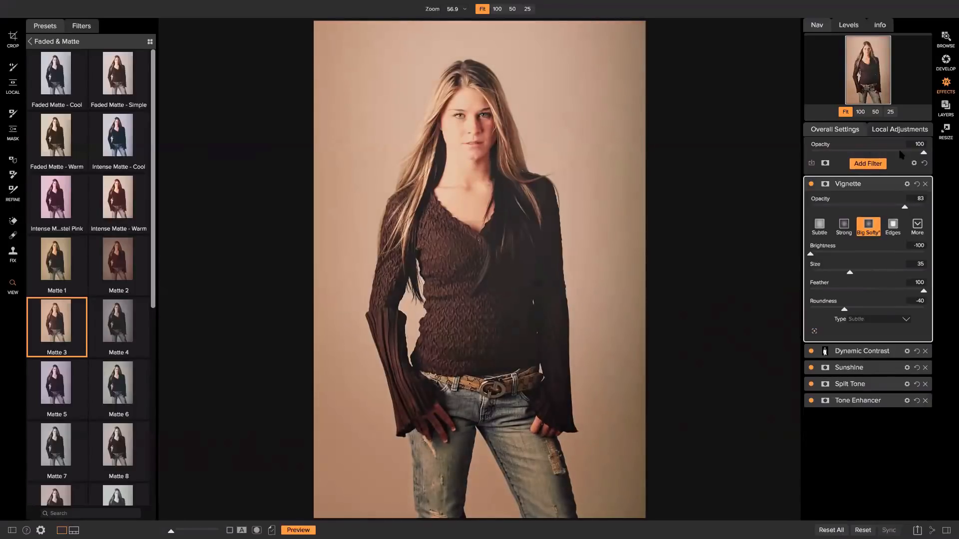
pyautogui.click(900, 131)
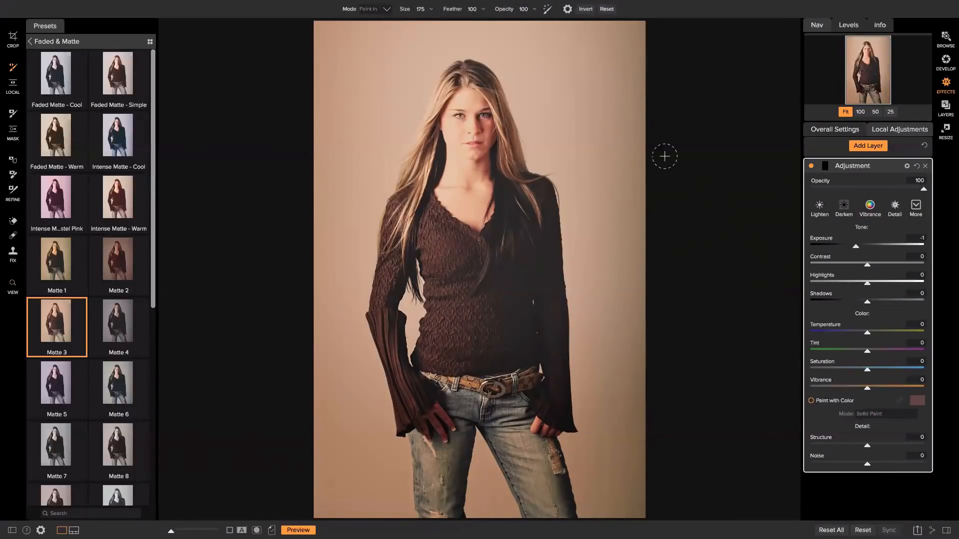
# Add a brightening adjustment layer with a smaller brush and a reduced opacity
pyautogui.click(917, 207)
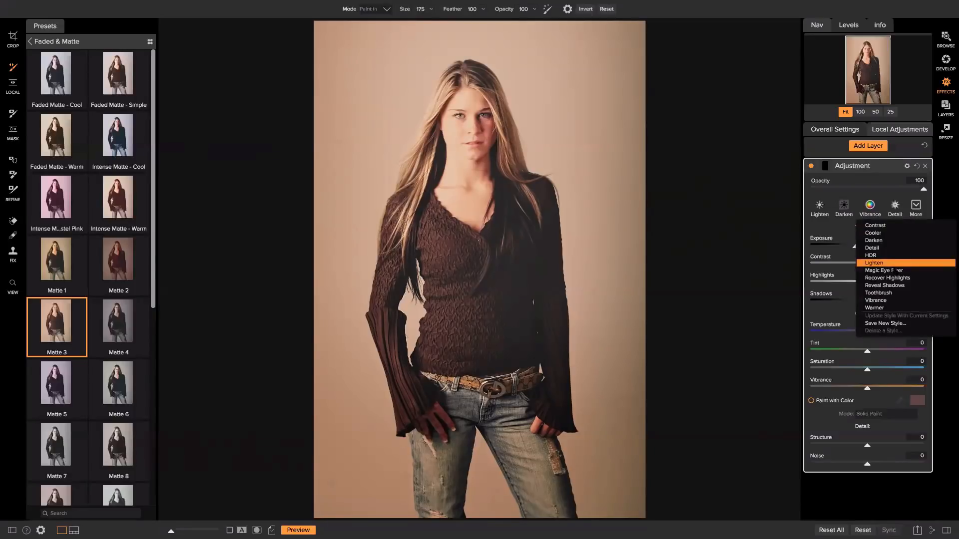
pyautogui.click(883, 270)
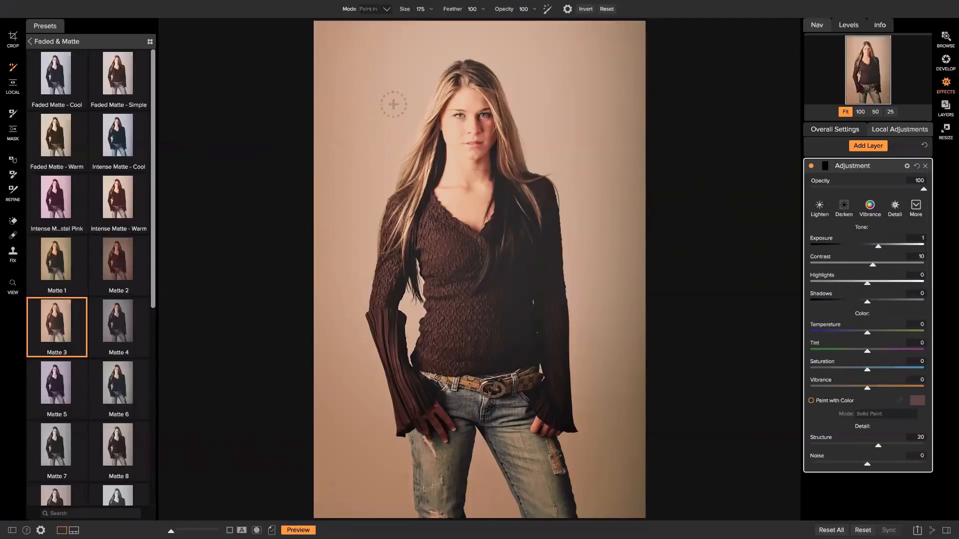
pyautogui.press('[')
pyautogui.press('[')
pyautogui.press('[')
pyautogui.press('[')
pyautogui.press('[')
pyautogui.moveTo(924, 188); pyautogui.dragTo(847, 190)
pyautogui.click(810, 167)
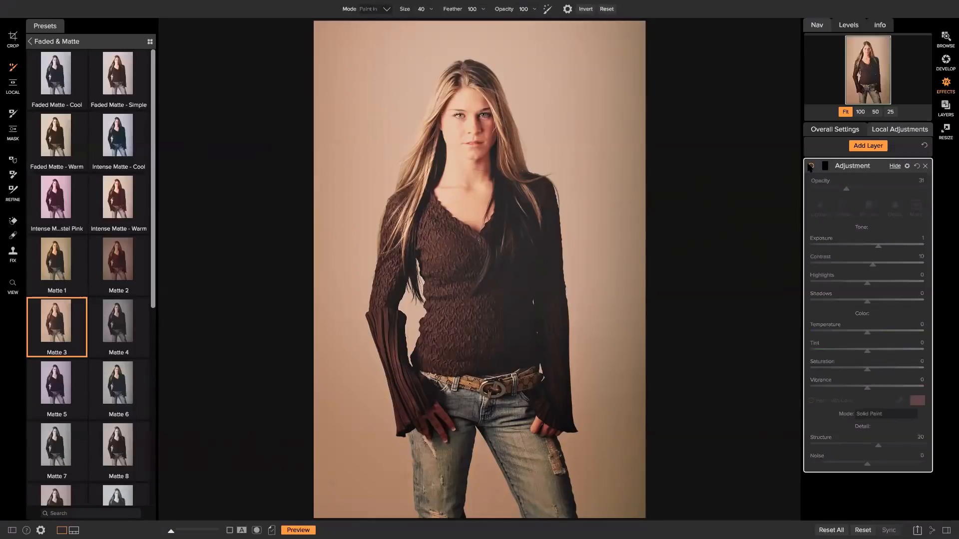
pyautogui.click(810, 167)
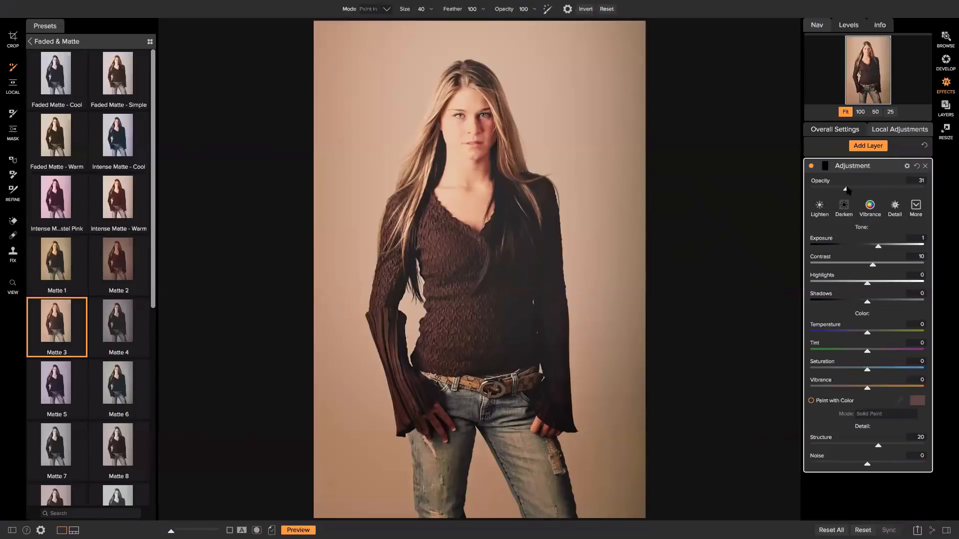
pyautogui.moveTo(847, 189); pyautogui.dragTo(841, 190)
# Add a lower-opacity Vibrance adjustment layer named 'Lips Vibrance' and return to the overall filters
pyautogui.click(868, 148)
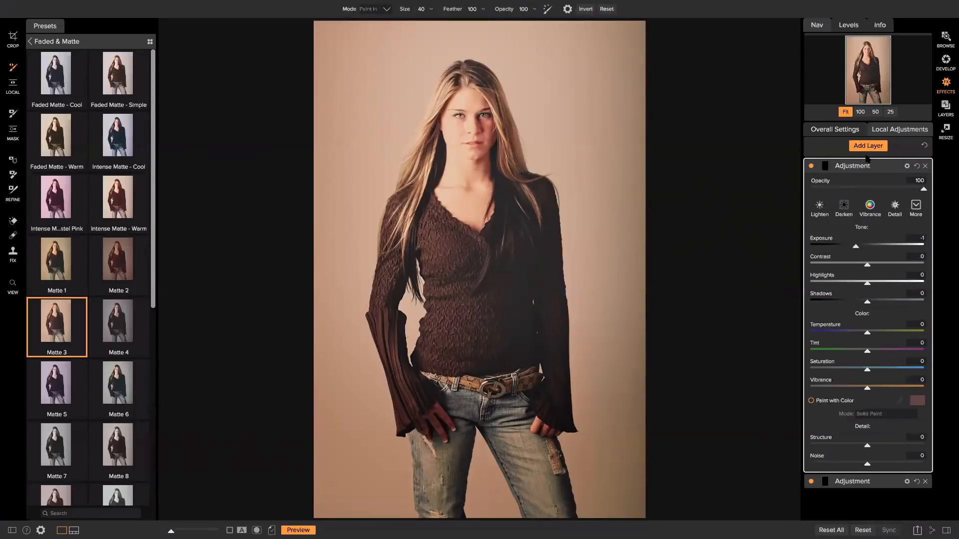
pyautogui.click(870, 206)
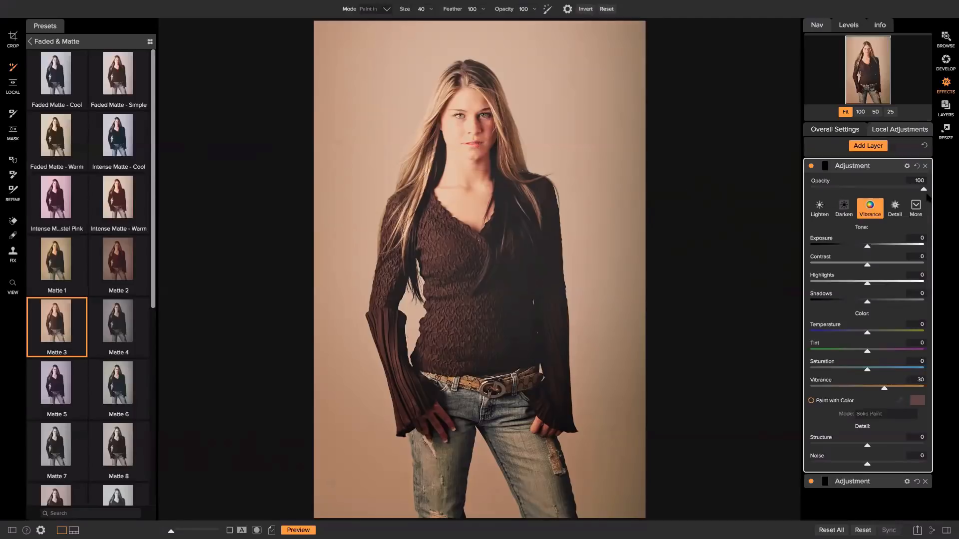
pyautogui.moveTo(923, 189); pyautogui.dragTo(829, 190)
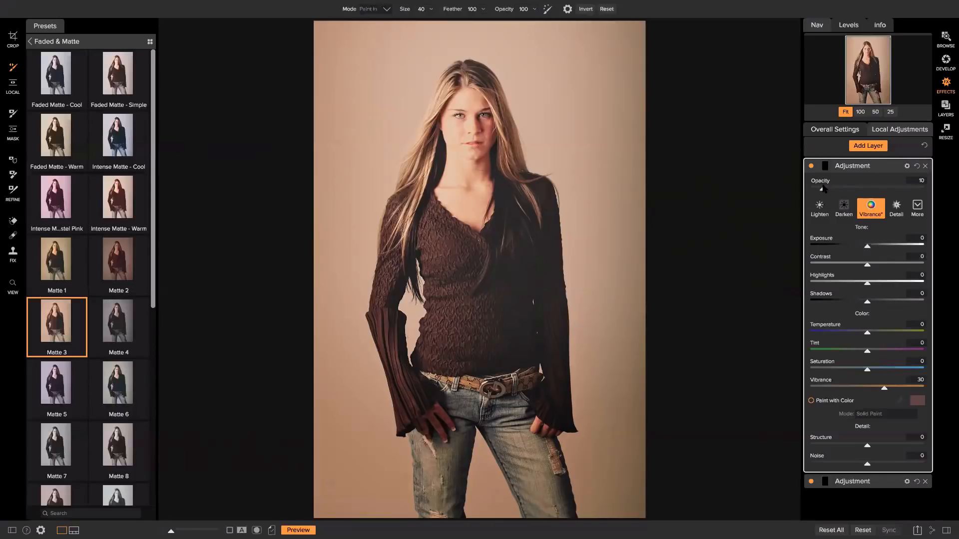
pyautogui.doubleClick(865, 167)
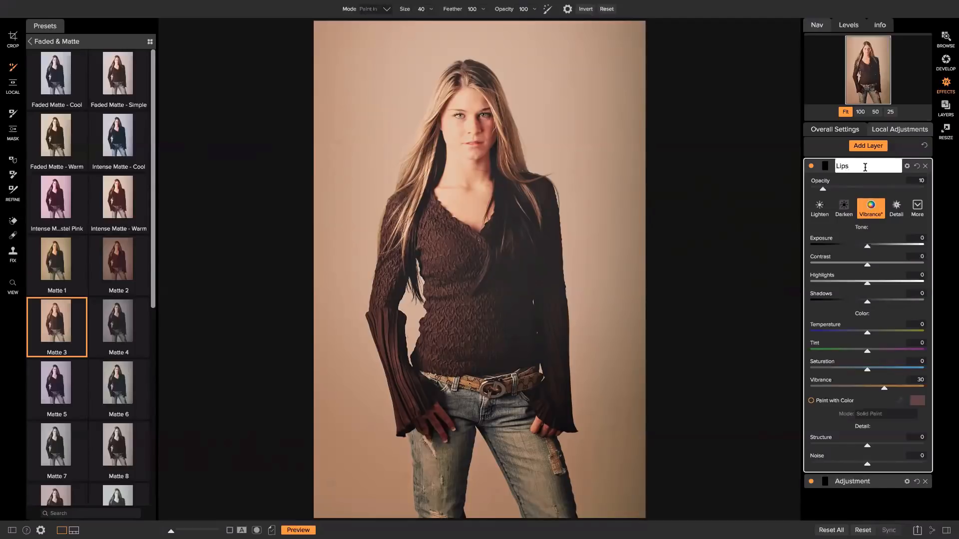
pyautogui.write('Lips Vibrance')
pyautogui.press('Return')
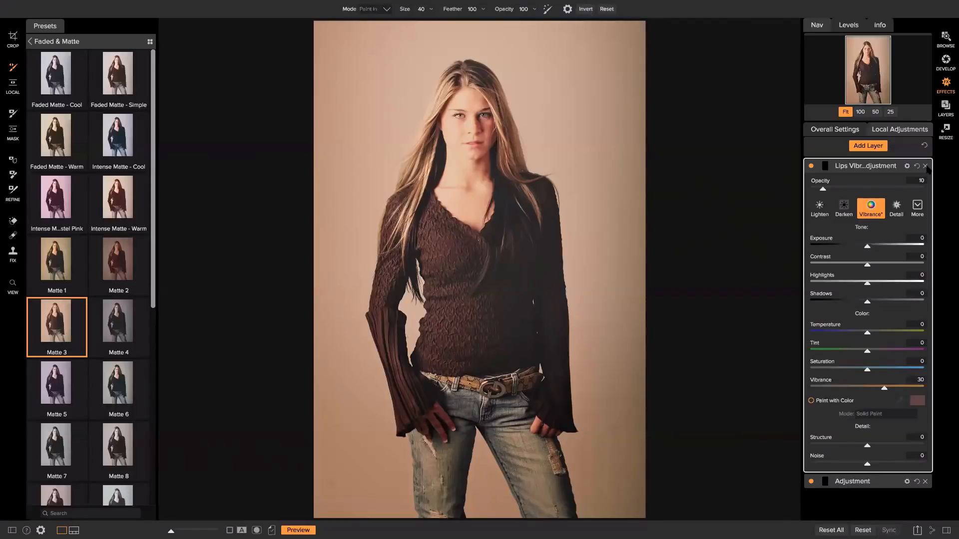
pyautogui.click(854, 131)
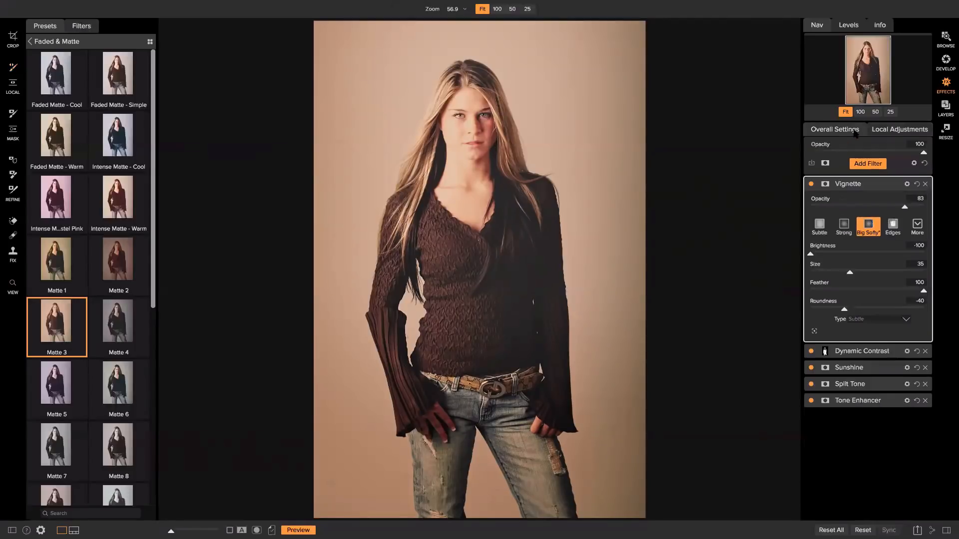
# Lower the Dynamic Contrast opacity to 57 and adjust the Vignette filter's opacity
pyautogui.click(851, 351)
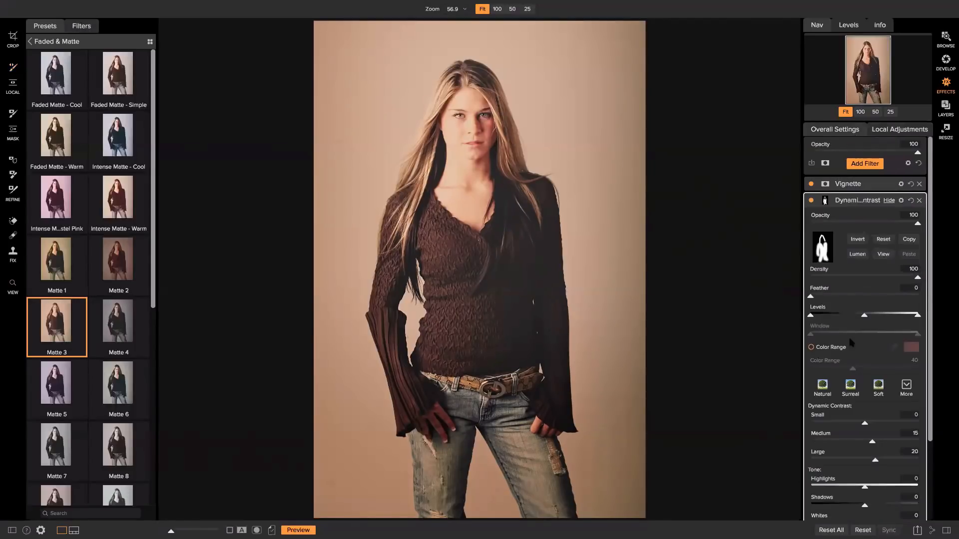
pyautogui.moveTo(902, 224); pyautogui.dragTo(871, 225)
pyautogui.click(867, 188)
pyautogui.moveTo(898, 208); pyautogui.dragTo(875, 209)
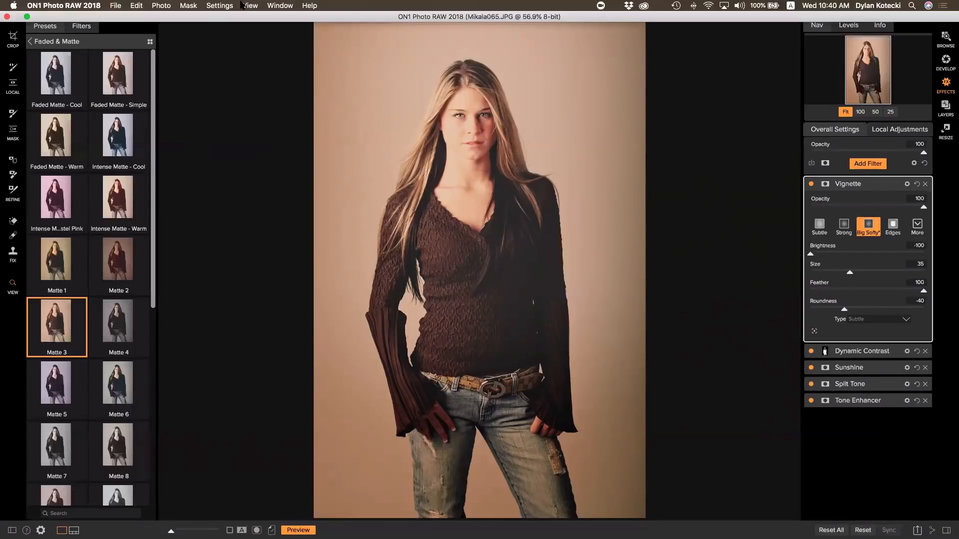
# Save the current settings as a preset named 'Mikayla 1' in the Faded & Matte category
pyautogui.click(222, 5)
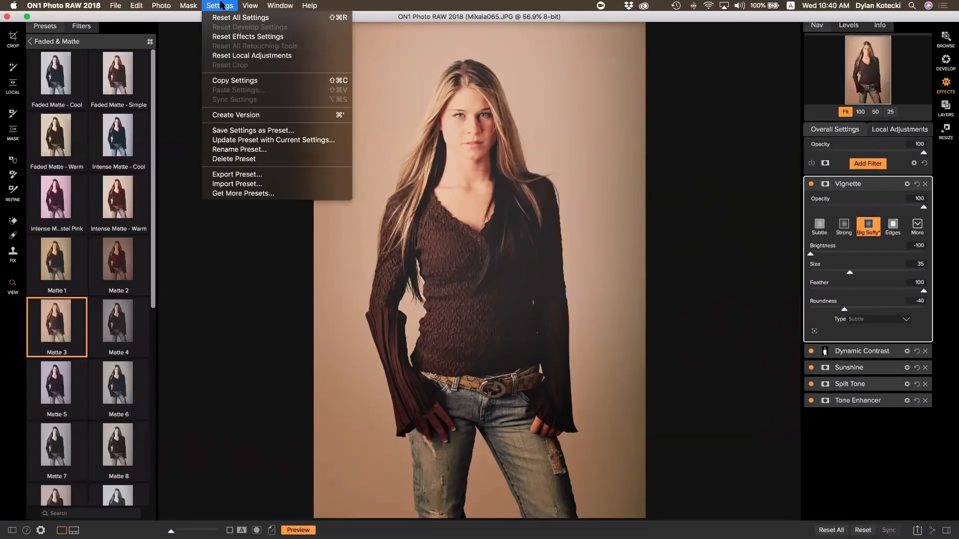
pyautogui.click(223, 130)
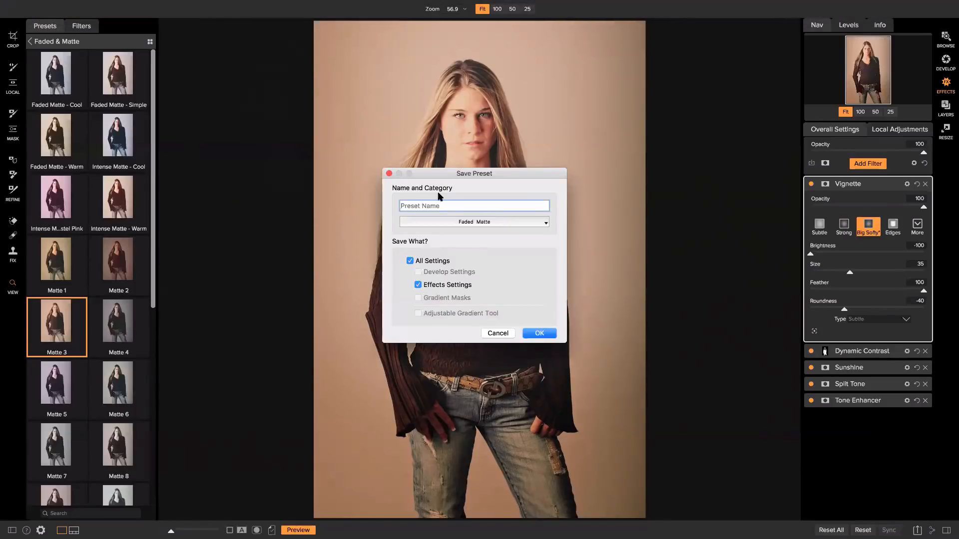
pyautogui.write('Mikla')
pyautogui.press('BackSpace')
pyautogui.press('BackSpace')
pyautogui.write('ayla 1')
pyautogui.click(533, 330)
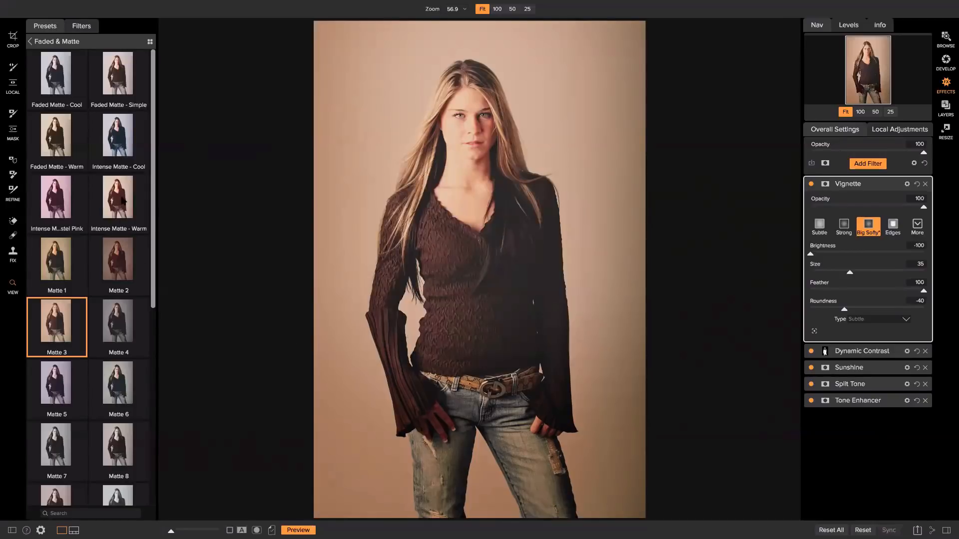
pyautogui.scroll(-5, 122, 205)
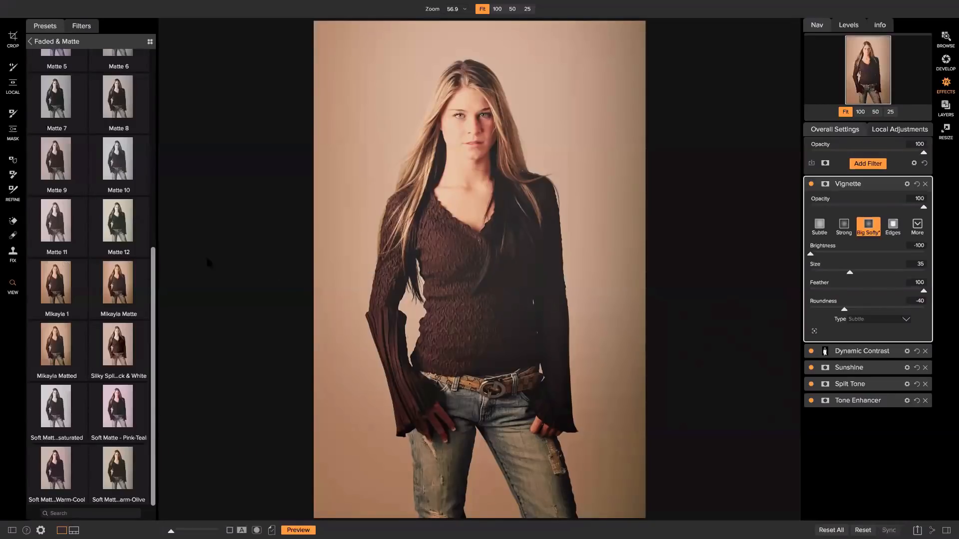
# Back out of Faded & Matte to all preset categories, then toggle the original-photo view off and on
pyautogui.scroll(5, 132, 254)
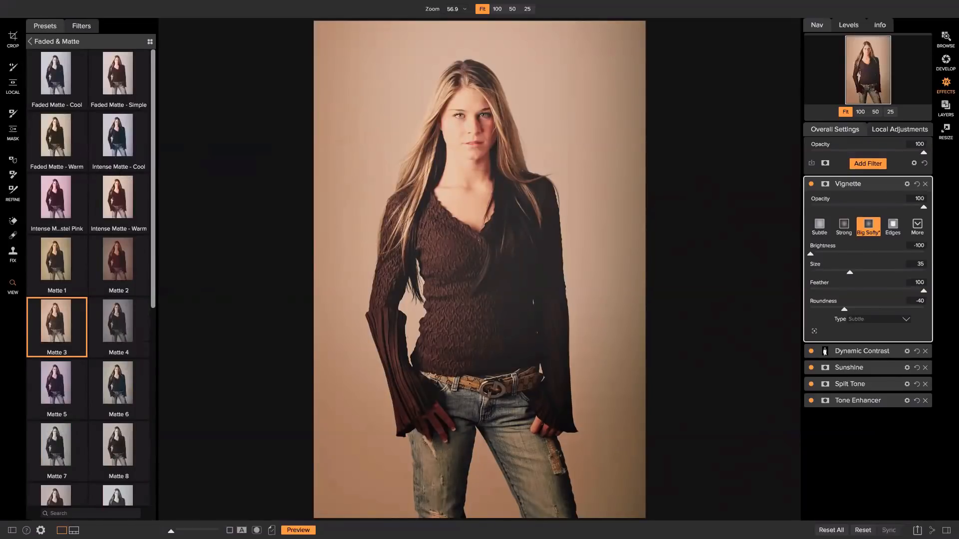
pyautogui.click(31, 41)
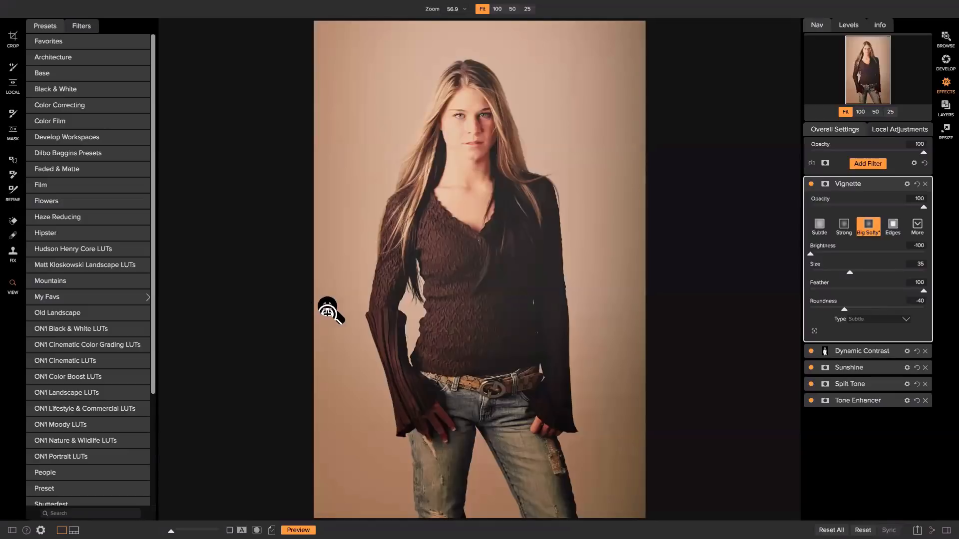
pyautogui.press('\\')
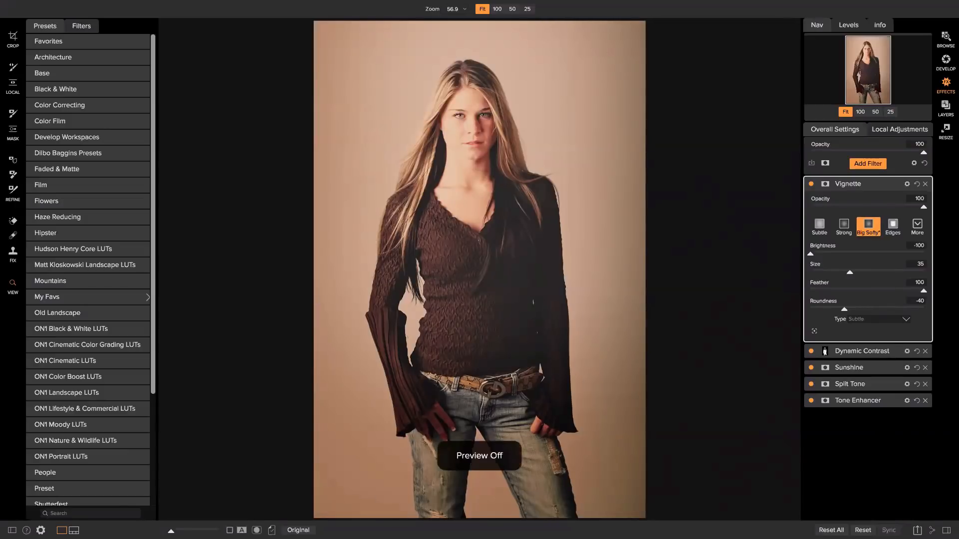
pyautogui.press('\\')
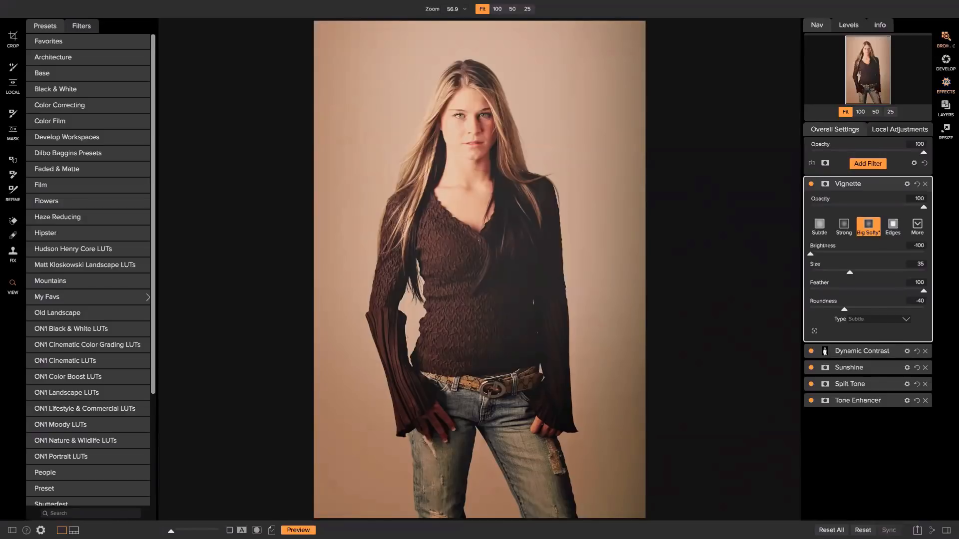
# In Browse, go from Demo Photos into HDR › Pier to show its three bracketed .arw exposures
pyautogui.click(949, 41)
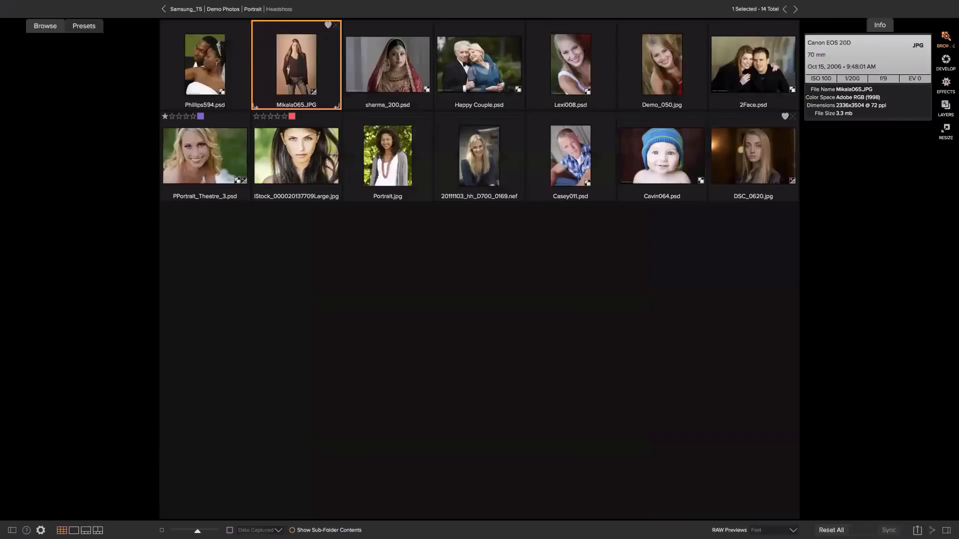
pyautogui.click(238, 9)
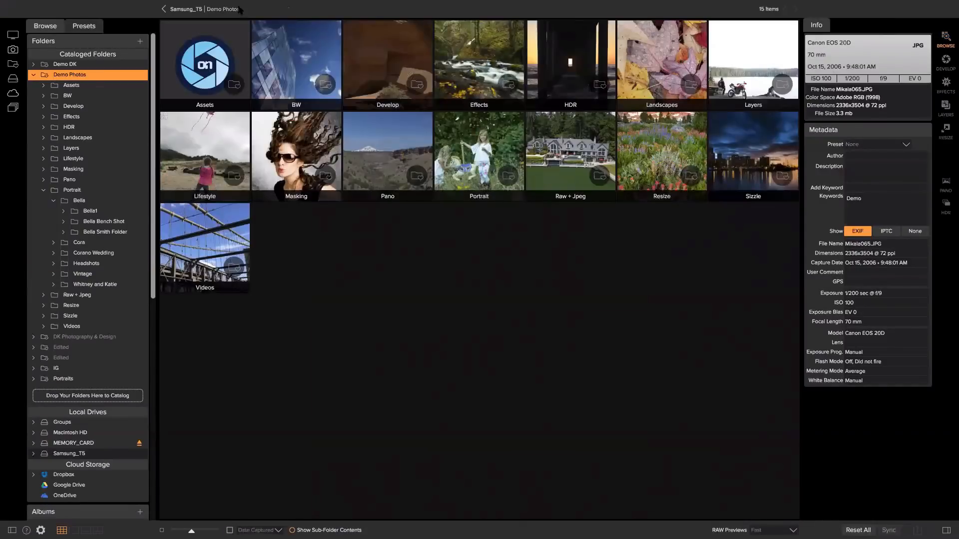
pyautogui.moveTo(238, 11)
pyautogui.click(574, 79)
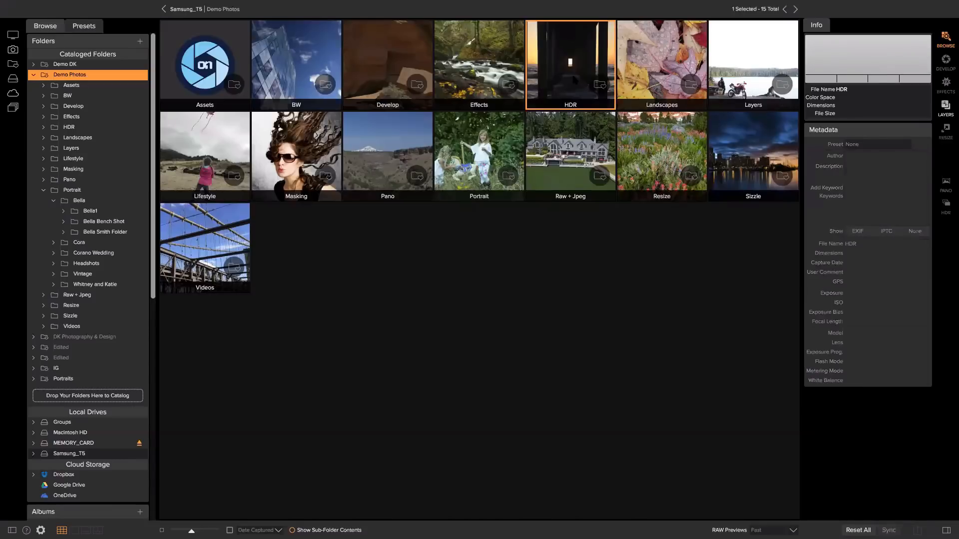
pyautogui.doubleClick(571, 72)
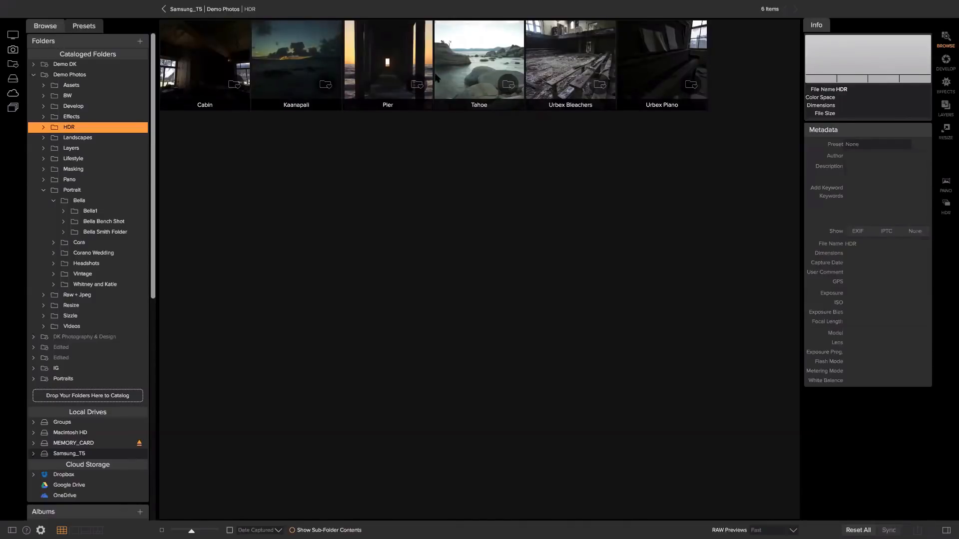
pyautogui.doubleClick(387, 68)
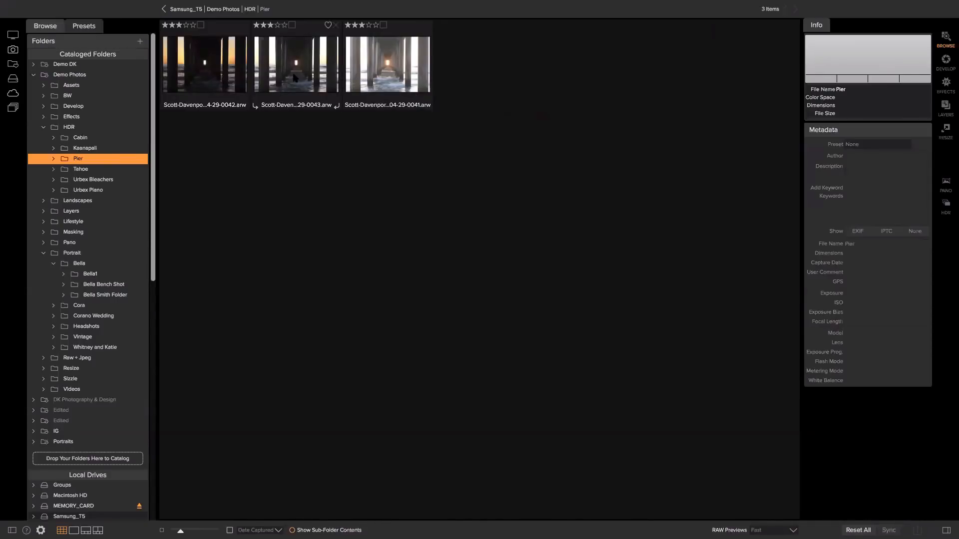
pyautogui.press('super+a')
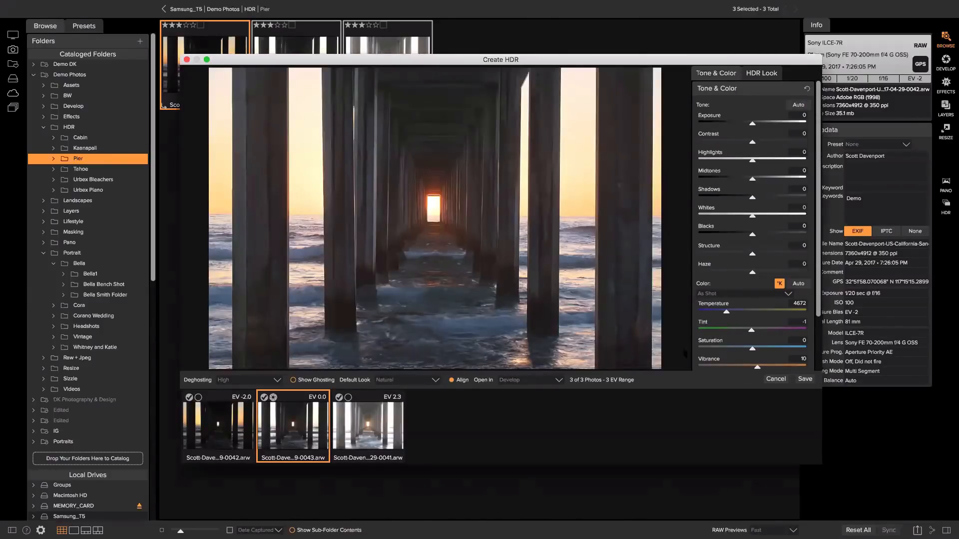
pyautogui.scroll(-3, 741, 127)
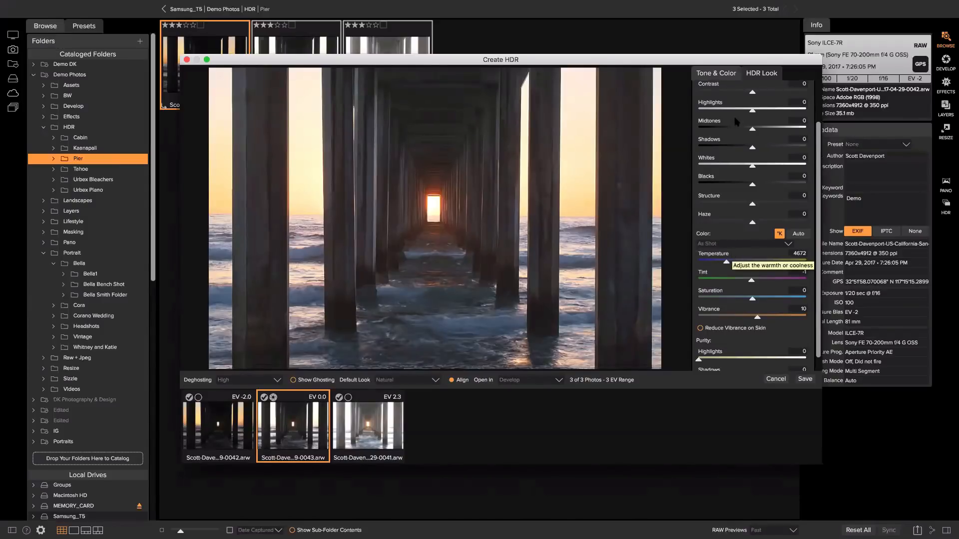
pyautogui.click(756, 74)
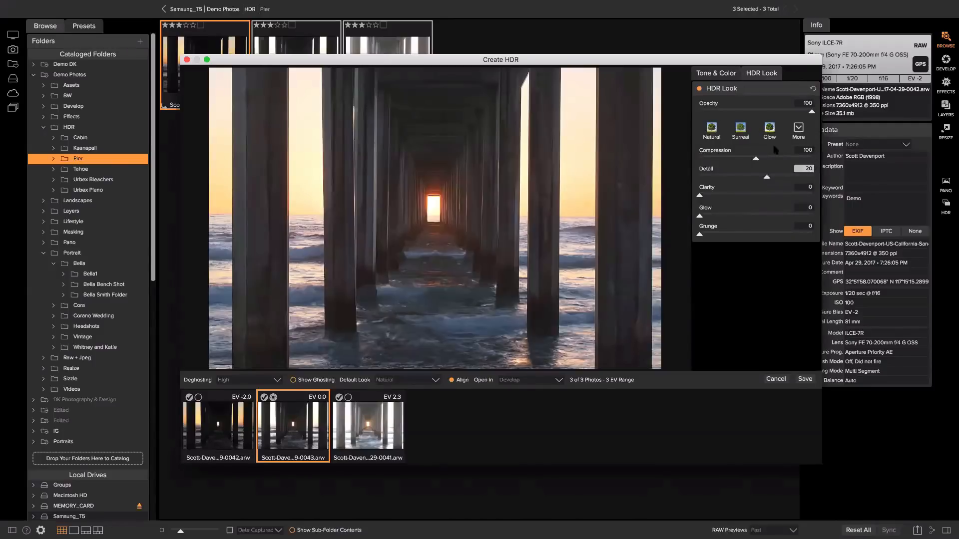
pyautogui.click(713, 129)
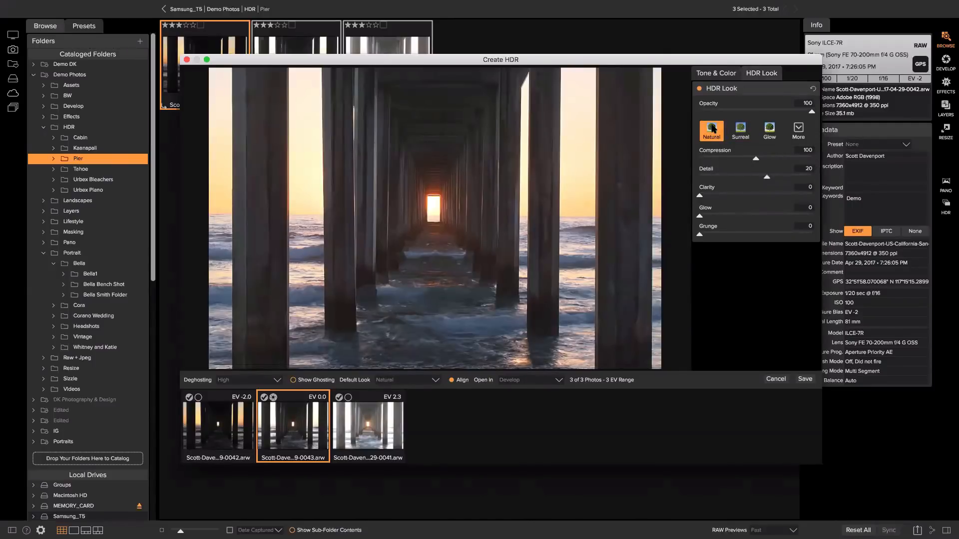
pyautogui.click(770, 129)
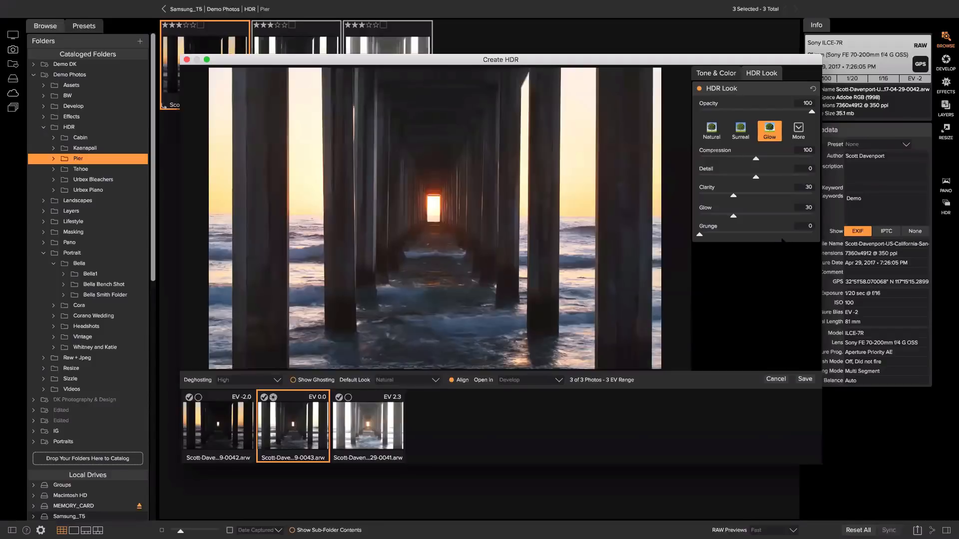
pyautogui.click(775, 379)
pyautogui.click(278, 121)
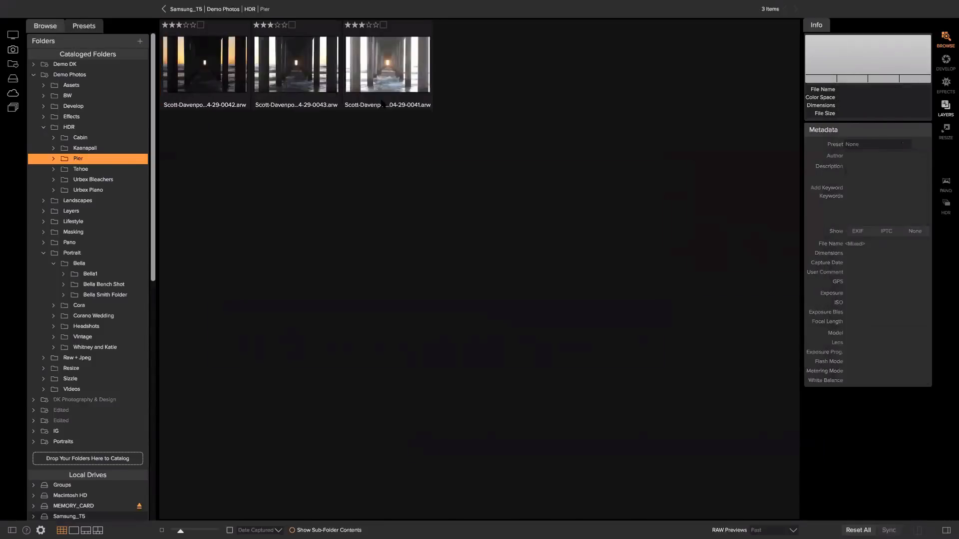
# Select the three Pier exposures, open and cancel Create HDR, and return to Demo Photos
pyautogui.click(192, 51)
pyautogui.keyDown('shift'); pyautogui.click(398, 68); pyautogui.keyUp('shift')
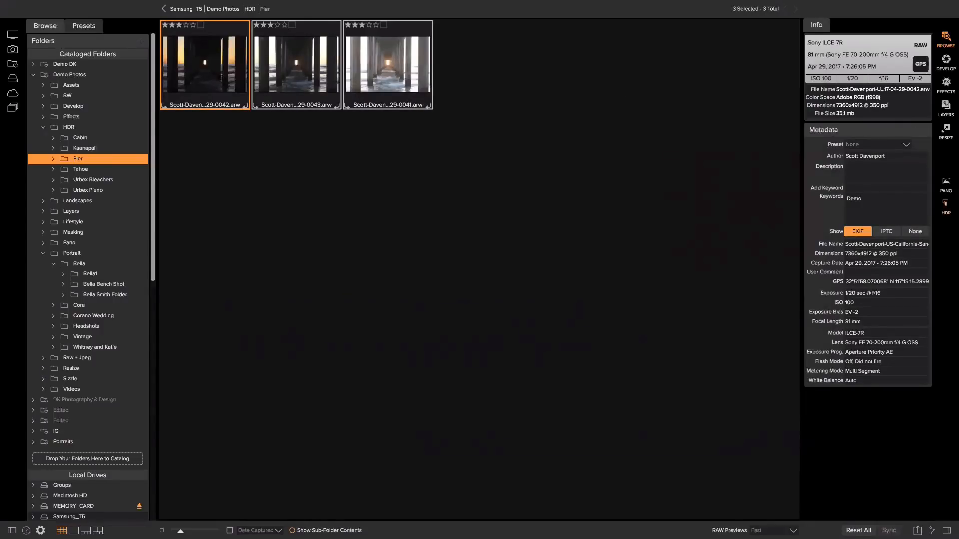
pyautogui.click(945, 203)
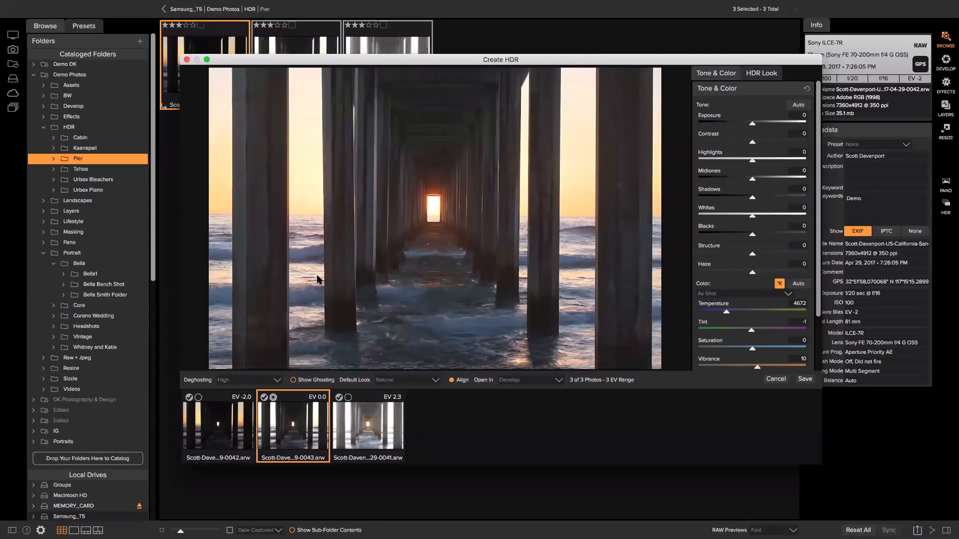
pyautogui.click(783, 379)
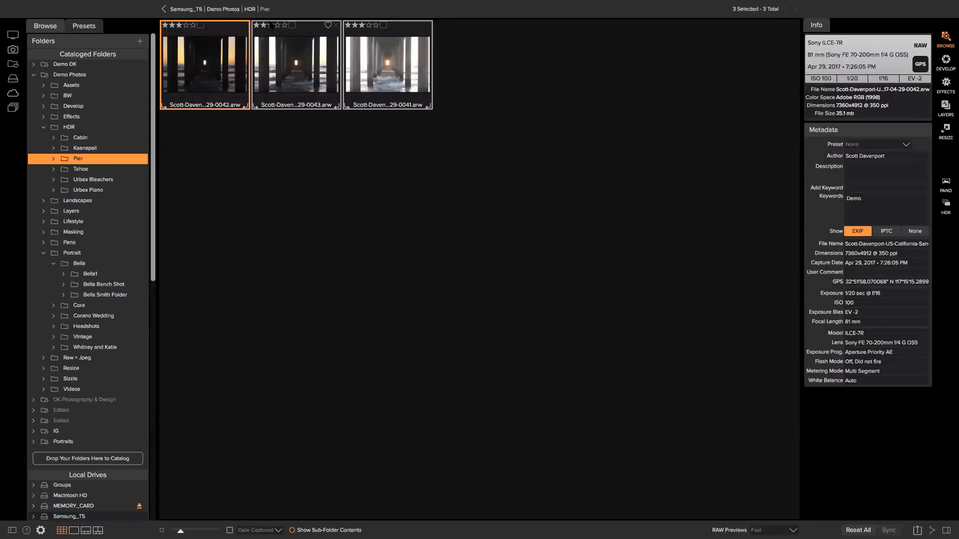
pyautogui.click(217, 9)
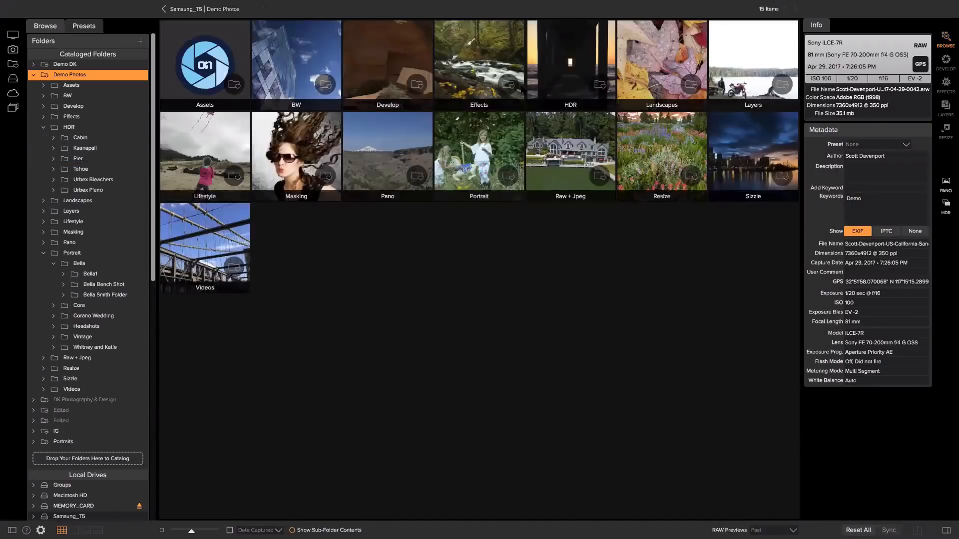
# Open the Tunnel View folder inside the Pano folder
pyautogui.click(409, 164)
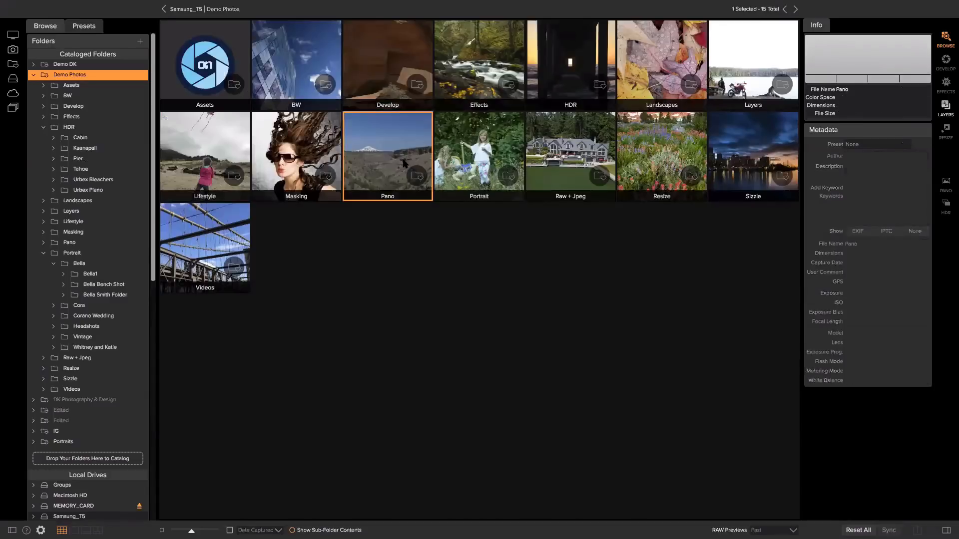
pyautogui.doubleClick(402, 158)
pyautogui.click(268, 54)
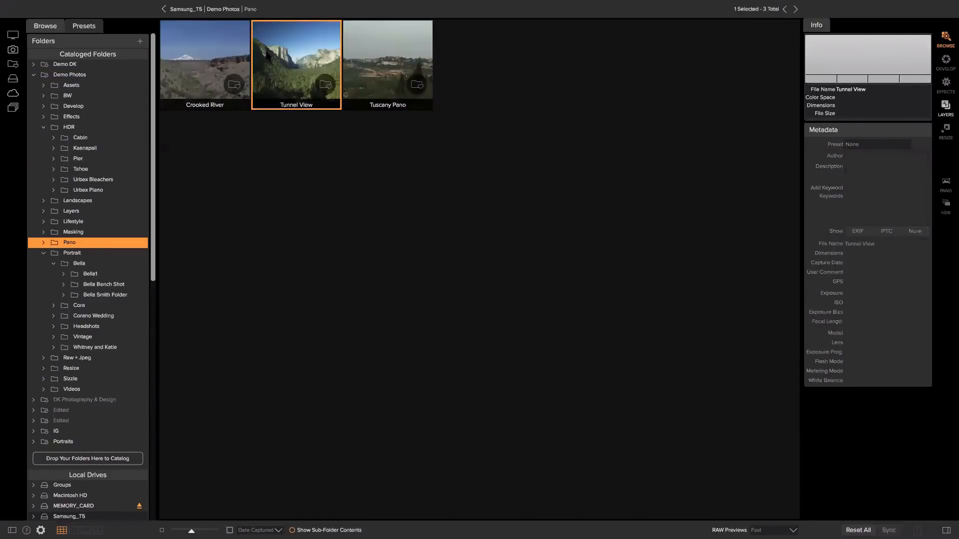
pyautogui.doubleClick(269, 55)
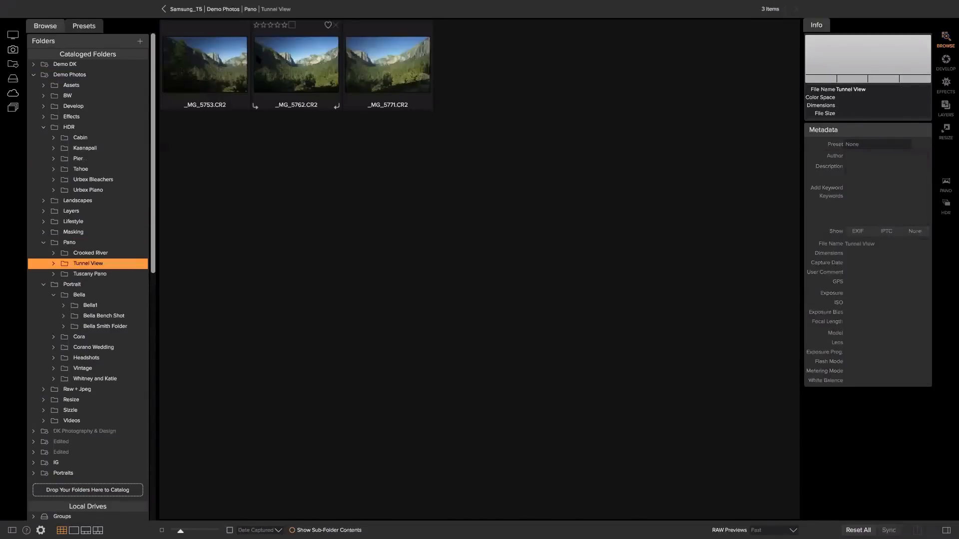
# Select the three Tunnel View photos, cancel the panorama merge, and return to Demo Photos
pyautogui.keyDown('shift'); pyautogui.click(375, 73); pyautogui.keyUp('shift')
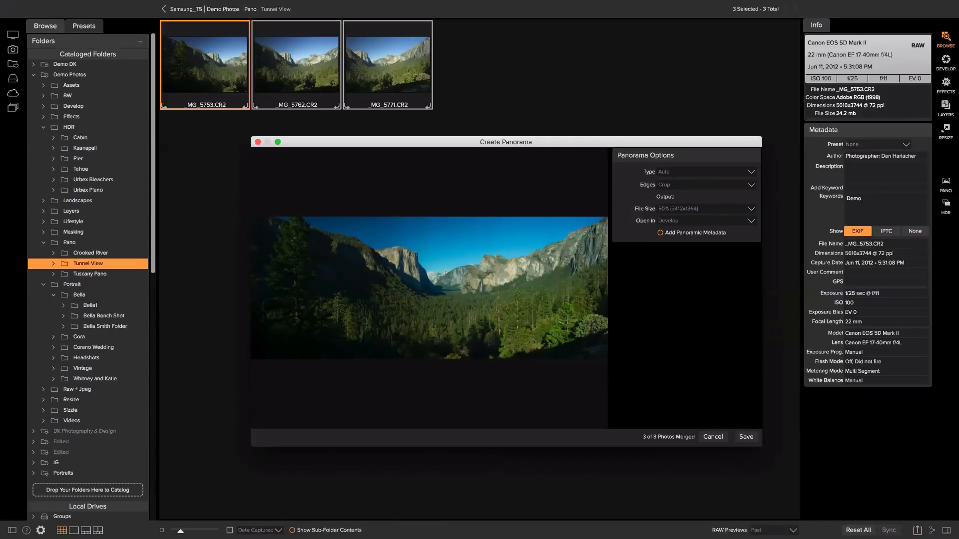
pyautogui.click(712, 435)
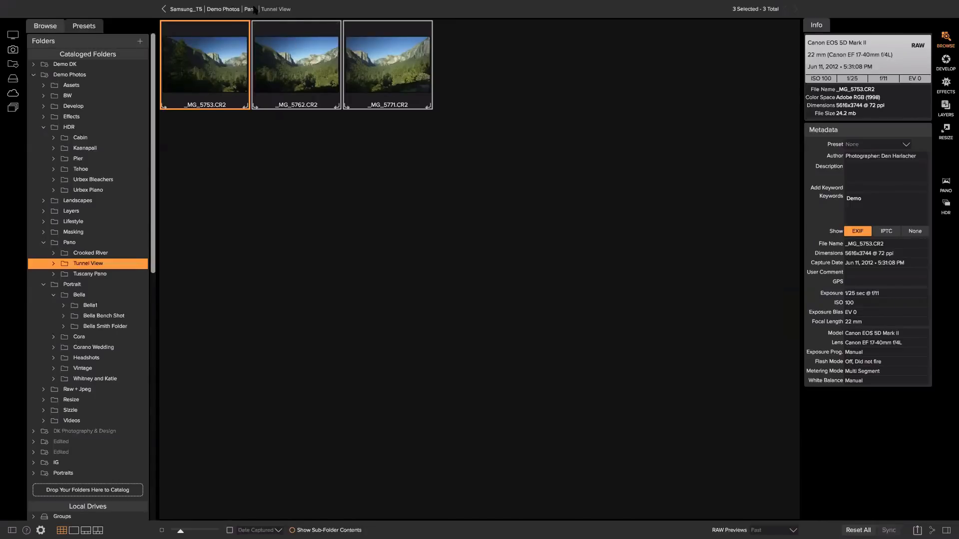
pyautogui.click(237, 9)
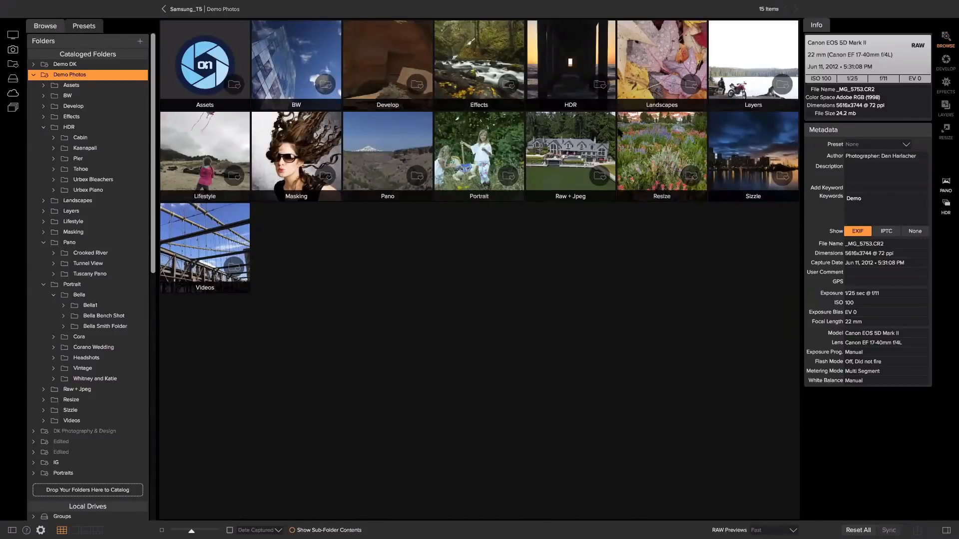
# Open Layers › Pacific City Comp and select all three .cr2 photos, starting from _MG_6820
pyautogui.doubleClick(731, 75)
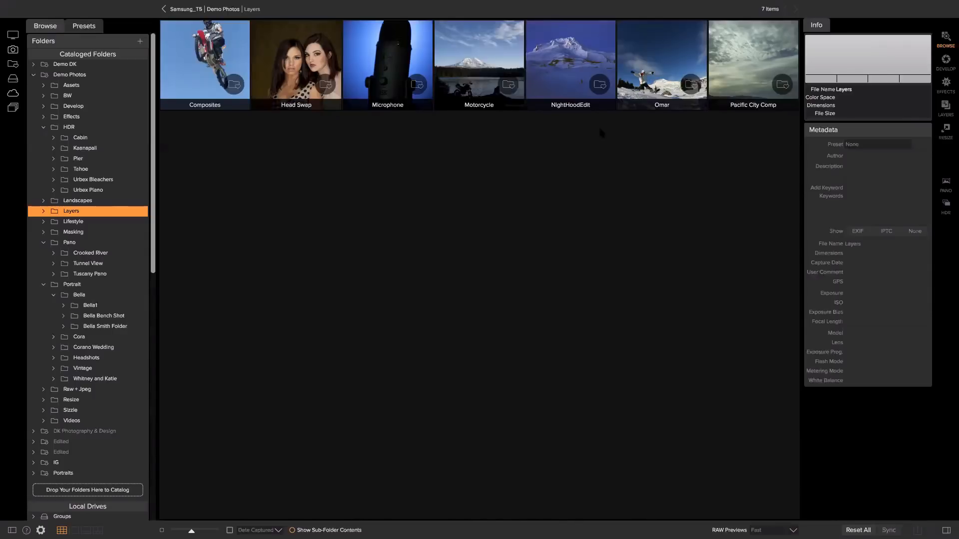
pyautogui.click(743, 65)
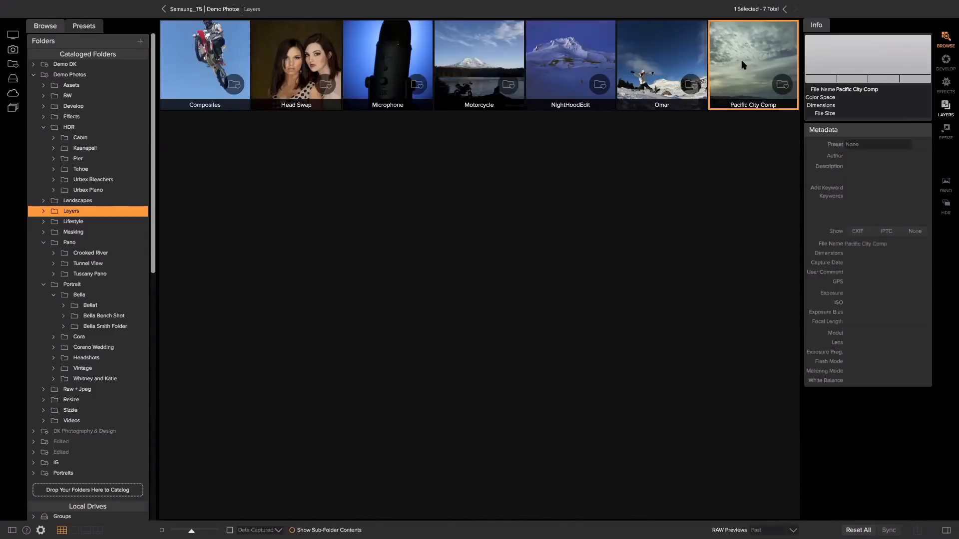
pyautogui.doubleClick(743, 65)
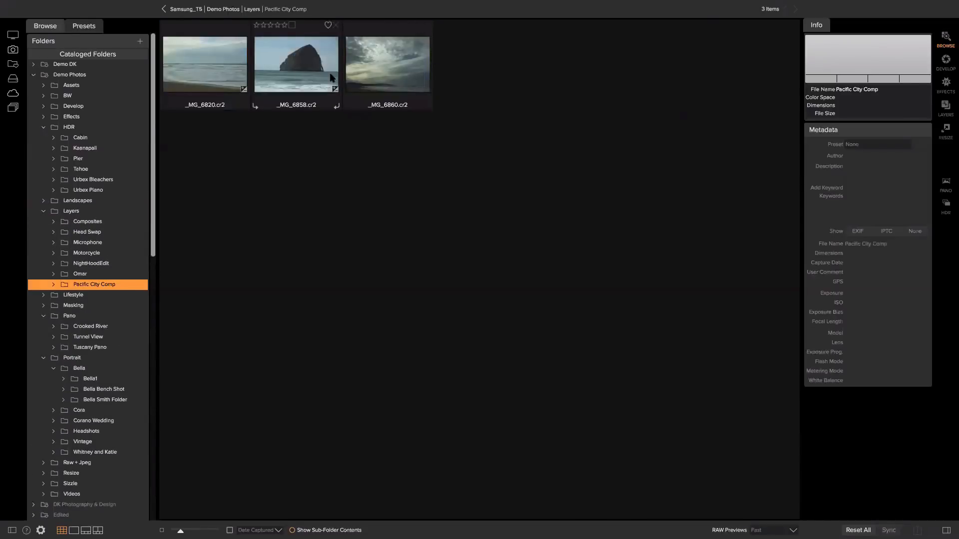
pyautogui.click(196, 58)
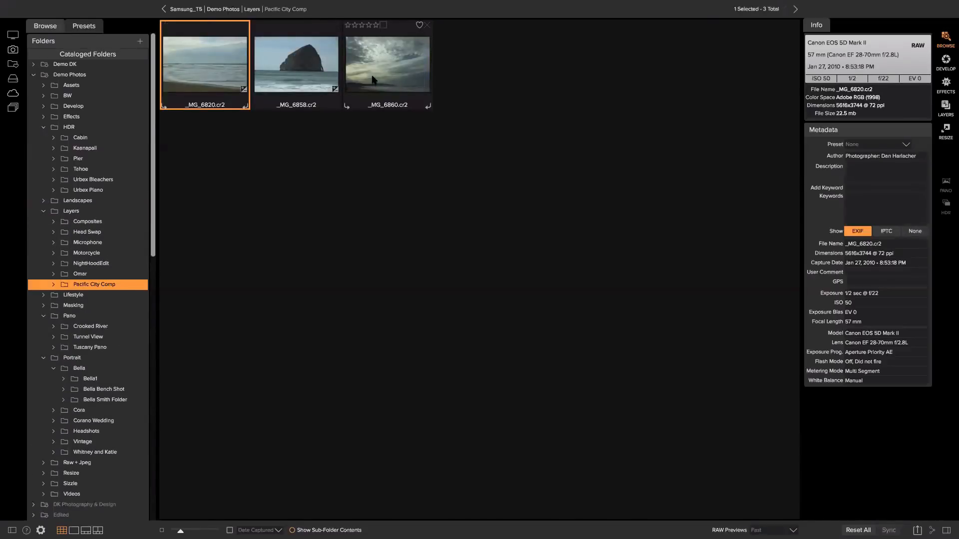
pyautogui.hotkey('ctrl', 'a')
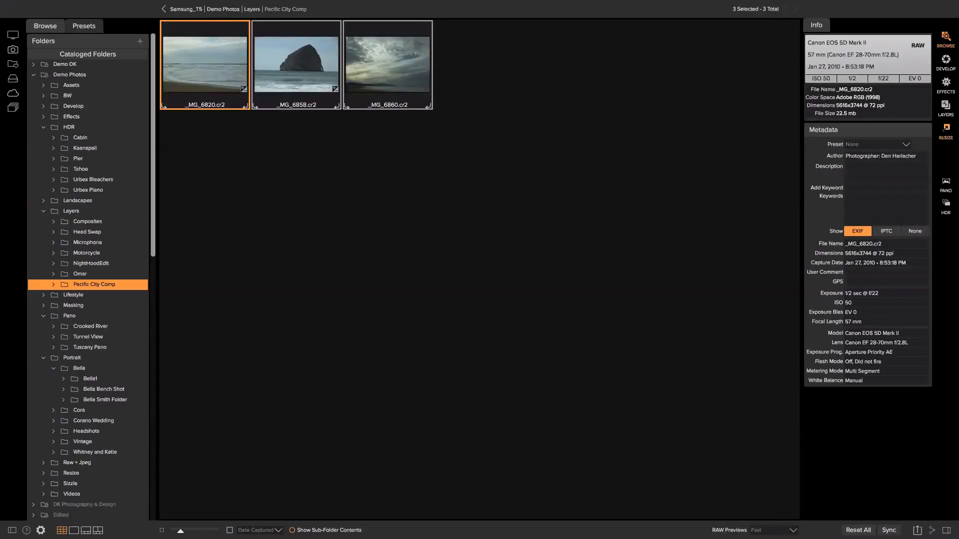
# Load the three selected Pacific City photos into the Layers module using Add as Layer
pyautogui.click(946, 131)
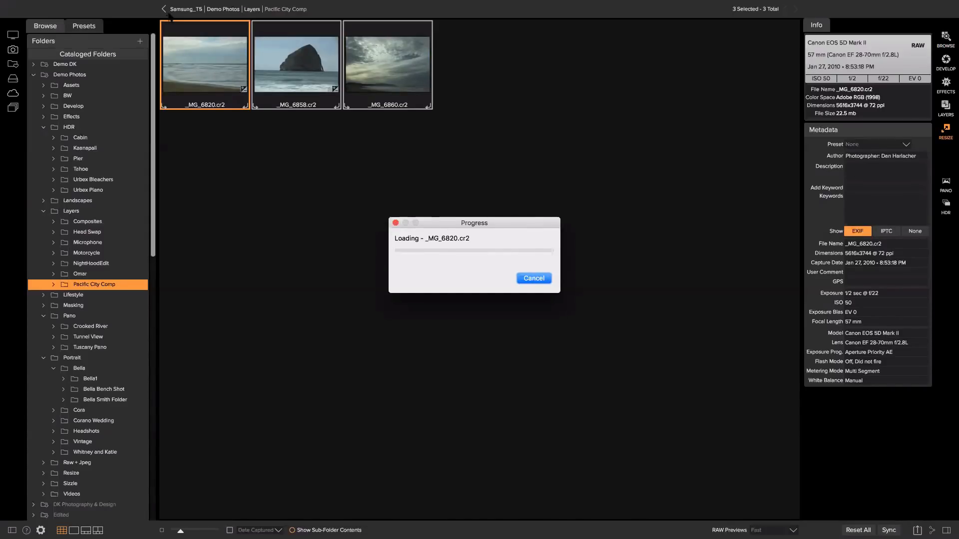
pyautogui.click(74, 5)
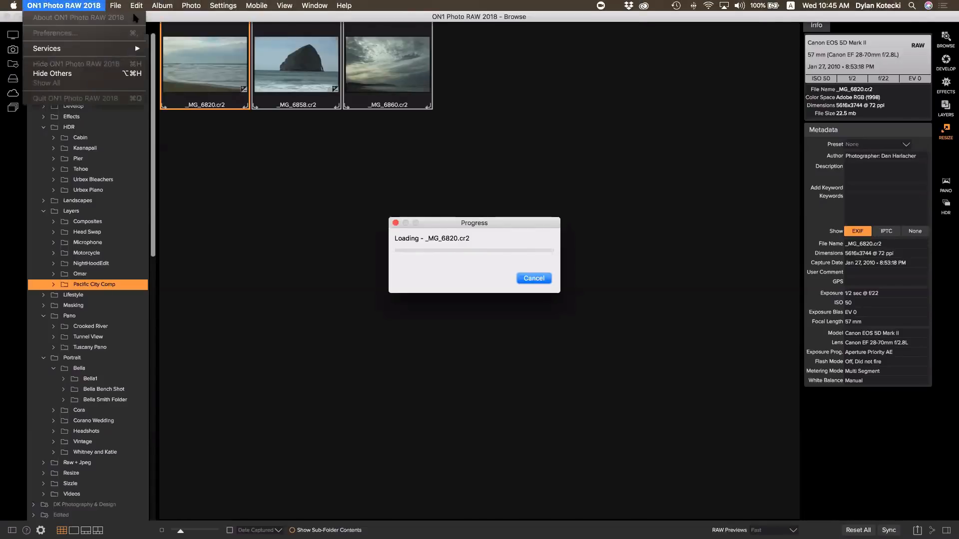
pyautogui.click(518, 308)
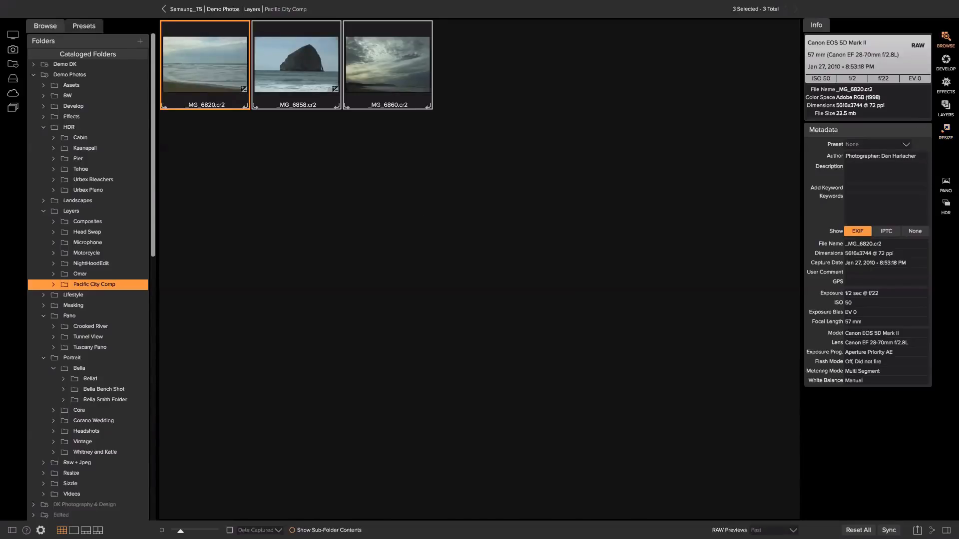
pyautogui.click(945, 106)
pyautogui.click(484, 272)
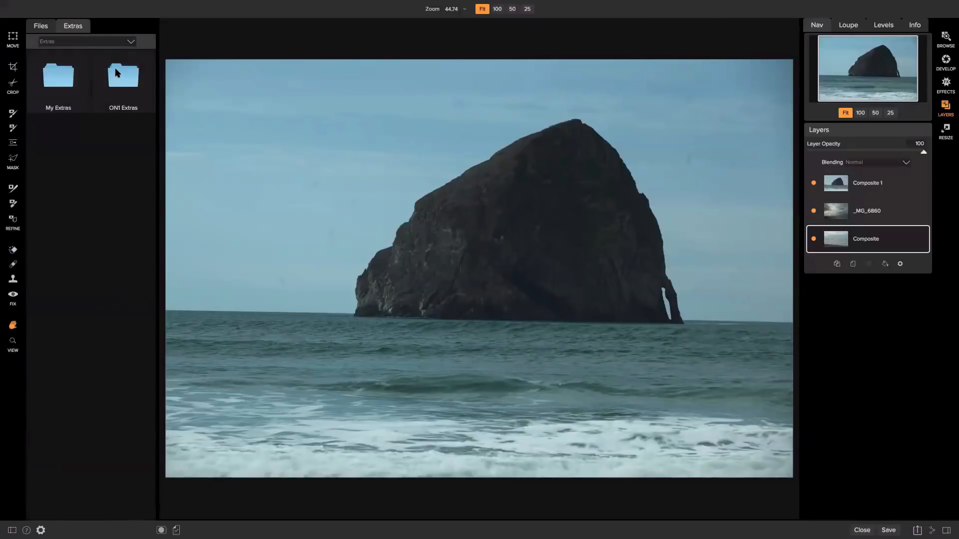
# Browse to ON1 Extras › Backgrounds › Skies to preview the sky images
pyautogui.doubleClick(113, 75)
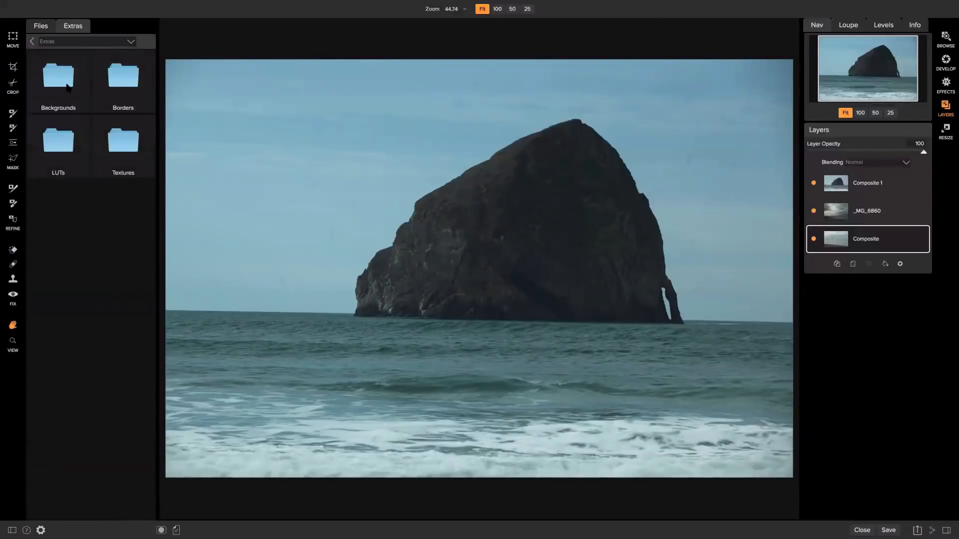
pyautogui.doubleClick(67, 86)
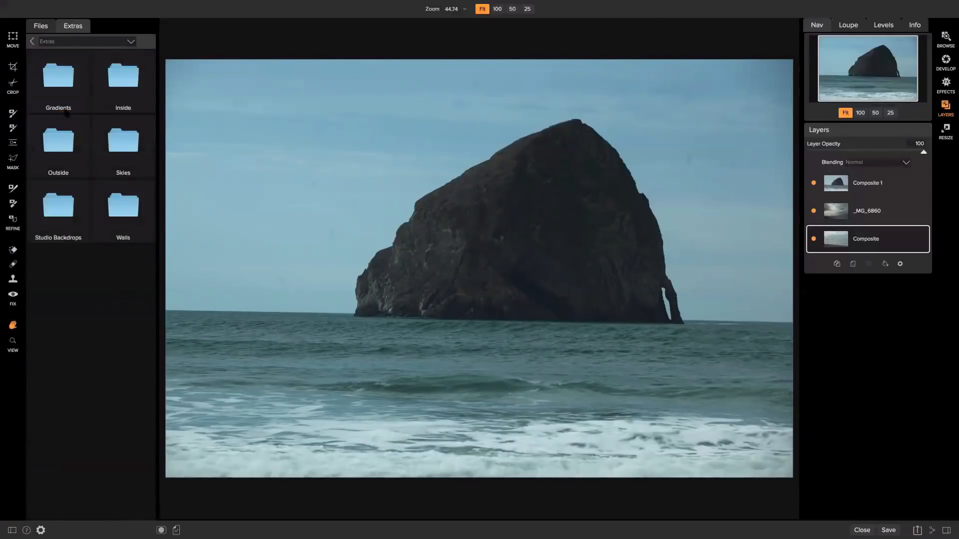
pyautogui.doubleClick(114, 136)
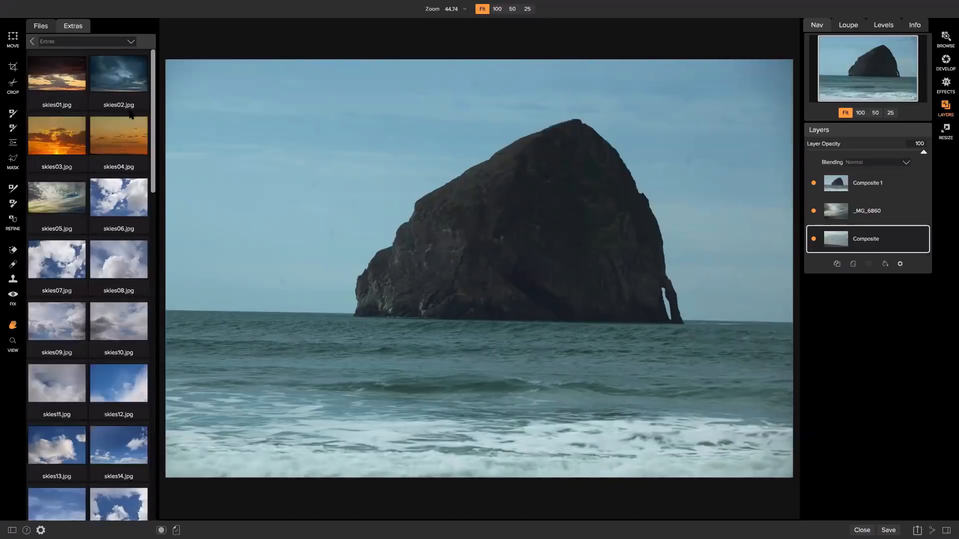
# Go back up three folder levels and show the Pictures folder in Files
pyautogui.click(46, 27)
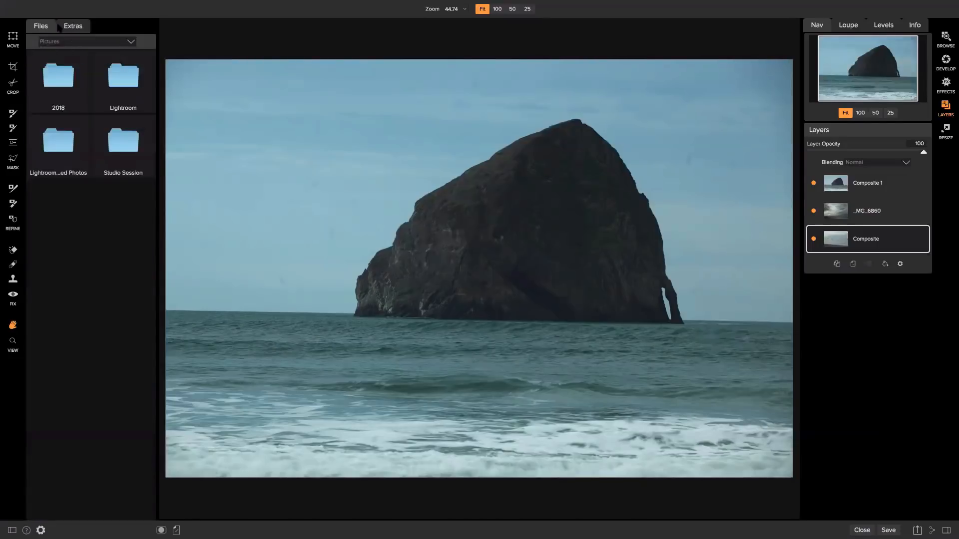
pyautogui.click(60, 27)
pyautogui.click(32, 41)
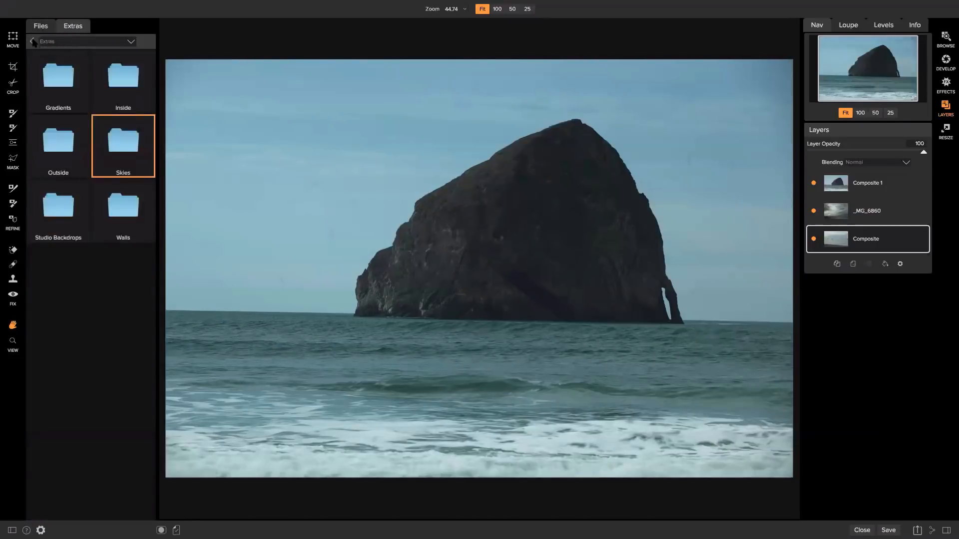
pyautogui.click(32, 42)
pyautogui.click(34, 42)
pyautogui.click(40, 28)
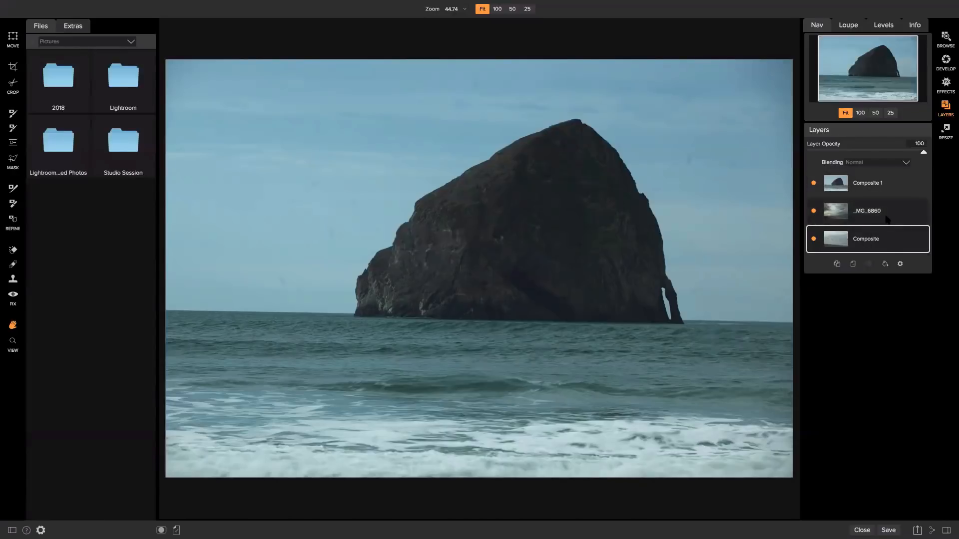
# Move _MG_6860 beneath Composite, then toggle Composite 1 and Composite visibility to check each layer
pyautogui.moveTo(875, 218); pyautogui.dragTo(877, 241)
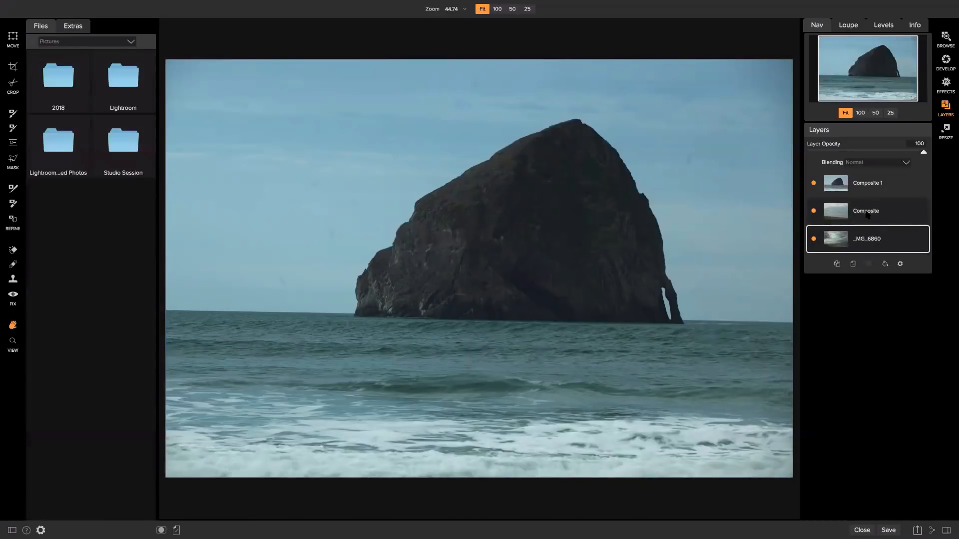
pyautogui.click(814, 184)
pyautogui.click(813, 210)
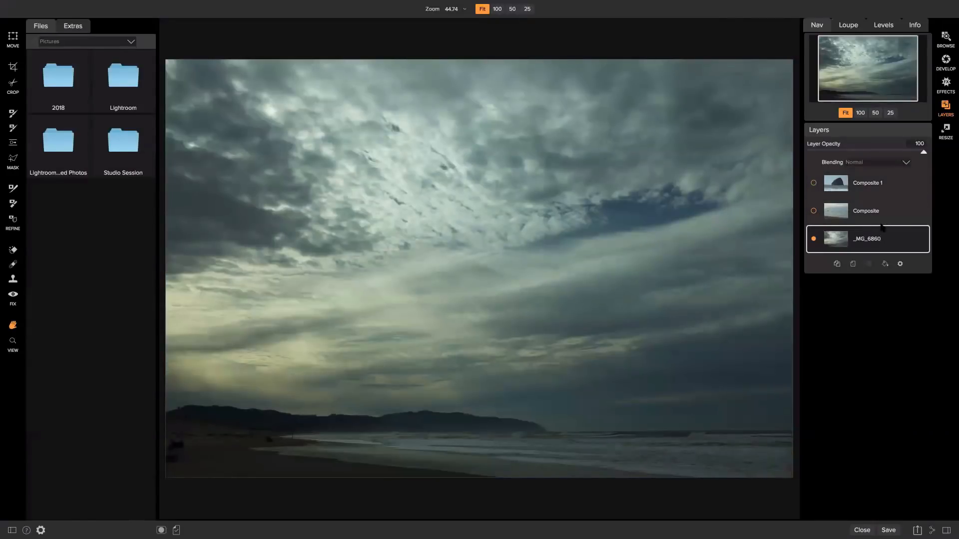
pyautogui.click(844, 222)
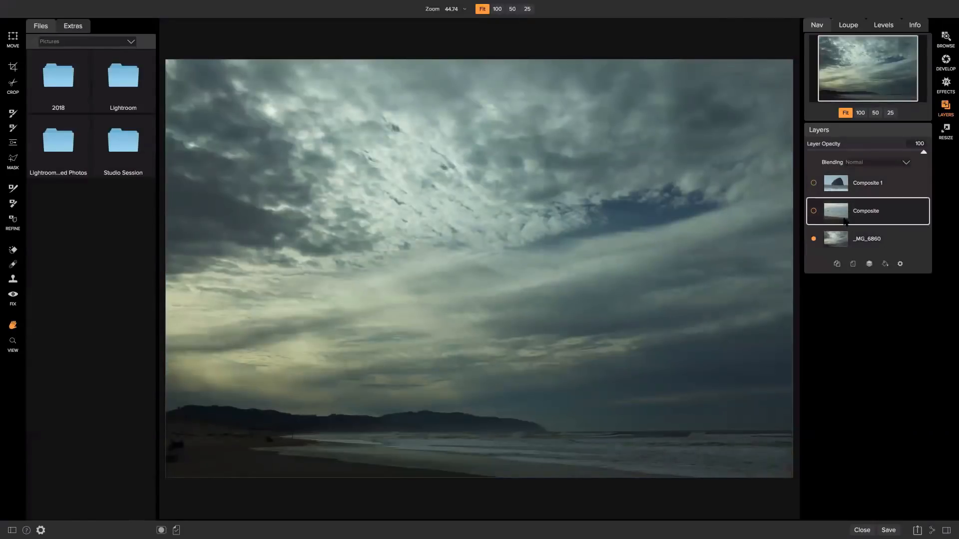
pyautogui.click(813, 211)
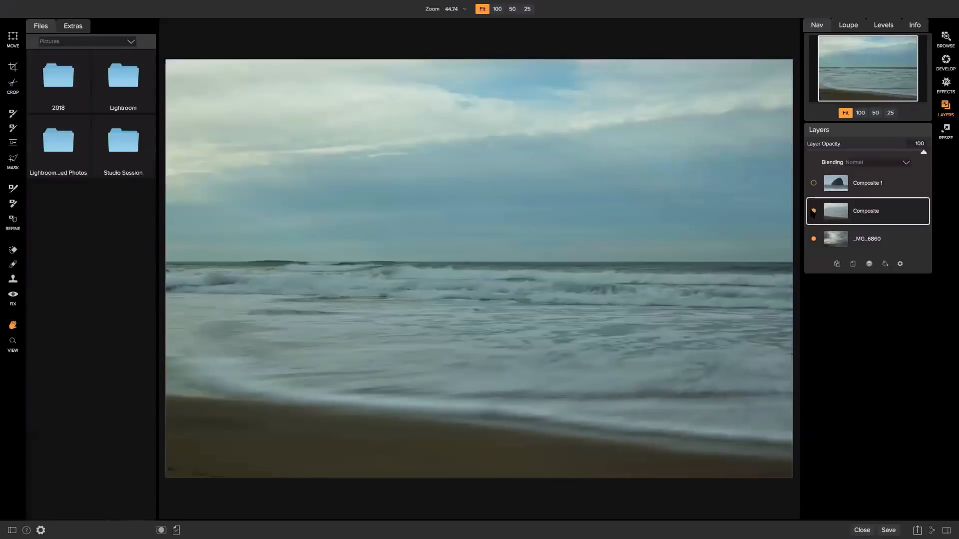
pyautogui.click(831, 185)
pyautogui.click(813, 184)
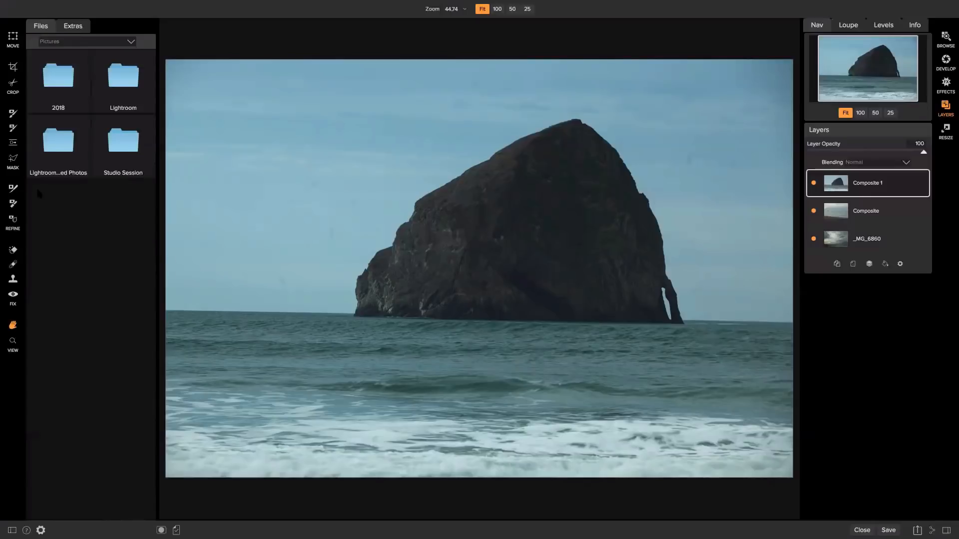
# Paint out the upper-left sky on Composite 1 with the masking brush at size 1000
pyautogui.press('b')
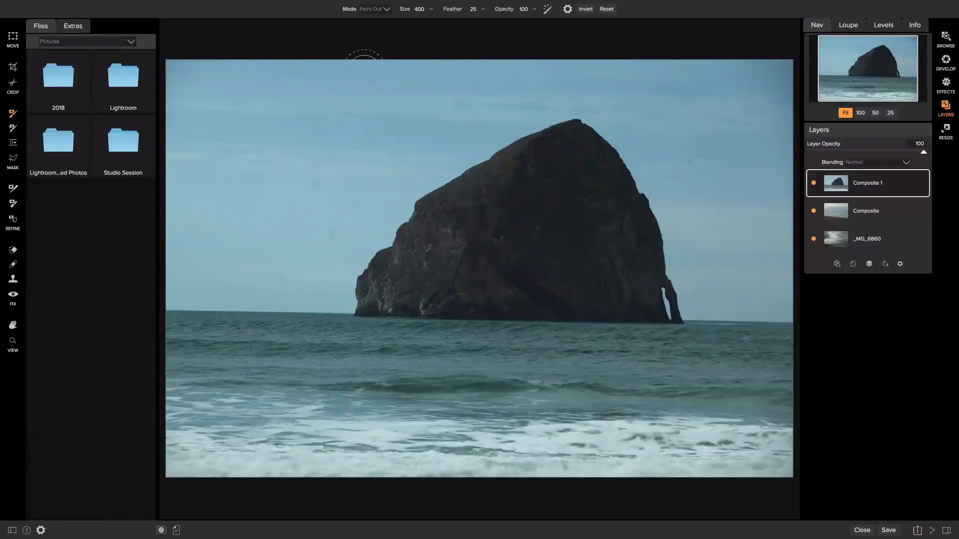
pyautogui.moveTo(356, 5)
pyautogui.moveTo(307, 92)
pyautogui.mouseDown()
pyautogui.moveTo(355, 61)
pyautogui.moveTo(182, 159)
pyautogui.mouseUp()
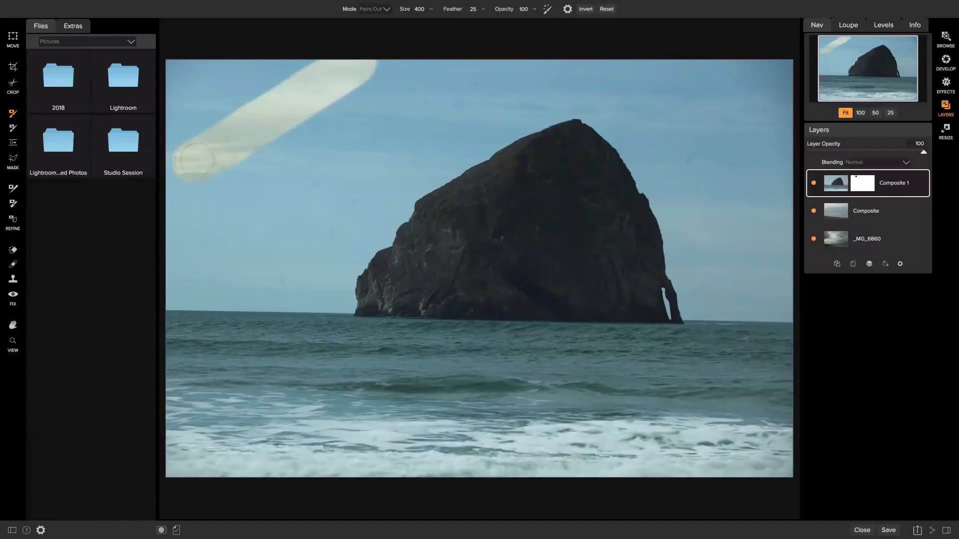
pyautogui.press(']')
pyautogui.press(']')
pyautogui.press(']')
pyautogui.press(']')
pyautogui.press(']')
pyautogui.press(']')
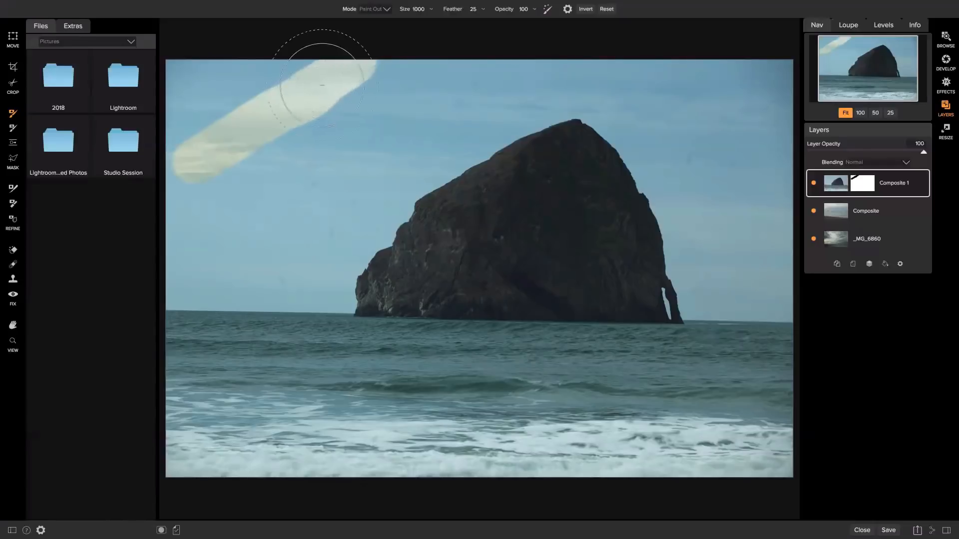
pyautogui.moveTo(317, 64)
pyautogui.mouseDown()
pyautogui.moveTo(310, 83)
pyautogui.moveTo(260, 103)
pyautogui.moveTo(214, 139)
pyautogui.moveTo(210, 69)
pyautogui.moveTo(197, 143)
pyautogui.moveTo(200, 396)
pyautogui.moveTo(209, 446)
pyautogui.moveTo(264, 438)
pyautogui.moveTo(187, 453)
pyautogui.moveTo(562, 452)
pyautogui.mouseUp()
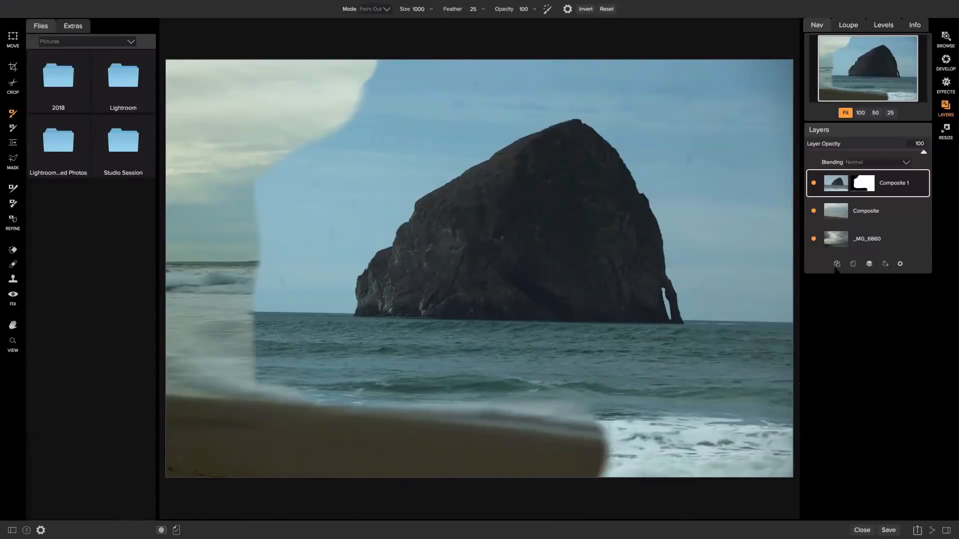
# Hide the Composite and _MG_6860 layers and mask out the surf along the bottom and right
pyautogui.click(813, 210)
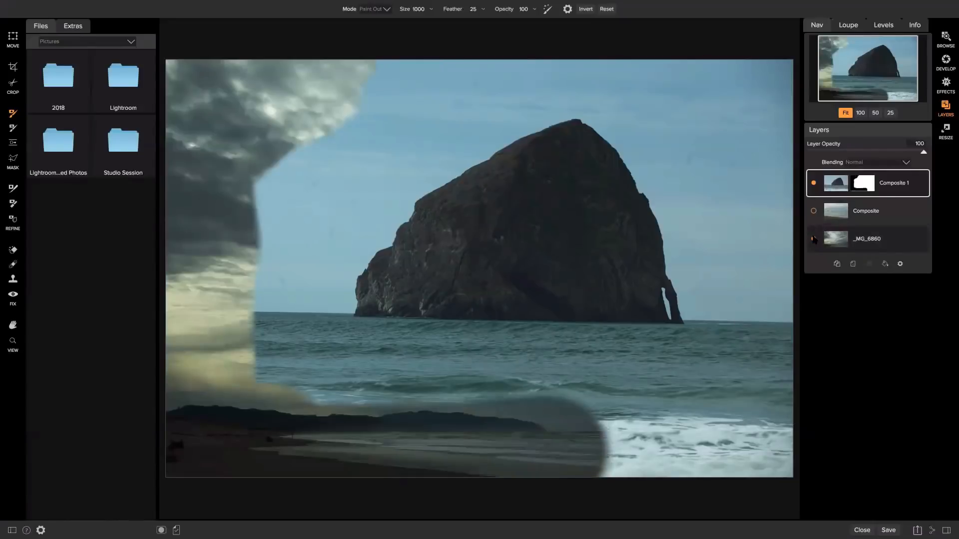
pyautogui.click(814, 240)
pyautogui.moveTo(706, 445)
pyautogui.mouseDown()
pyautogui.moveTo(669, 450)
pyautogui.moveTo(603, 439)
pyautogui.moveTo(752, 441)
pyautogui.moveTo(794, 430)
pyautogui.moveTo(785, 212)
pyautogui.moveTo(796, 205)
pyautogui.moveTo(796, 135)
pyautogui.moveTo(787, 107)
pyautogui.moveTo(727, 77)
pyautogui.moveTo(486, 41)
pyautogui.moveTo(356, 37)
pyautogui.moveTo(302, 62)
pyautogui.moveTo(435, 78)
pyautogui.moveTo(296, 173)
pyautogui.moveTo(266, 208)
pyautogui.moveTo(269, 377)
pyautogui.moveTo(265, 283)
pyautogui.moveTo(257, 349)
pyautogui.moveTo(286, 377)
pyautogui.moveTo(556, 404)
pyautogui.moveTo(764, 408)
pyautogui.moveTo(772, 390)
pyautogui.moveTo(733, 168)
pyautogui.moveTo(649, 66)
pyautogui.moveTo(675, 98)
pyautogui.moveTo(657, 72)
pyautogui.moveTo(556, 47)
pyautogui.moveTo(436, 93)
pyautogui.moveTo(293, 195)
pyautogui.moveTo(278, 234)
pyautogui.moveTo(305, 240)
pyautogui.mouseUp()
# With Perfect Brush enabled, erase the remaining sky around the rock's peak and right side
pyautogui.click(547, 9)
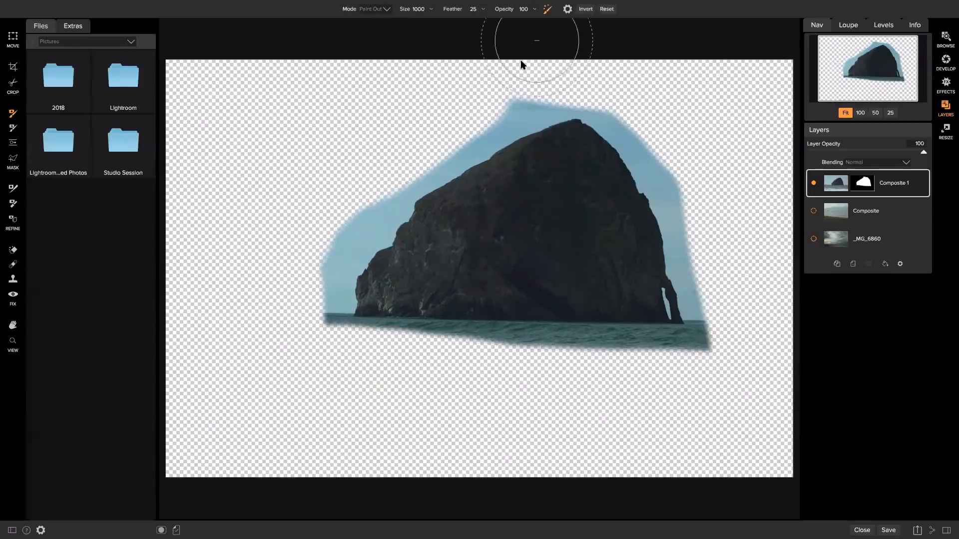
pyautogui.moveTo(520, 68)
pyautogui.mouseDown()
pyautogui.moveTo(506, 92)
pyautogui.moveTo(477, 97)
pyautogui.moveTo(414, 164)
pyautogui.moveTo(379, 175)
pyautogui.moveTo(358, 226)
pyautogui.moveTo(332, 250)
pyautogui.moveTo(339, 302)
pyautogui.mouseUp()
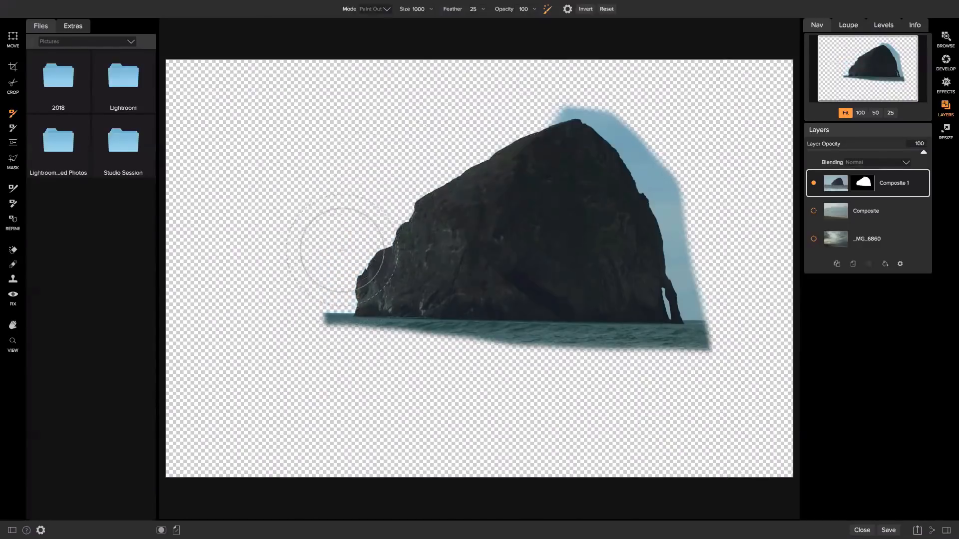
pyautogui.moveTo(471, 121)
pyautogui.mouseDown()
pyautogui.moveTo(582, 111)
pyautogui.moveTo(620, 133)
pyautogui.moveTo(625, 154)
pyautogui.moveTo(606, 208)
pyautogui.mouseUp()
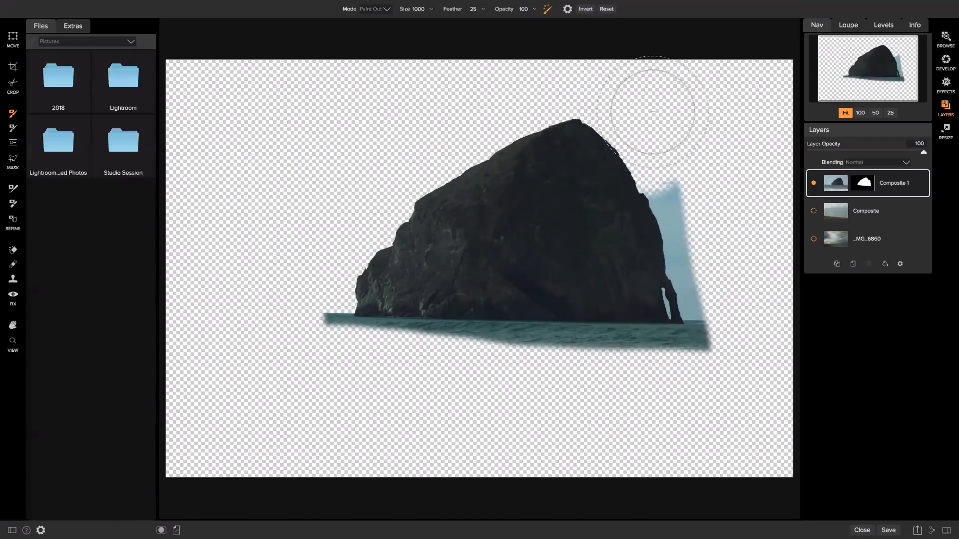
pyautogui.moveTo(652, 118)
pyautogui.mouseDown()
pyautogui.moveTo(689, 197)
pyautogui.moveTo(696, 254)
pyautogui.moveTo(684, 274)
pyautogui.moveTo(696, 296)
pyautogui.mouseUp()
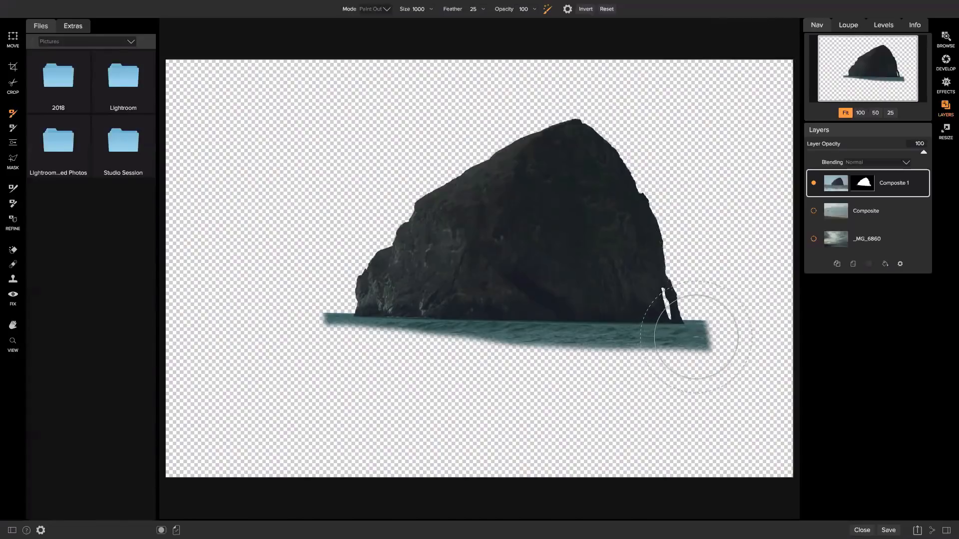
# Shrink the brush to size 350 and erase the right end of the water strip
pyautogui.press('[')
pyautogui.press('[')
pyautogui.press('[')
pyautogui.press('[')
pyautogui.press('[')
pyautogui.press('[')
pyautogui.press('[')
pyautogui.press('[')
pyautogui.press('[')
pyautogui.press('[')
pyautogui.press('[')
pyautogui.press('[')
pyautogui.press('[')
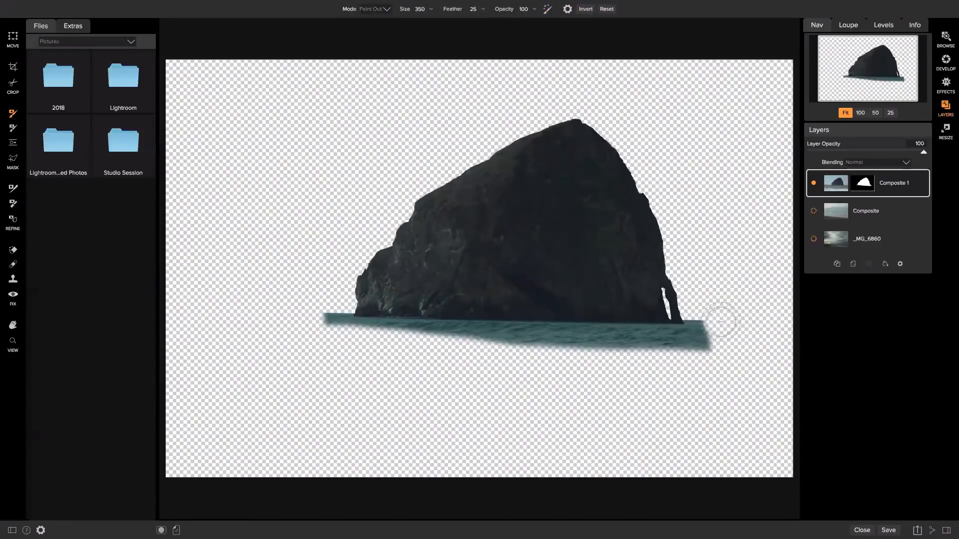
pyautogui.moveTo(719, 325)
pyautogui.mouseDown()
pyautogui.moveTo(713, 346)
pyautogui.moveTo(664, 353)
pyautogui.moveTo(372, 342)
pyautogui.moveTo(326, 331)
pyautogui.moveTo(322, 313)
pyautogui.moveTo(329, 331)
pyautogui.moveTo(364, 345)
pyautogui.mouseUp()
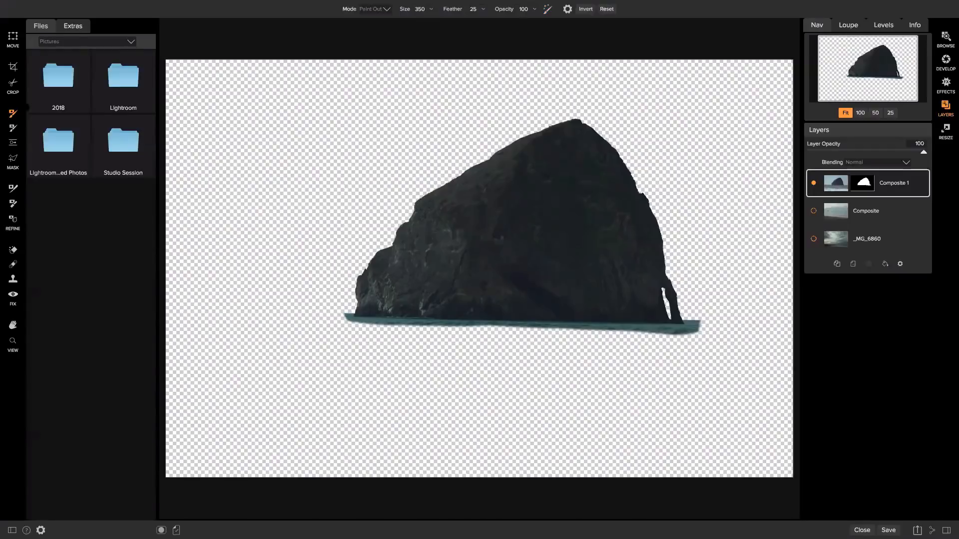
pyautogui.press('v')
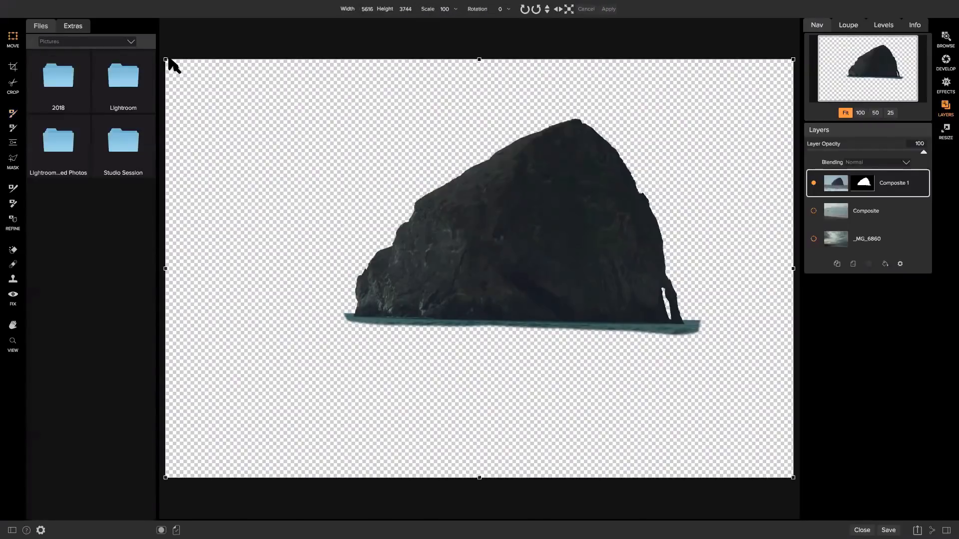
# Scale the rock down, show Composite, and place the rock on the horizon, rotated -2 and nudged up
pyautogui.moveTo(169, 59); pyautogui.dragTo(510, 277)
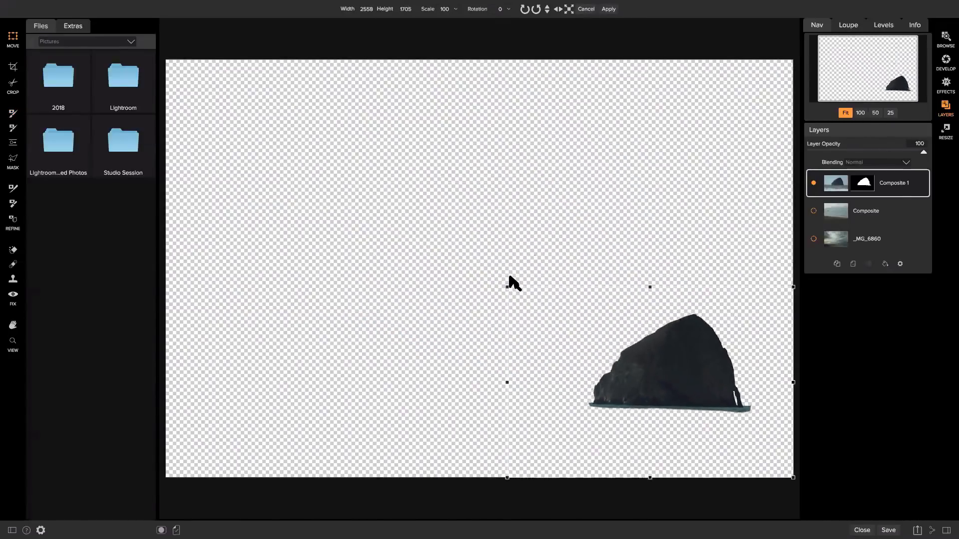
pyautogui.moveTo(651, 341); pyautogui.dragTo(565, 188)
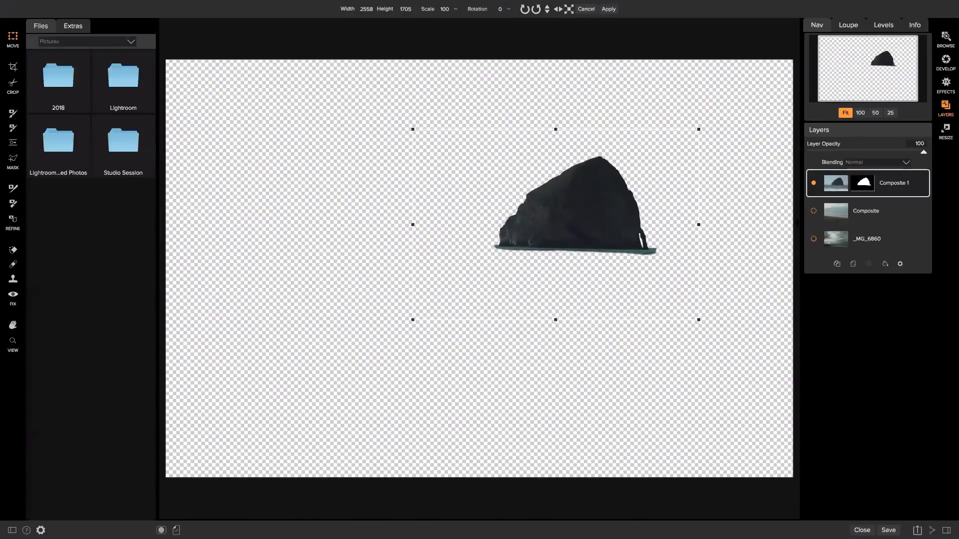
pyautogui.click(813, 211)
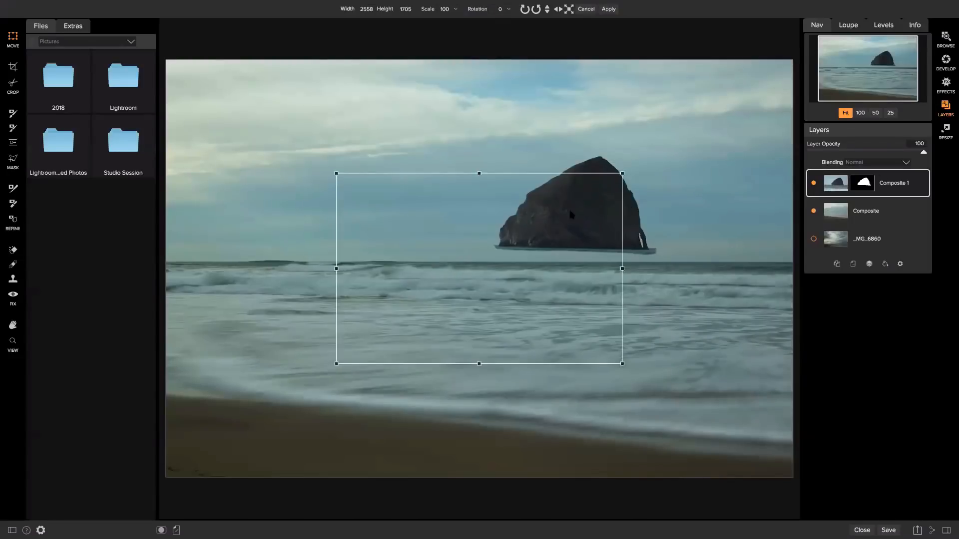
pyautogui.moveTo(568, 227); pyautogui.dragTo(647, 229)
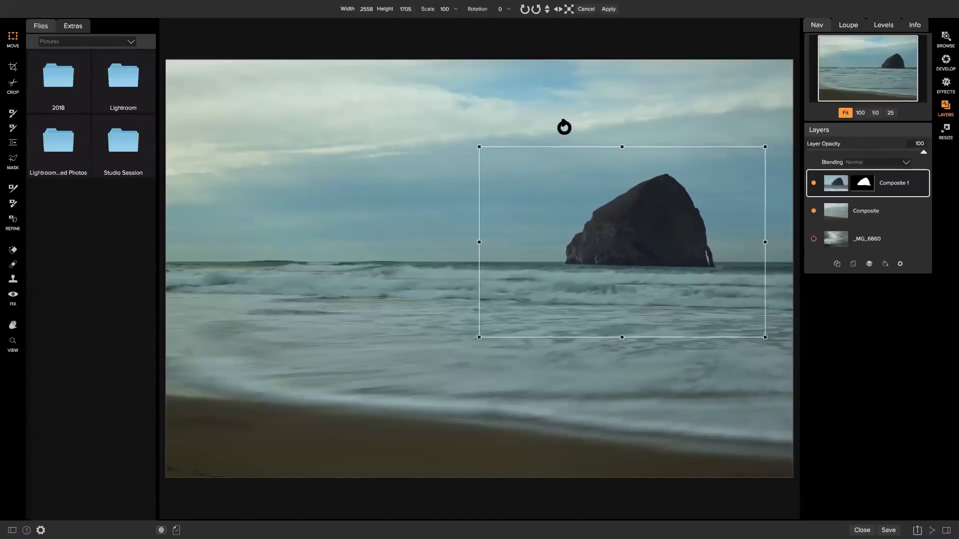
pyautogui.moveTo(559, 126); pyautogui.dragTo(563, 128)
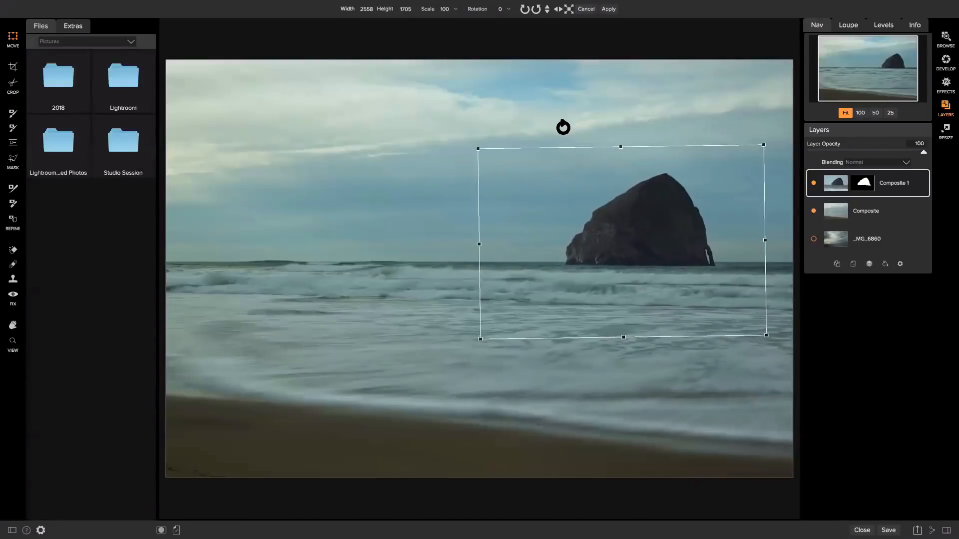
pyautogui.moveTo(616, 214); pyautogui.dragTo(618, 213)
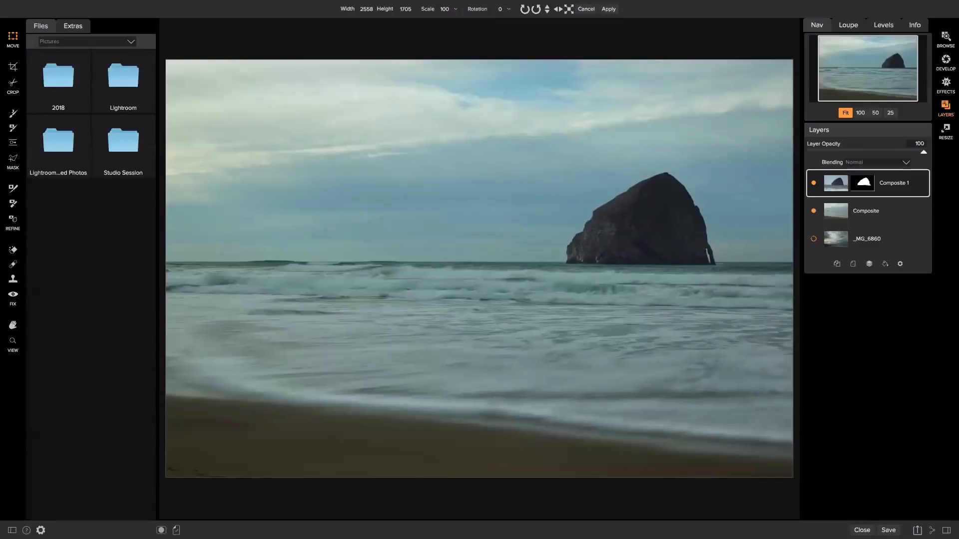
# Paint out along the rock's waterline to blend it into the waves, then select Composite and Composite 1
pyautogui.press('b')
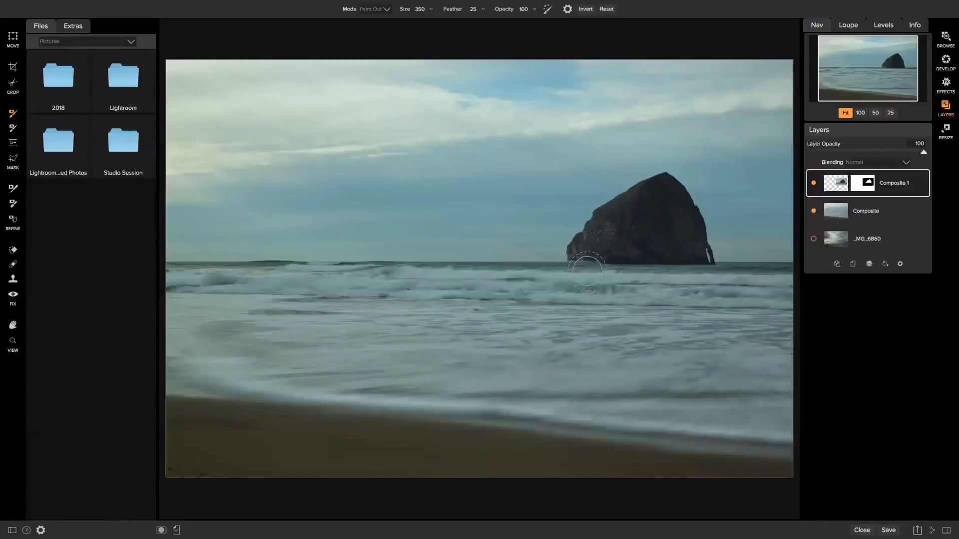
pyautogui.click(383, 9)
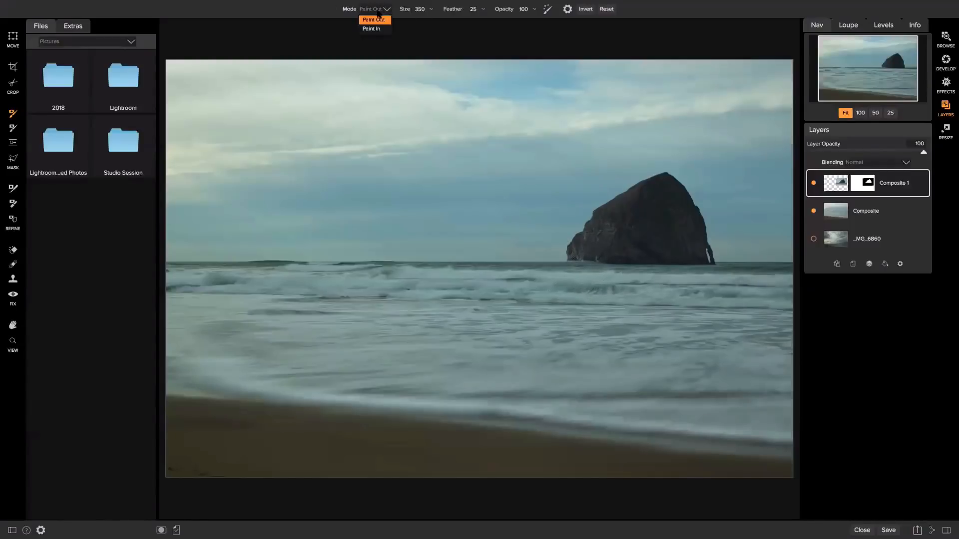
pyautogui.click(375, 28)
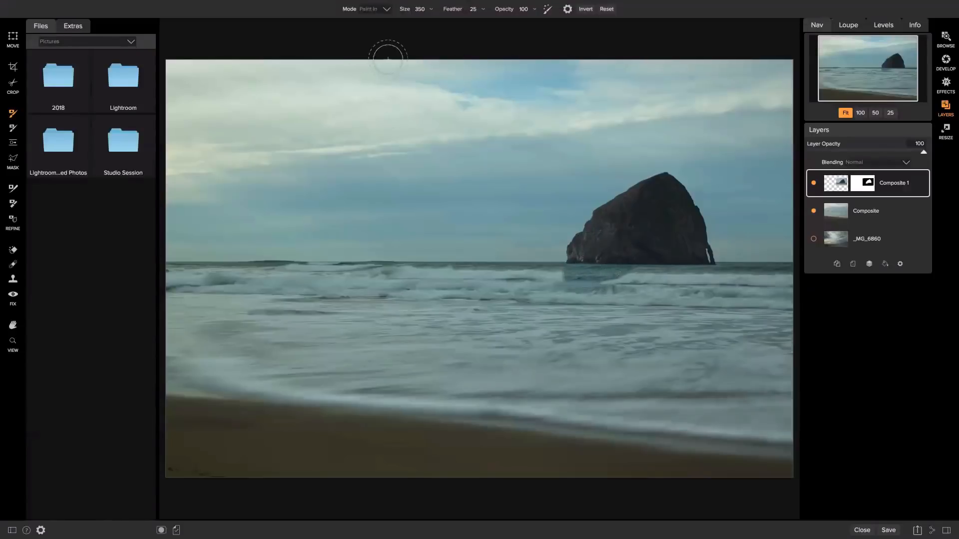
pyautogui.click(370, 9)
pyautogui.click(375, 29)
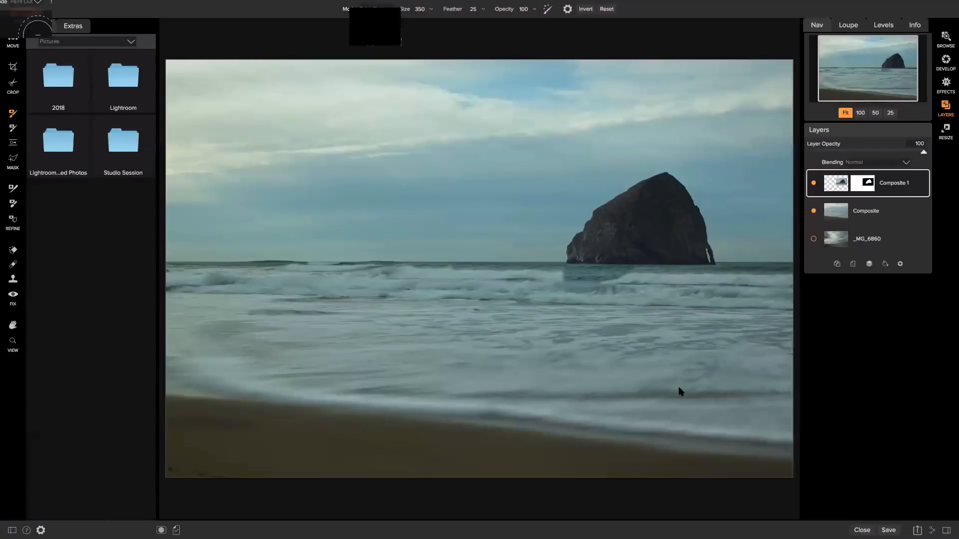
pyautogui.moveTo(582, 292); pyautogui.dragTo(616, 287)
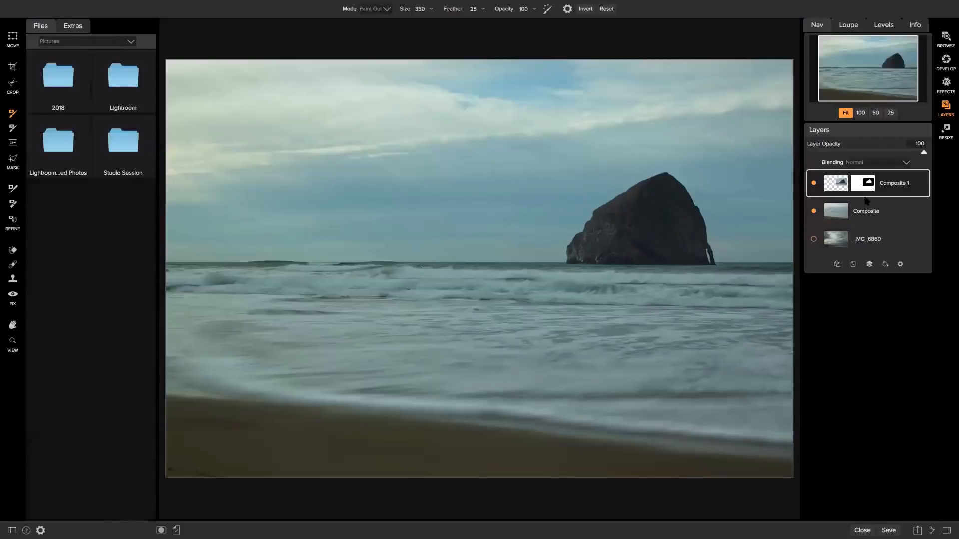
pyautogui.click(876, 211)
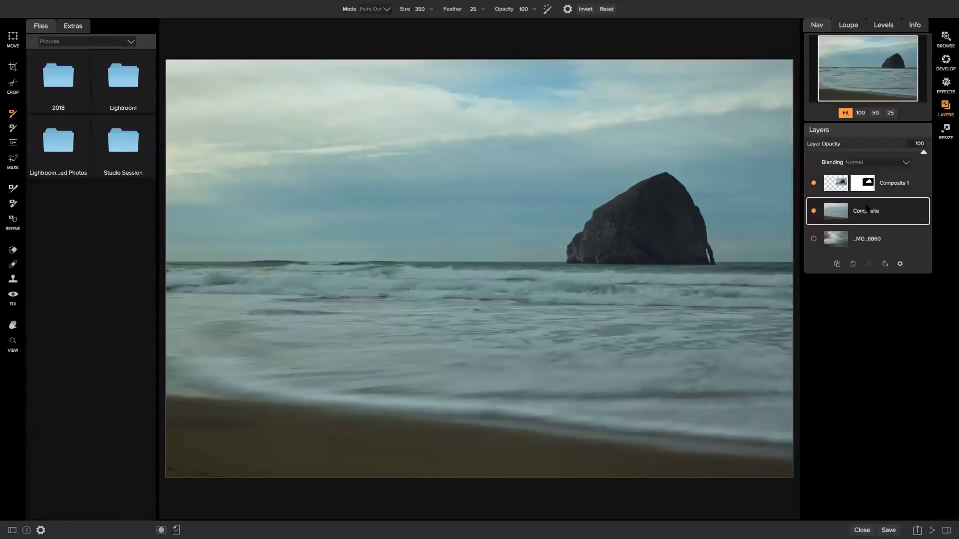
pyautogui.keyDown('shift'); pyautogui.click(888, 188); pyautogui.keyUp('shift')
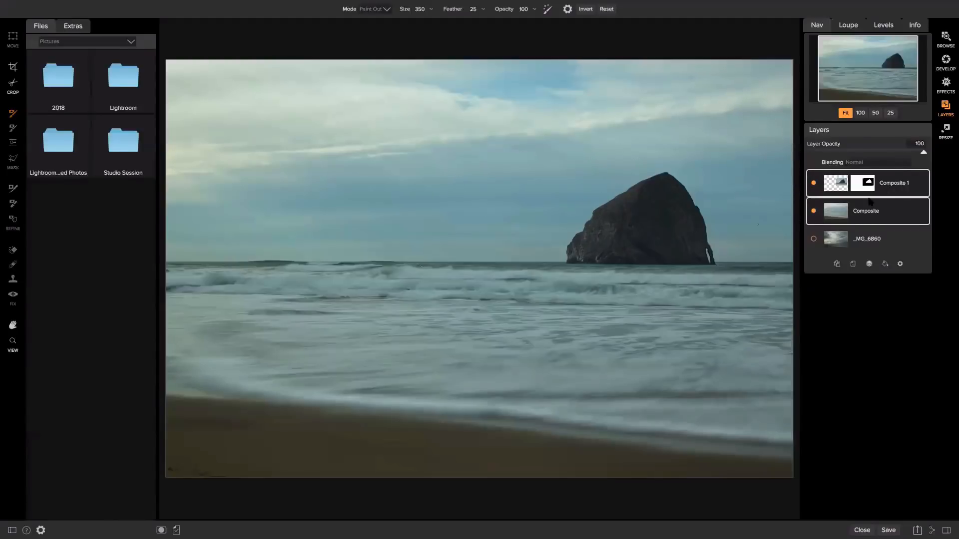
# Merge rock and beach into Composite 1, show _MG_6860, set Composite 1 opacity to 39, and select _MG_6860
pyautogui.click(869, 263)
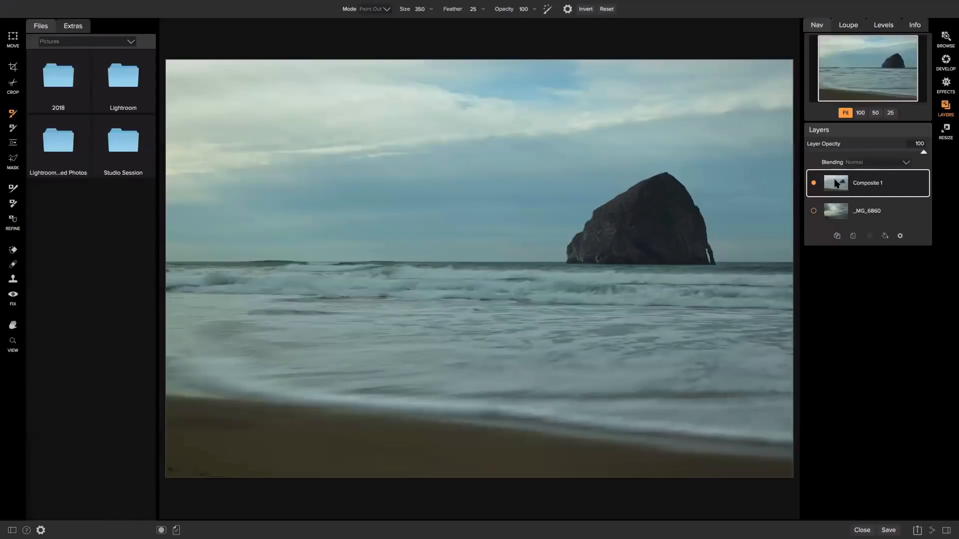
pyautogui.click(813, 211)
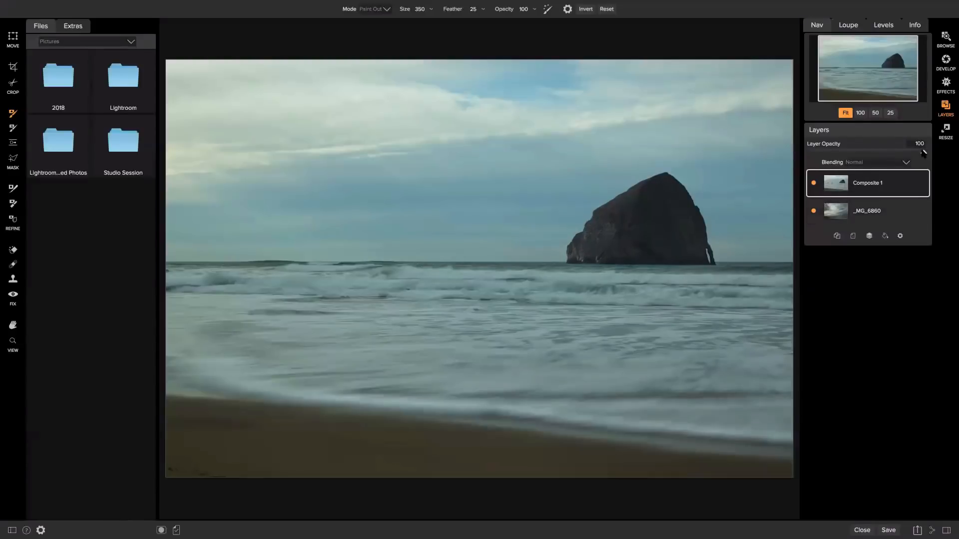
pyautogui.moveTo(923, 154); pyautogui.dragTo(860, 154)
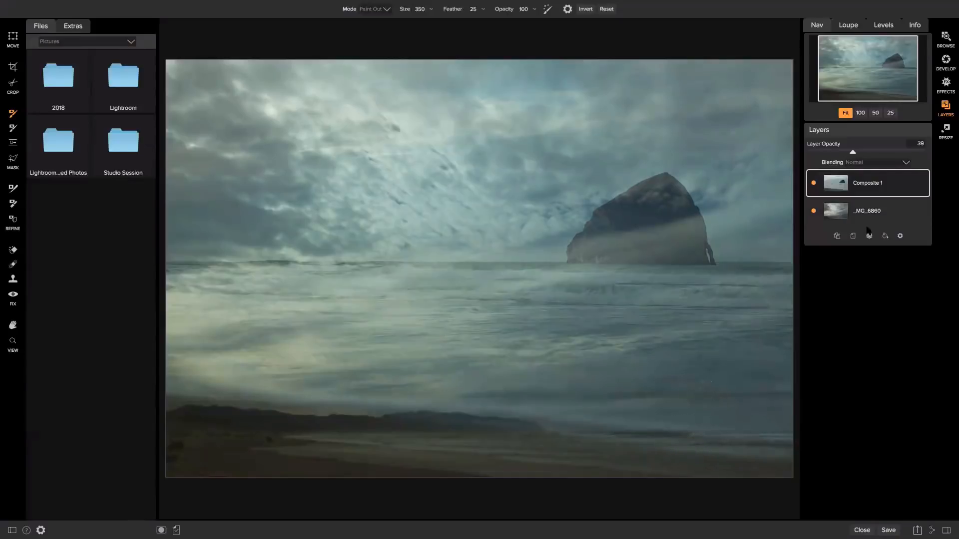
pyautogui.click(878, 215)
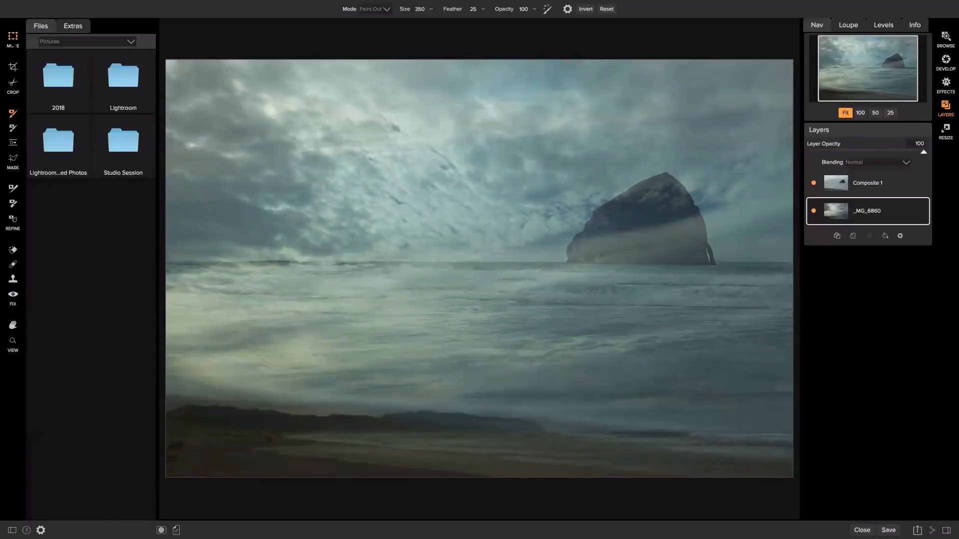
pyautogui.click(15, 42)
# Move the _MG_6860 sky layer up, enlarge it slightly, and apply the transform
pyautogui.moveTo(313, 428); pyautogui.dragTo(312, 294)
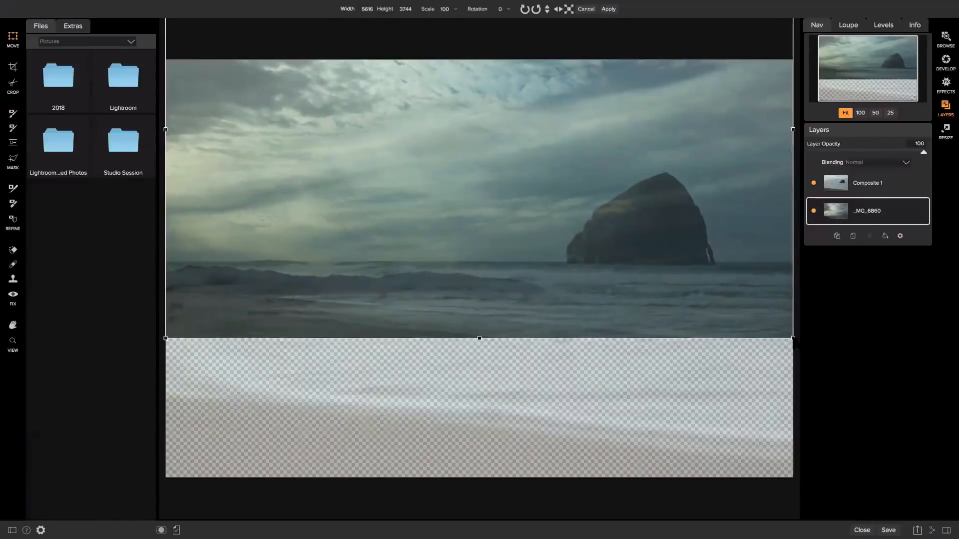
pyautogui.moveTo(793, 338); pyautogui.dragTo(799, 343)
pyautogui.moveTo(705, 272); pyautogui.dragTo(710, 275)
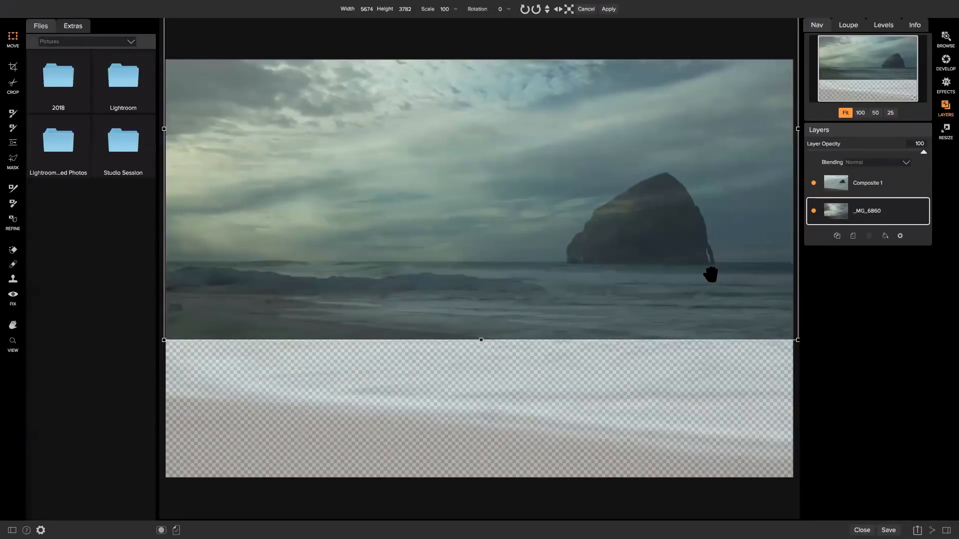
pyautogui.press('Return')
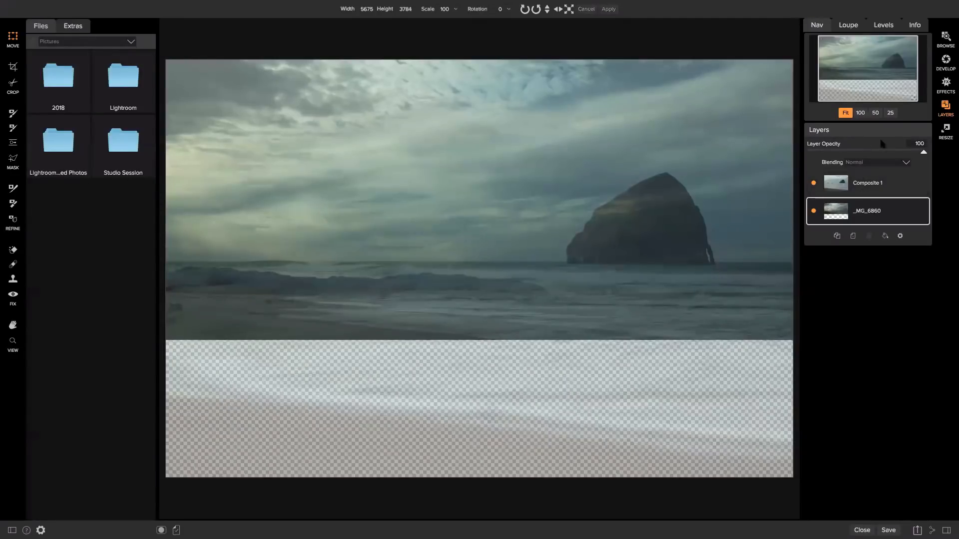
# Return Composite 1 to 100% opacity
pyautogui.click(882, 181)
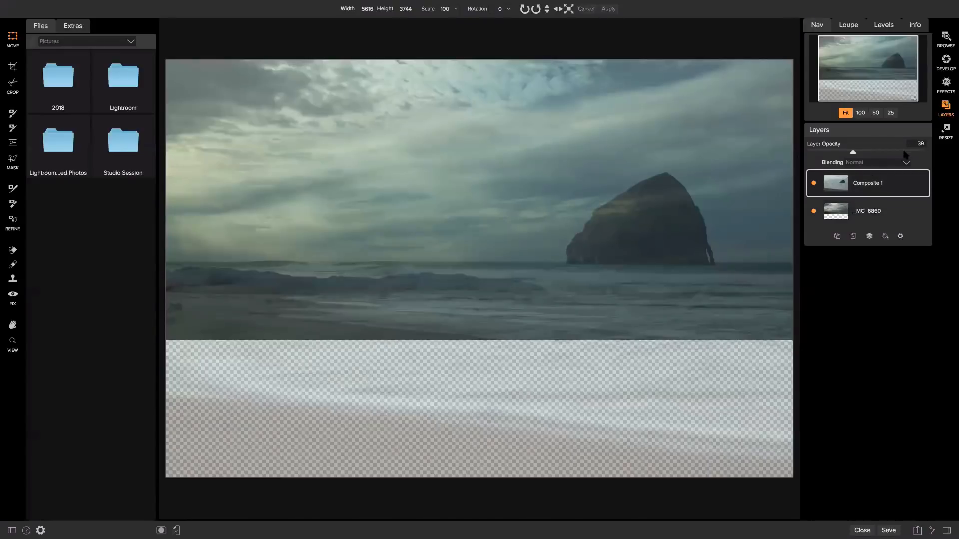
pyautogui.moveTo(863, 153); pyautogui.dragTo(930, 152)
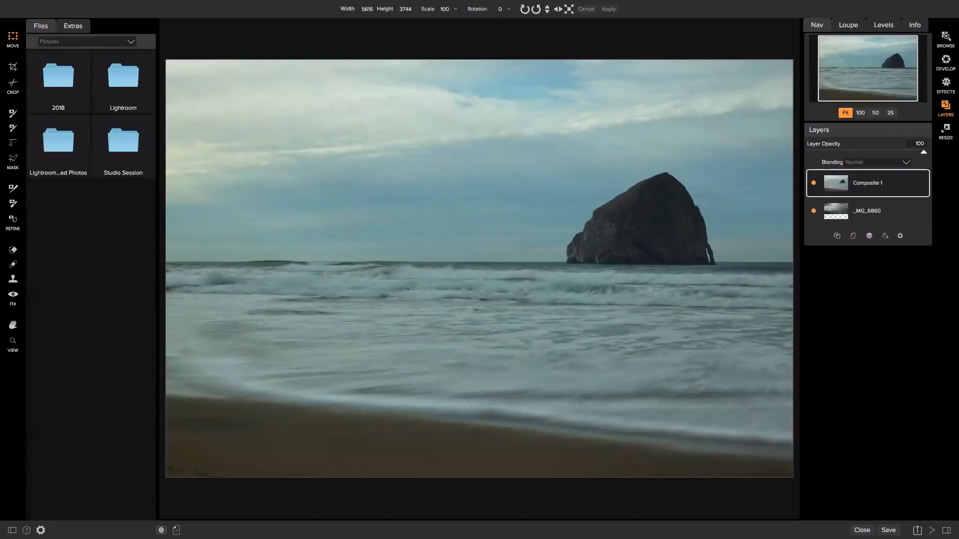
pyautogui.press('u')
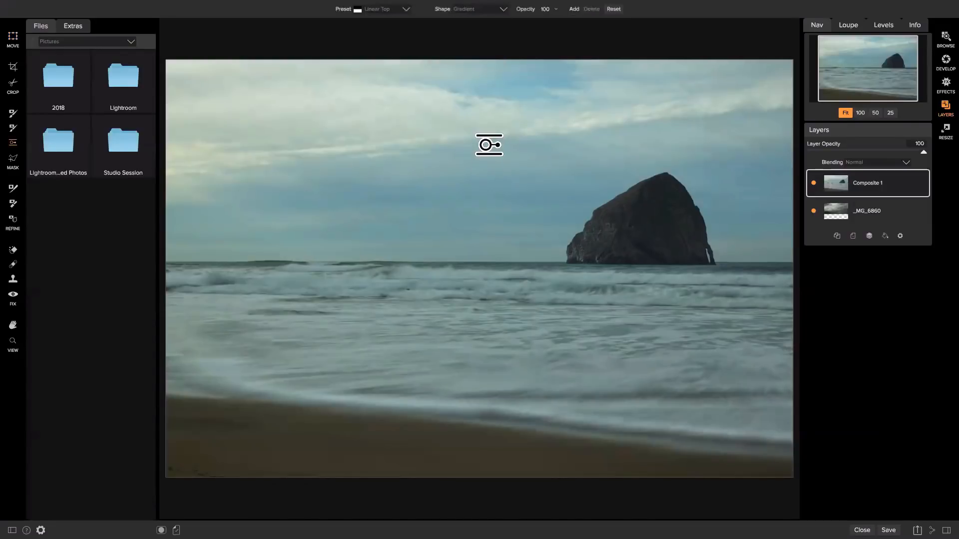
# Place a Linear Top gradient mask on Composite 1 with its transition just above the horizon
pyautogui.click(483, 166)
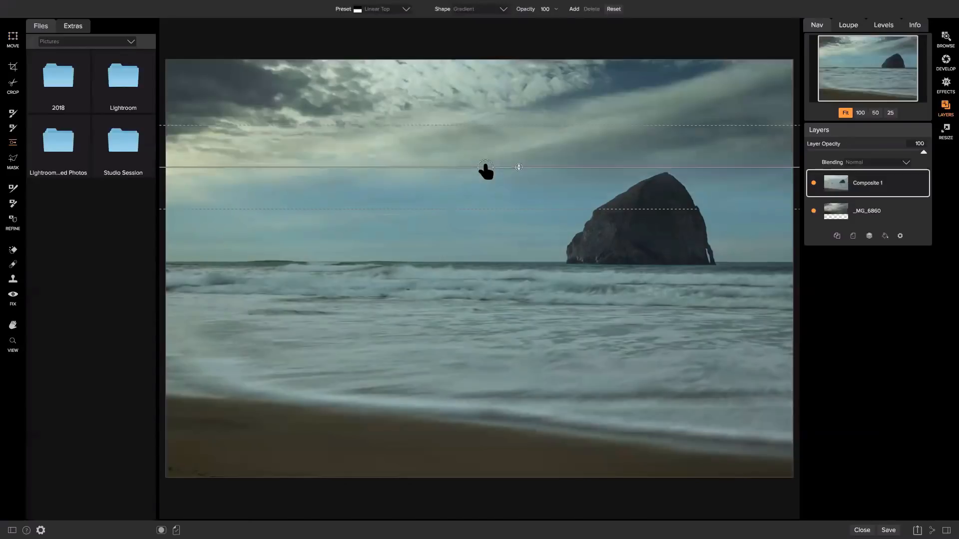
pyautogui.moveTo(490, 184); pyautogui.dragTo(479, 256)
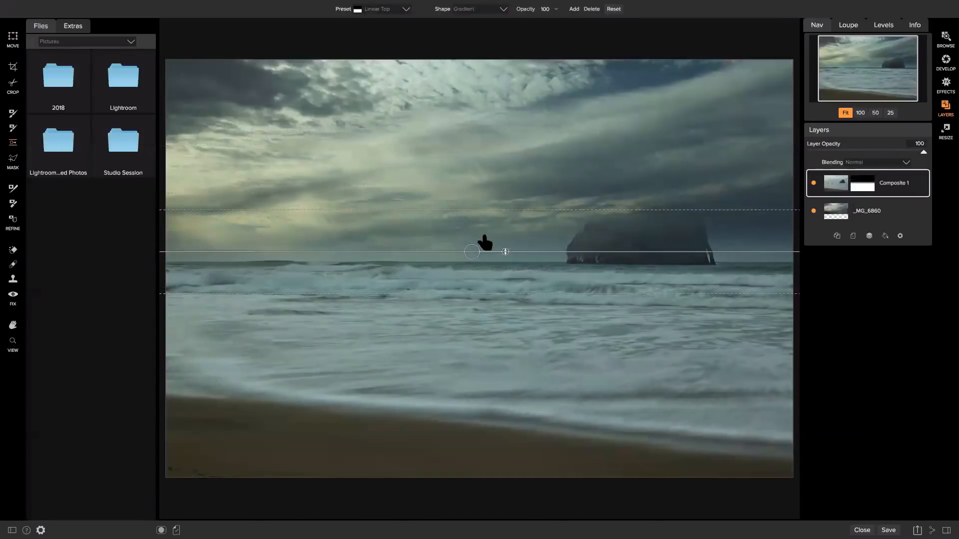
pyautogui.moveTo(483, 209); pyautogui.dragTo(484, 196)
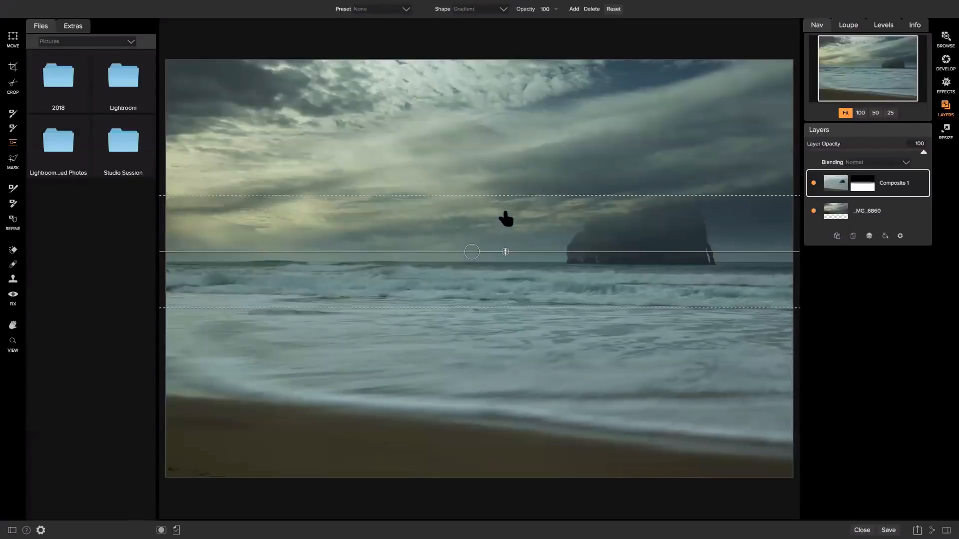
pyautogui.moveTo(464, 250); pyautogui.dragTo(462, 228)
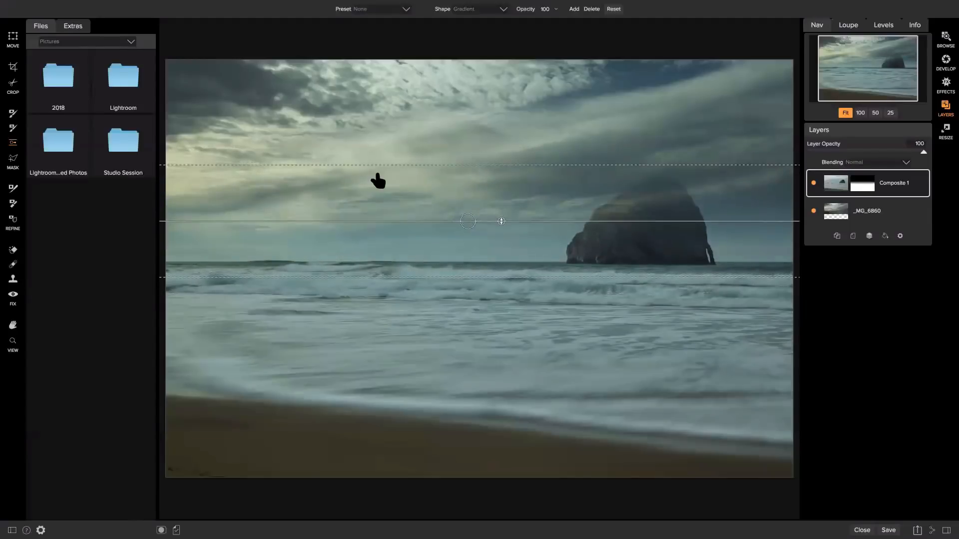
pyautogui.moveTo(376, 182); pyautogui.dragTo(418, 234)
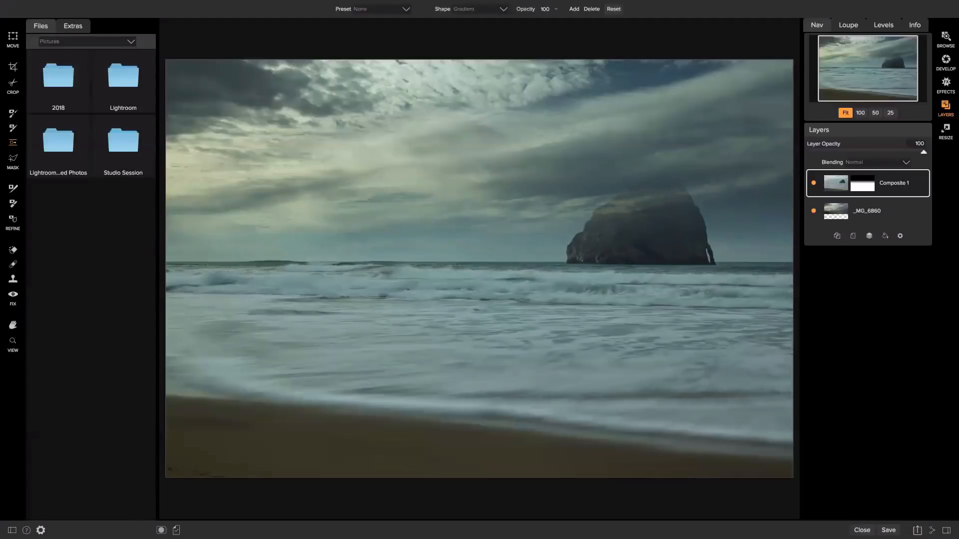
pyautogui.click(13, 113)
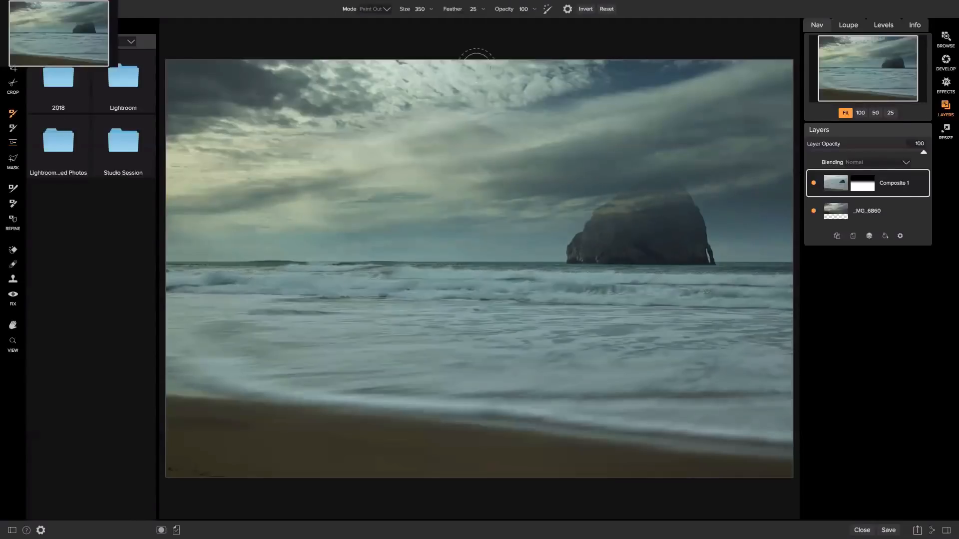
# Paint the top of the rock back in with the brush in Paint In mode
pyautogui.click(383, 8)
pyautogui.click(373, 28)
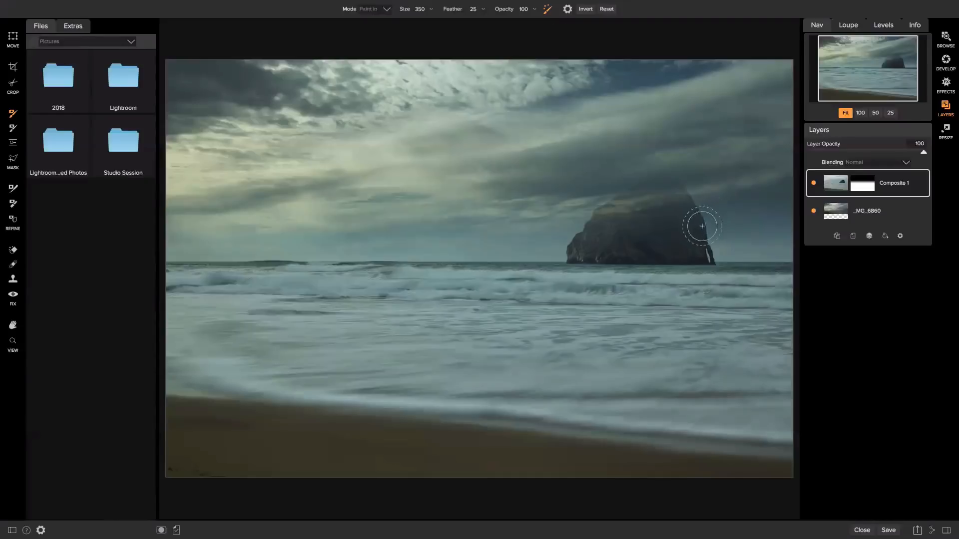
pyautogui.moveTo(652, 214)
pyautogui.mouseDown()
pyautogui.moveTo(620, 215)
pyautogui.moveTo(624, 205)
pyautogui.moveTo(586, 243)
pyautogui.moveTo(565, 250)
pyautogui.moveTo(588, 249)
pyautogui.moveTo(669, 185)
pyautogui.moveTo(698, 245)
pyautogui.moveTo(610, 245)
pyautogui.moveTo(647, 214)
pyautogui.moveTo(639, 216)
pyautogui.moveTo(651, 199)
pyautogui.moveTo(641, 189)
pyautogui.moveTo(586, 248)
pyautogui.moveTo(668, 226)
pyautogui.moveTo(684, 245)
pyautogui.moveTo(633, 233)
pyautogui.moveTo(650, 209)
pyautogui.mouseUp()
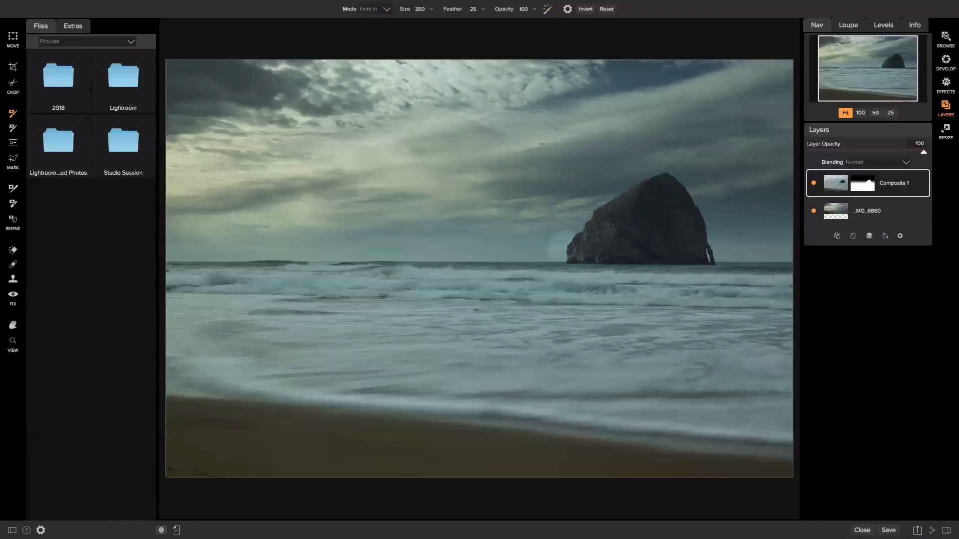
# Switch to Paint Out at 23% opacity and lightly blend sky into the area left of the rock
pyautogui.click(386, 9)
pyautogui.click(375, 28)
pyautogui.moveTo(547, 227); pyautogui.dragTo(545, 232)
pyautogui.moveTo(546, 232)
pyautogui.mouseDown()
pyautogui.moveTo(547, 206)
pyautogui.moveTo(542, 247)
pyautogui.moveTo(540, 233)
pyautogui.moveTo(558, 220)
pyautogui.mouseUp()
pyautogui.press('super+z')
pyautogui.press('super+z')
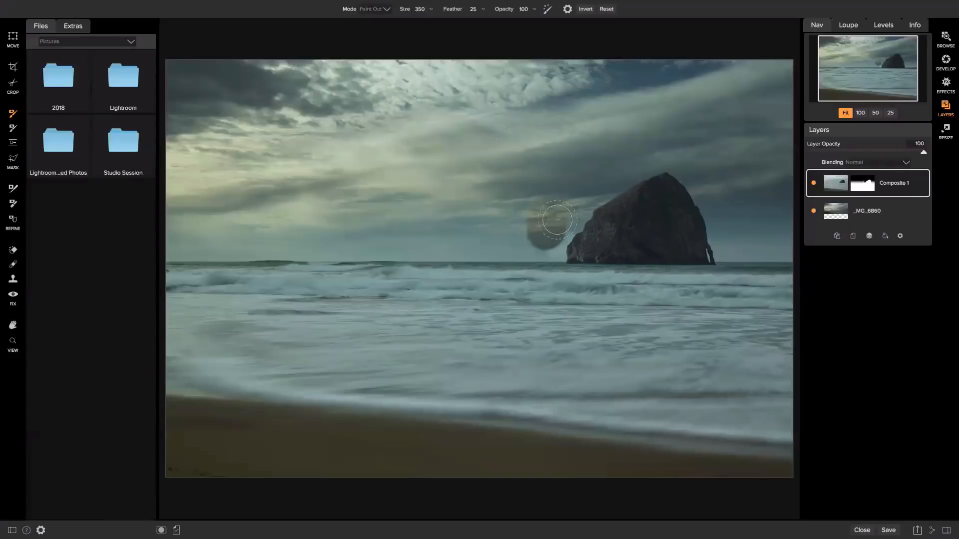
pyautogui.click(529, 8)
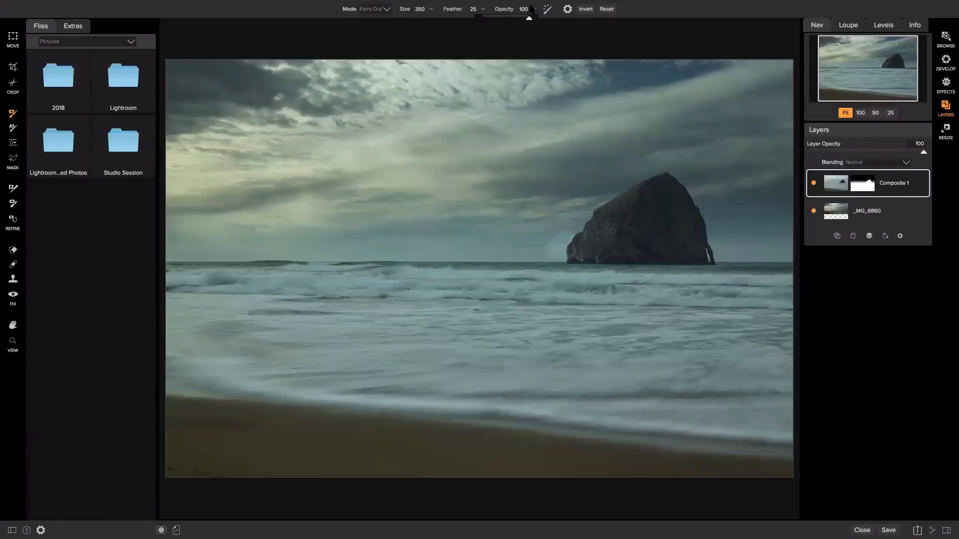
pyautogui.moveTo(528, 19); pyautogui.dragTo(493, 18)
pyautogui.moveTo(542, 235)
pyautogui.mouseDown()
pyautogui.moveTo(569, 230)
pyautogui.moveTo(546, 256)
pyautogui.moveTo(553, 245)
pyautogui.mouseUp()
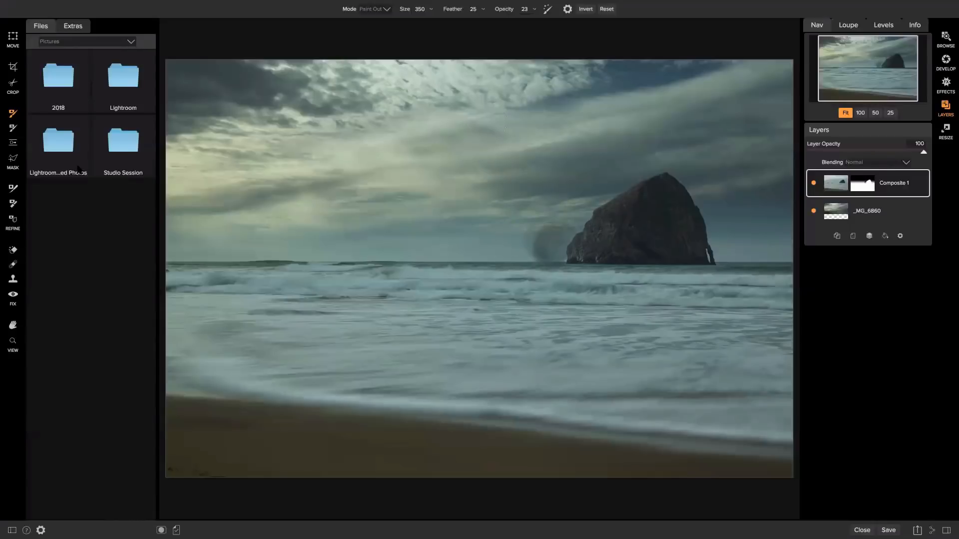
# Lower the gradient, then paint in at 100% opacity to remove the dark blob and restore the rock
pyautogui.click(13, 128)
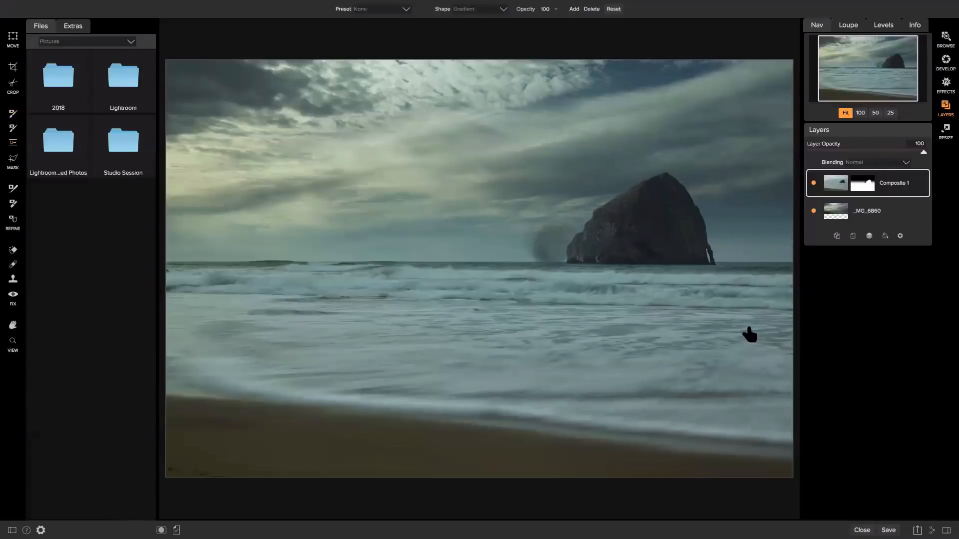
pyautogui.moveTo(438, 228); pyautogui.dragTo(464, 80)
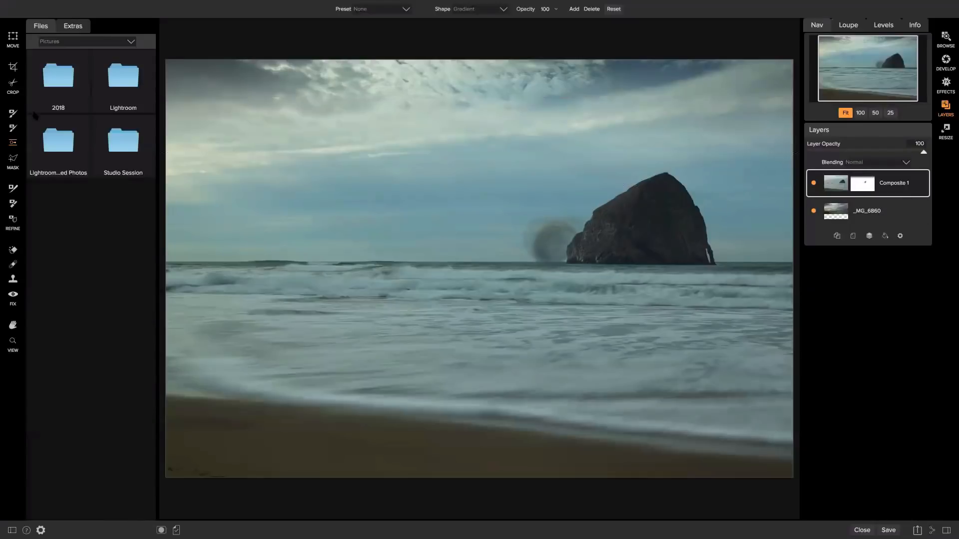
pyautogui.press('b')
pyautogui.click(387, 9)
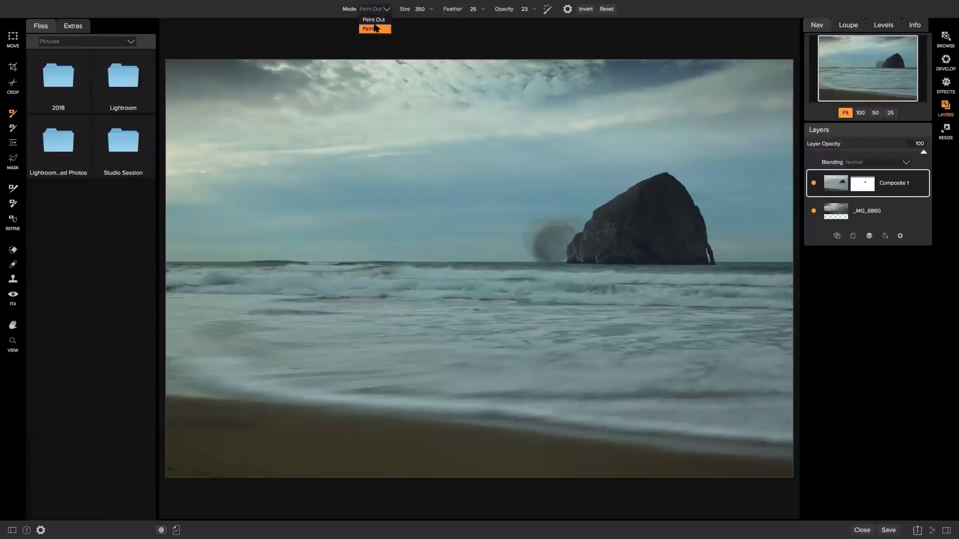
pyautogui.click(373, 29)
pyautogui.click(535, 10)
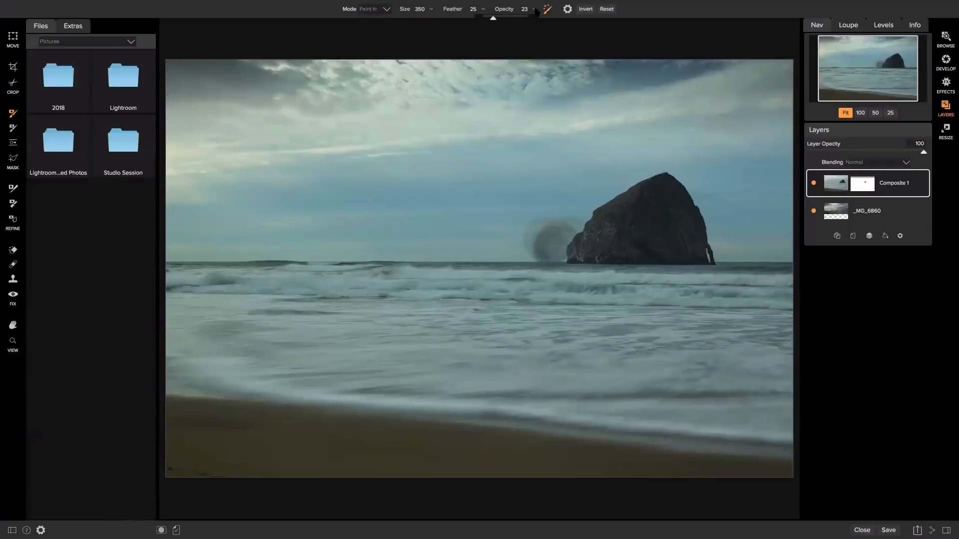
pyautogui.moveTo(519, 18); pyautogui.dragTo(540, 17)
pyautogui.click(548, 9)
pyautogui.moveTo(553, 209); pyautogui.dragTo(557, 242)
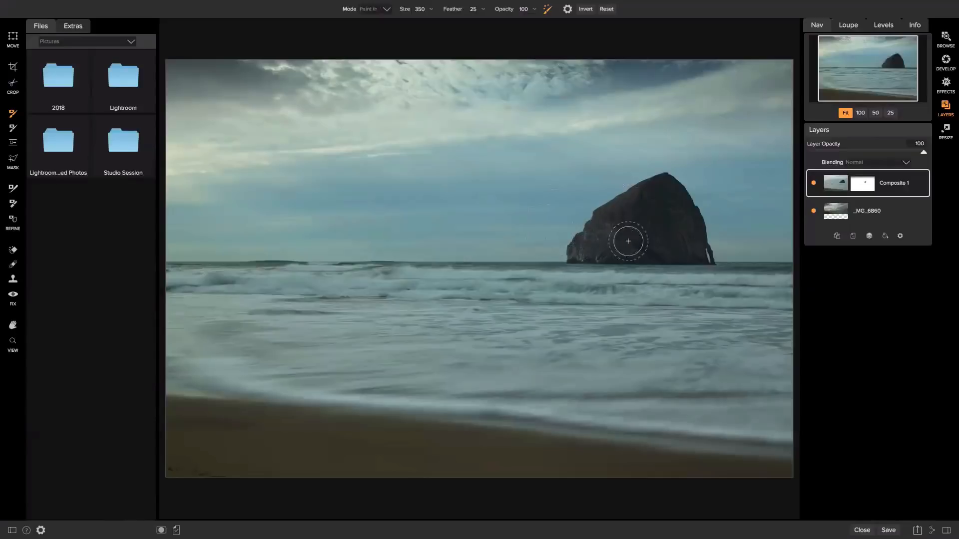
pyautogui.moveTo(628, 241)
pyautogui.mouseDown()
pyautogui.moveTo(651, 255)
pyautogui.moveTo(653, 205)
pyautogui.moveTo(670, 195)
pyautogui.moveTo(668, 241)
pyautogui.mouseUp()
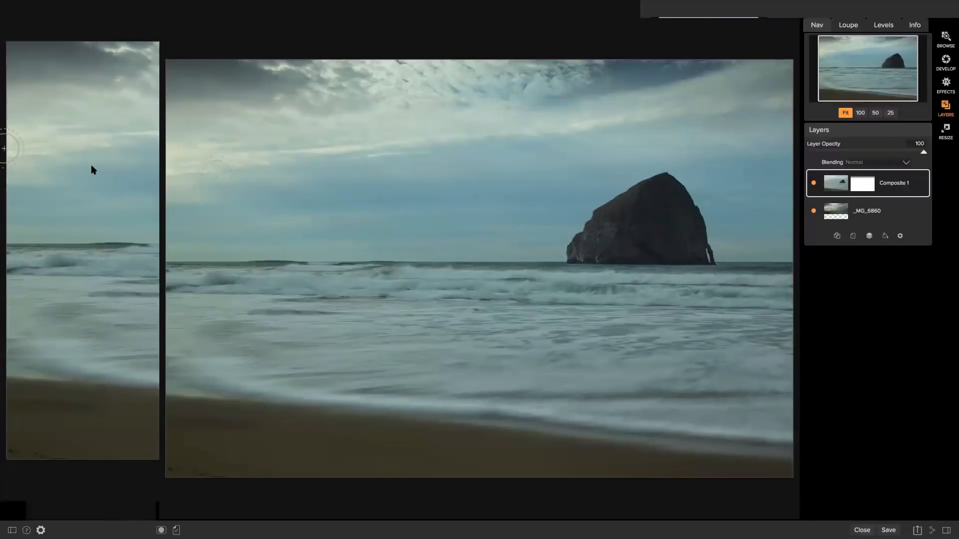
# Add a new gradient mask at the horizon and raise it slightly above
pyautogui.click(13, 142)
pyautogui.click(499, 257)
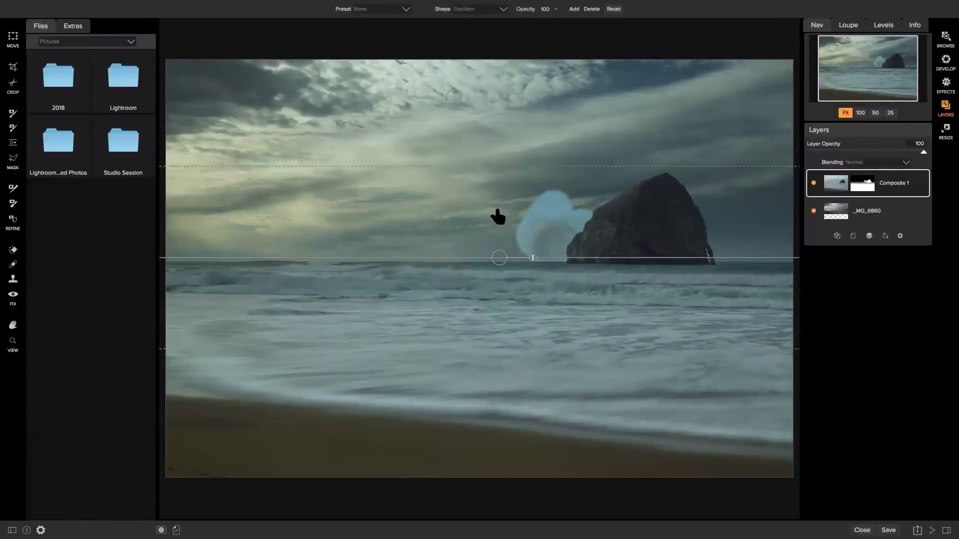
pyautogui.moveTo(496, 214); pyautogui.dragTo(498, 178)
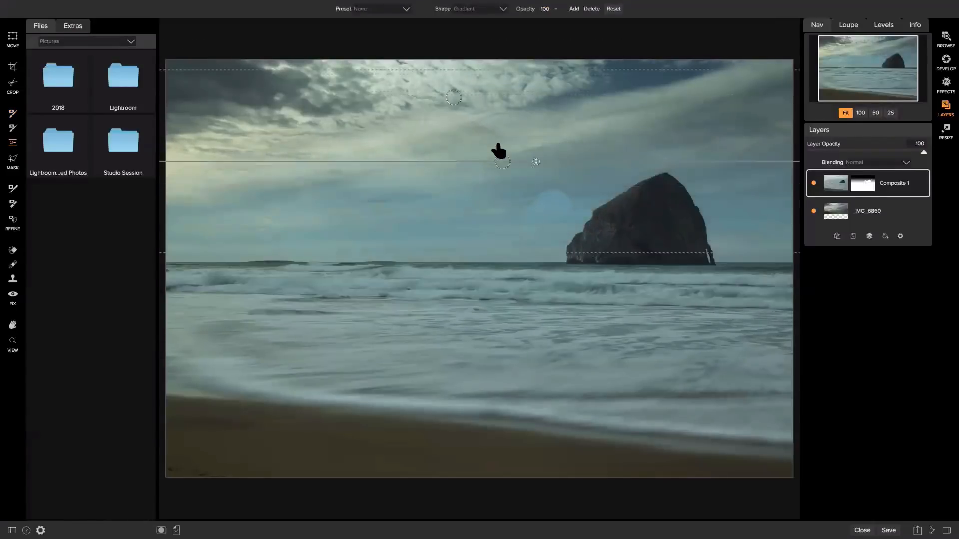
# Delete Composite 1, then save and close the file as _MG_6820 copy.psd to return to Browse
pyautogui.click(853, 236)
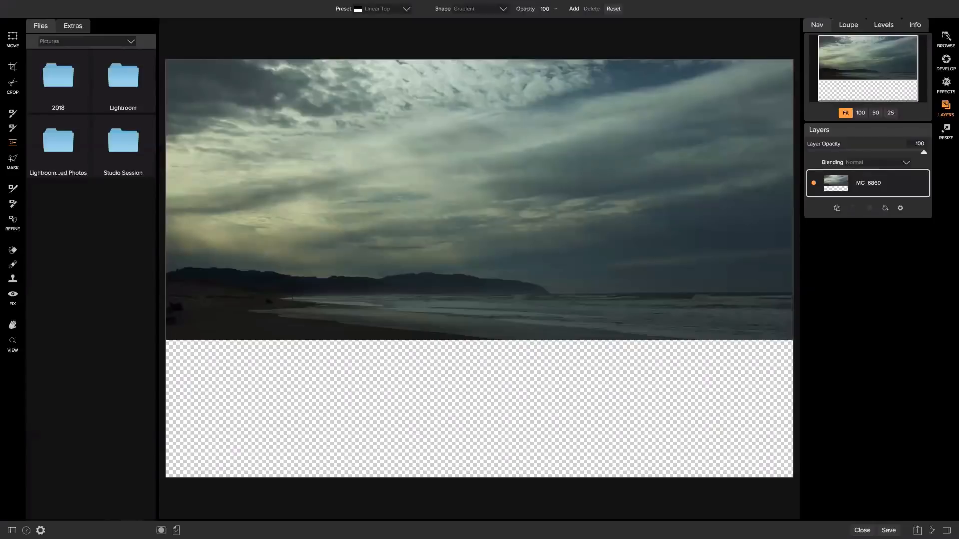
pyautogui.click(945, 37)
pyautogui.click(414, 272)
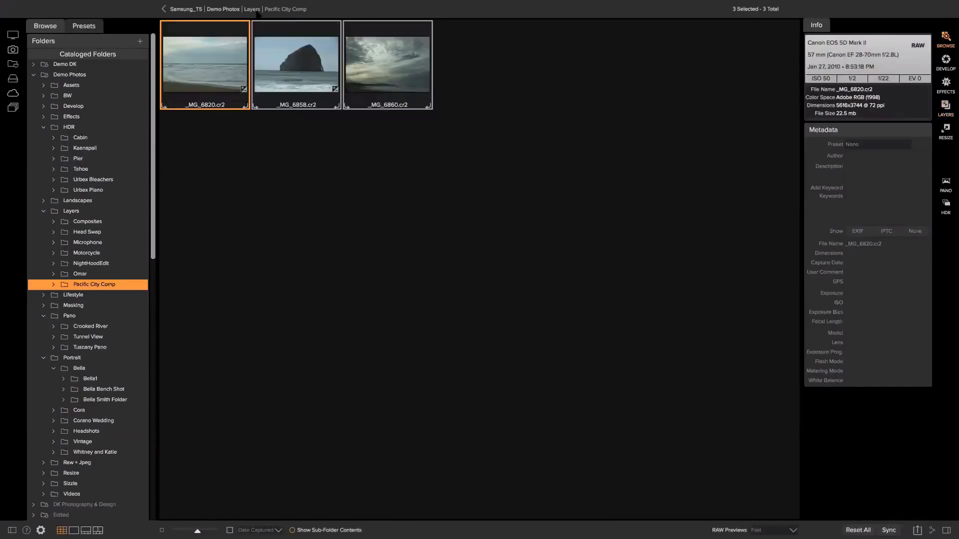
# Go up to Demo Photos and open the Sizzle folder
pyautogui.click(257, 10)
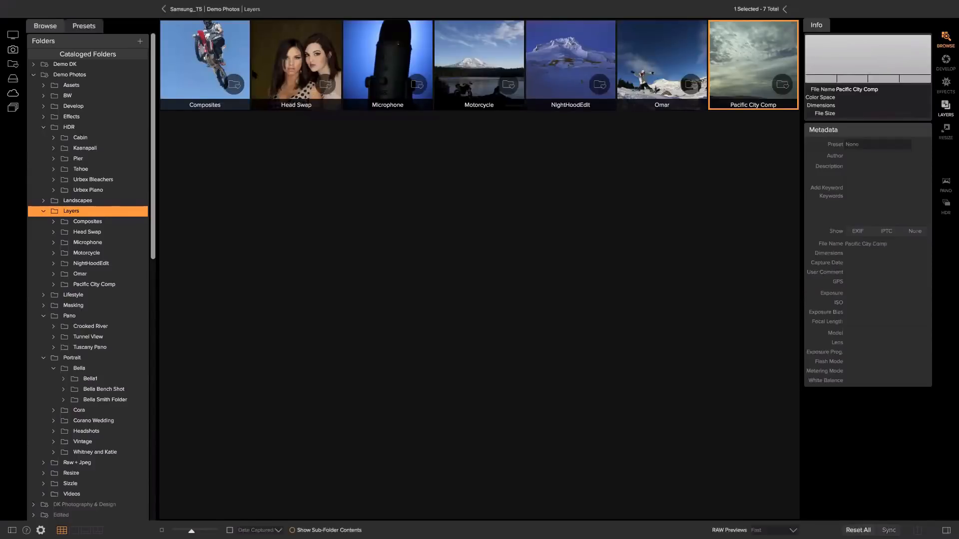
pyautogui.click(226, 10)
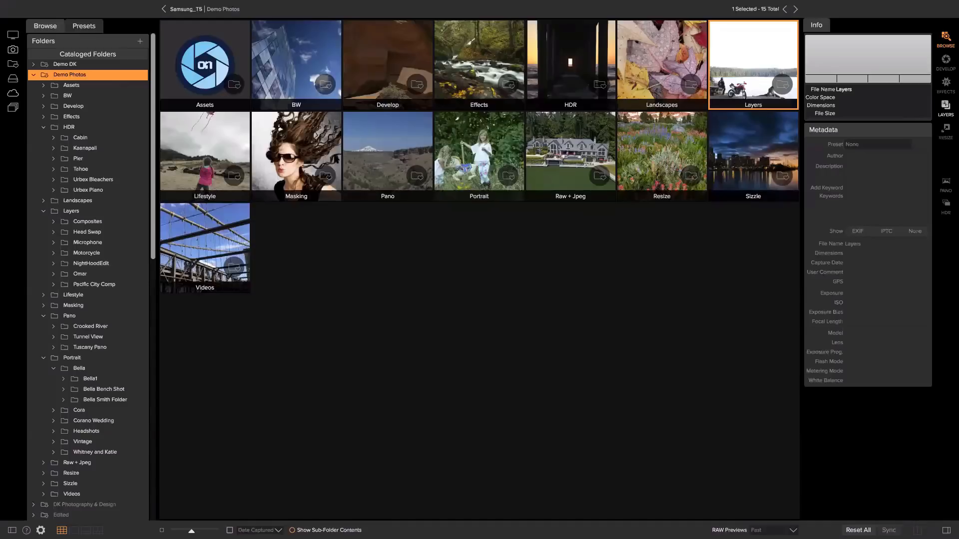
pyautogui.click(747, 148)
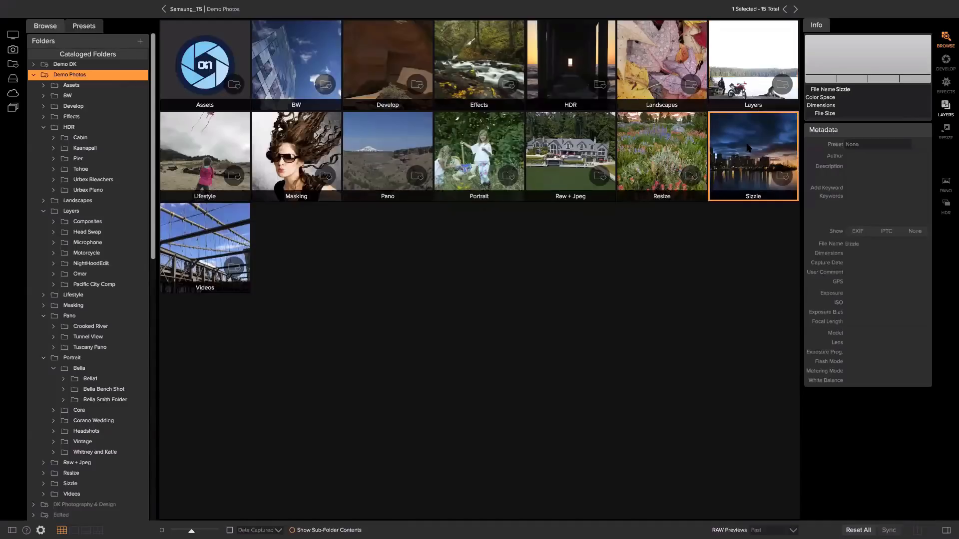
pyautogui.doubleClick(748, 147)
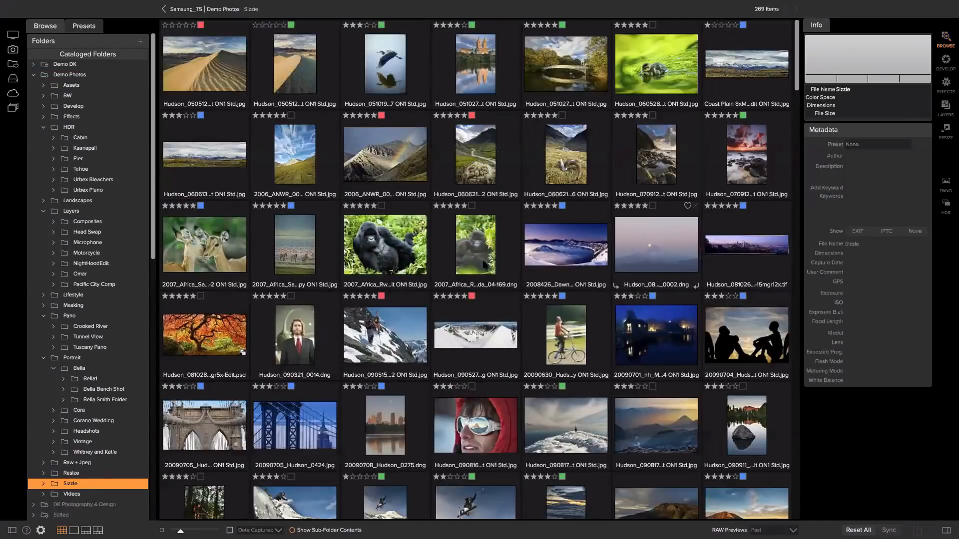
# Scroll through the Sizzle photos and select the Crater Lake dawn shot
pyautogui.click(419, 244)
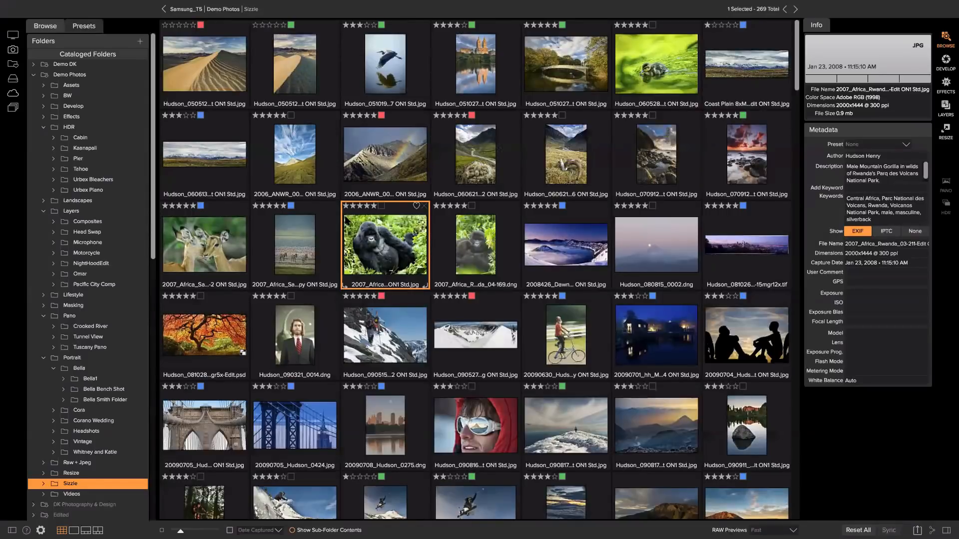
pyautogui.scroll(-1, 419, 245)
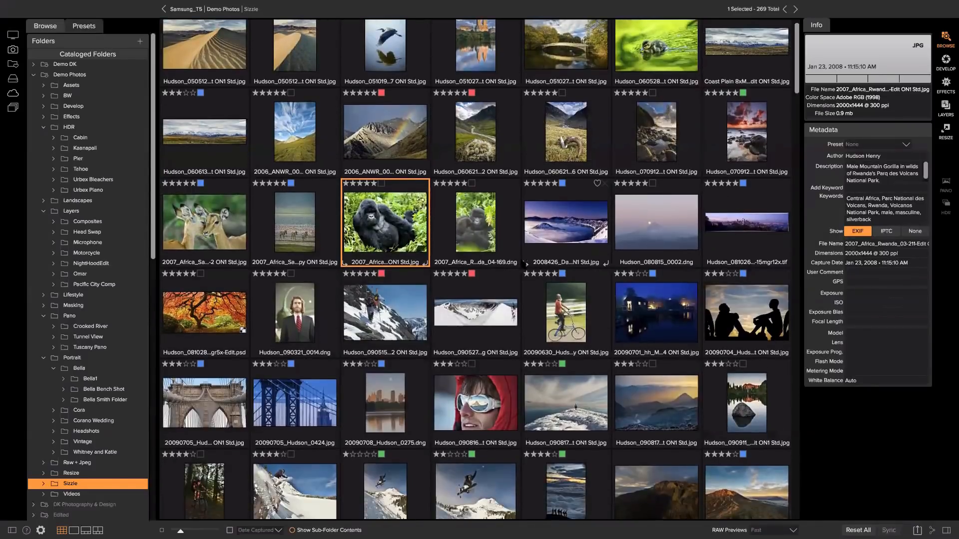
pyautogui.click(539, 235)
pyautogui.scroll(-1, 539, 235)
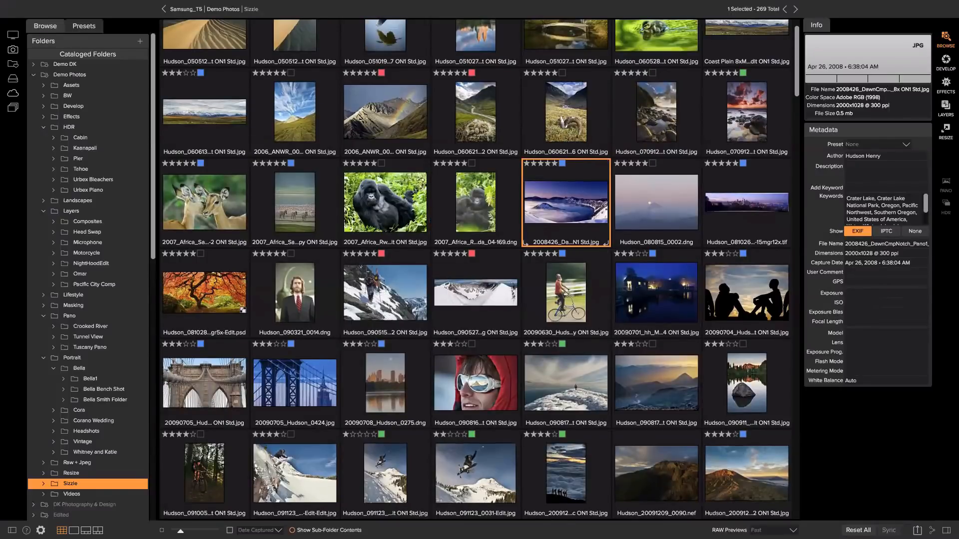
# Look through the File menu for the export command, then dismiss it
pyautogui.moveTo(69, 2)
pyautogui.click(112, 5)
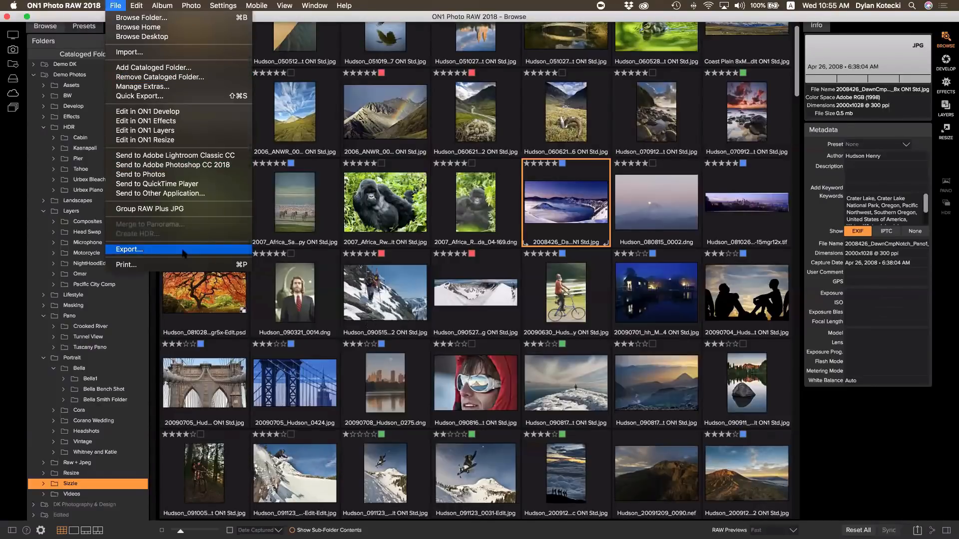
pyautogui.press('Escape')
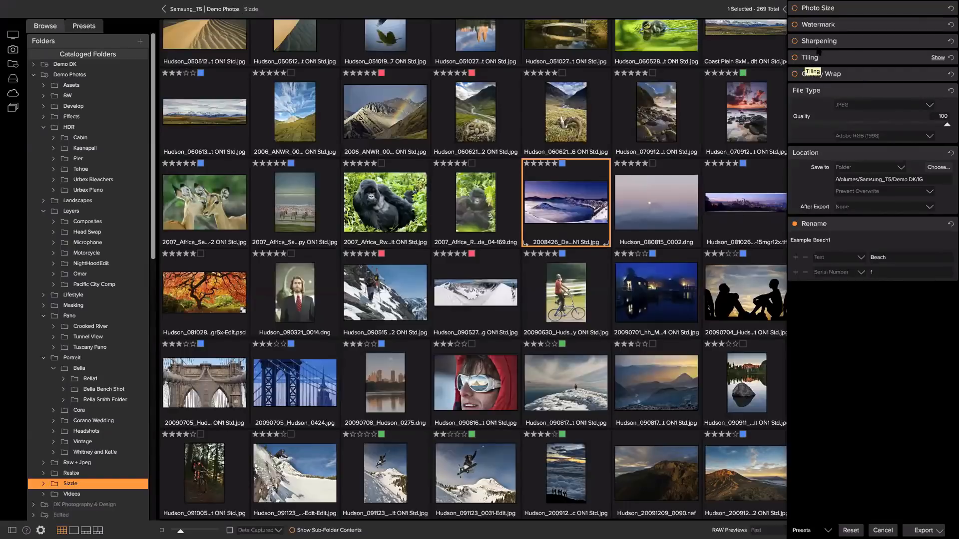
# Enable the ON1 logo watermark at size 16, positioned in the top-right corner
pyautogui.click(813, 26)
pyautogui.click(811, 28)
pyautogui.click(810, 27)
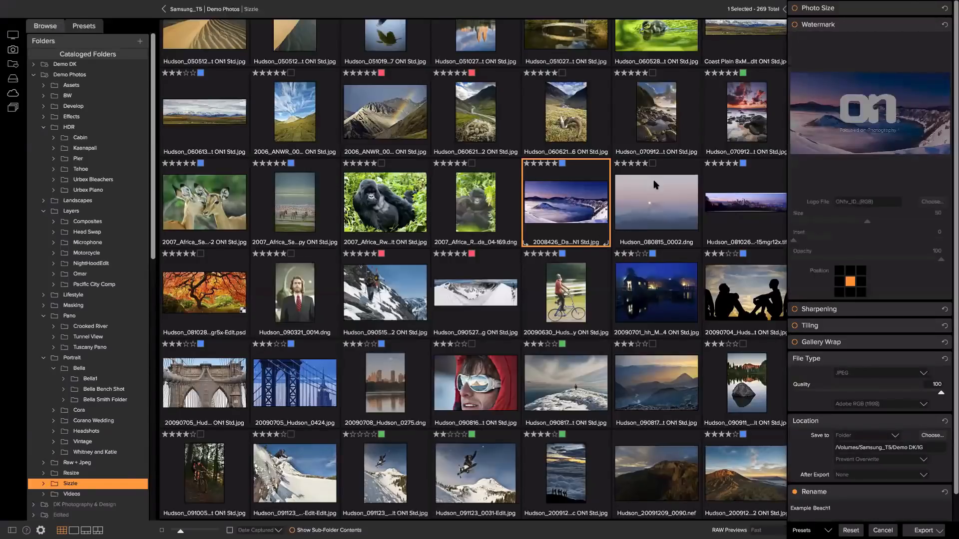
pyautogui.click(794, 25)
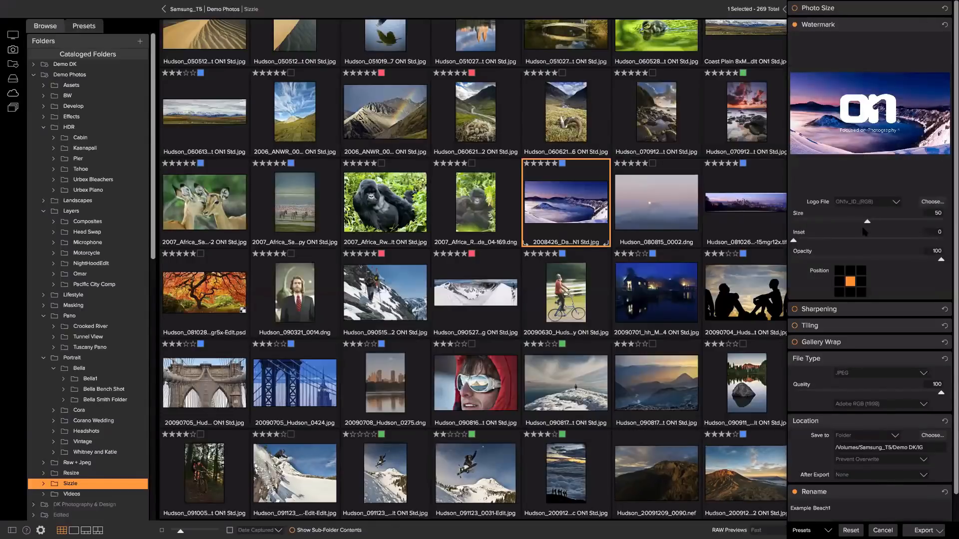
pyautogui.moveTo(866, 222); pyautogui.dragTo(817, 225)
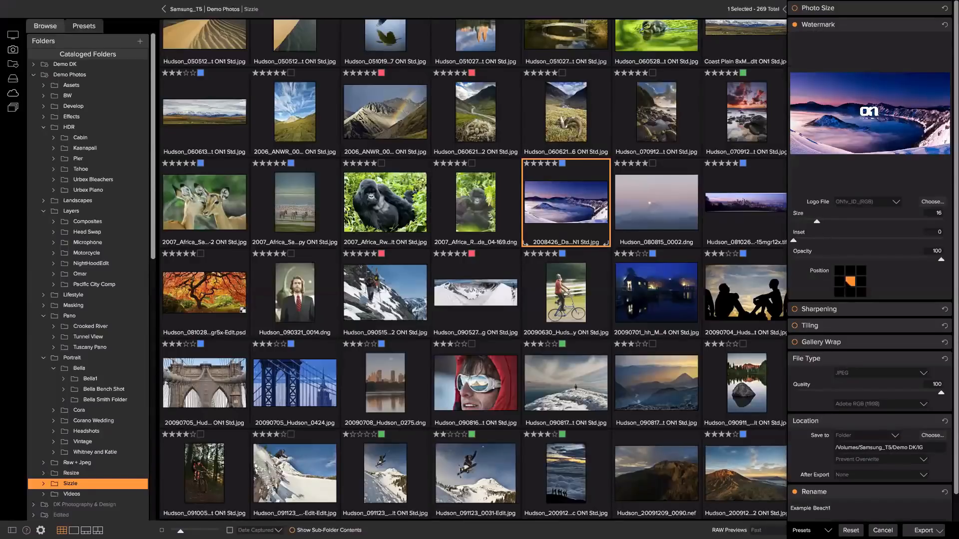
pyautogui.click(839, 271)
pyautogui.click(850, 270)
pyautogui.click(861, 270)
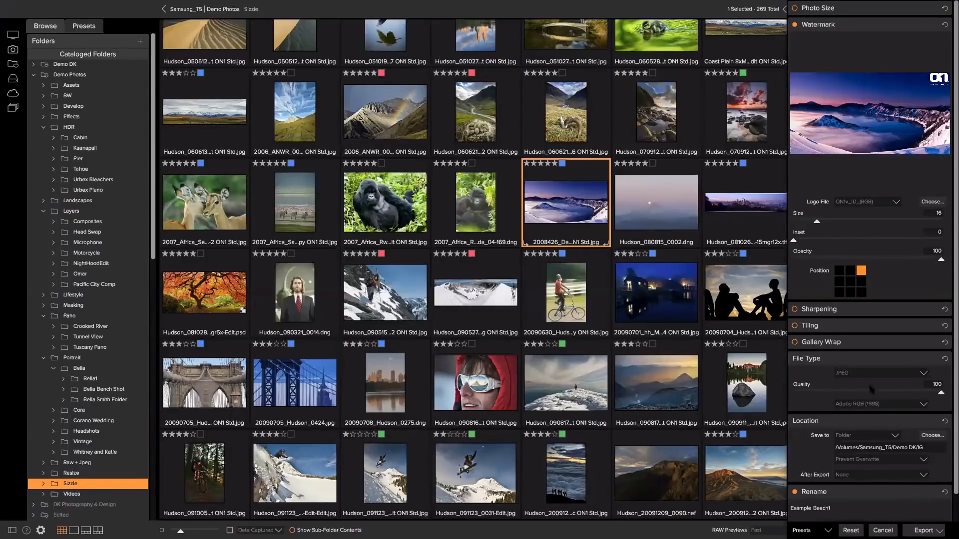
# Keep JPEG as the export file type and return to the Demo Photos folders
pyautogui.click(923, 373)
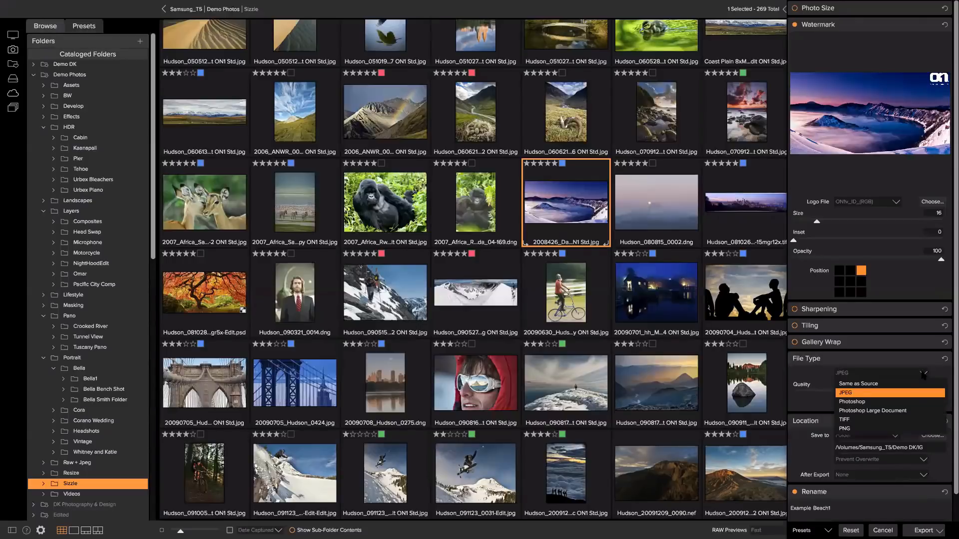
pyautogui.click(924, 374)
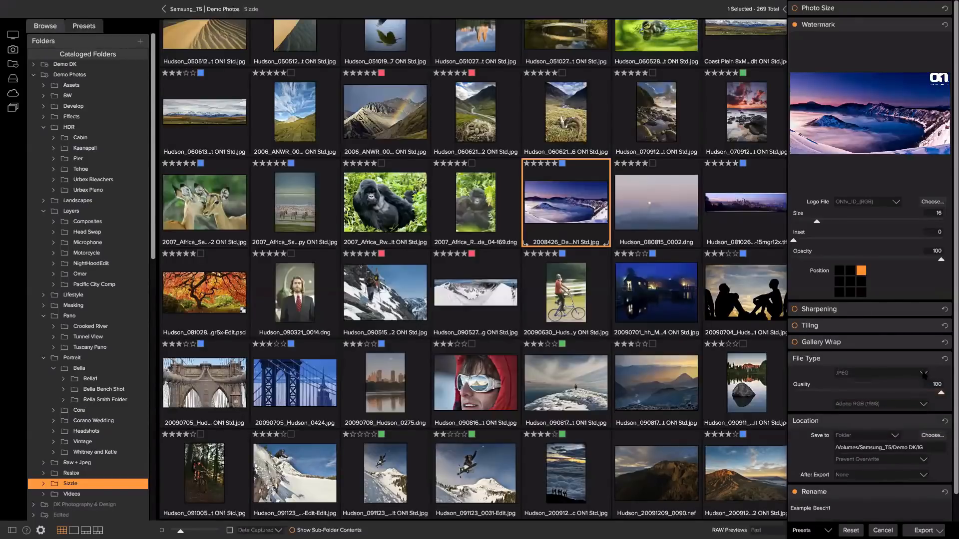
pyautogui.scroll(-2, 924, 373)
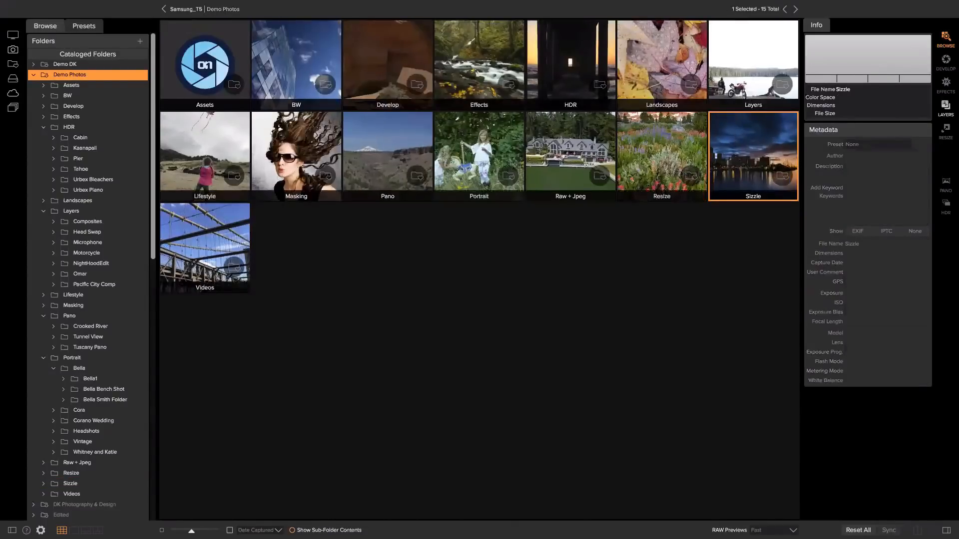
# Open Portrait > Headshots and select the portrait of the woman in jeans
pyautogui.click(491, 148)
pyautogui.doubleClick(491, 148)
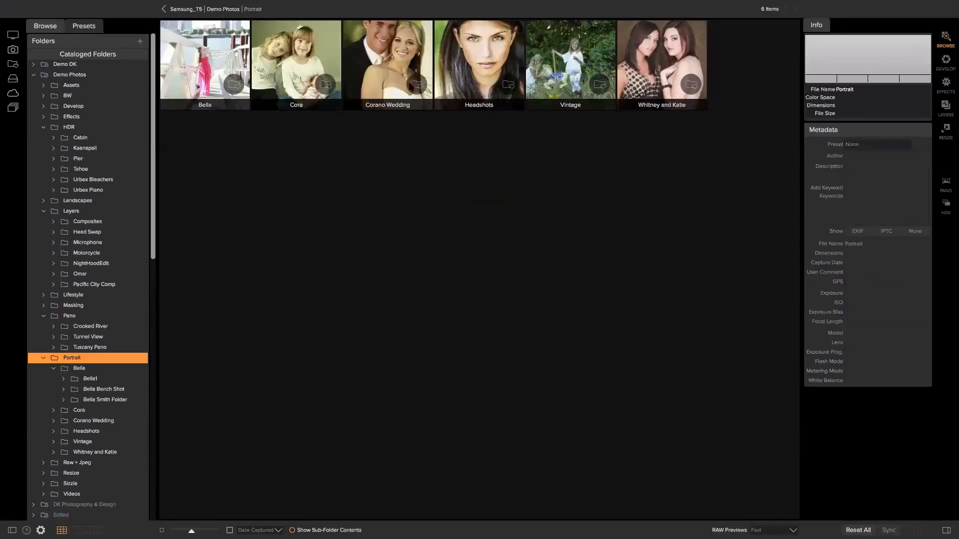
pyautogui.click(465, 59)
pyautogui.doubleClick(464, 59)
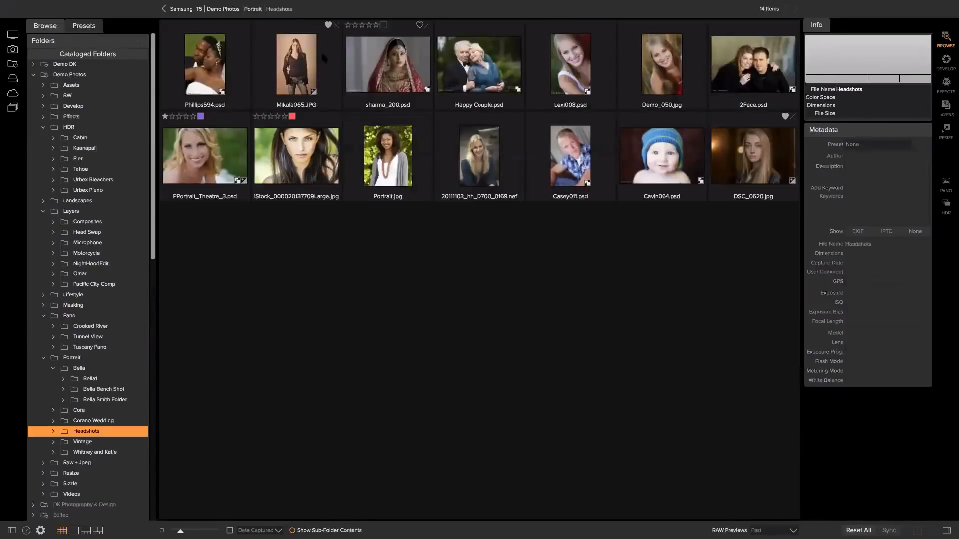
pyautogui.click(296, 60)
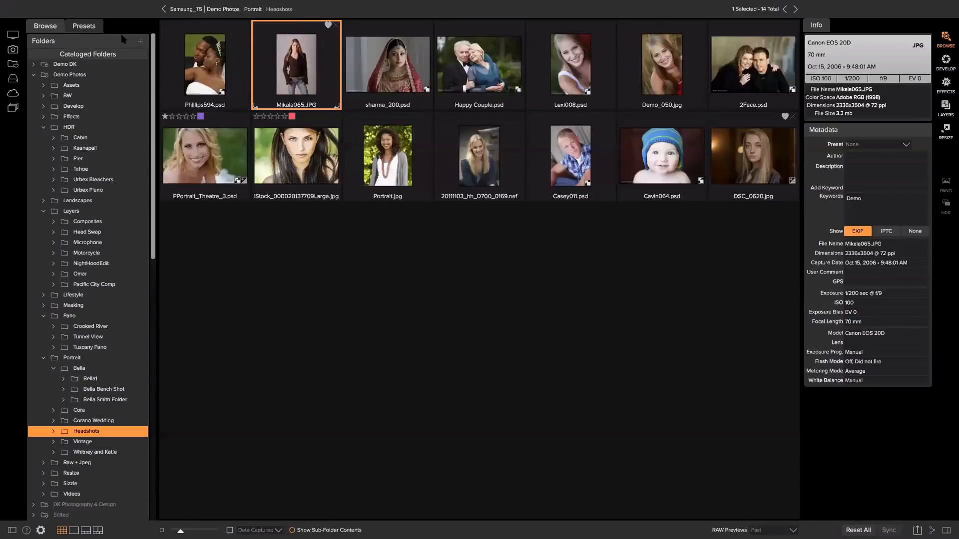
# Apply the Mikayla 1 preset from Faded & Matte and view the photo enlarged
pyautogui.click(84, 26)
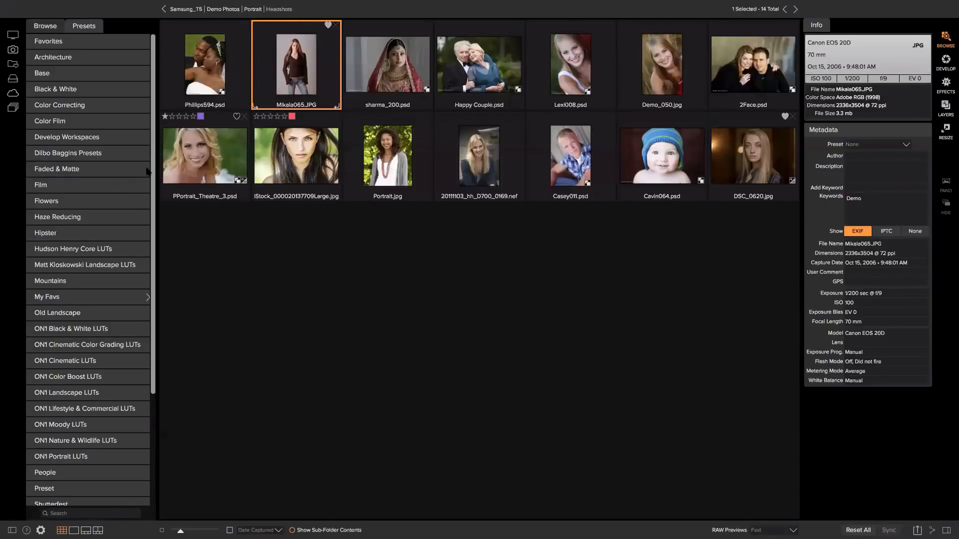
pyautogui.click(83, 170)
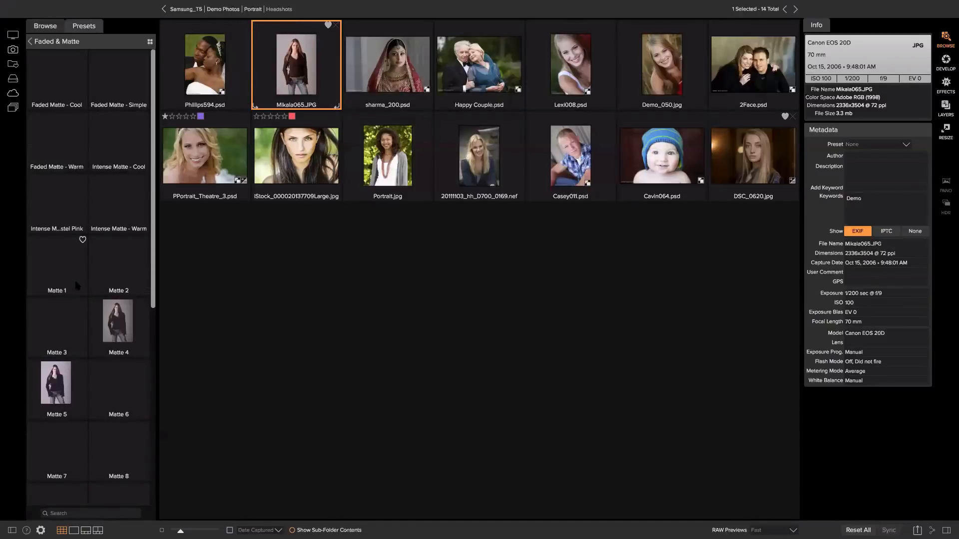
pyautogui.scroll(-7, 82, 290)
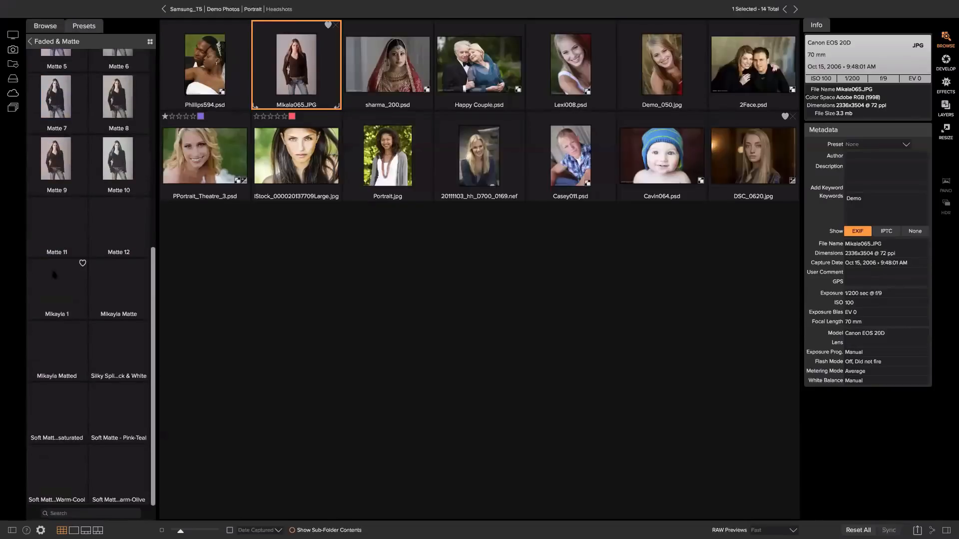
pyautogui.click(60, 302)
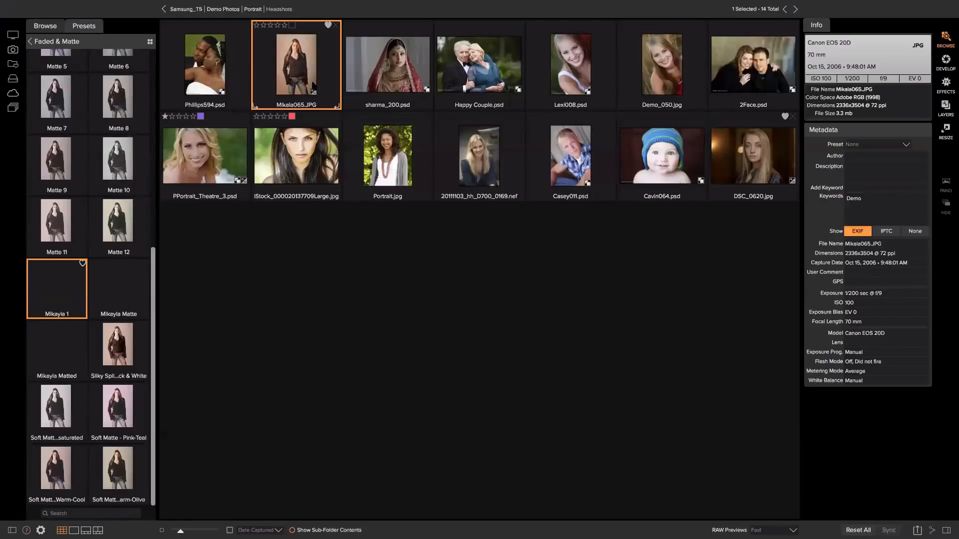
pyautogui.doubleClick(294, 52)
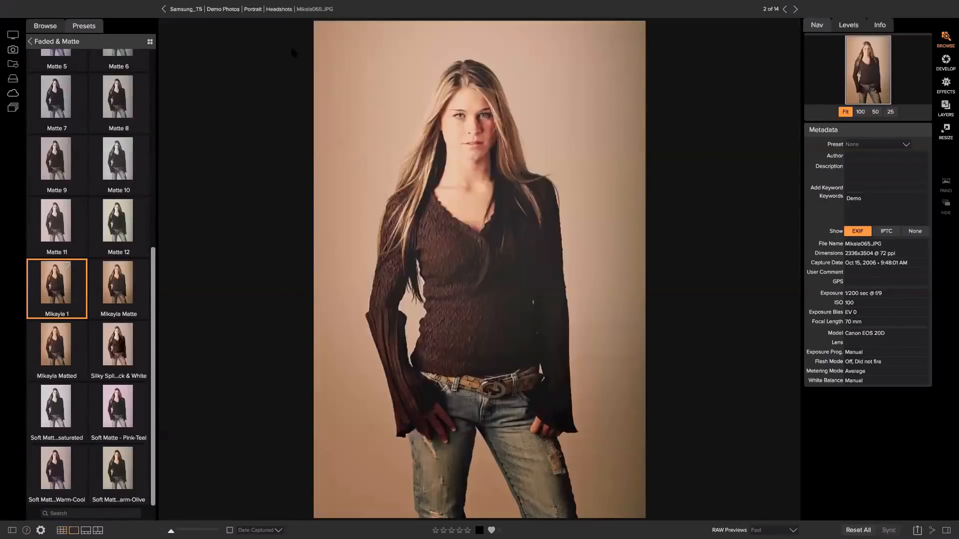